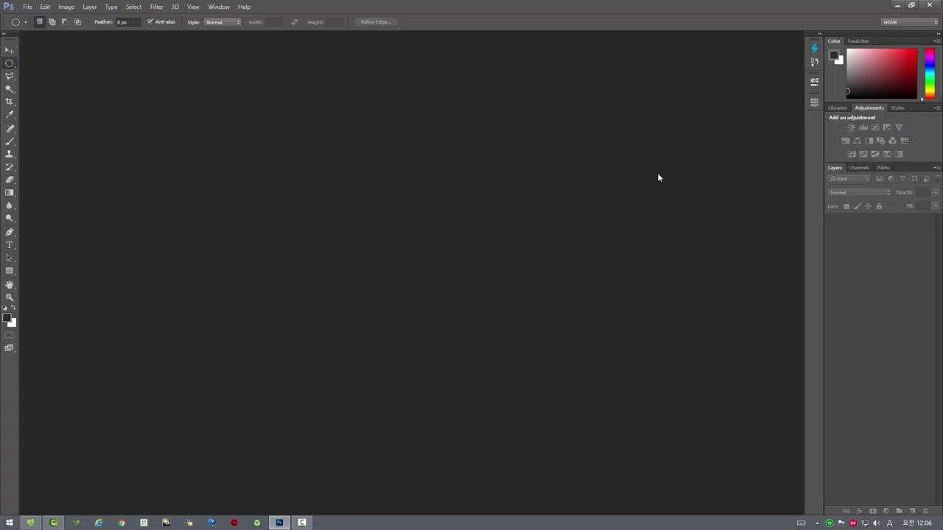
Make the red layer of cubeface.psd visible and open the panorama in the HDVR viewer
left_click(814, 54)
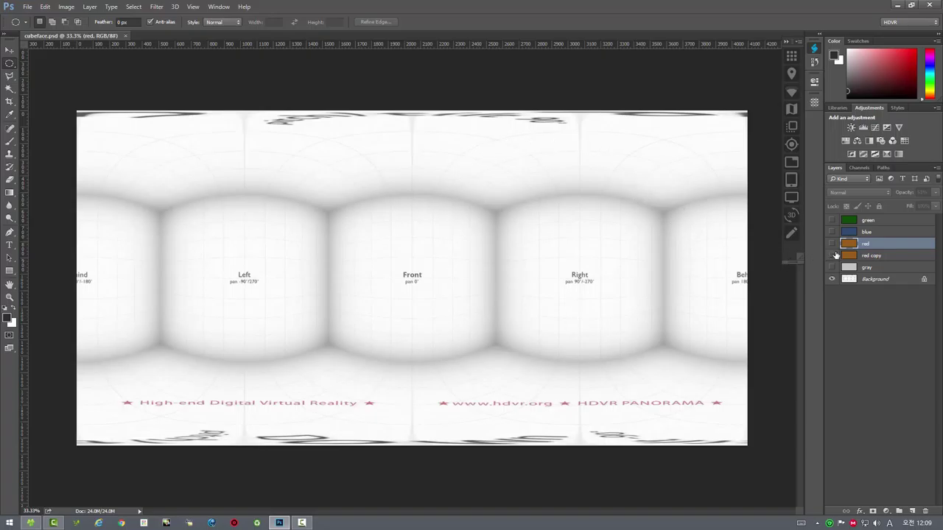
left_click(833, 245)
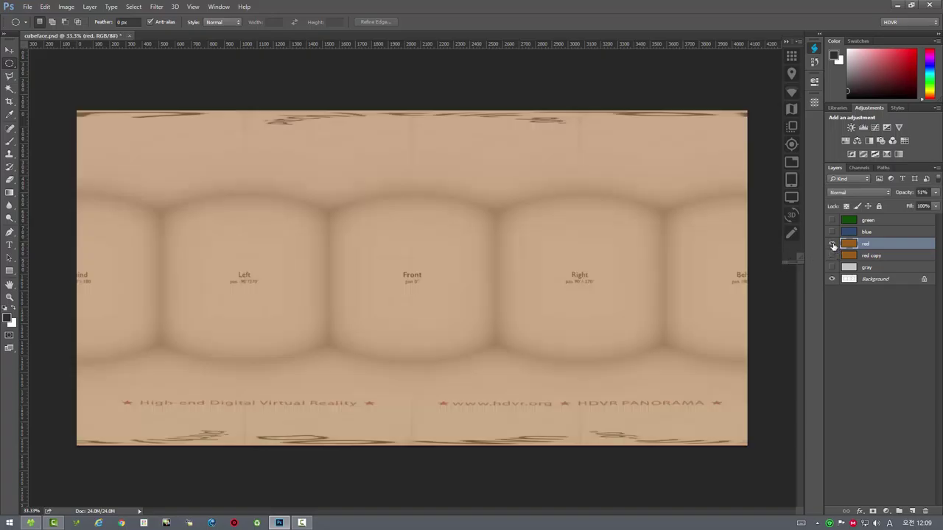
left_click(793, 165)
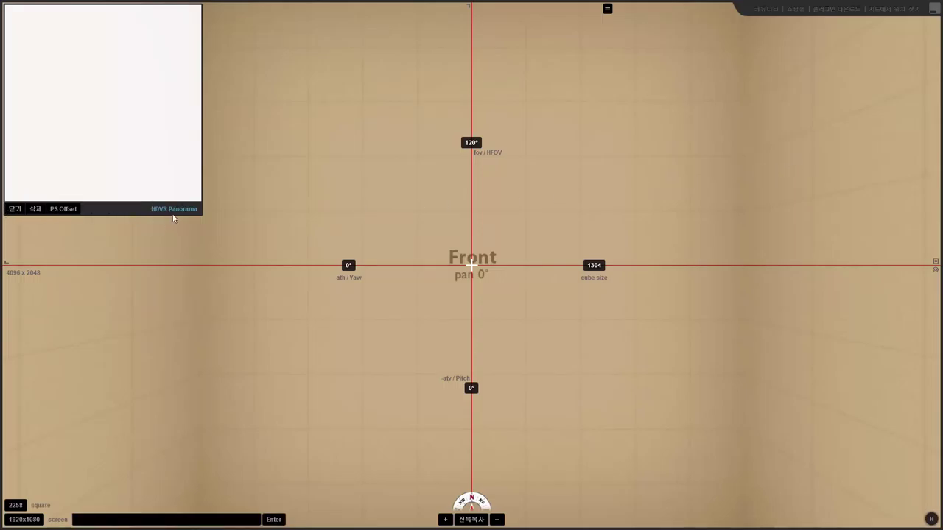
Move the preview box inward from the viewer's corner and view the community links' options
left_click_drag(173, 213, 228, 233)
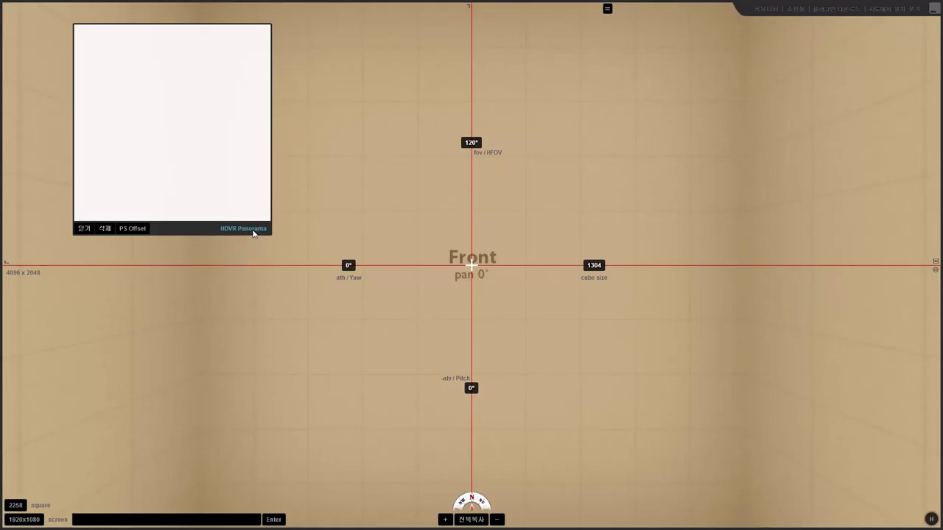
left_click_drag(254, 231, 206, 234)
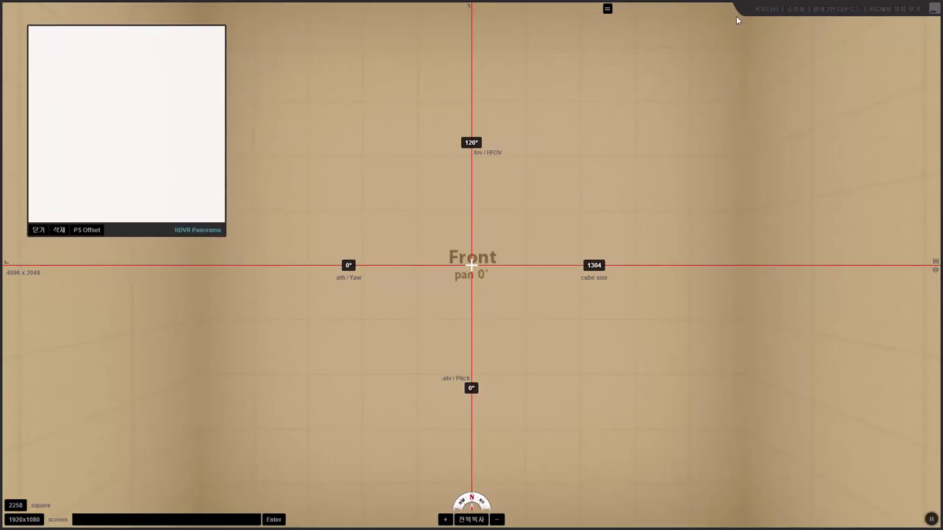
mouse_move(834, 20)
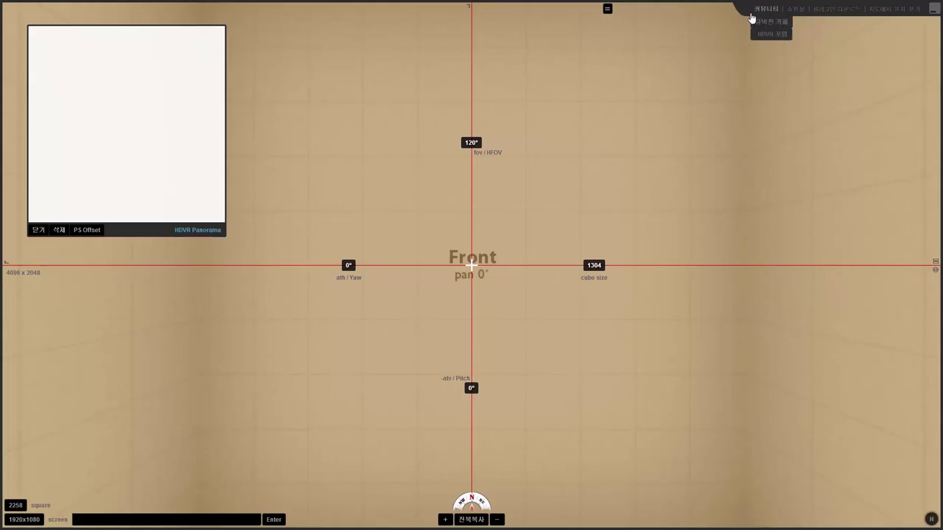
mouse_move(890, 16)
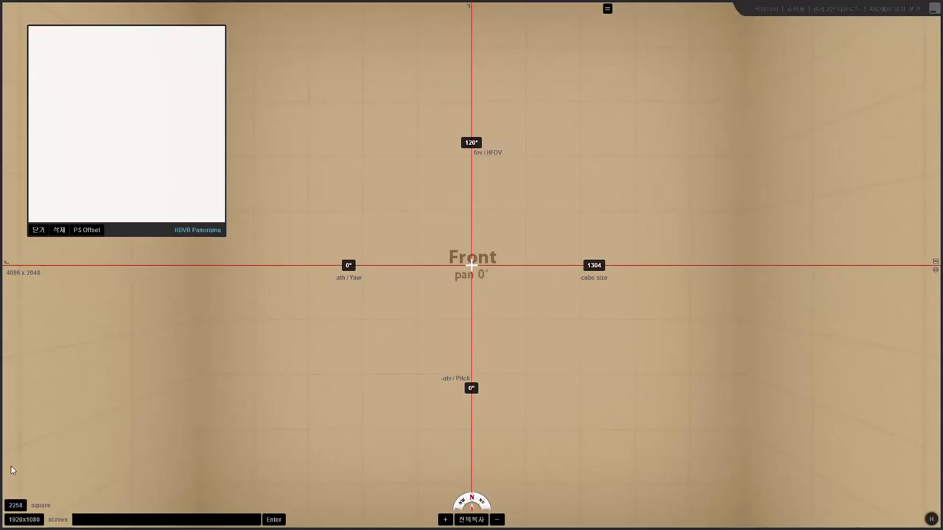
Look around the panorama's Front face and briefly show the hotspot editing controls
left_click(158, 519)
type("kr param Commander")
left_click_drag(511, 454, 548, 454)
left_click_drag(494, 479, 402, 479)
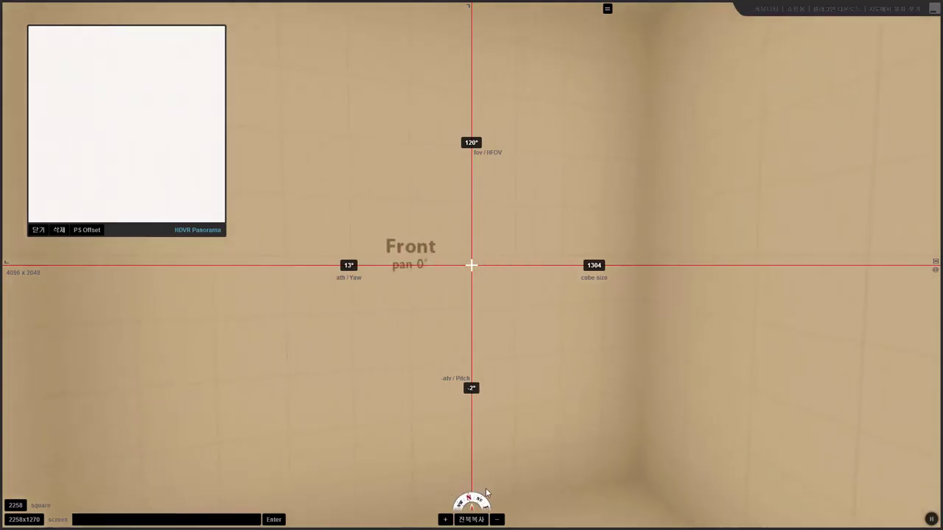
left_click_drag(615, 418, 638, 434)
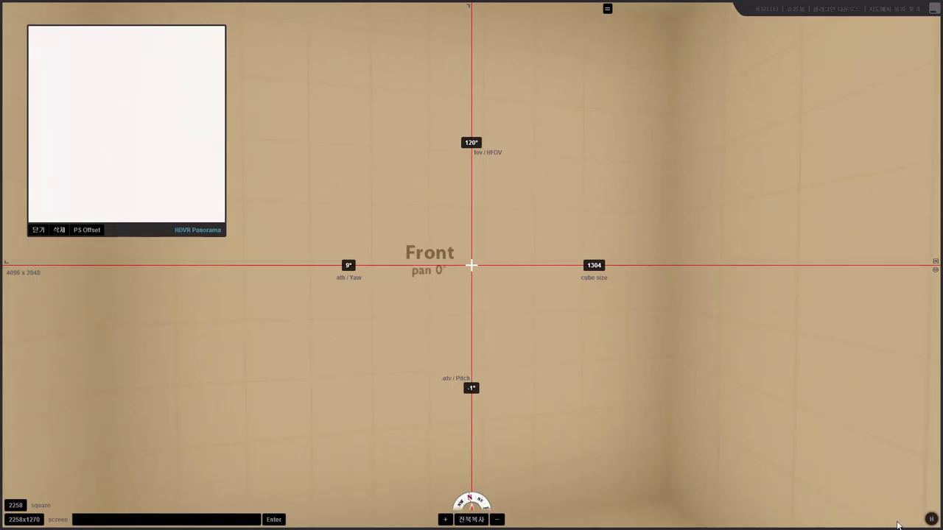
left_click(931, 519)
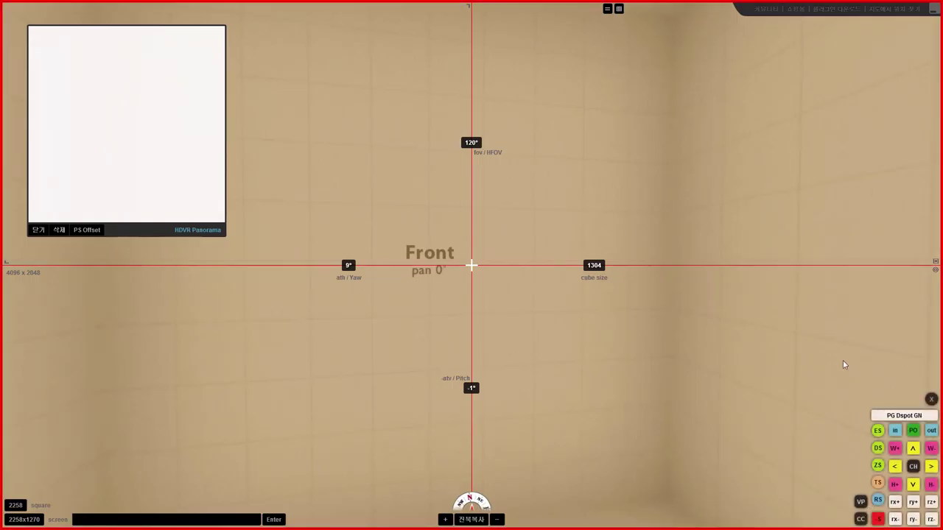
left_click(931, 399)
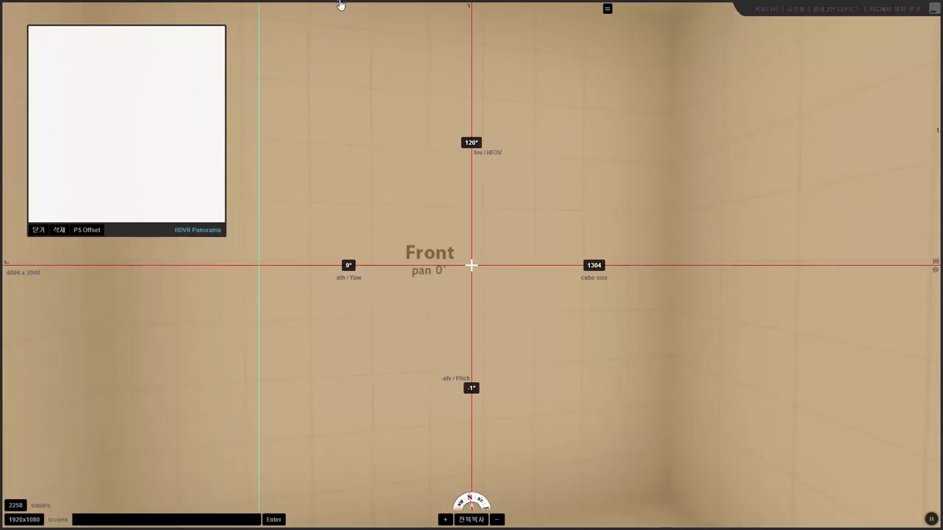
Add two horizontal guides about 221 px apart and a second vertical guide about 197 px from the first
left_click_drag(345, 5, 348, 100)
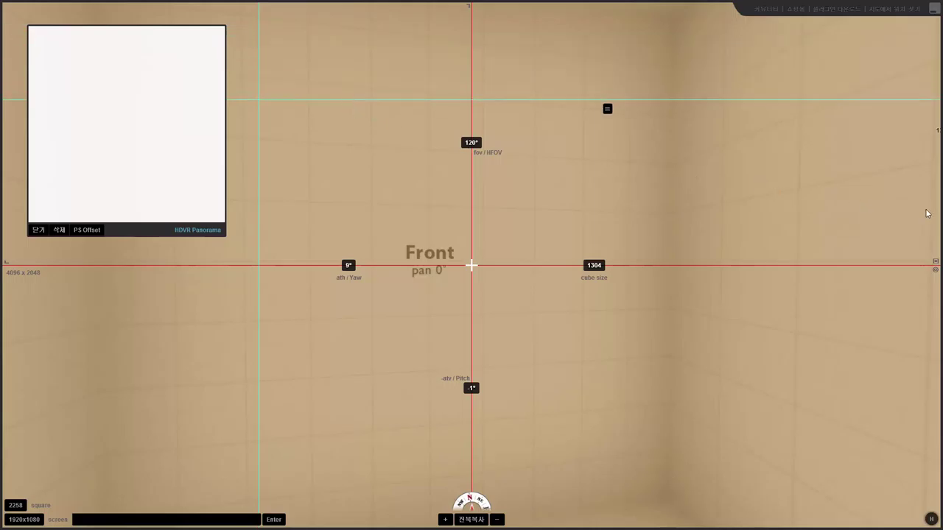
left_click_drag(941, 218, 355, 190)
left_click_drag(364, 528, 381, 213)
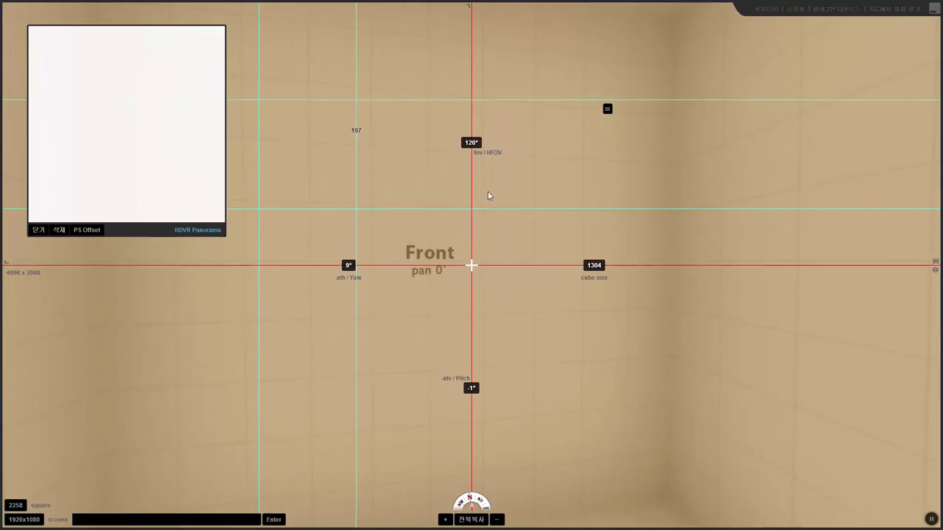
Zoom the panorama to a 95° field of view and close the preview box
scroll(488, 192, "up", 5)
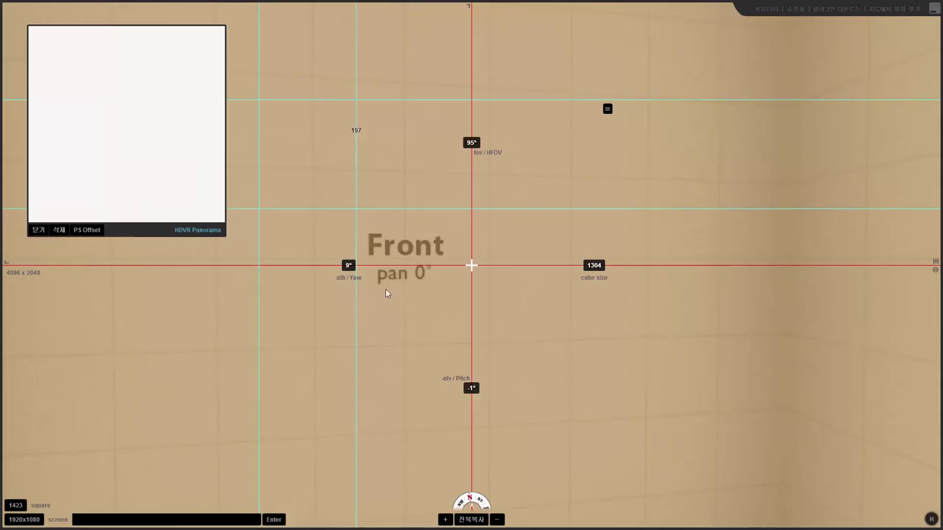
left_click(13, 506)
left_click(30, 522)
left_click(39, 230)
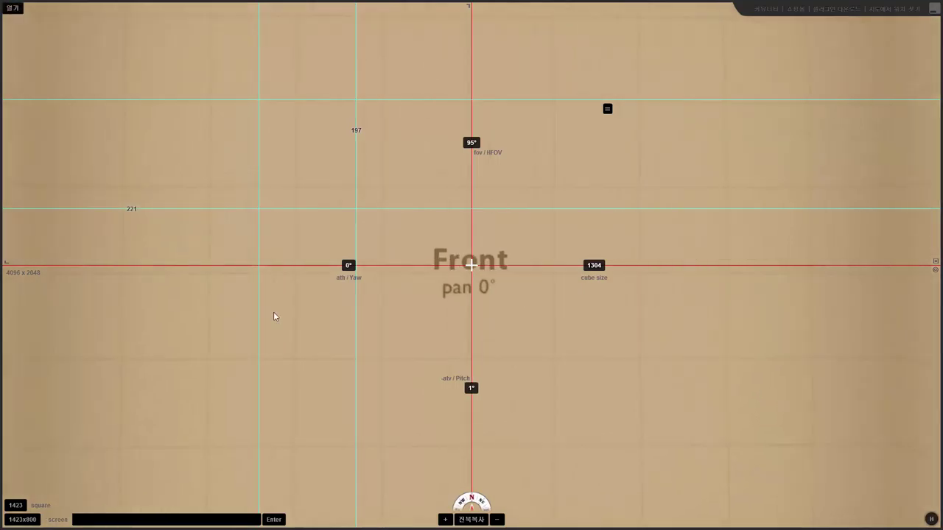
Toggle hotspot editing mode on and off several times, leaving it switched on
left_click(932, 519)
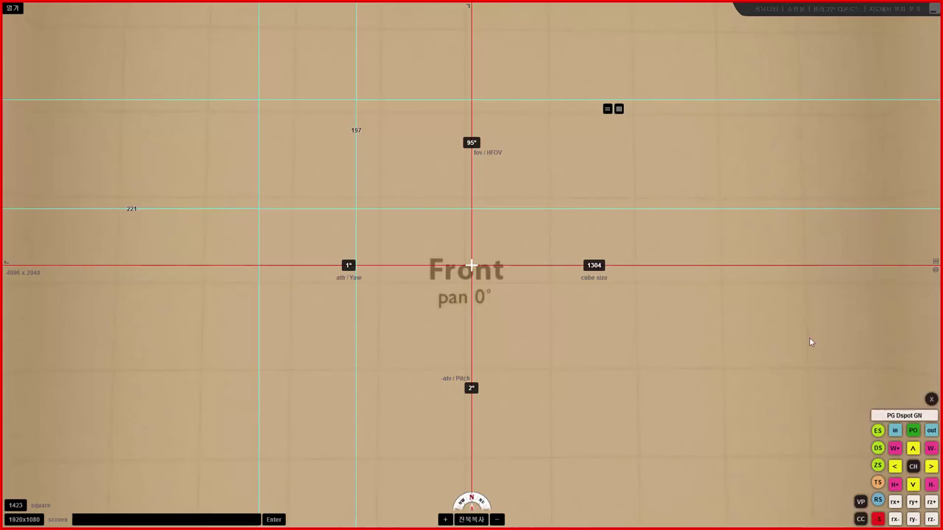
right_click(641, 183)
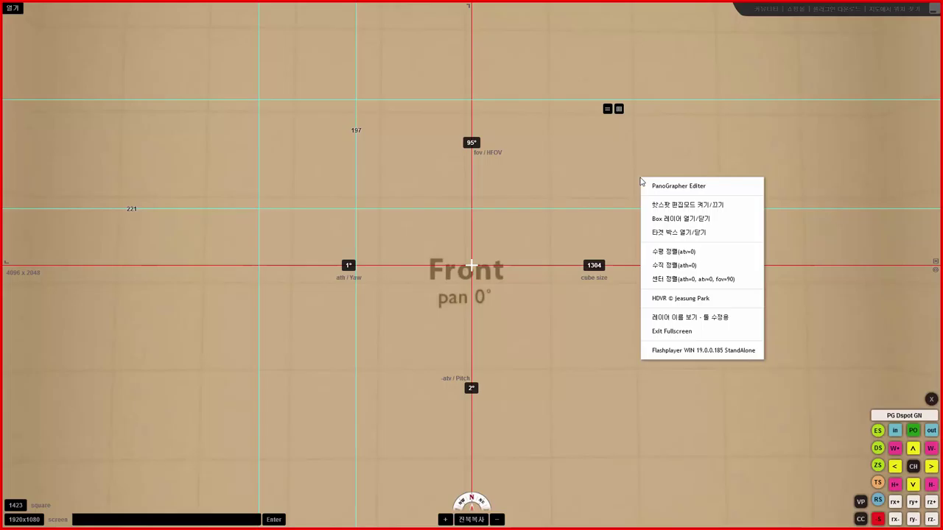
left_click(684, 213)
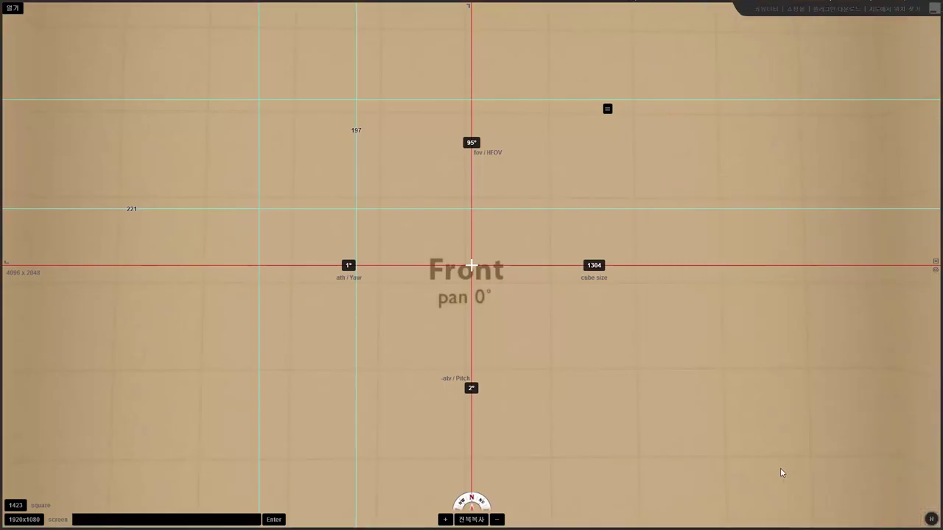
right_click(701, 325)
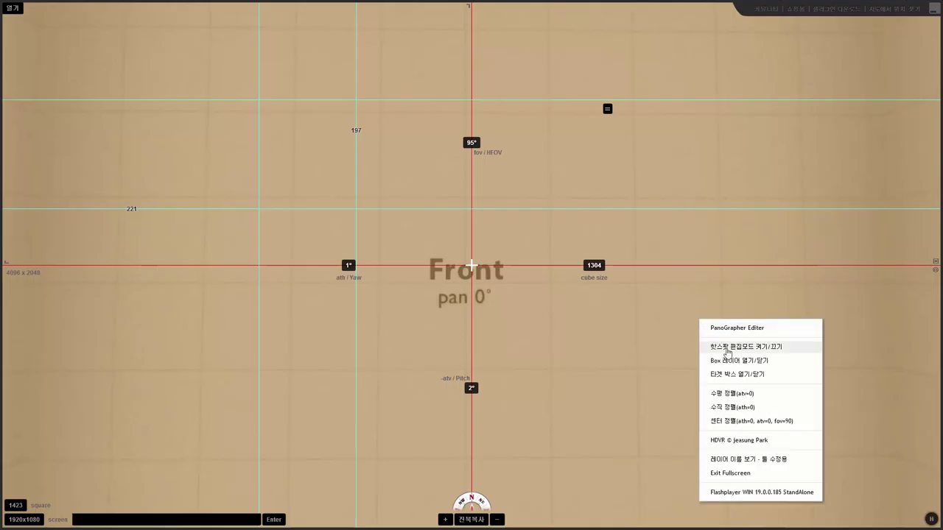
left_click(726, 346)
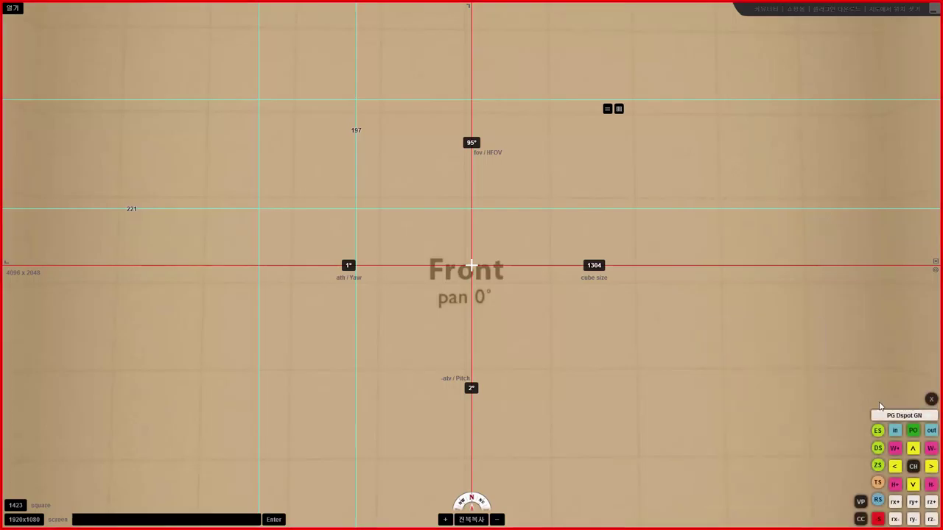
left_click(930, 400)
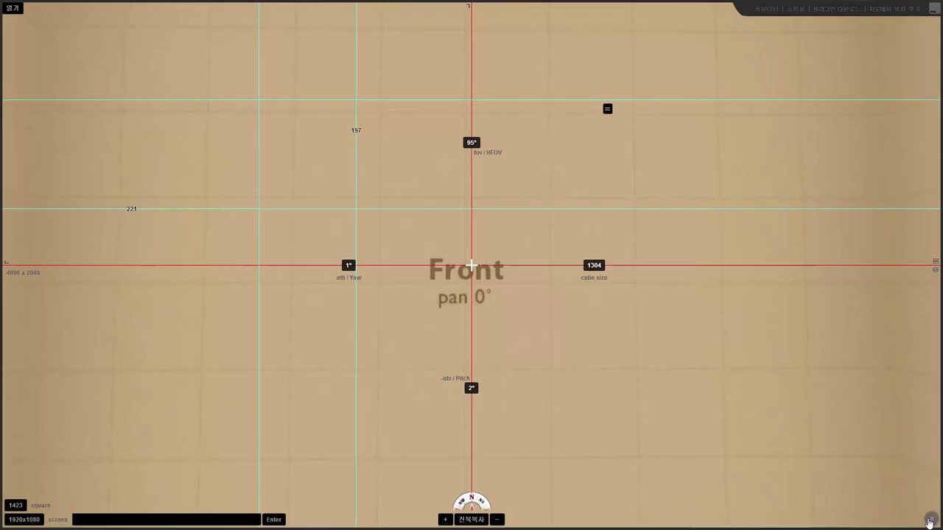
key("h")
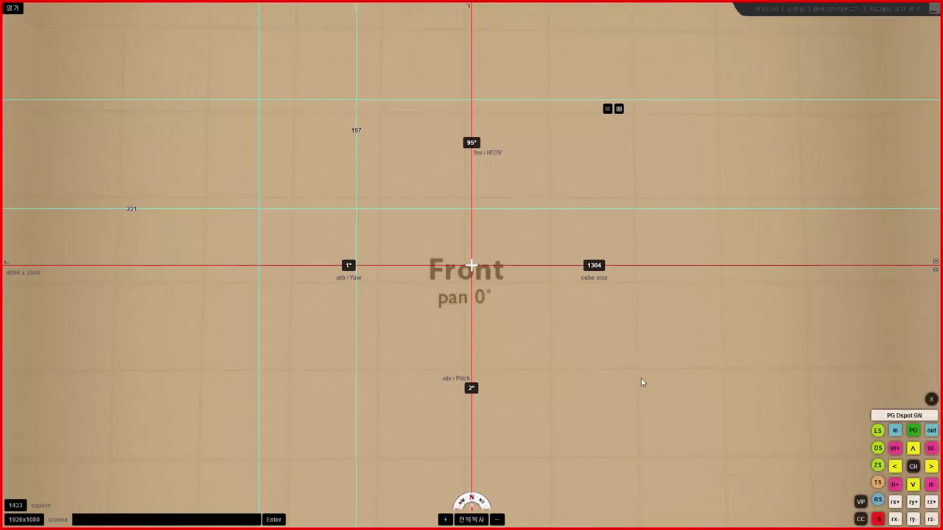
Place three hotspots: one on the Left face and two on the Front face, above and below its label
left_click_drag(736, 332, 622, 341)
scroll(622, 341, "down", 2)
left_click_drag(709, 360, 552, 349)
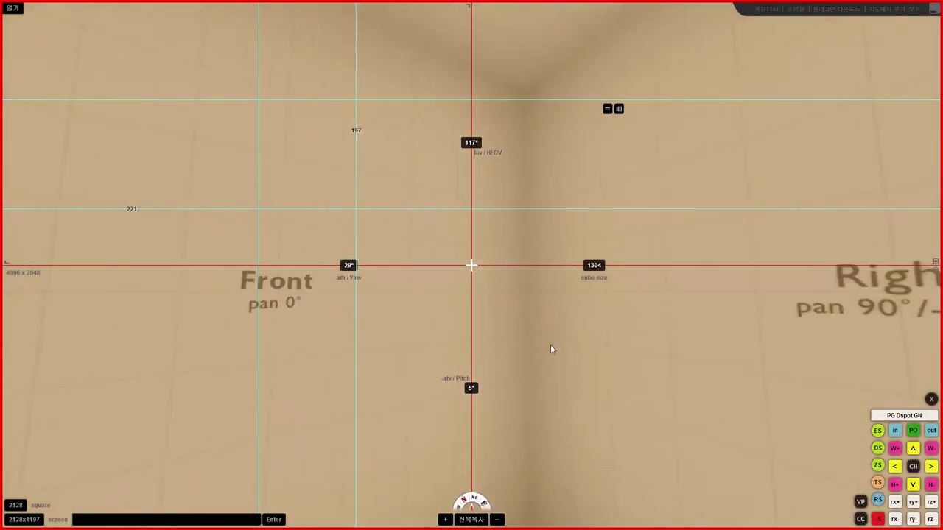
left_click_drag(660, 357, 612, 347)
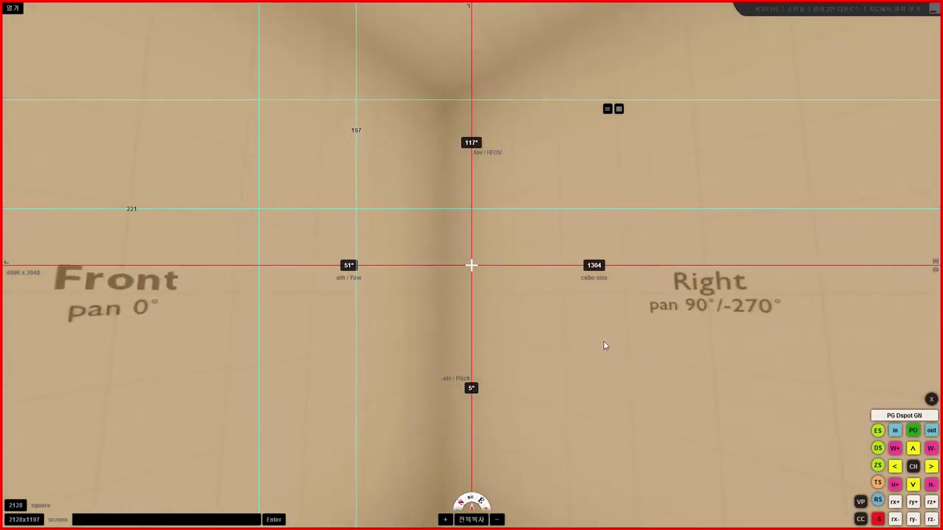
left_click_drag(218, 326, 665, 325)
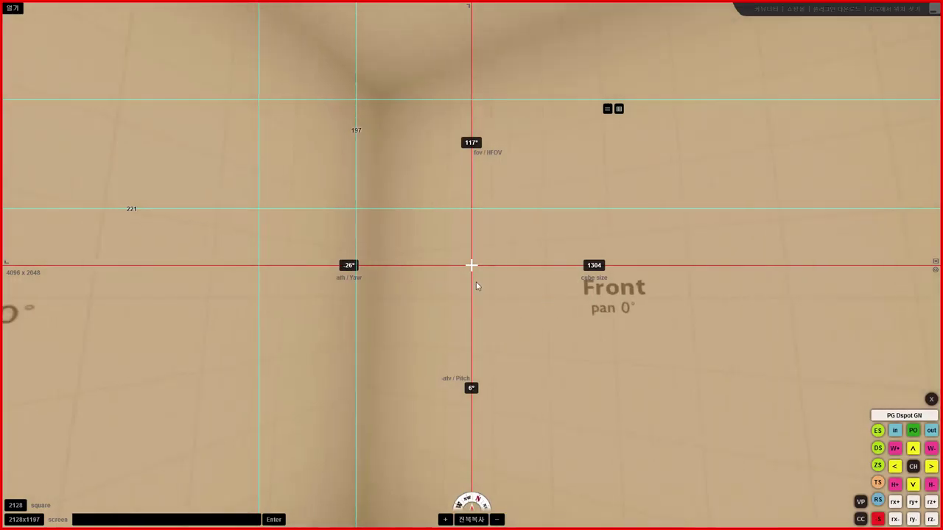
left_click(156, 141)
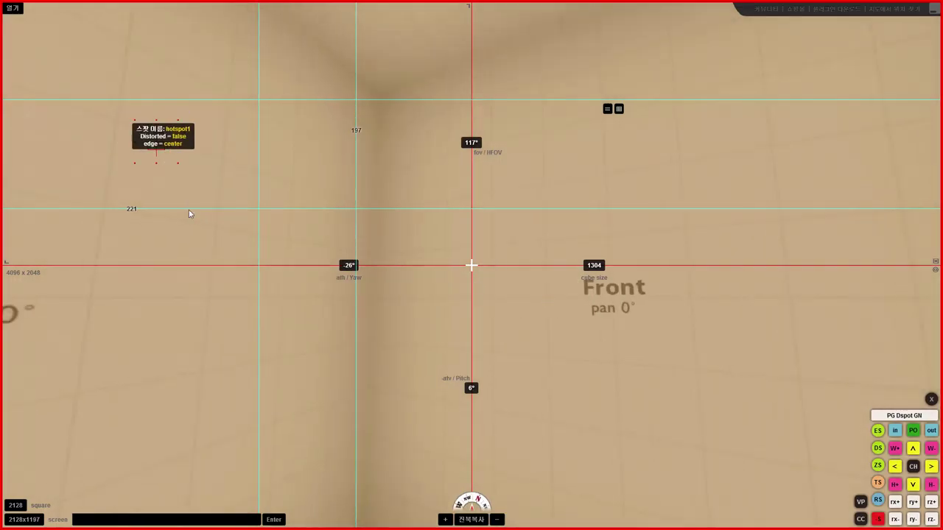
left_click(744, 169)
left_click(686, 403)
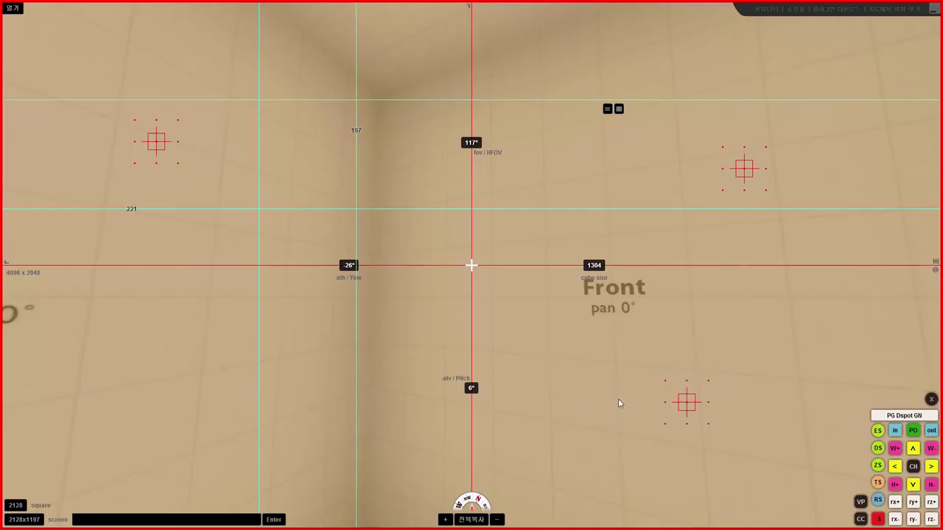
Inspect the hotspot below the Front label, switch off hotspot editing mode and close the panorama viewer
left_click_drag(618, 403, 516, 375)
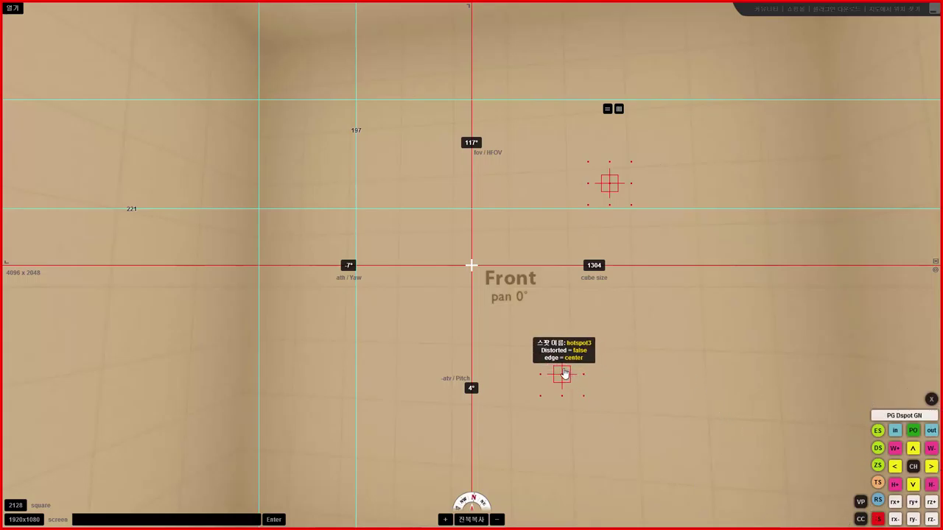
left_click(914, 469)
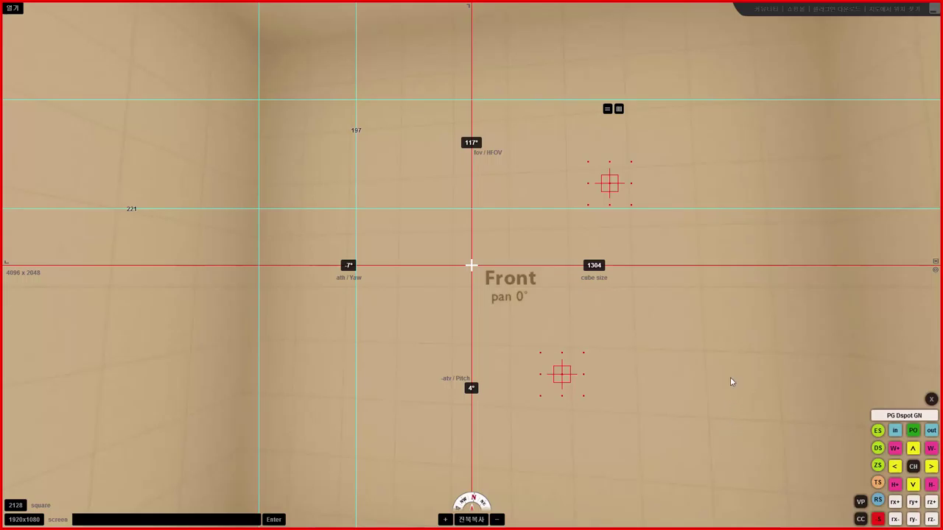
mouse_move(699, 356)
left_mouse_down()
mouse_move(751, 355)
mouse_move(715, 357)
left_mouse_up()
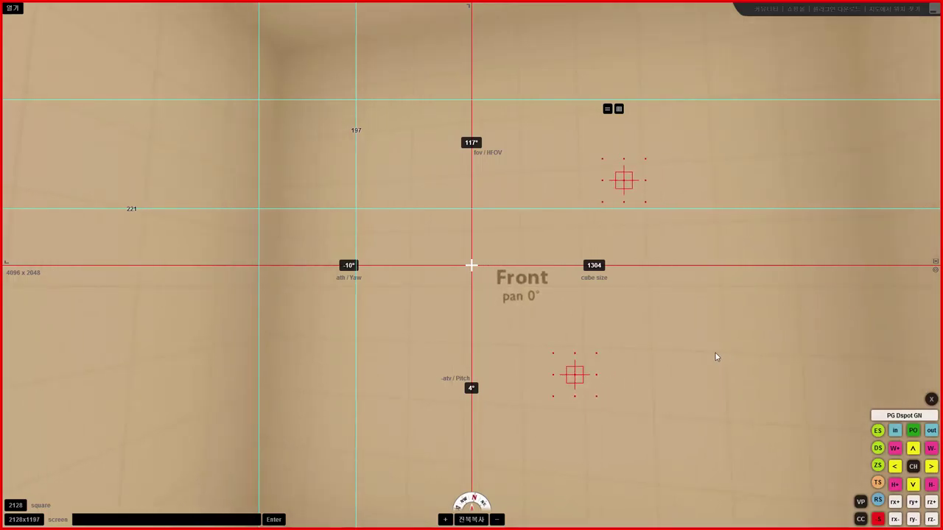
left_click(931, 399)
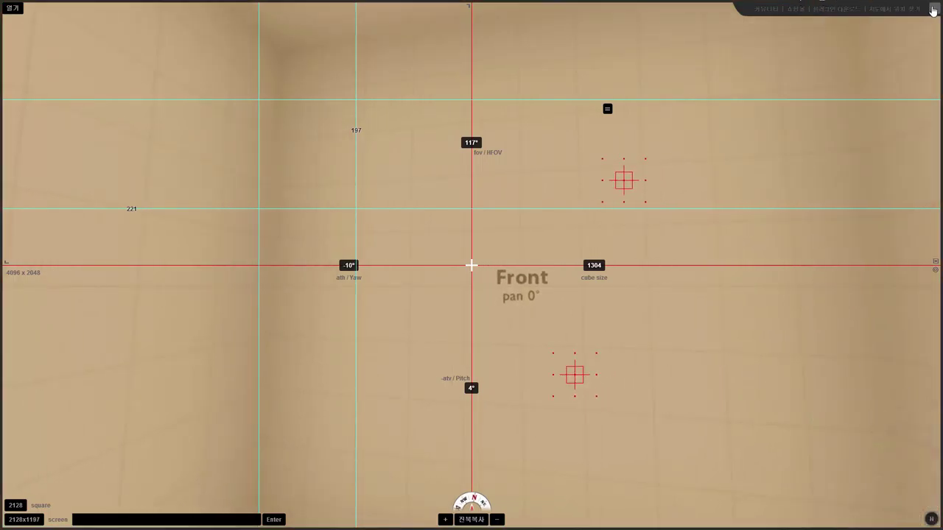
left_click(934, 8)
left_click(525, 97)
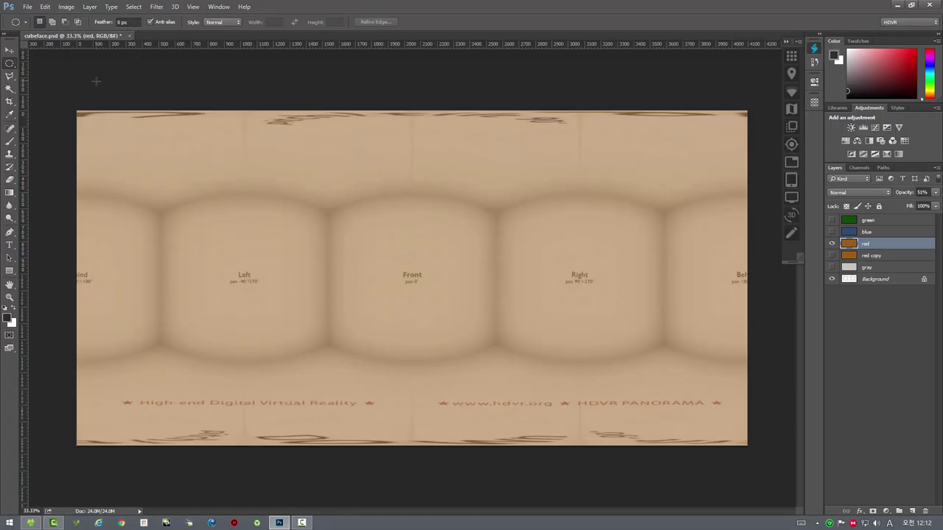
Reopen the panorama in the viewer, turn to the corner between the Left and Front faces, and exit full screen
left_click(792, 162)
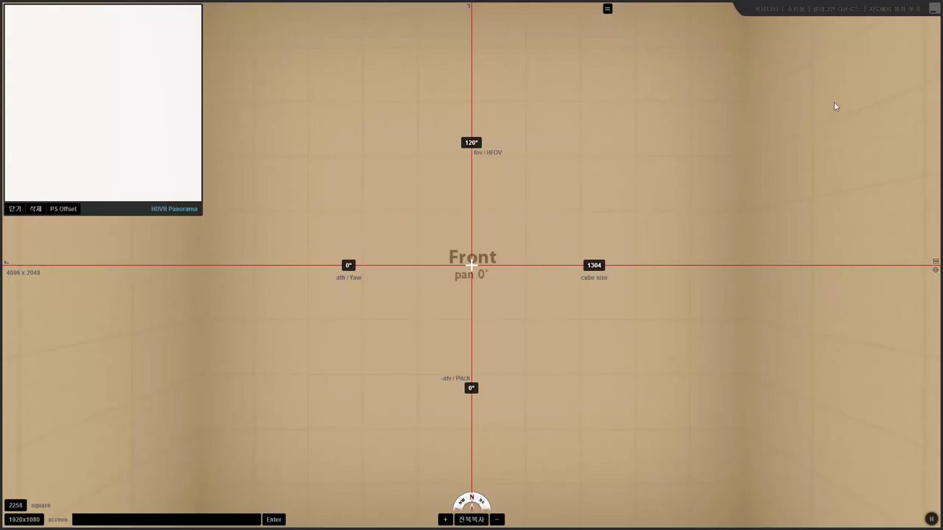
left_click_drag(554, 349, 845, 75)
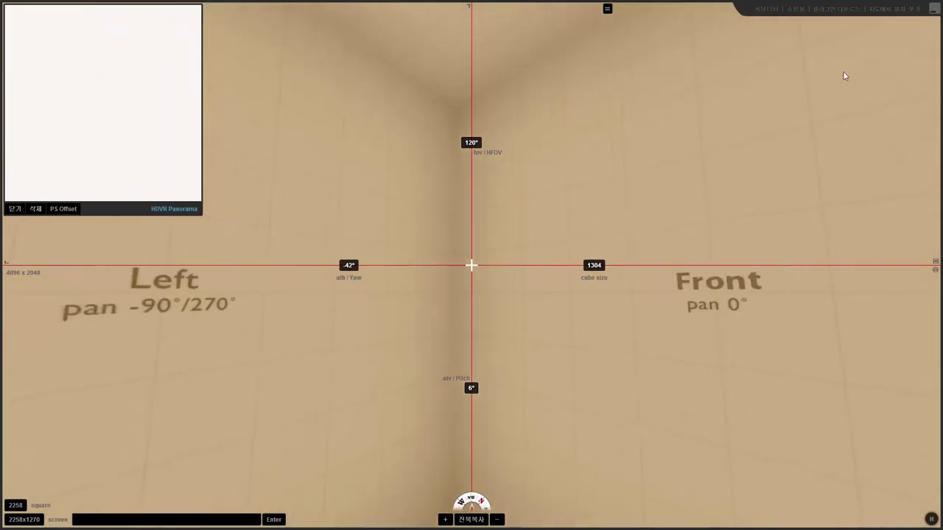
left_click(930, 13)
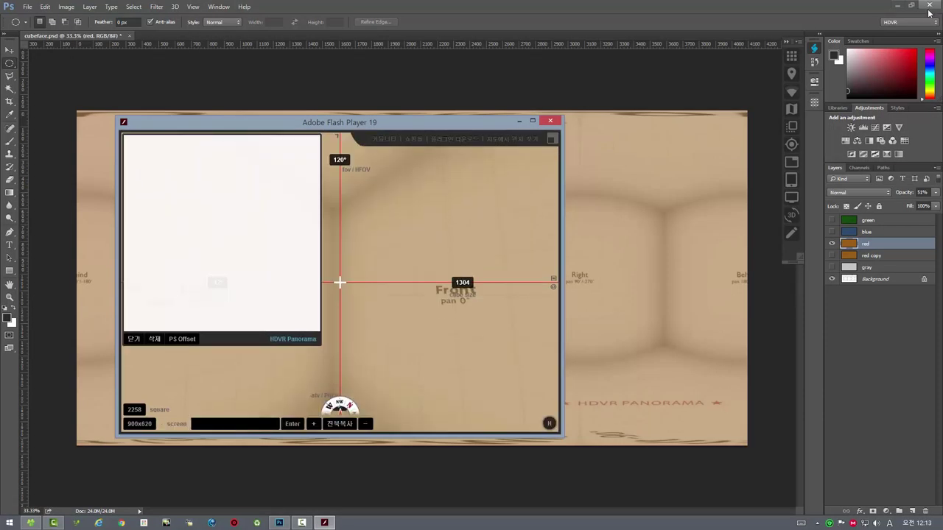
Close the panorama viewer, open cubeface.psd in the krpano test viewer and turn it to the corner between the Front and Right faces
left_click(551, 121)
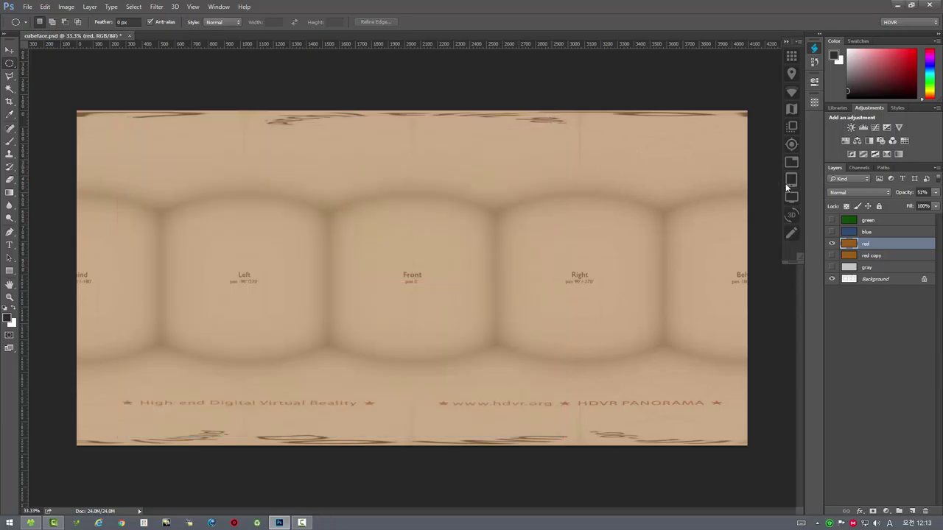
left_click(792, 184)
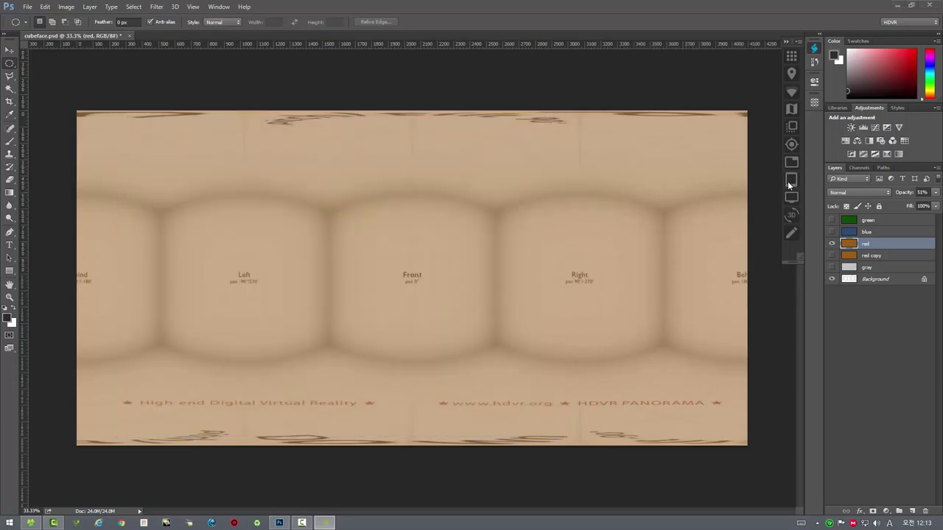
left_click_drag(525, 212, 652, 167)
left_click(640, 155)
left_click_drag(619, 138, 710, 213)
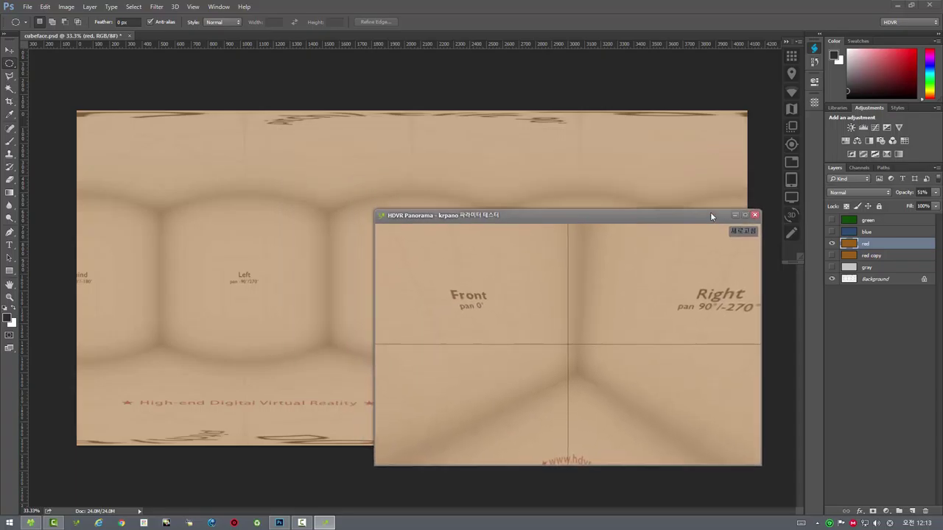
Open the panorama in the Flash test viewer beside the krpano one and turn it to the corner between the Behind and Left faces
left_click(791, 198)
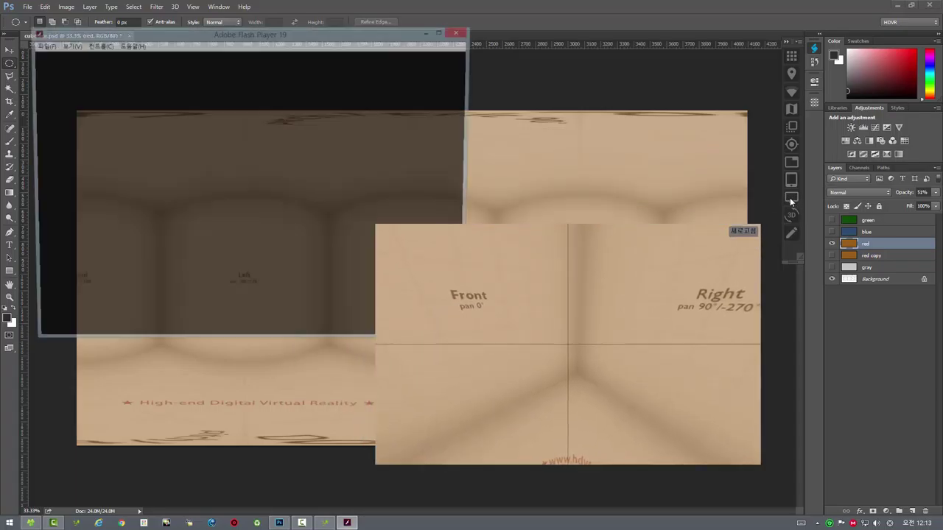
left_click(568, 233)
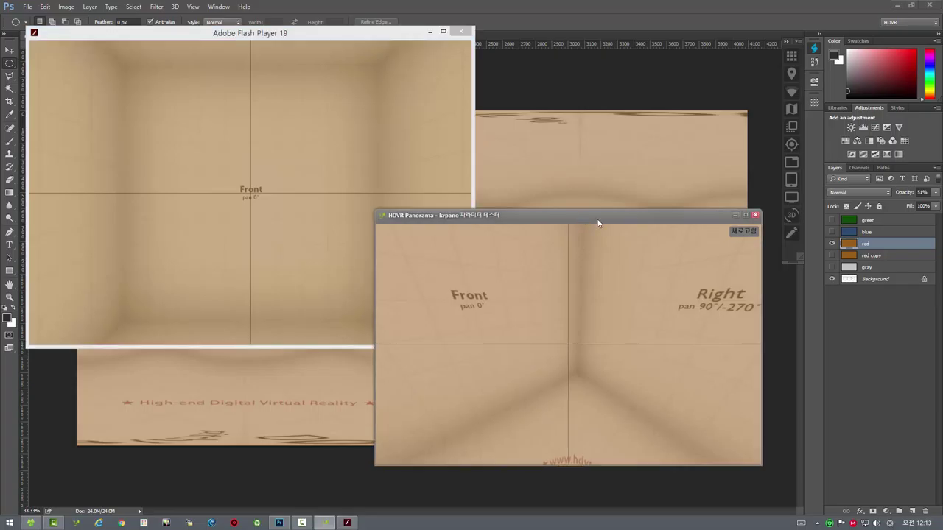
left_click_drag(580, 213, 713, 230)
left_click_drag(367, 168, 293, 103)
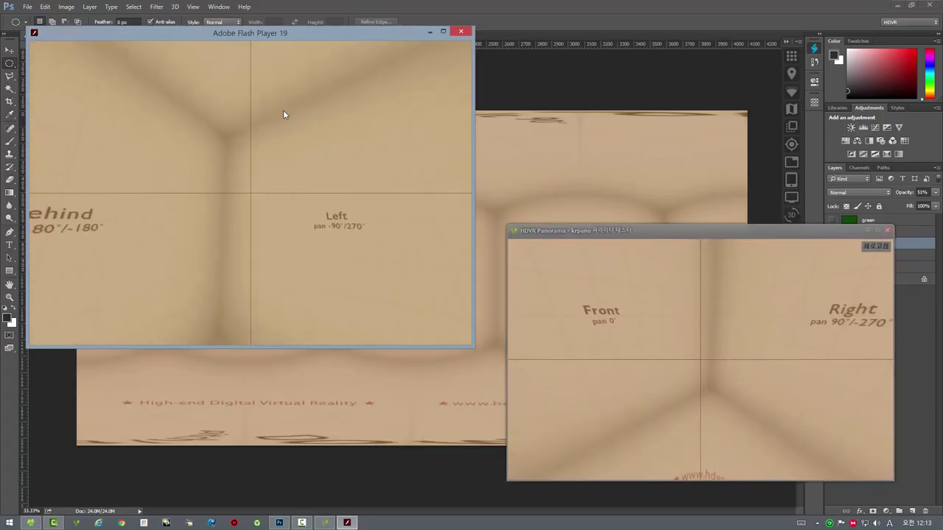
Show the player and rendering engine information in both the Flash and krpano test viewers, and close both windows
right_click(283, 112)
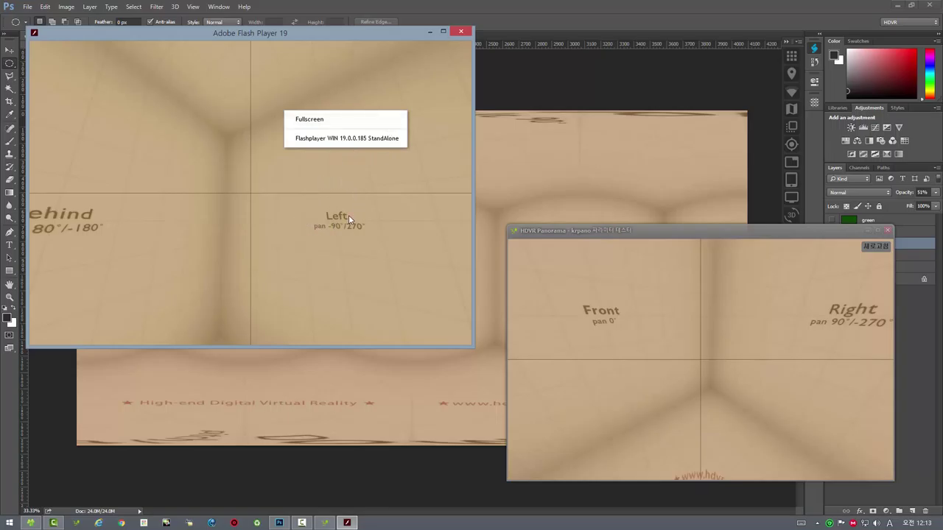
left_click(642, 302)
right_click(654, 297)
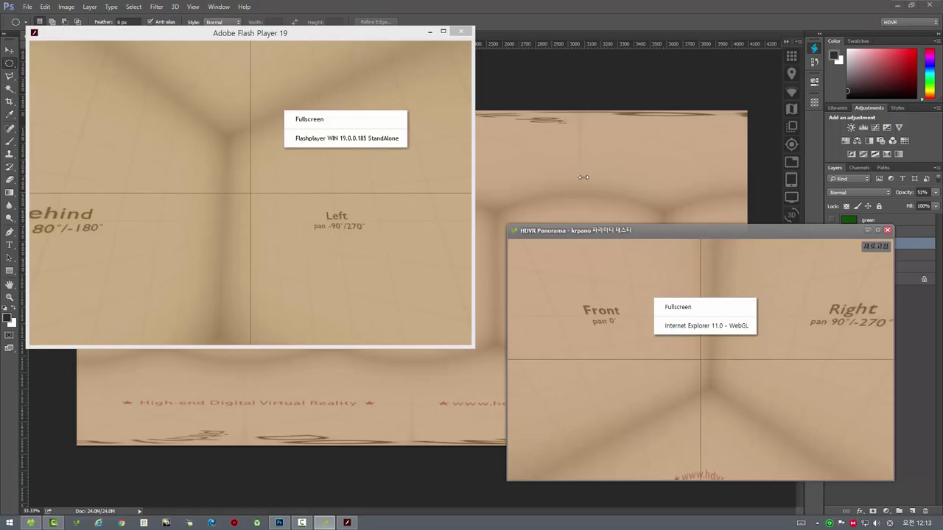
left_click(383, 31)
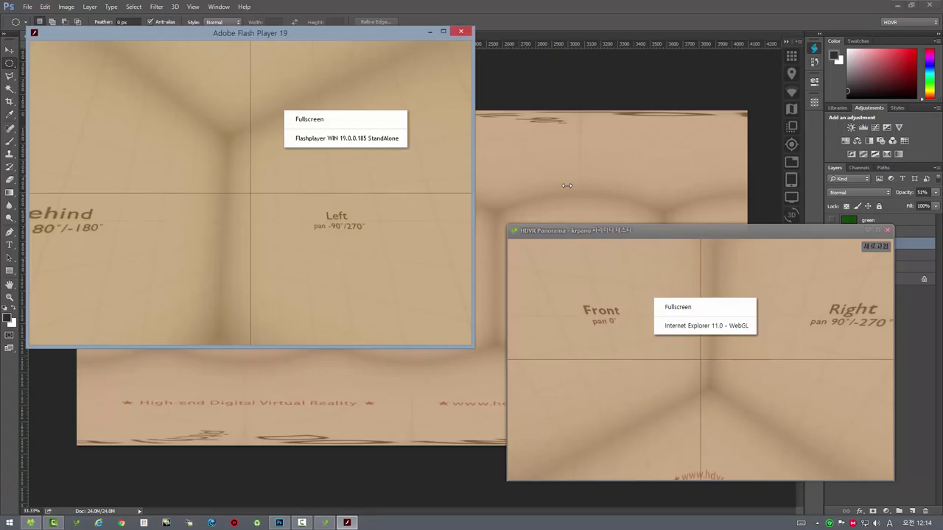
left_click(887, 232)
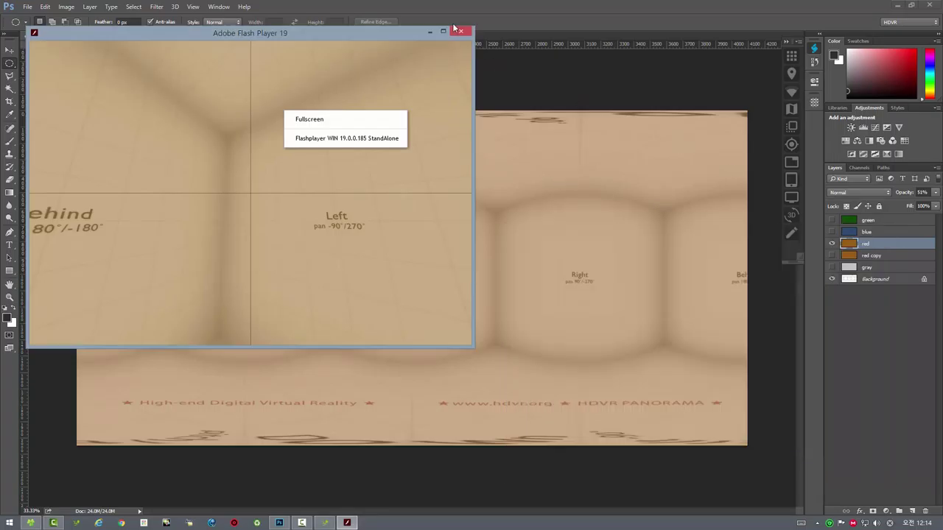
left_click(461, 31)
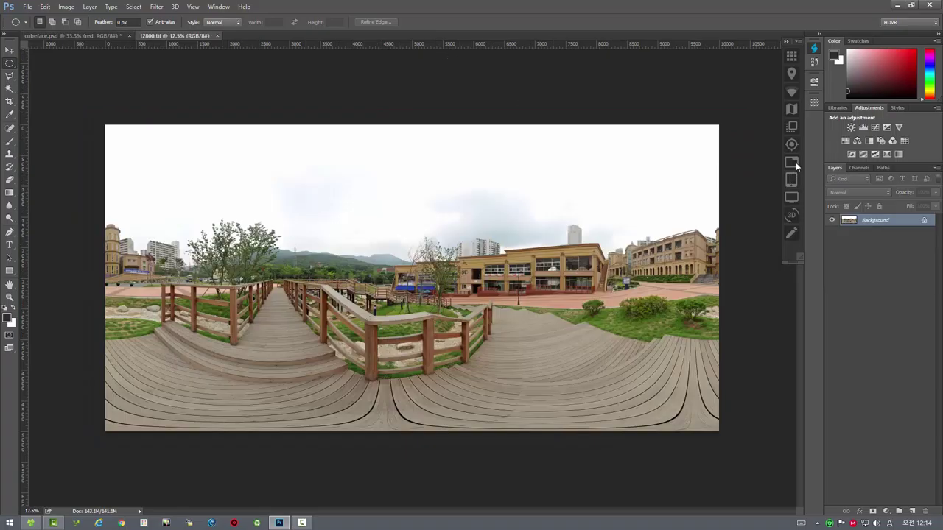
Open the 12800.tif panorama in the HDVR viewer, tilt the view slightly, exit full screen and move the viewer to the screen's upper-left corner
left_click(794, 163)
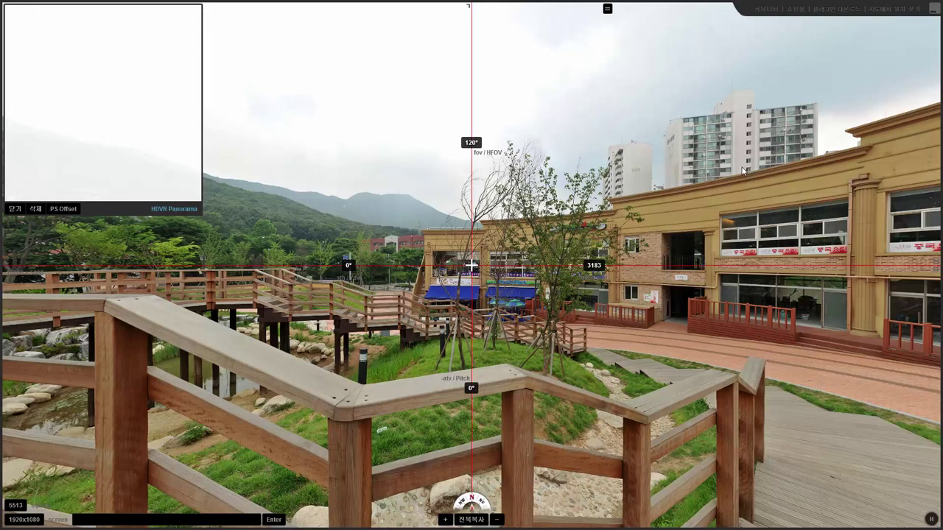
left_click_drag(742, 171, 453, 328)
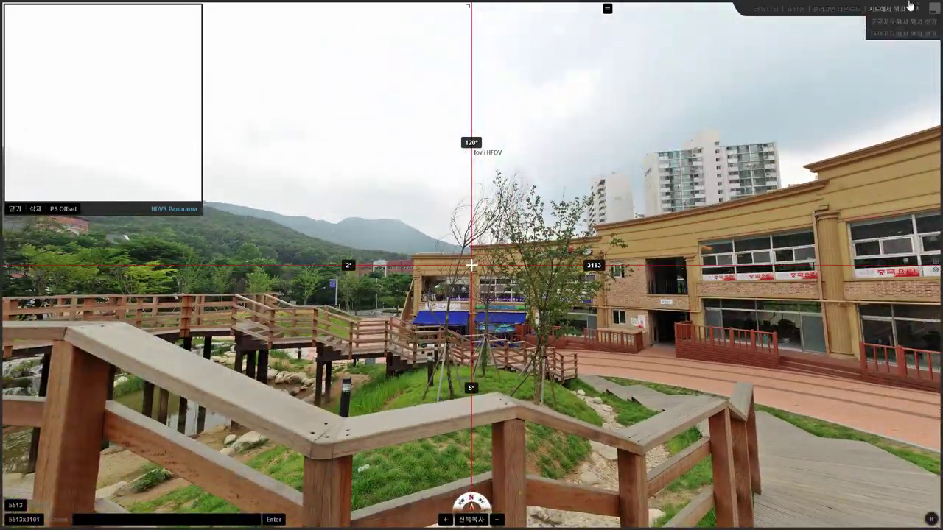
left_click(932, 11)
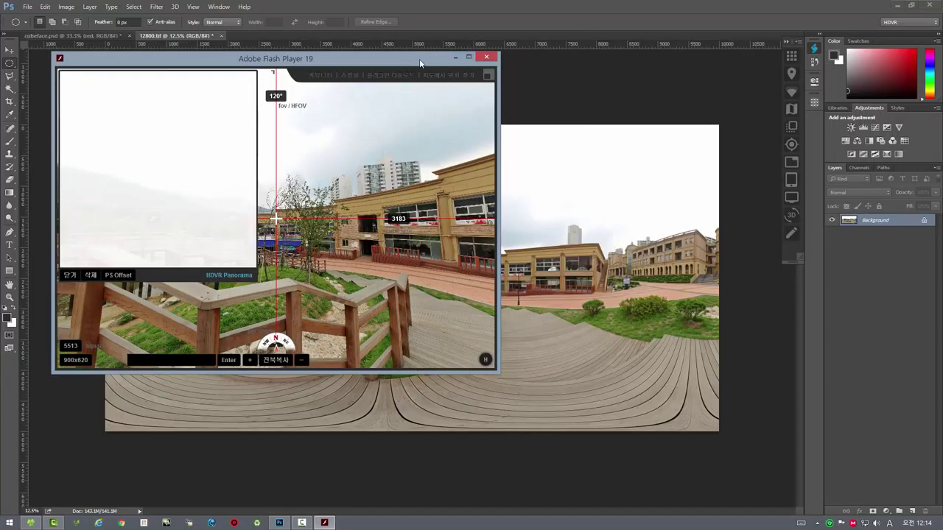
left_click_drag(416, 58, 366, 13)
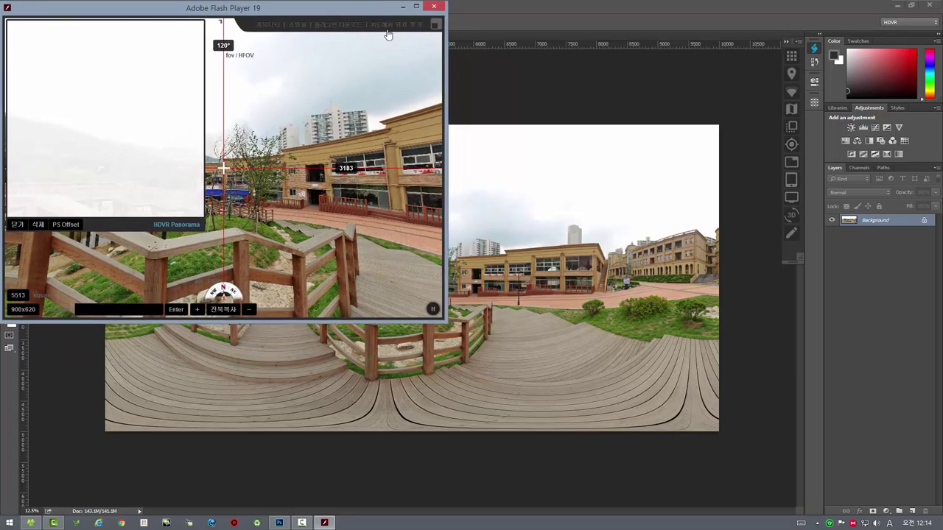
Open 12800.tif in the krpano test viewer, turn it toward the wooden walkway and place it beside the HDVR viewer
left_click(792, 181)
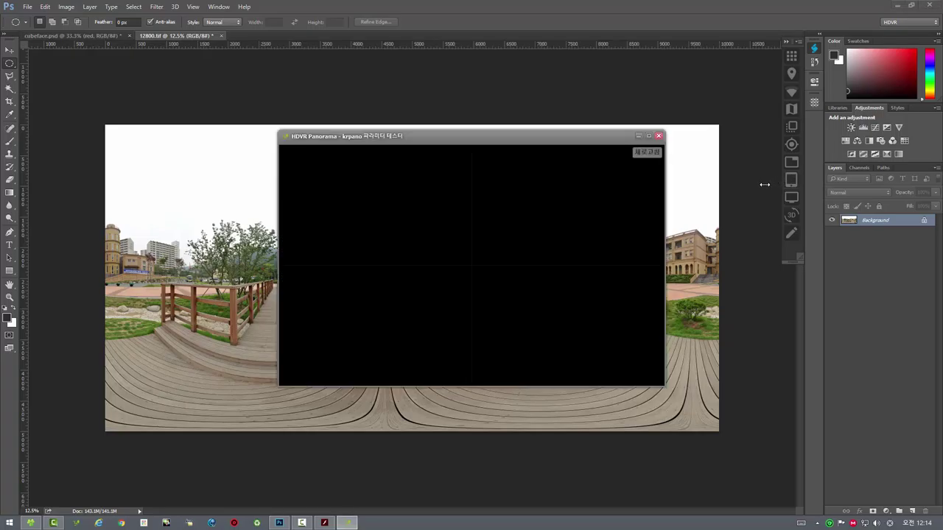
left_click_drag(367, 326, 482, 327)
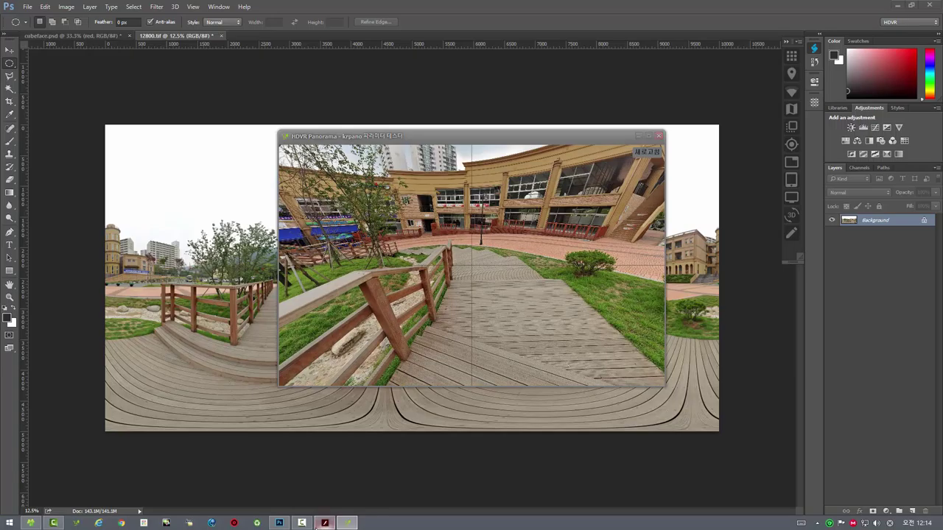
left_click(508, 131)
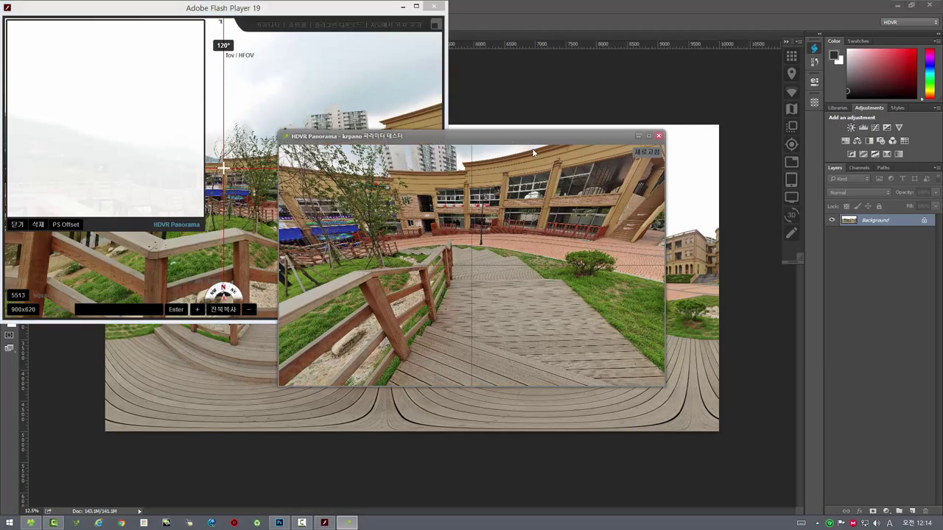
left_click_drag(555, 140, 658, 233)
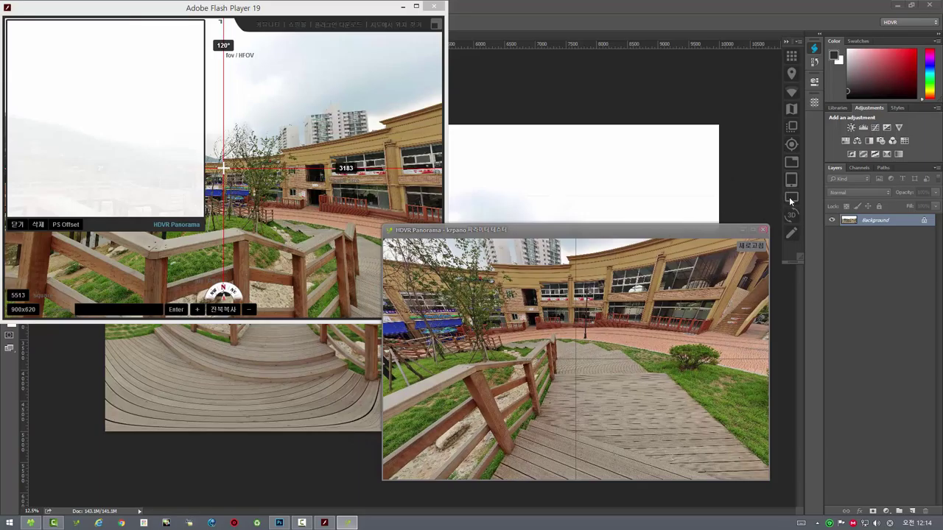
Open 12800.tif in the Flash test viewer, arrange it beside the krpano viewer and turn both views to compare them
left_click(789, 197)
left_click_drag(432, 129, 366, 82)
left_click_drag(361, 164, 330, 193)
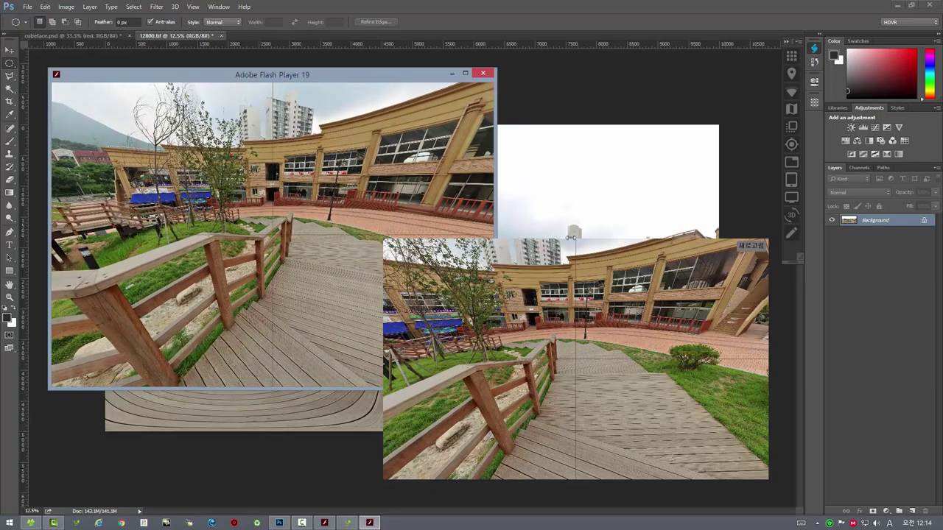
left_click(618, 295)
left_click_drag(652, 237, 792, 243)
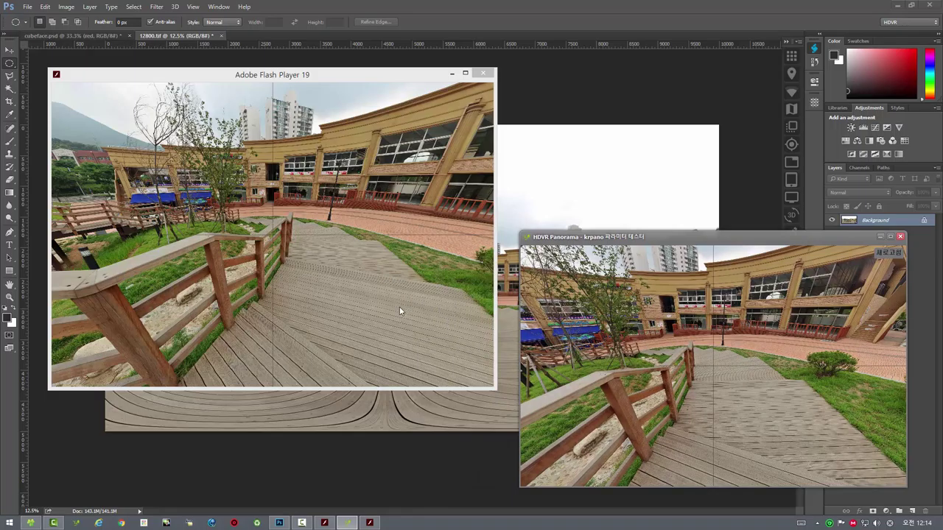
left_click_drag(399, 310, 456, 304)
left_click_drag(545, 324, 583, 325)
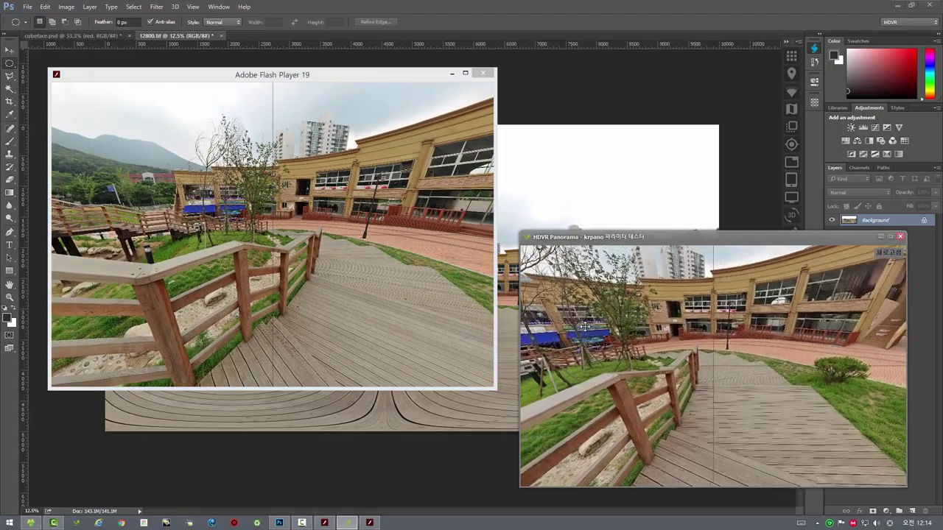
Close both test viewers and close 12800.tif without saving its changes
left_click(900, 237)
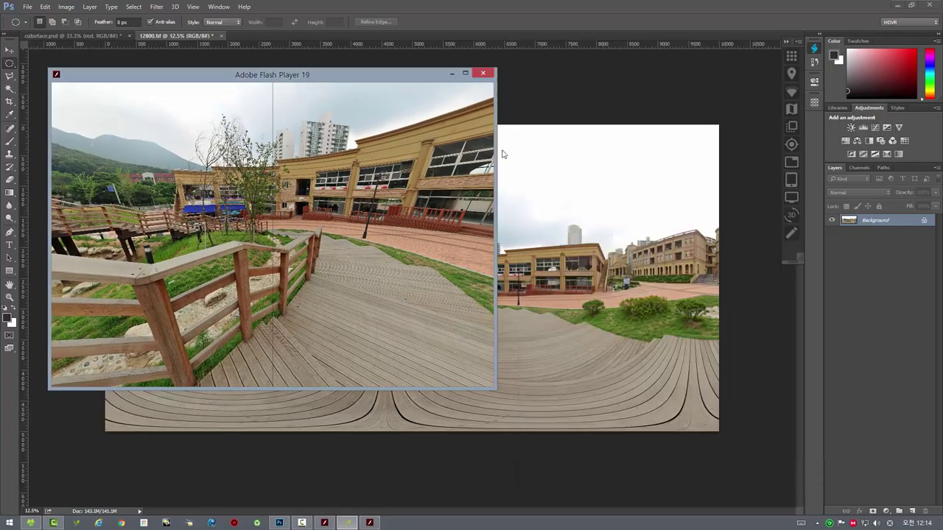
left_click(482, 72)
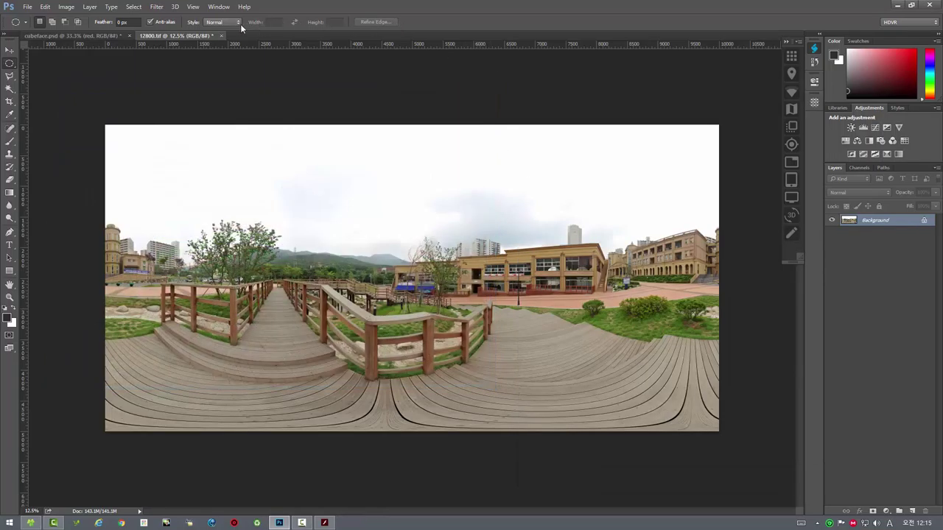
left_click(221, 36)
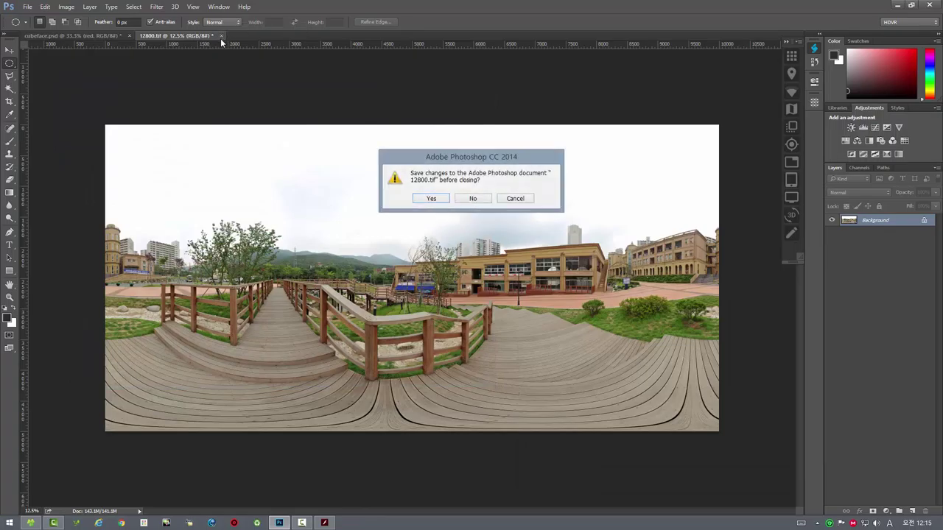
left_click(473, 199)
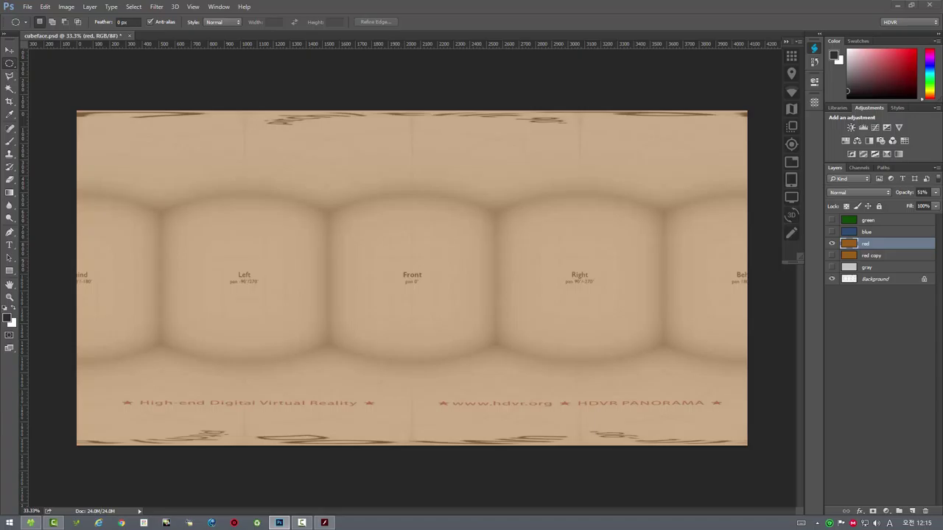
Open map.png, my_pole_pano.png and buttons.psd as separate documents, and hide the guides in buttons.psd
key("ctrl+a")
left_click_drag(319, 40, 312, 34)
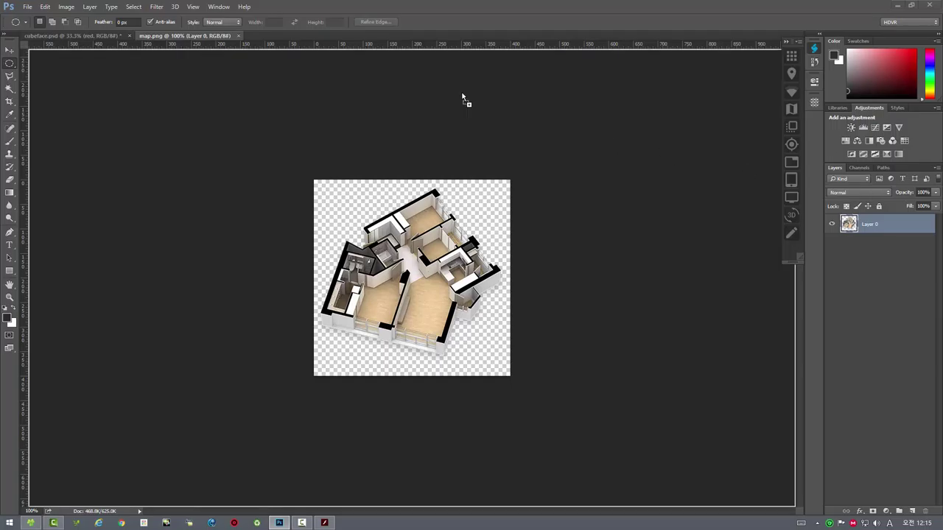
left_click_drag(464, 98, 348, 39)
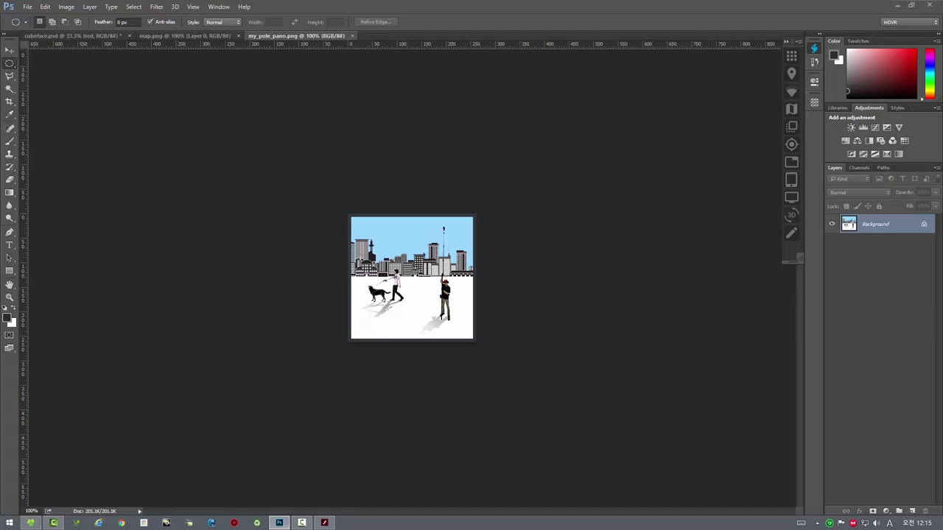
left_click_drag(457, 0, 441, 37)
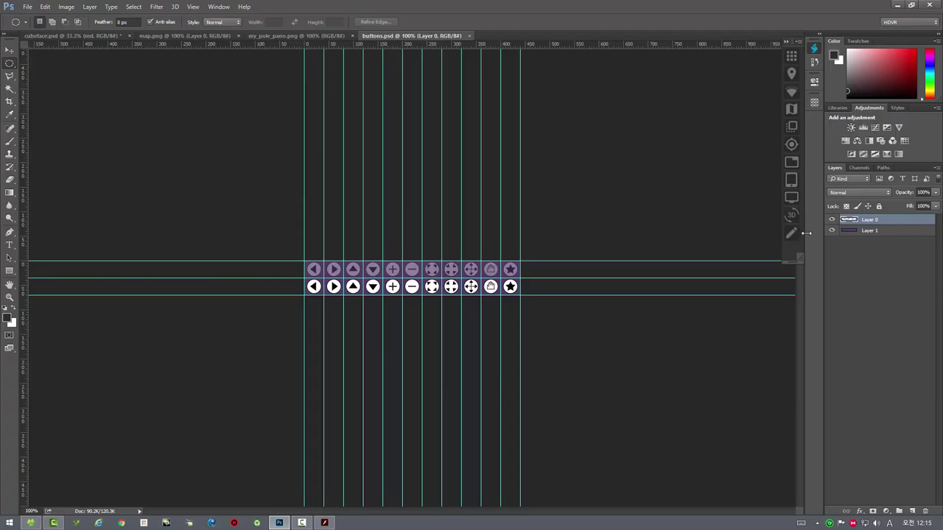
key("ctrl+semicolon")
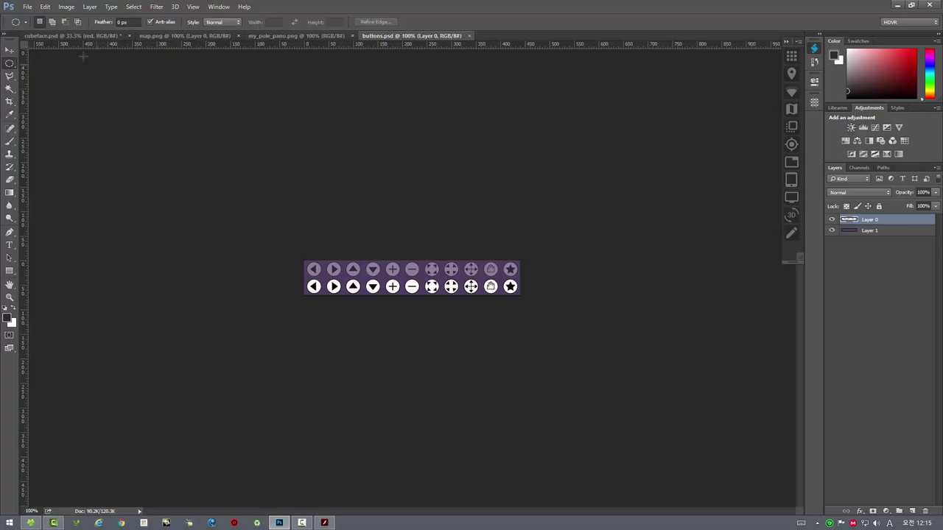
Export the floor plan in map.png as the HDVR map image and acknowledge the script alert
left_click(57, 35)
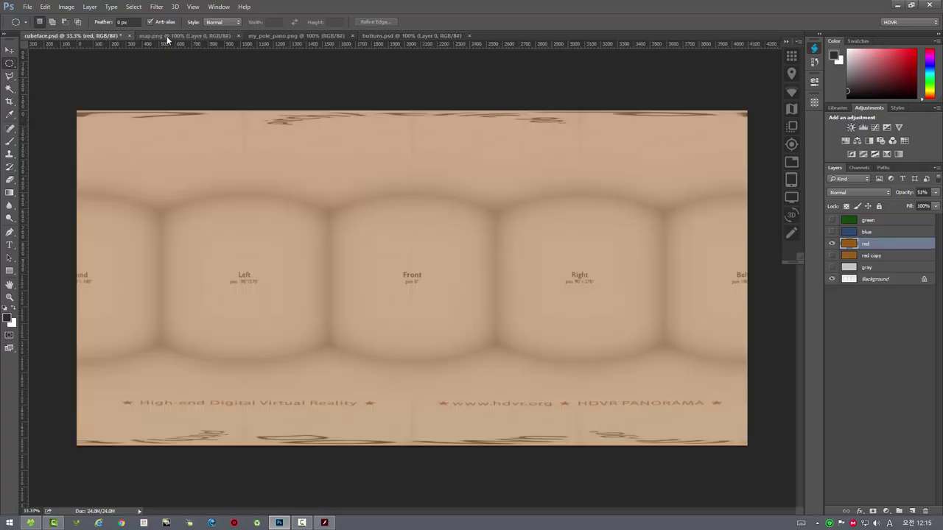
left_click(167, 35)
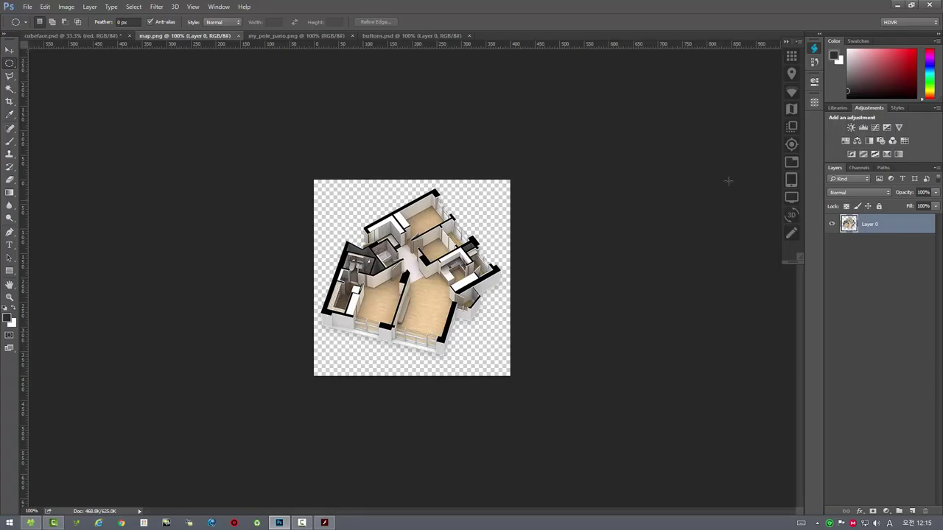
left_click(792, 110)
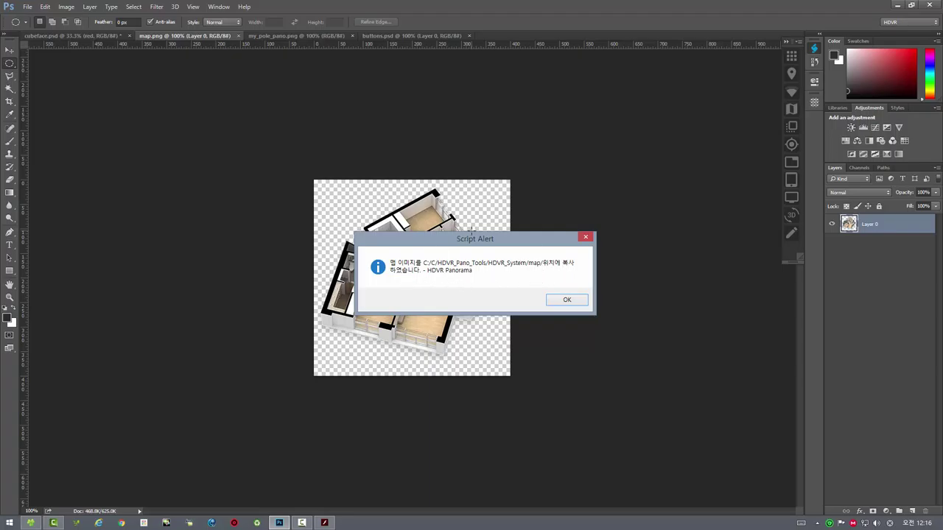
left_click_drag(480, 239, 488, 217)
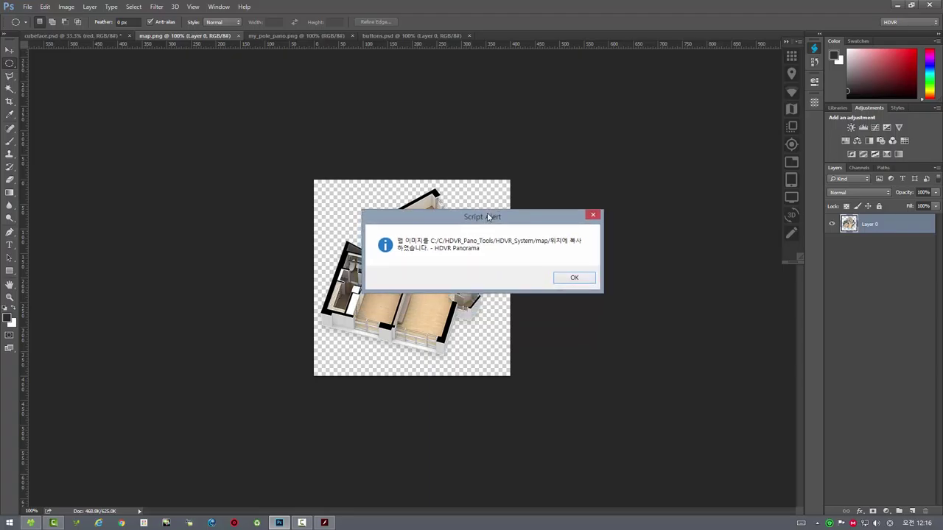
left_click(564, 278)
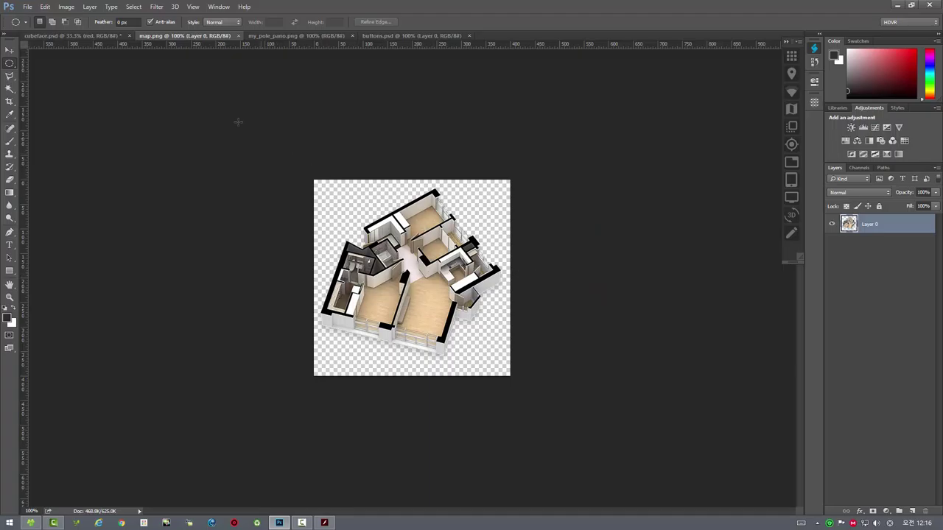
Preview cubeface.psd in the HDVR viewer to check the floor plan map, and close the viewer
left_click(71, 36)
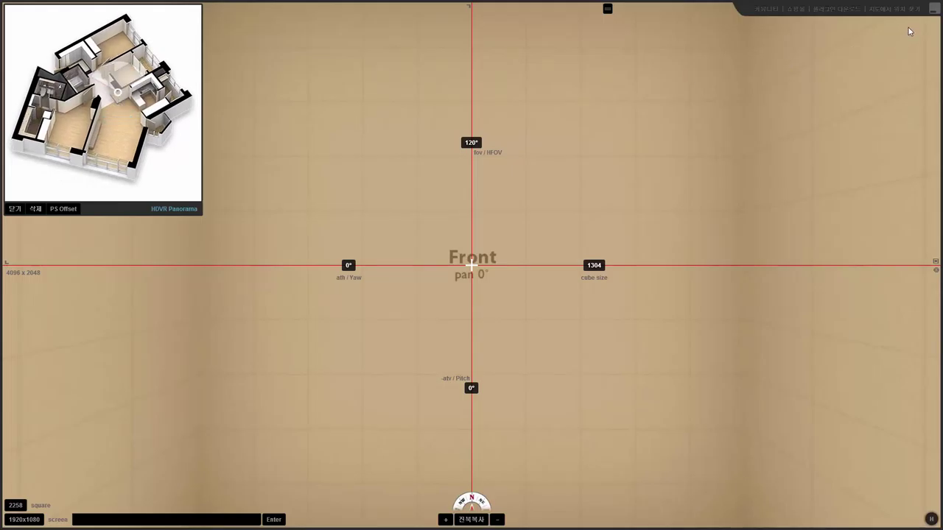
left_click(931, 11)
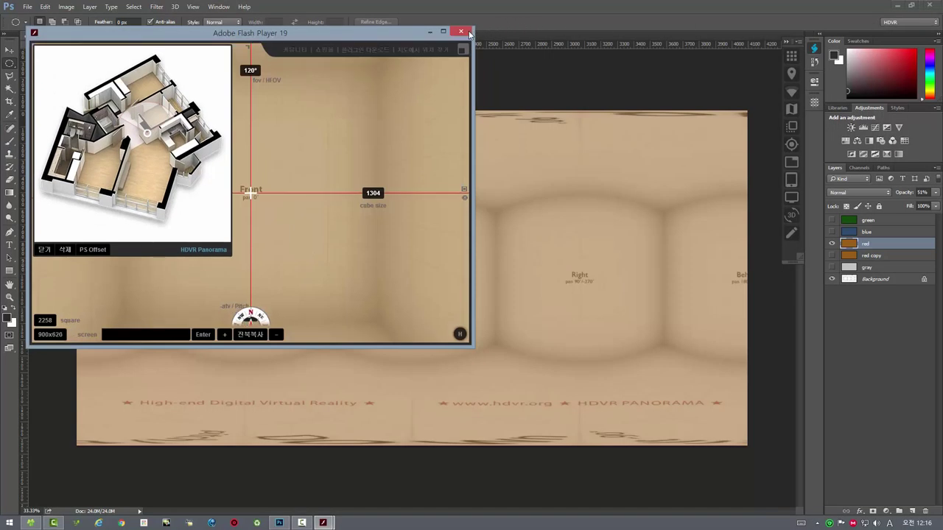
left_click(467, 32)
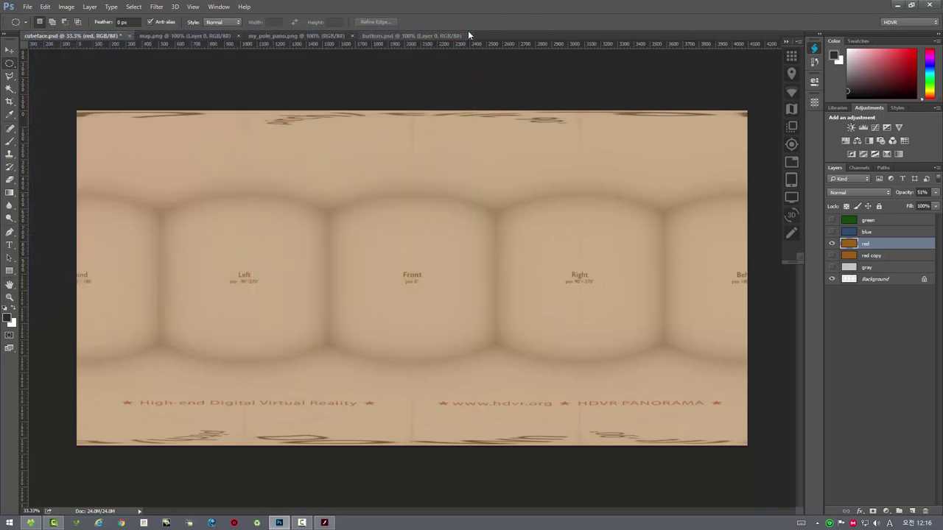
Export my_pole_pano.png as the HDVR hotspot image and acknowledge the script alert
left_click(160, 37)
left_click(266, 36)
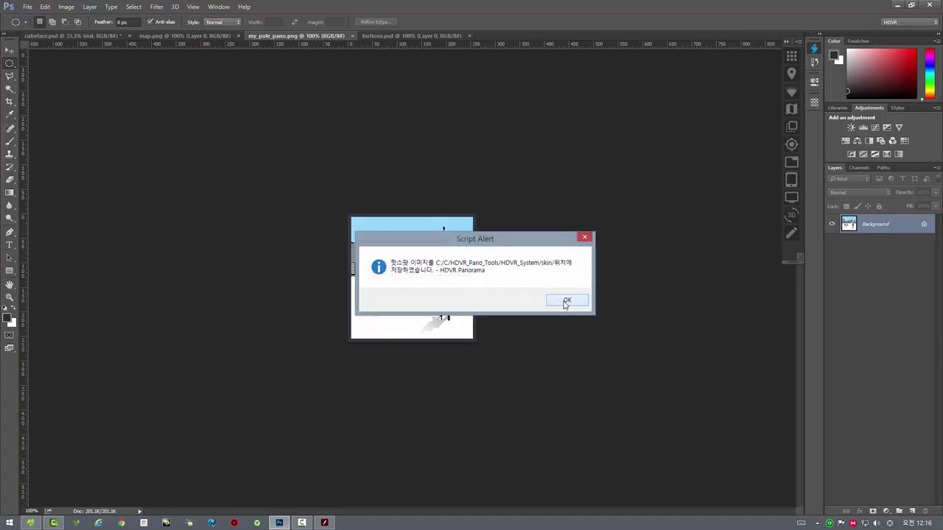
left_click(565, 301)
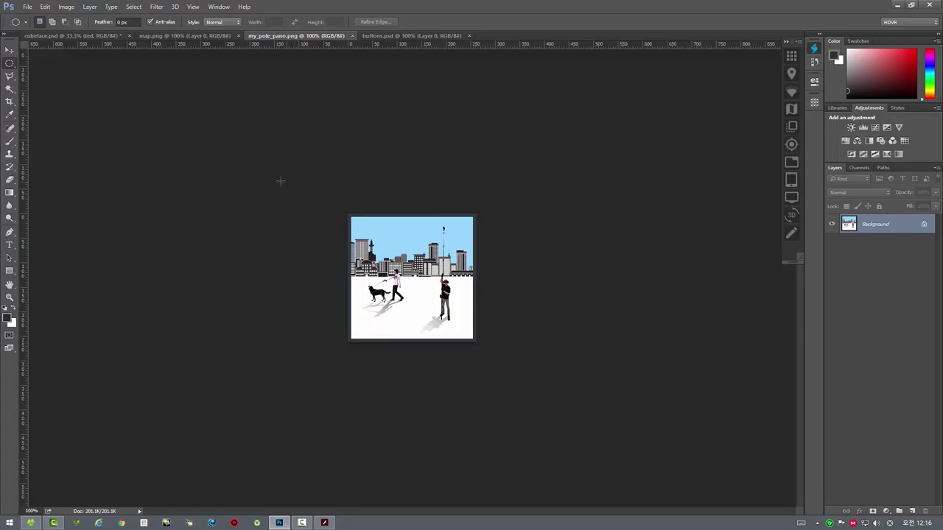
Preview cubeface.psd in the HDVR viewer, turn the view both ways to check the hotspot image, and close the viewer
left_click(85, 35)
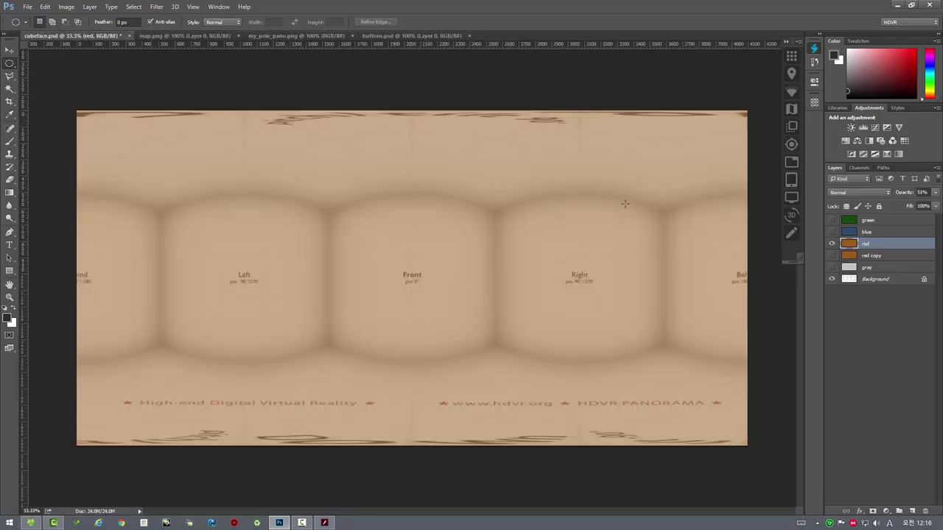
left_click(790, 162)
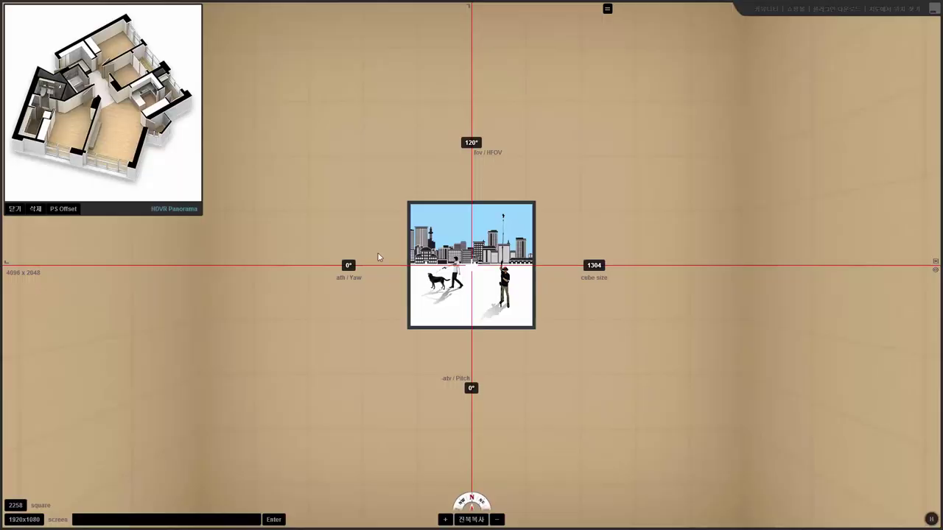
left_click_drag(284, 392, 515, 378)
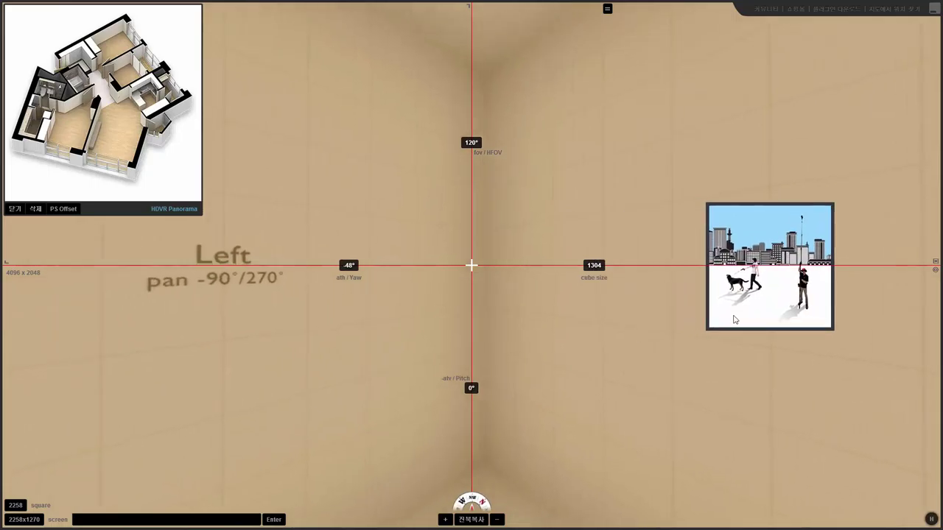
left_click_drag(724, 311, 360, 410)
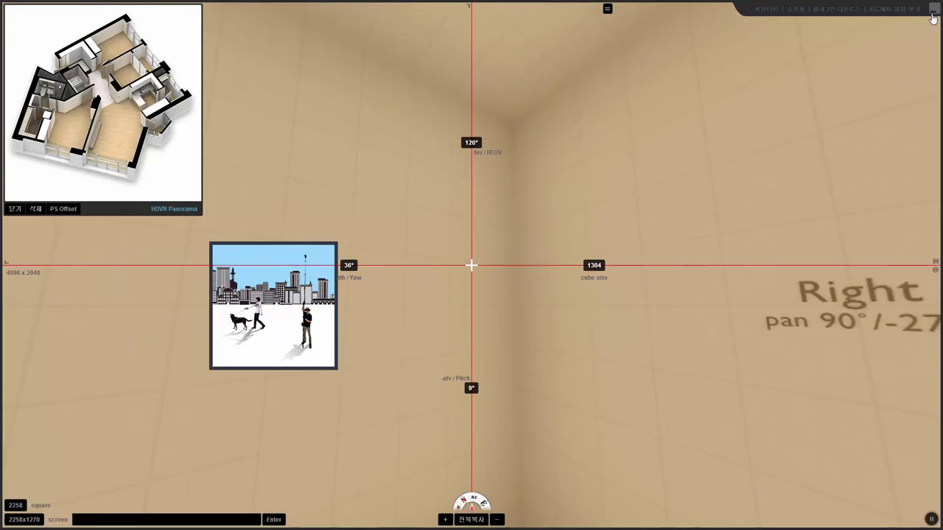
key("Escape")
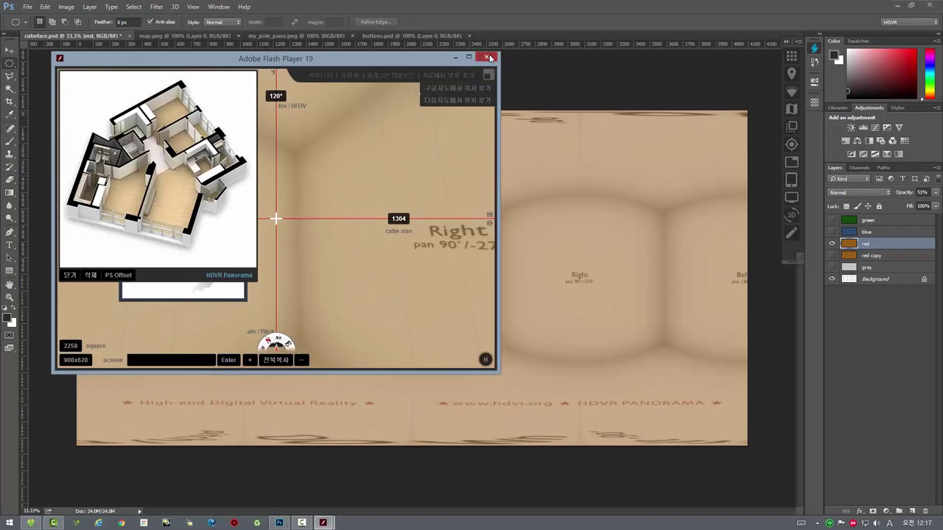
left_click(487, 56)
Hide the purple Layer 1 in buttons.psd, export the buttons as the HDVR layer image and acknowledge the script alert
left_click(381, 35)
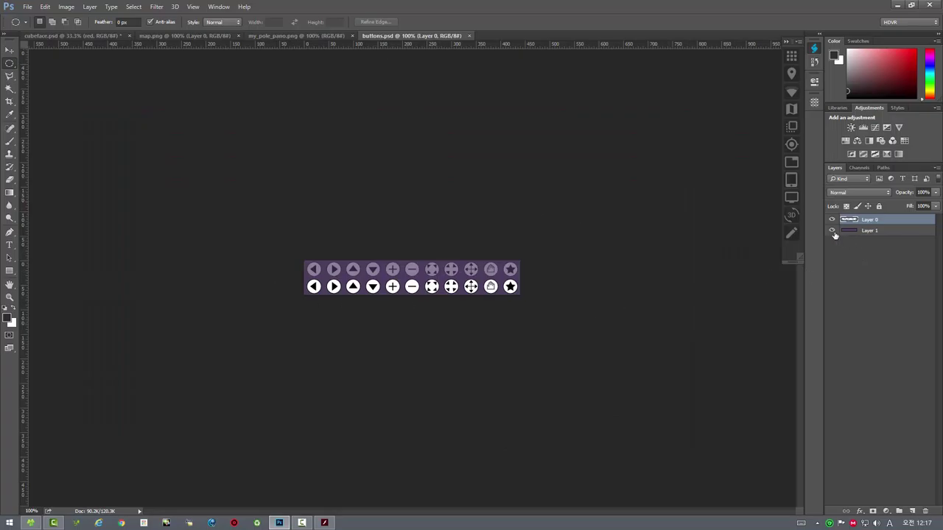
left_click(833, 231)
left_click(833, 231)
left_click(833, 231)
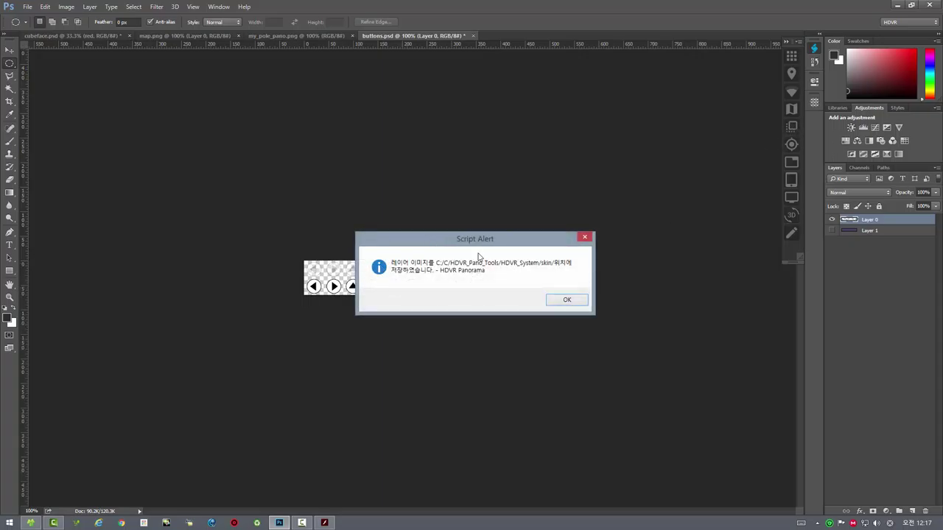
left_click(566, 300)
Preview cubeface.psd in the HDVR viewer to compare the fixed button layer with the hotspot, leave full screen and close the viewer
left_click(72, 37)
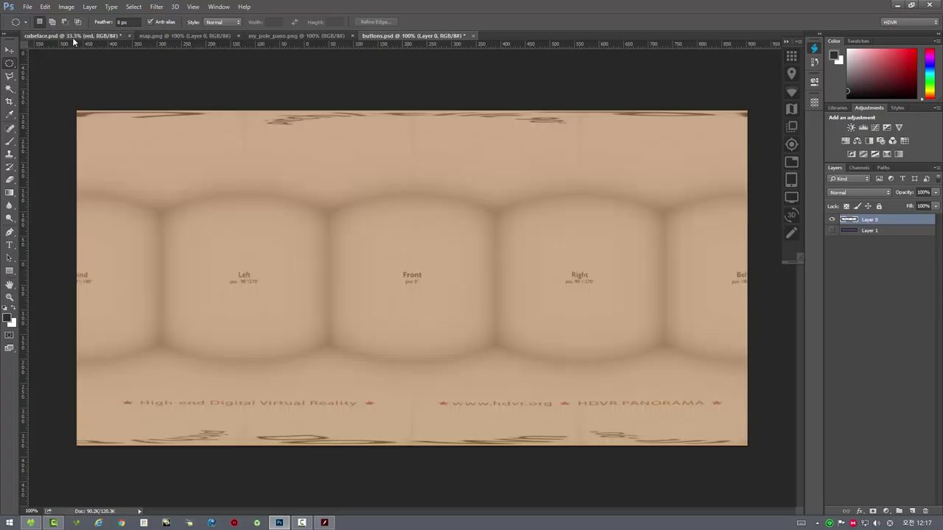
left_click(792, 165)
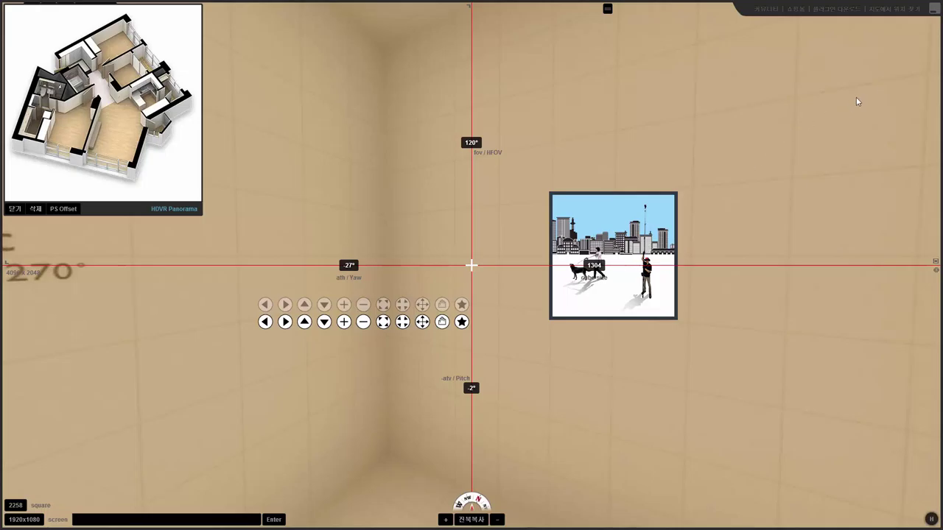
left_click(930, 9)
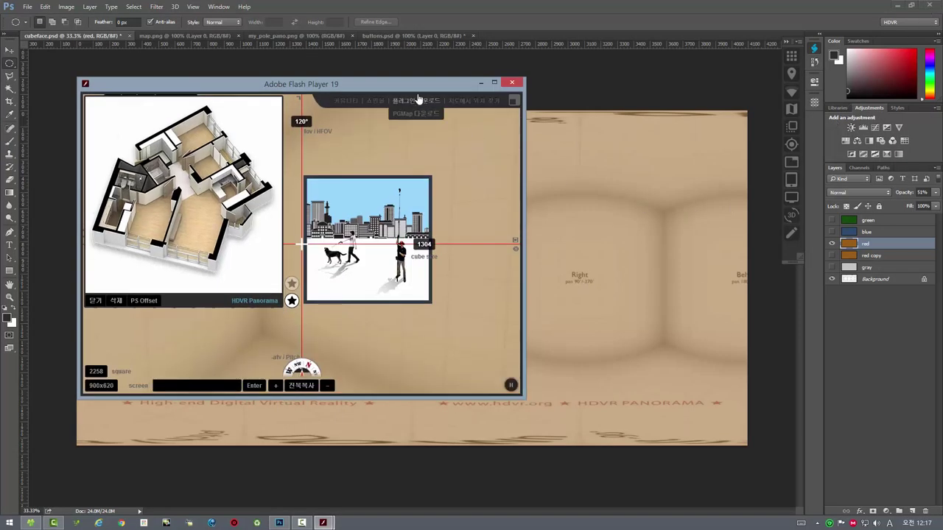
left_click_drag(413, 80, 444, 49)
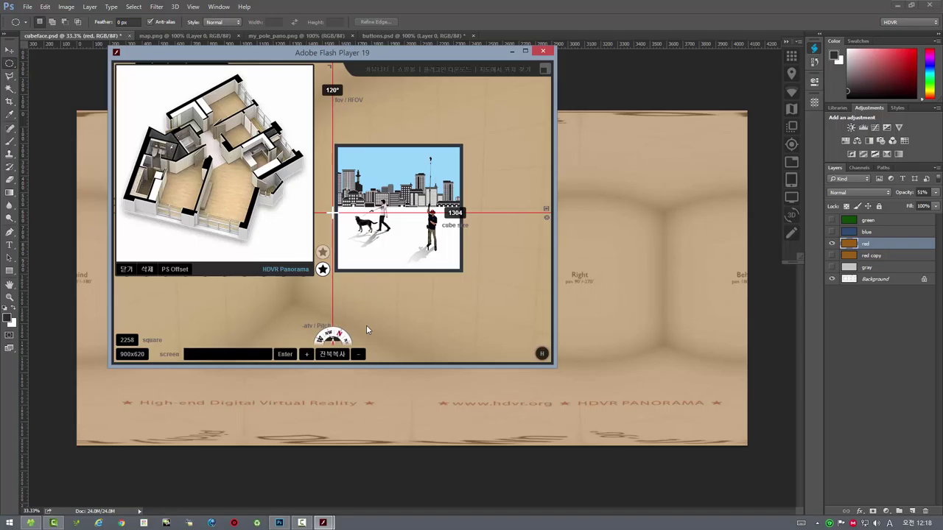
left_click(541, 51)
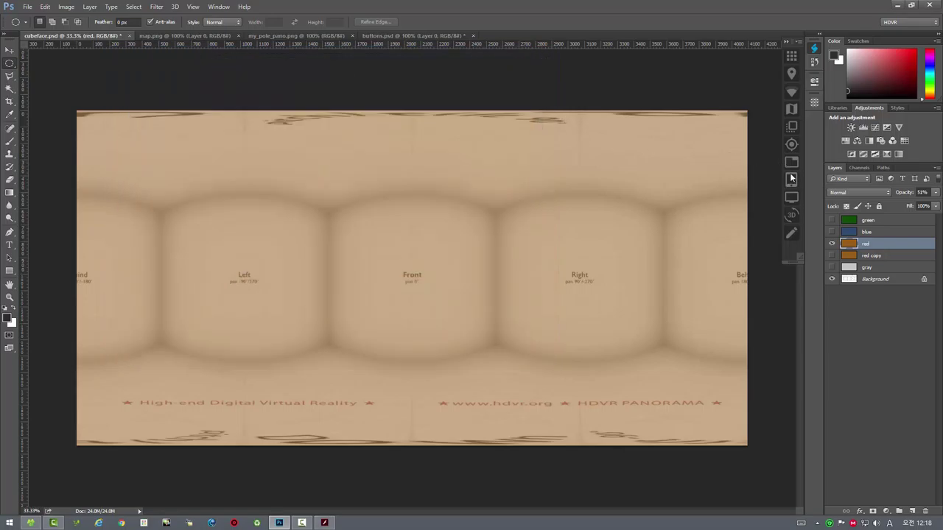
Reopen the HDVR viewer full screen, move the map inward from the corner and place a map spot in the floor plan's largest room
key("alt+Tab")
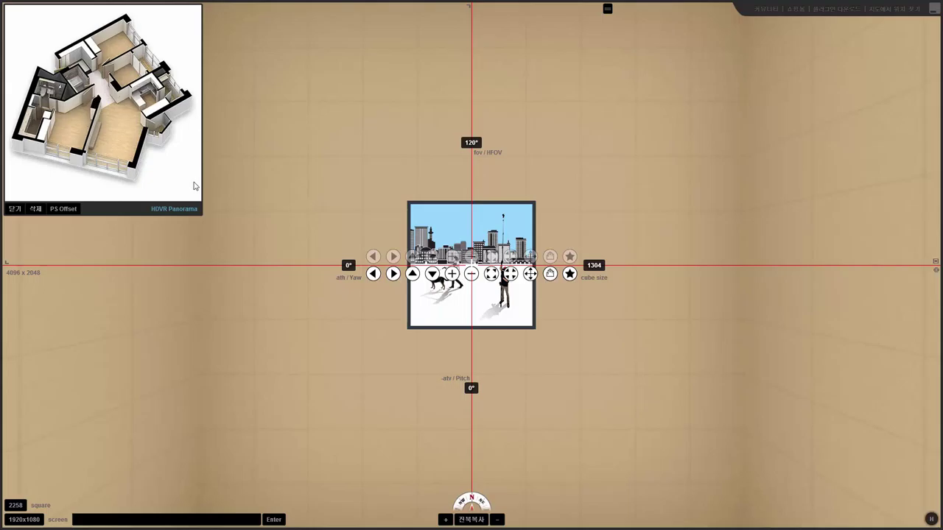
left_click_drag(131, 216, 178, 240)
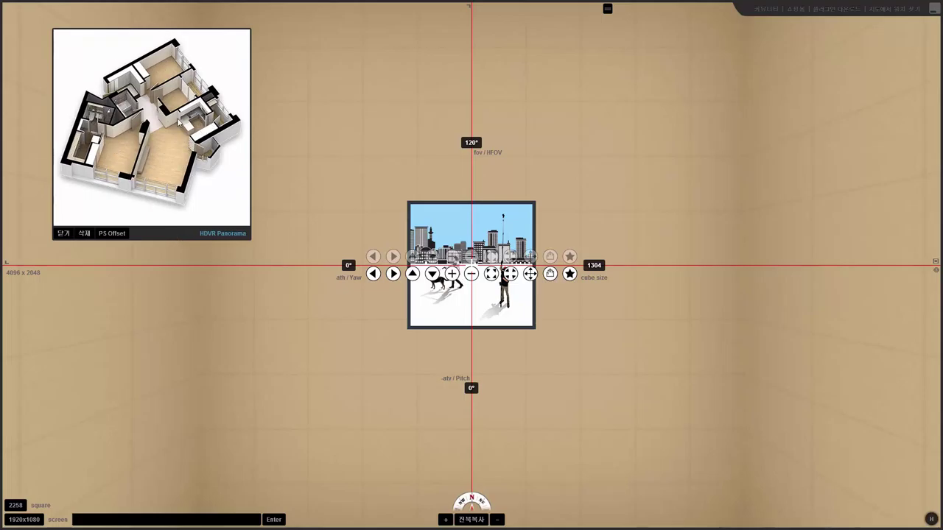
left_click_drag(172, 153, 291, 120)
left_click(166, 162)
left_click_drag(182, 170, 177, 148)
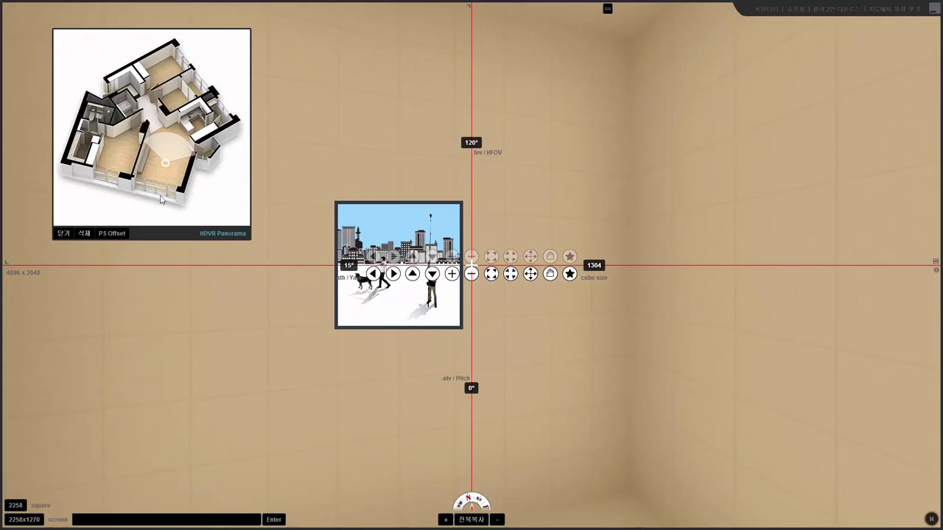
Add a second map spot in the room beside the largest one, turn its viewing direction and close the viewer
left_click(121, 153)
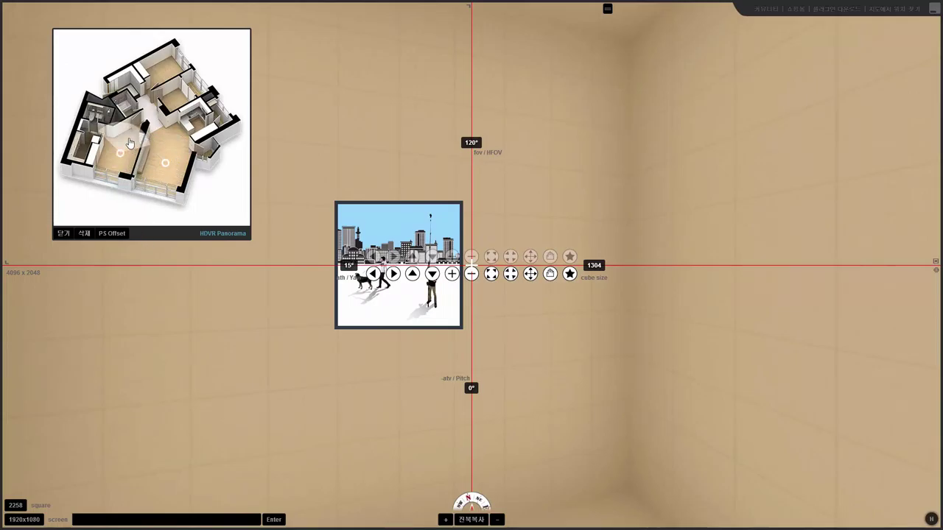
left_click_drag(131, 149, 146, 134)
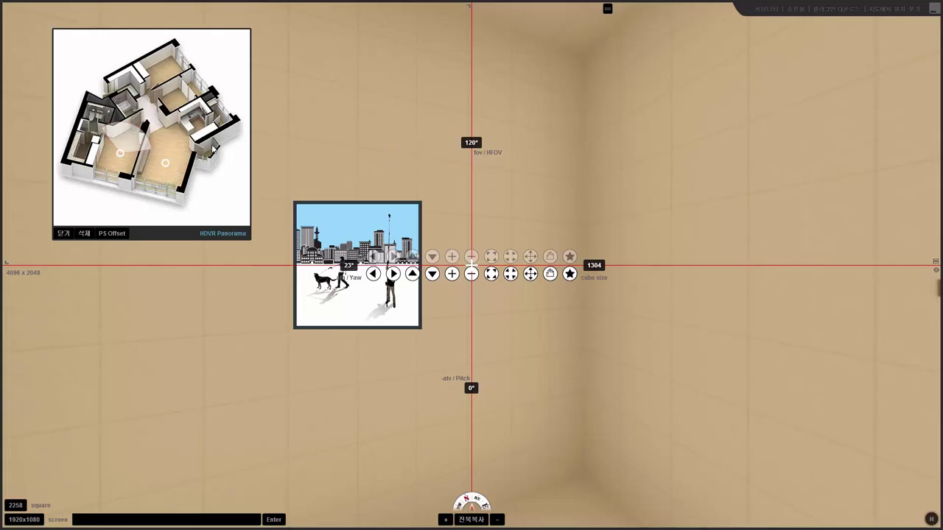
key("Escape")
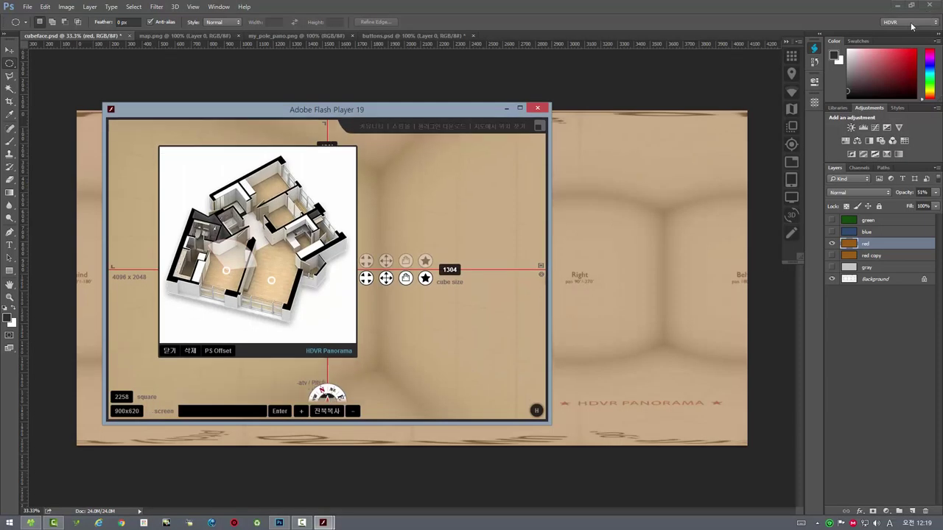
left_click(539, 109)
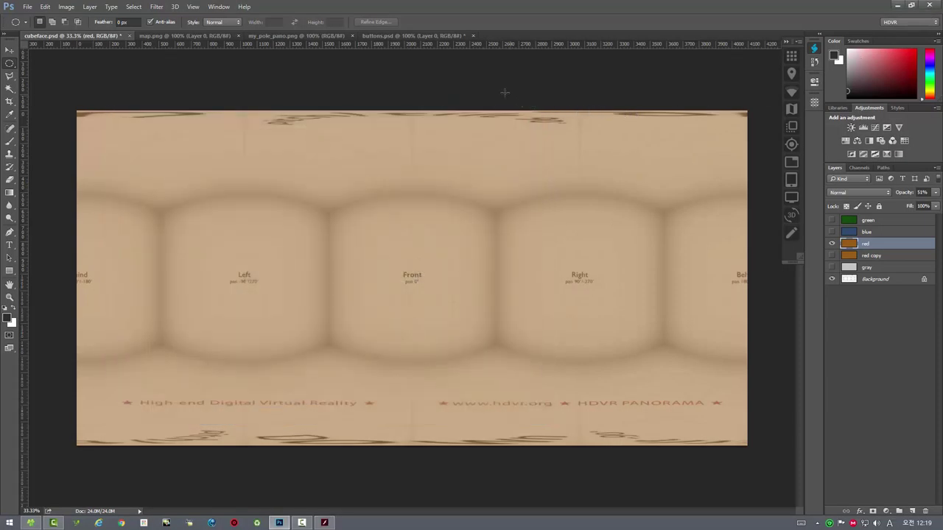
Create a new document 20 pixels wide and 20 pixels high
left_click(29, 6)
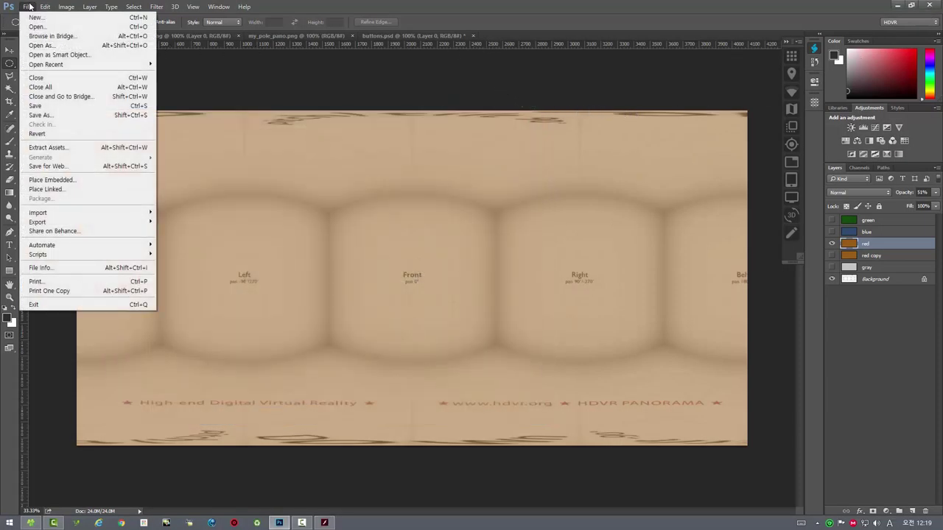
left_click(35, 17)
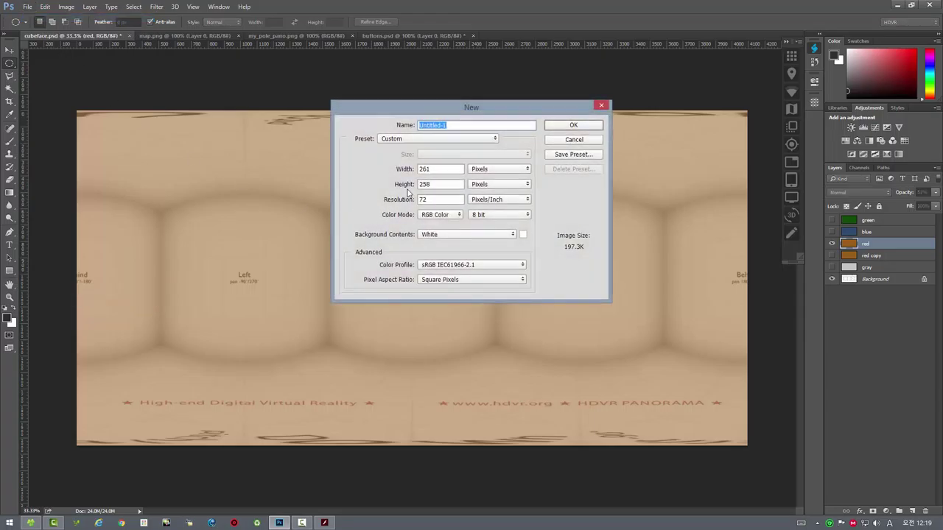
double_click(442, 169)
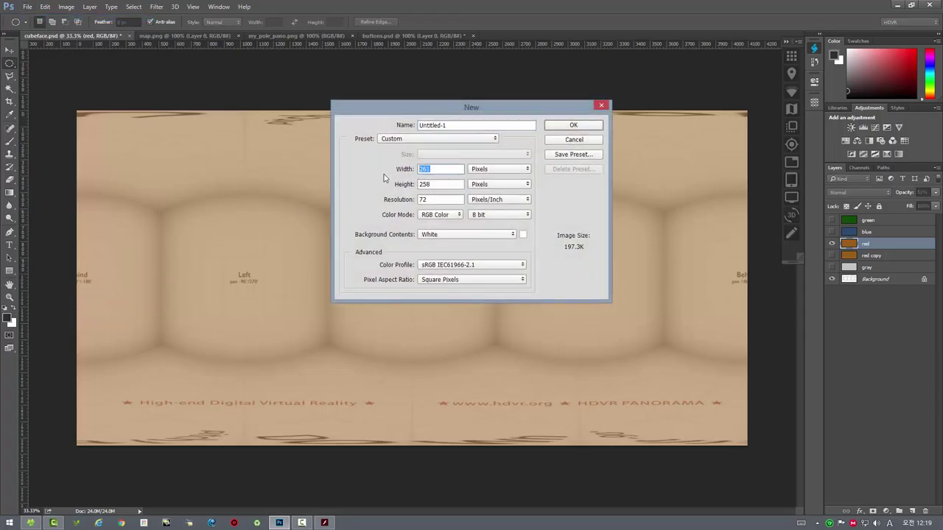
type("20")
double_click(434, 185)
type("20")
left_click(575, 124)
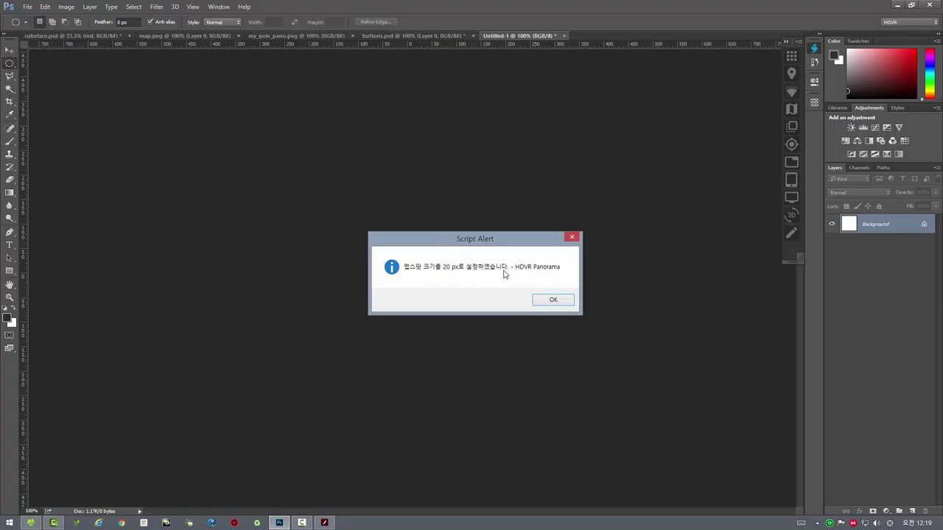
Set the HDVR map spot size to 20 px from the new document, acknowledge the alert and close the document without saving
left_click(552, 302)
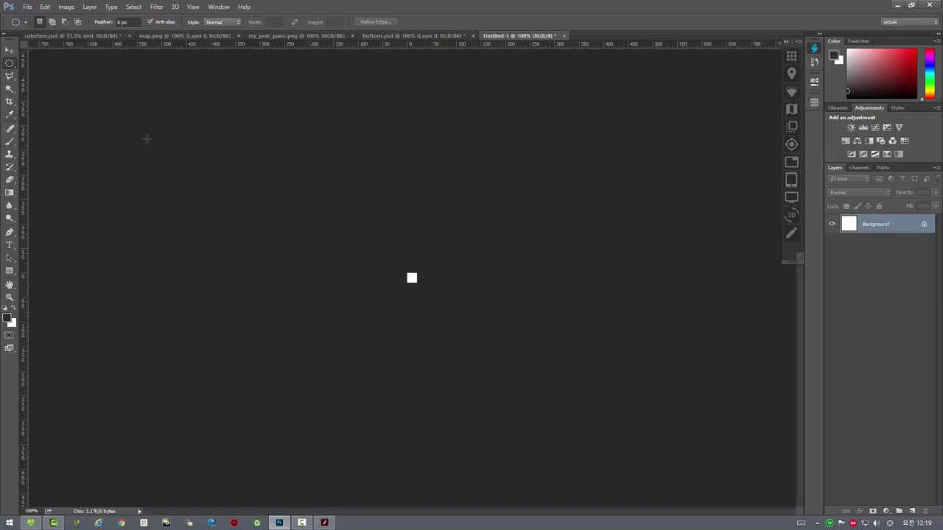
left_click(564, 35)
left_click(472, 199)
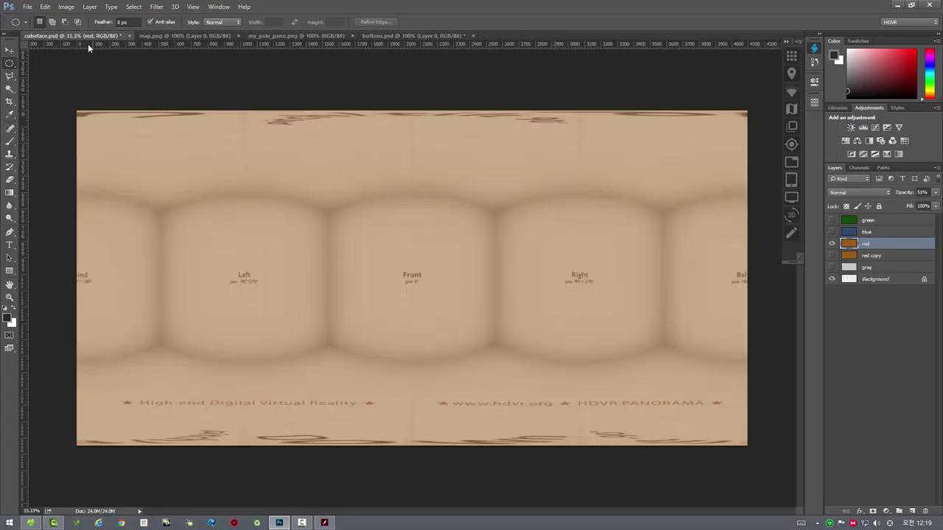
Preview cubeface.psd in the HDVR viewer, place map spots in the floor plan's two lower rooms and leave full screen
left_click(790, 163)
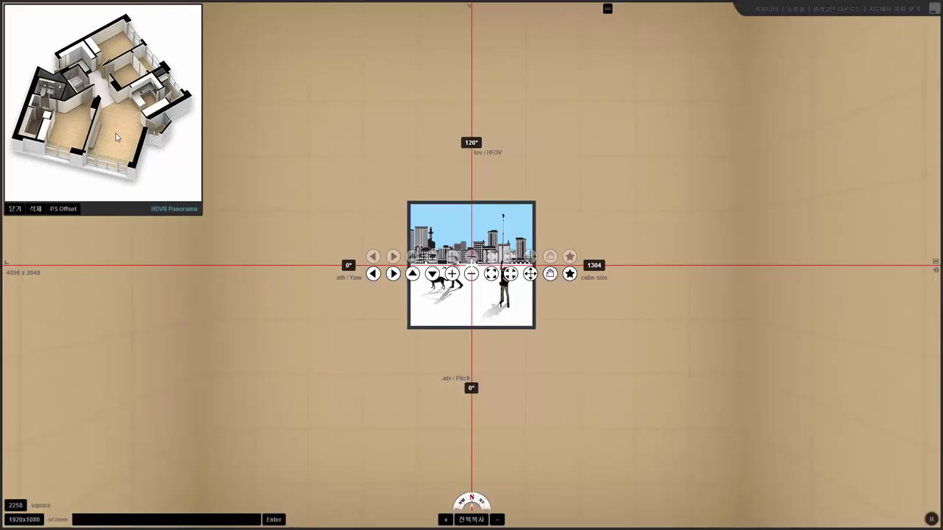
left_click(115, 133)
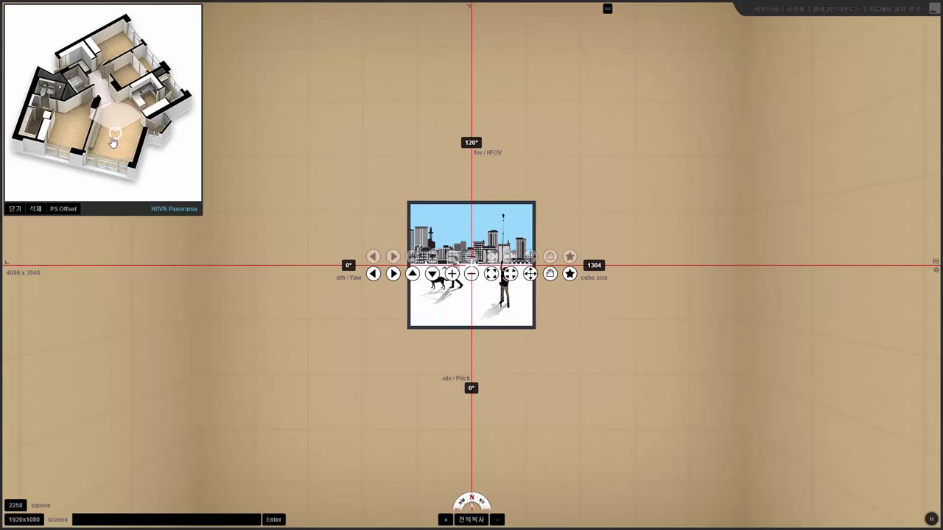
left_click(116, 139)
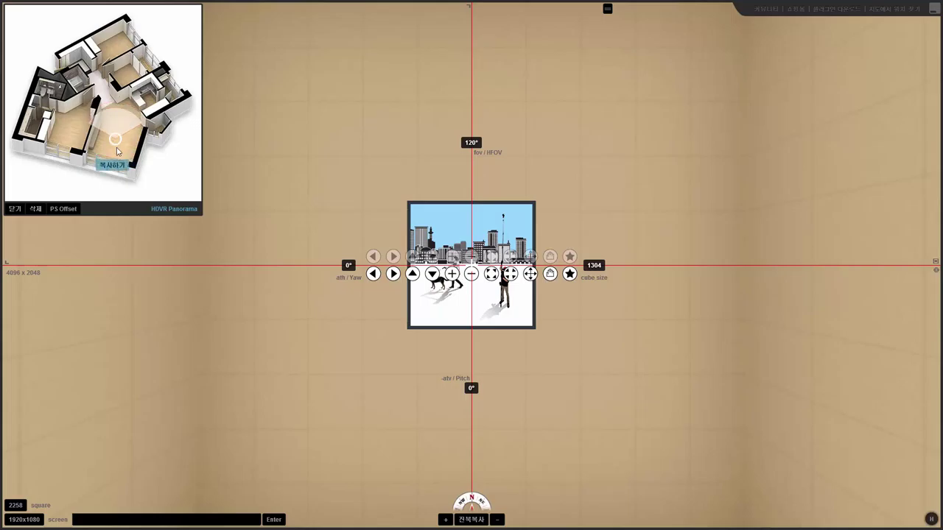
left_click(77, 129)
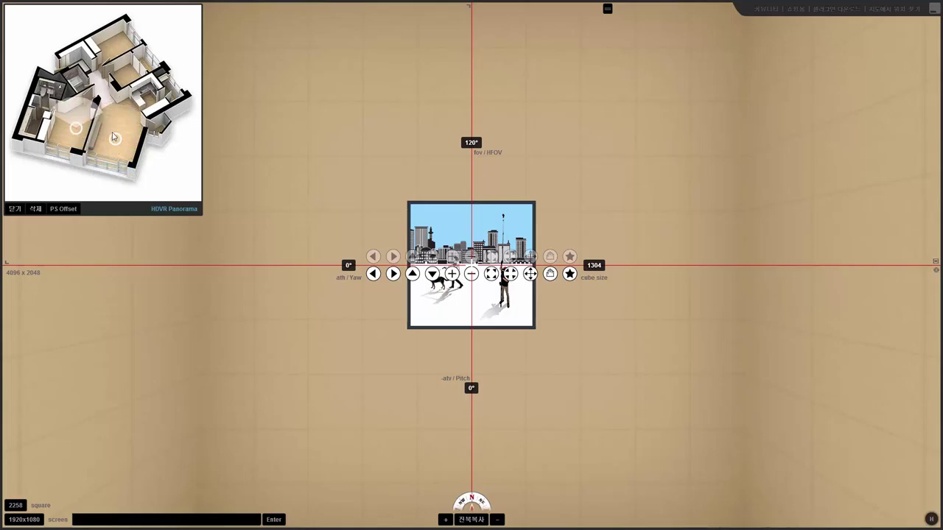
left_click(115, 137)
left_click(933, 8)
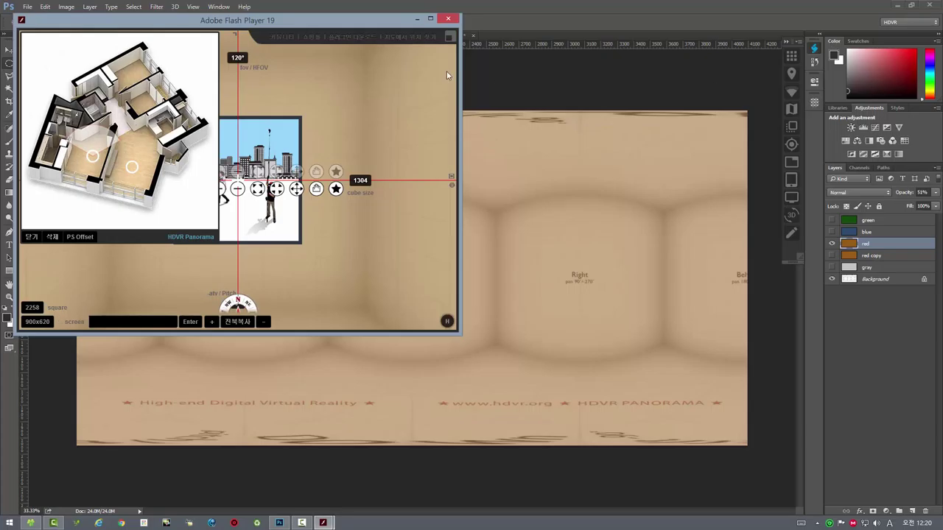
Close the panorama viewer and create a new document 5 pixels wide and 5 pixels high
left_click(452, 19)
left_click(27, 7)
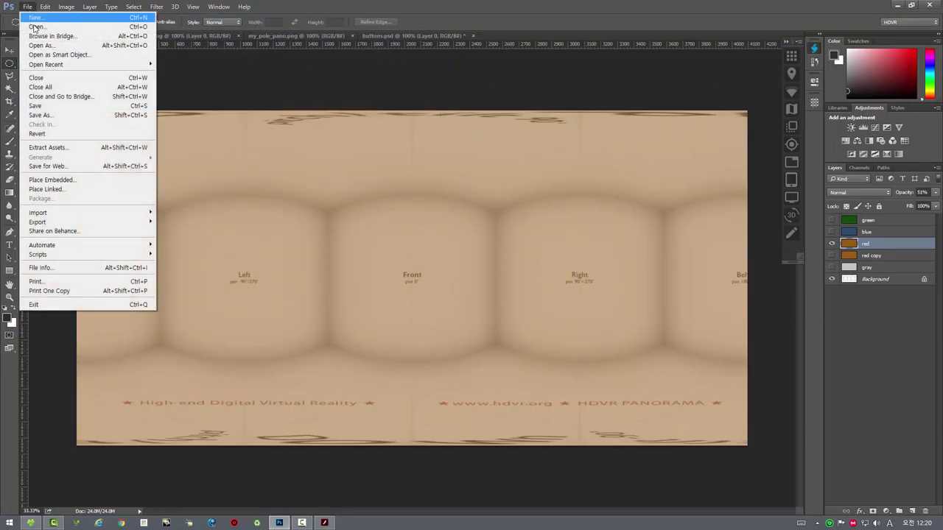
left_click(36, 17)
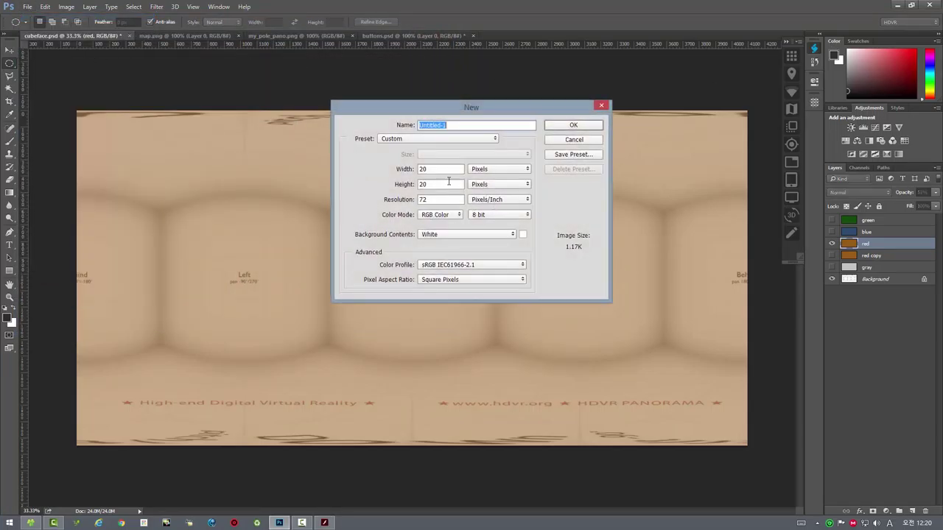
double_click(434, 172)
type("5")
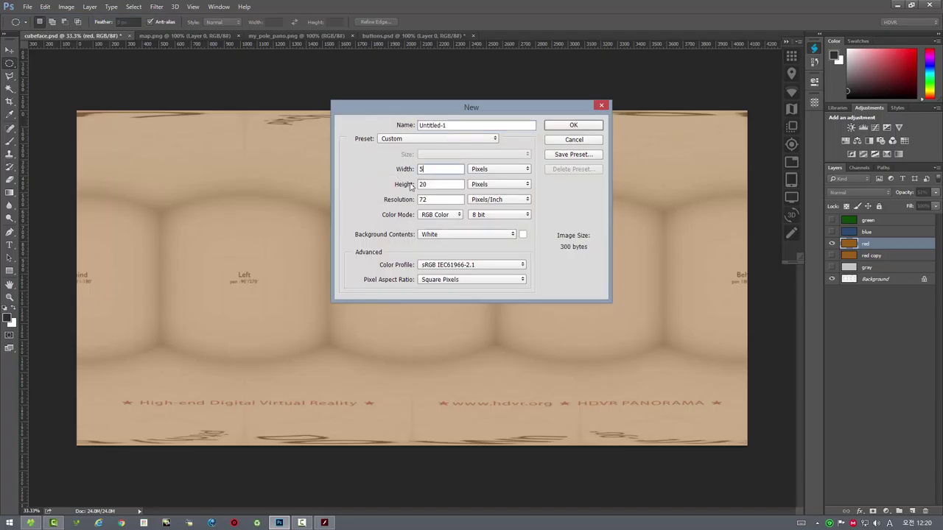
double_click(435, 183)
type("5")
left_click(566, 126)
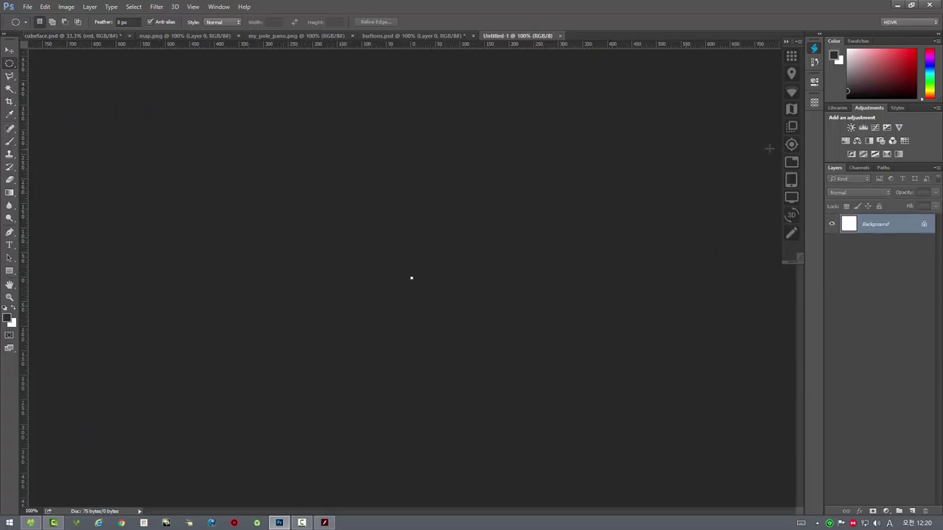
Set the HDVR map spot size to 5 px from the new document, acknowledge the alert and close the document without saving
left_click(791, 93)
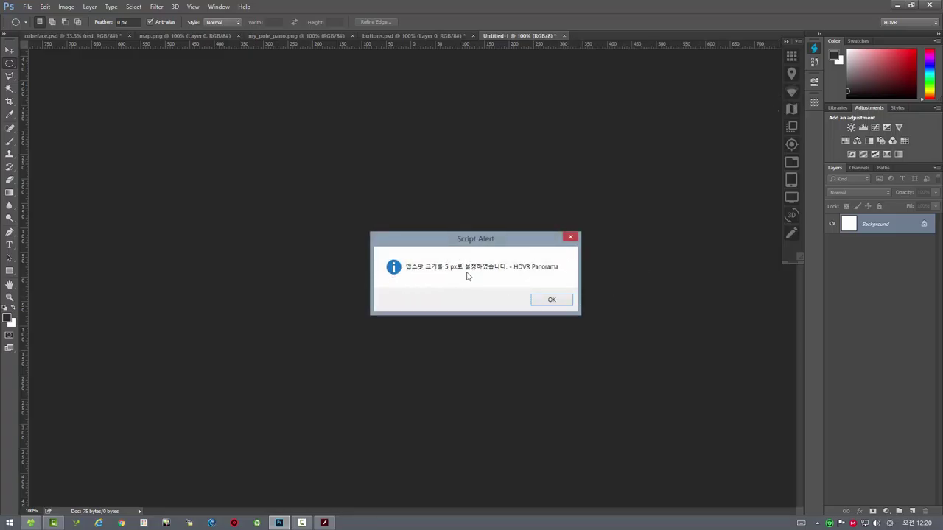
left_click(551, 302)
left_click(564, 35)
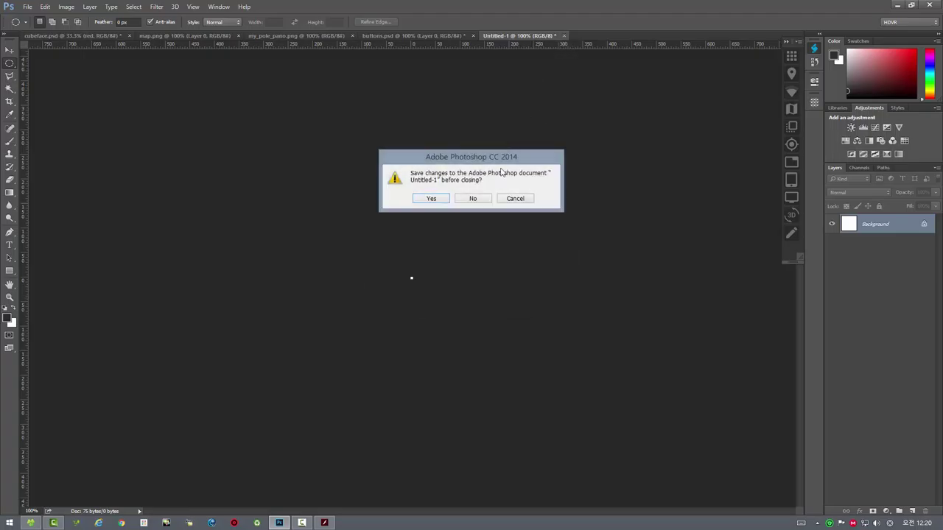
left_click(475, 200)
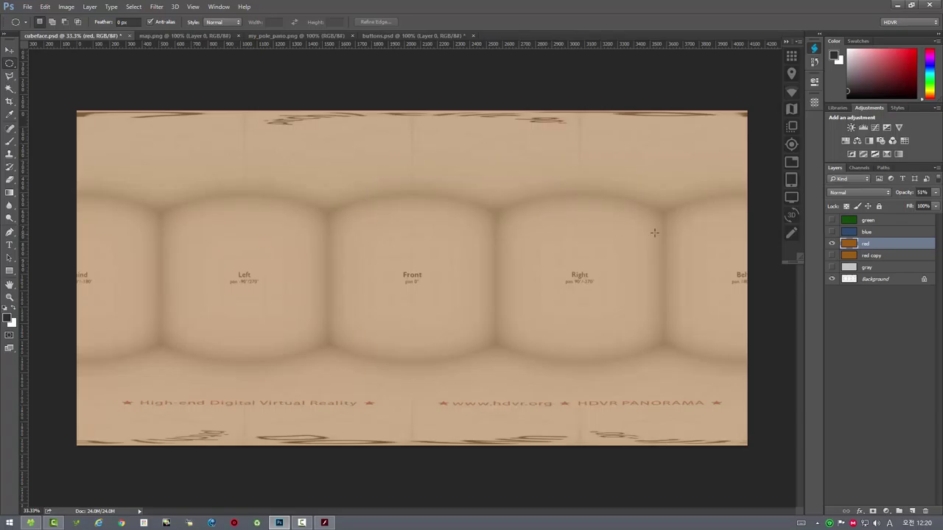
Preview cubeface.psd in the HDVR viewer, place map spots in the floor plan's rooms and select the spot in the largest room
left_click(794, 163)
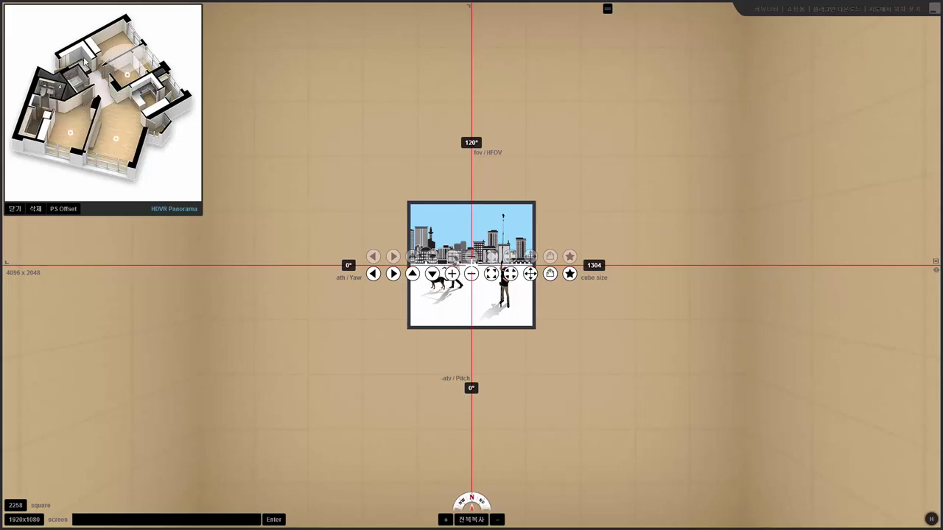
left_click(123, 58)
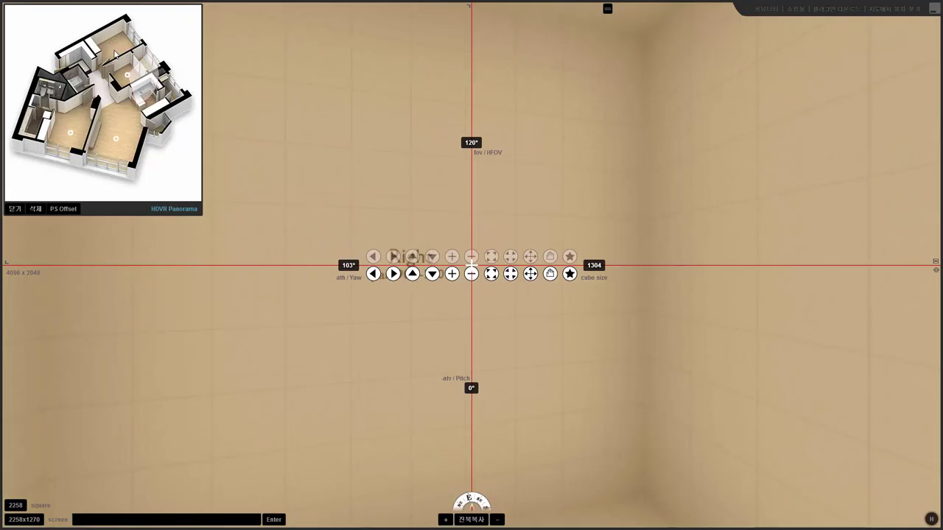
left_click(117, 140)
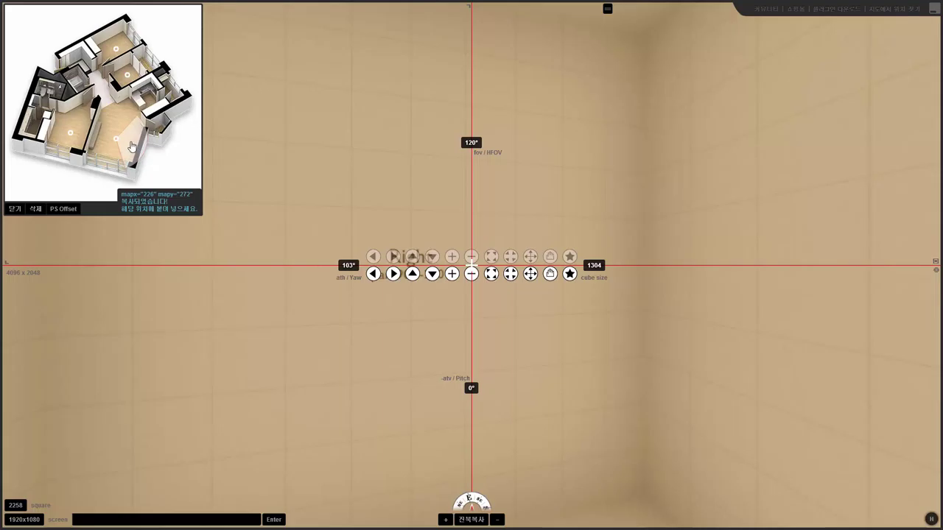
Turn on radar direction editing for the largest room's spot, aim its radar toward the neighbouring room and rotate the panorama to yaw 91°
right_click(131, 147)
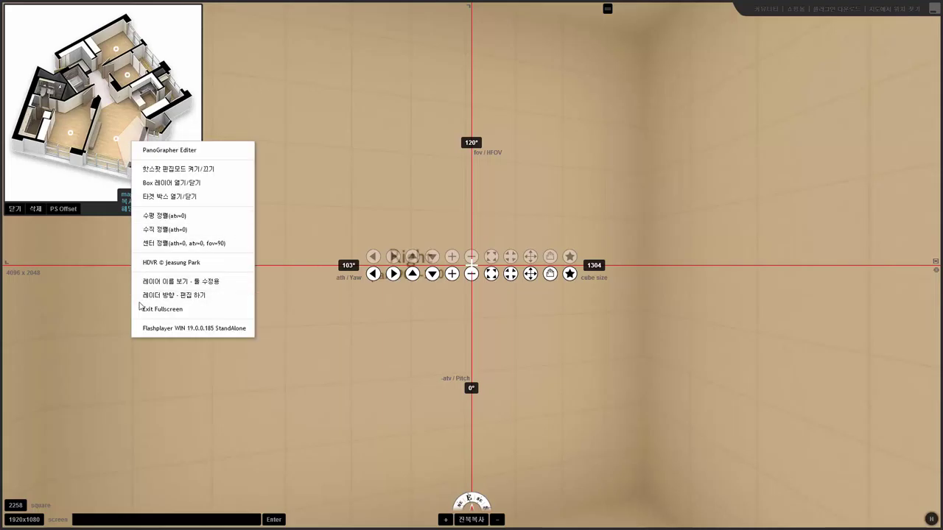
left_click(206, 295)
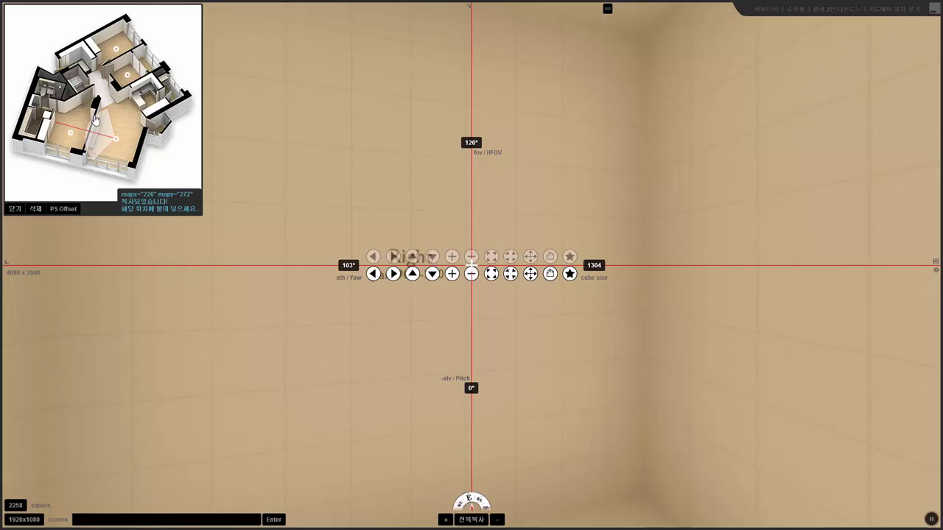
left_click_drag(138, 334, 255, 340)
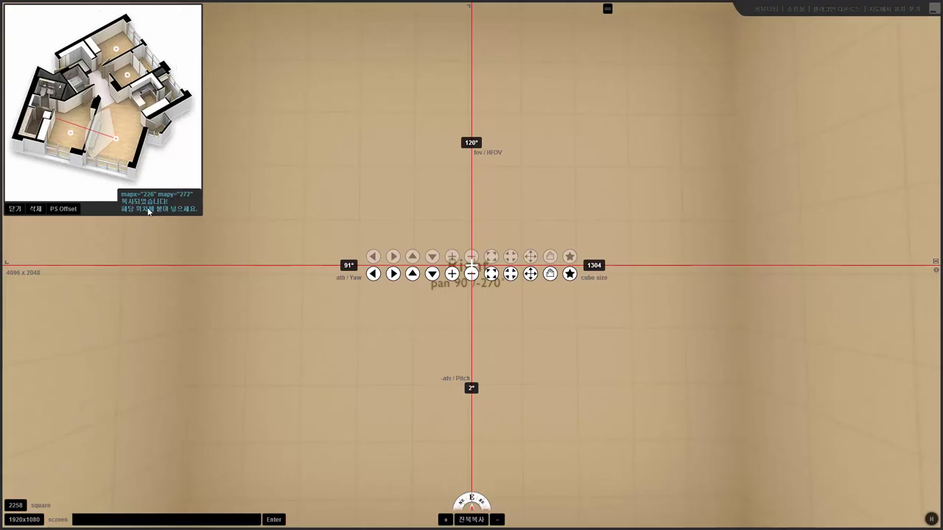
Move the floor plan map away from the viewer's corner, then hide it and show it again
left_click_drag(148, 212, 186, 241)
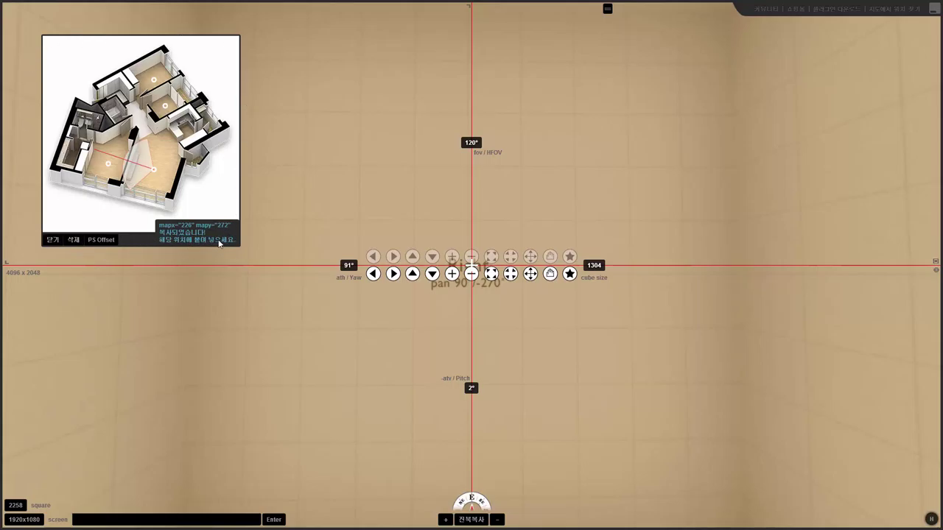
left_click_drag(218, 231, 221, 211)
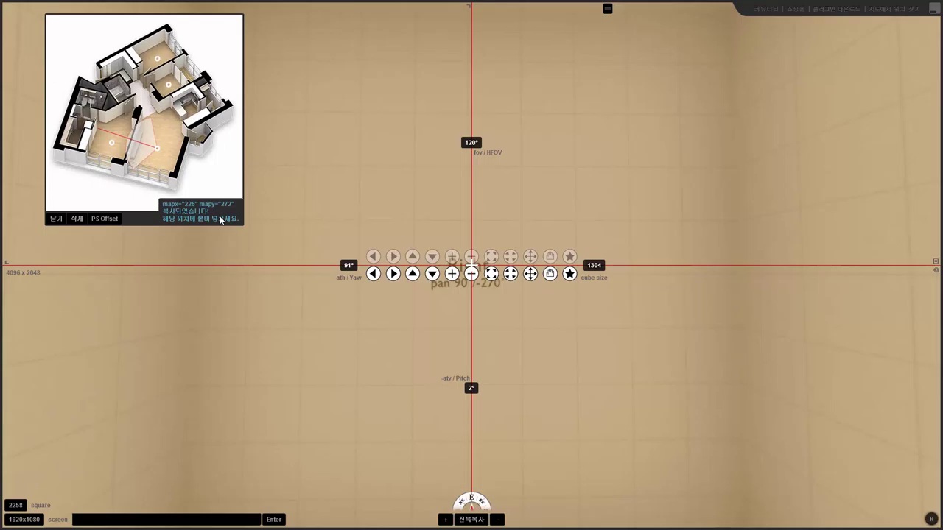
left_click(53, 220)
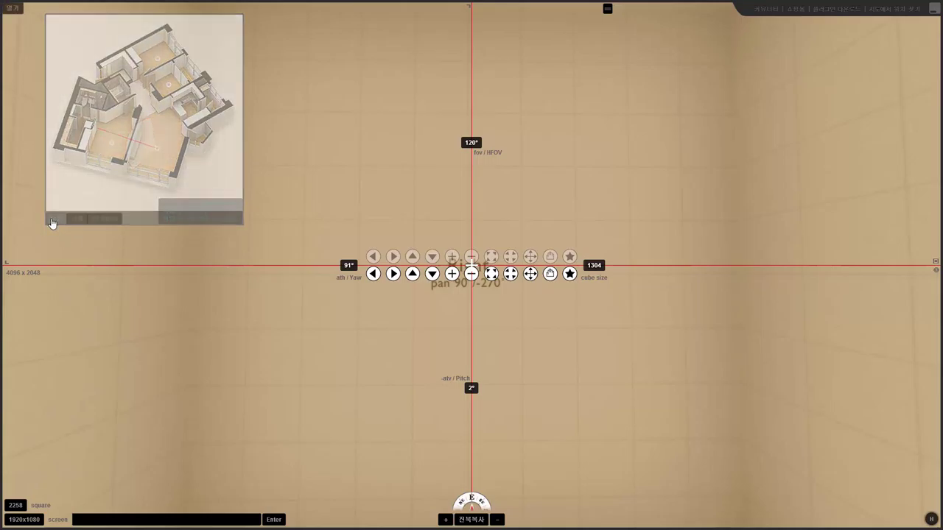
left_click(12, 8)
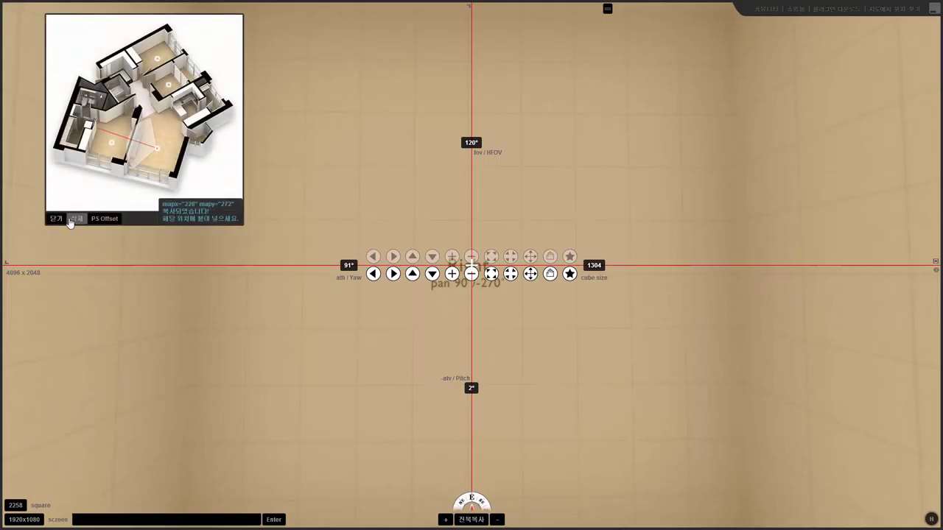
Delete all the map spots from the floor plan and close the map
left_click(70, 221)
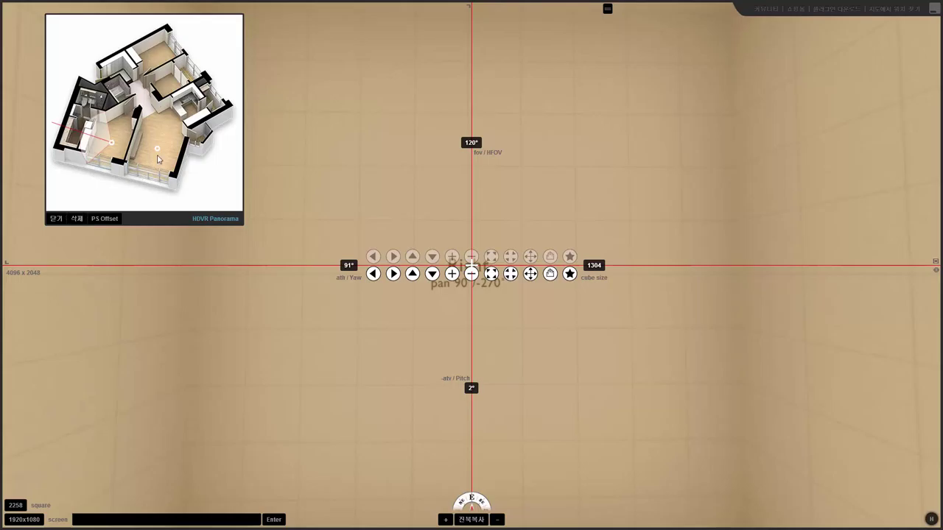
left_click(76, 219)
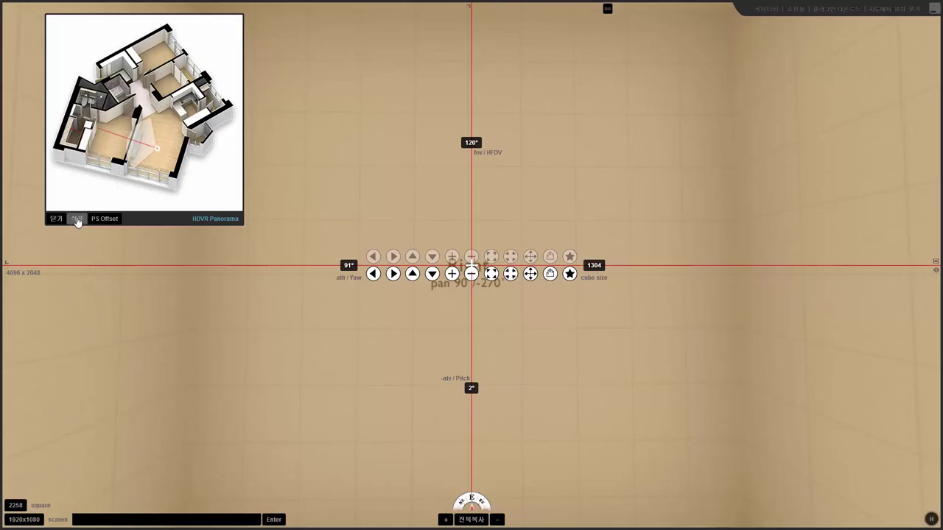
left_click(77, 219)
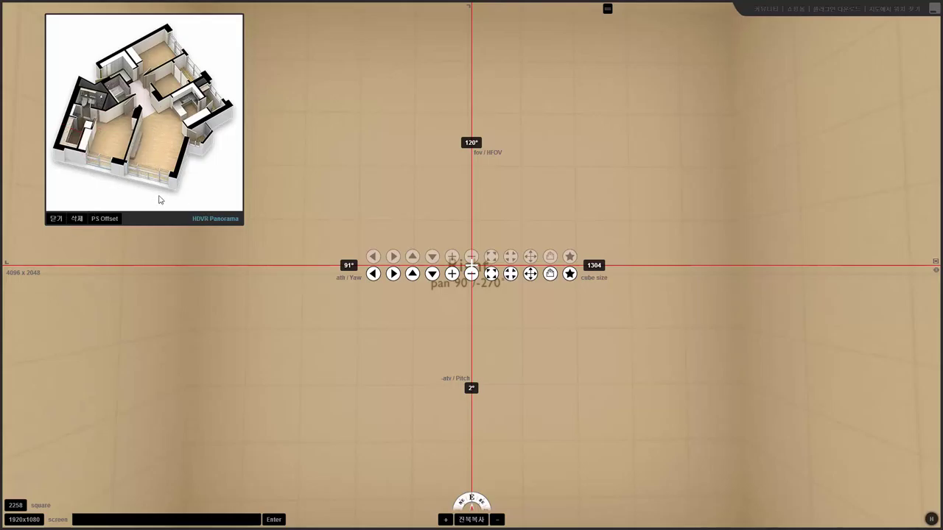
left_click(57, 220)
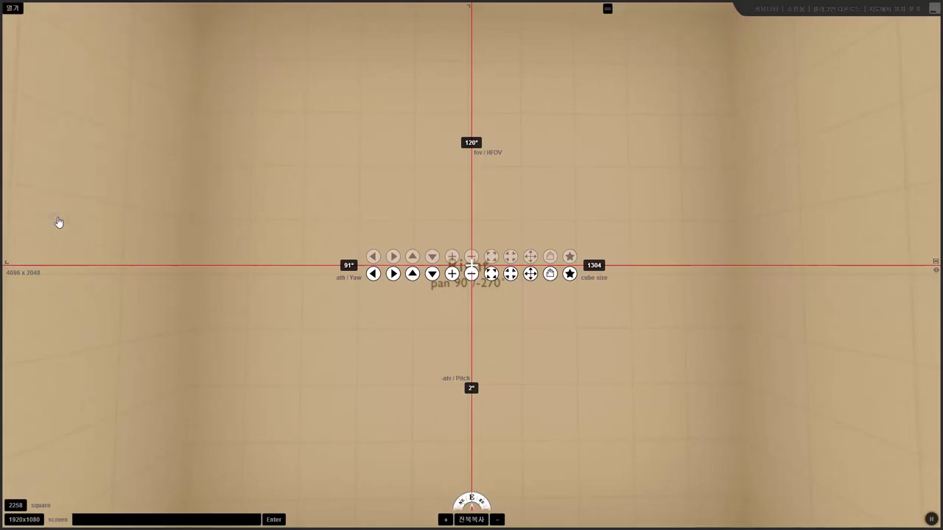
Look around the panorama from the Right wall past Behind and Left to the framed city image, checking the overlaid button layer
left_click_drag(374, 361, 209, 354)
left_click_drag(309, 378, 221, 401)
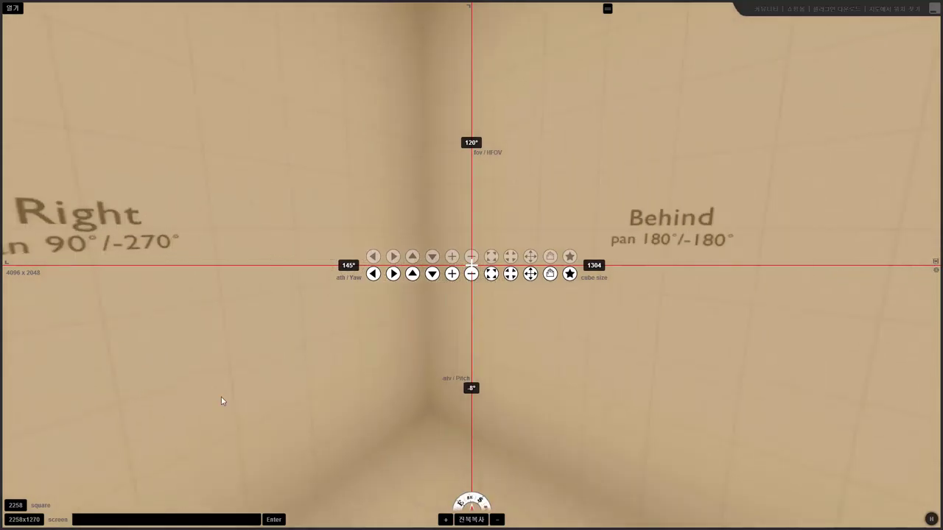
left_click_drag(553, 364, 205, 378)
left_click_drag(674, 361, 355, 394)
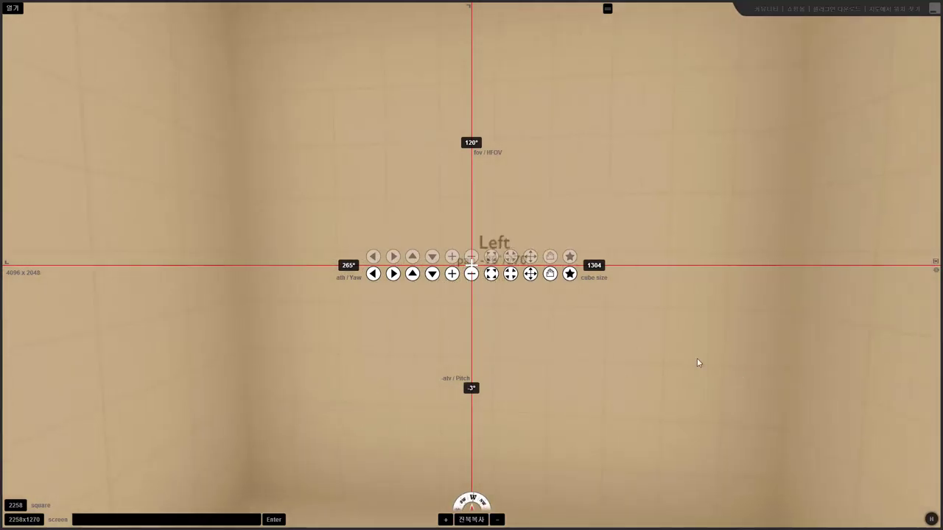
left_click_drag(698, 363, 610, 347)
left_click_drag(442, 326, 626, 312)
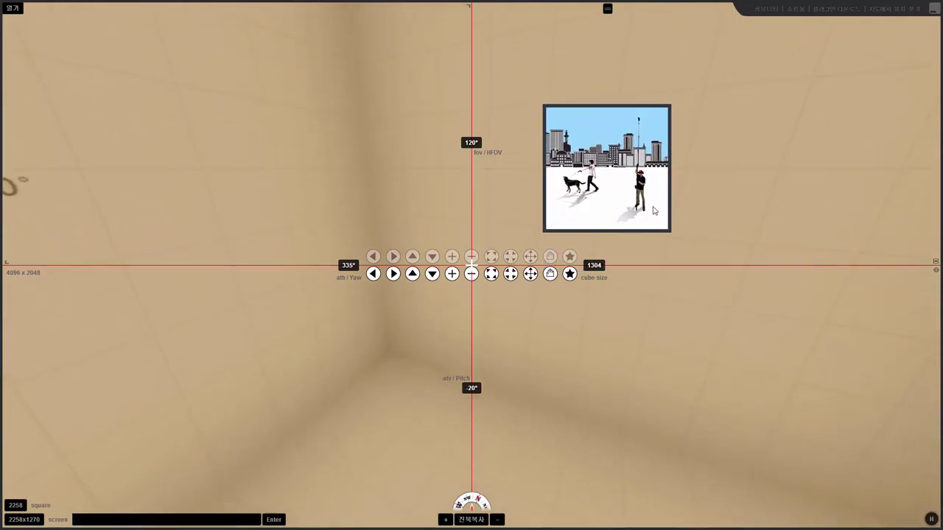
left_click_drag(685, 381, 694, 347)
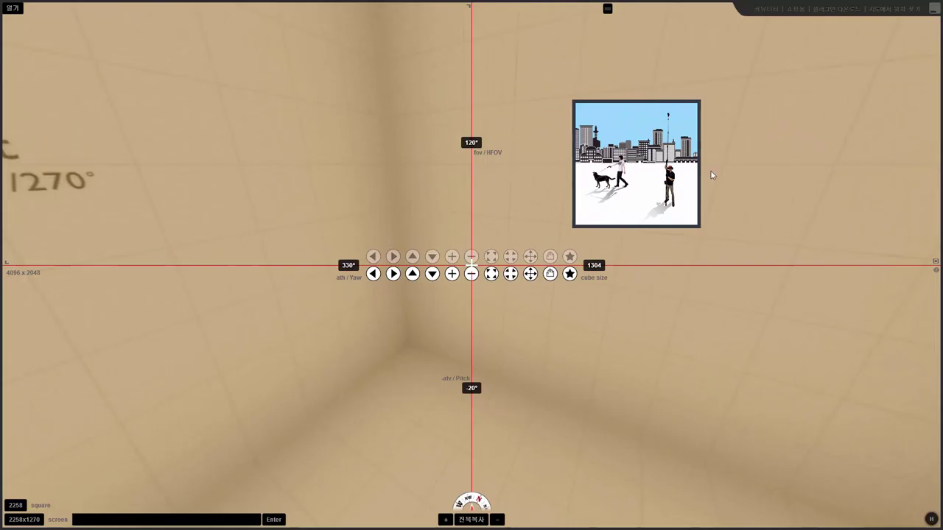
left_click_drag(466, 358, 567, 335)
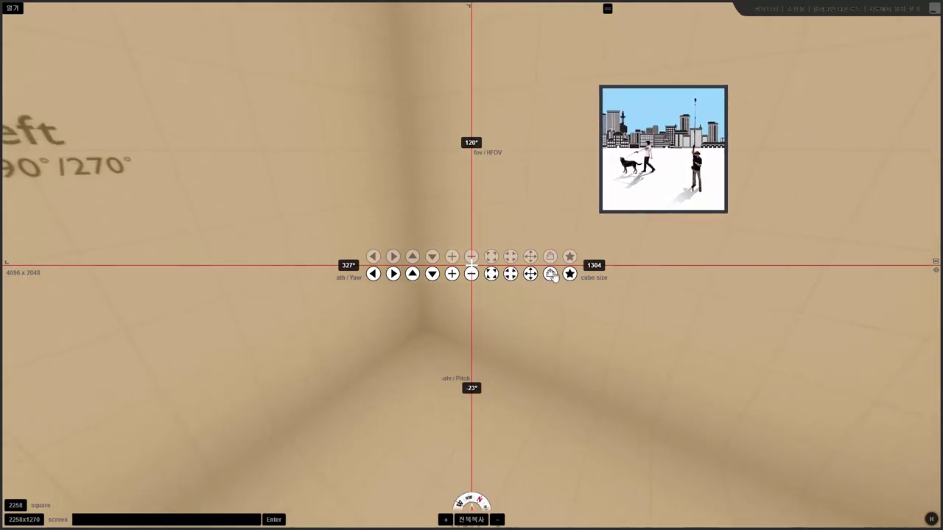
Select the button layer and cycle its alignment through the edge and corner presets back to center
left_click(936, 272)
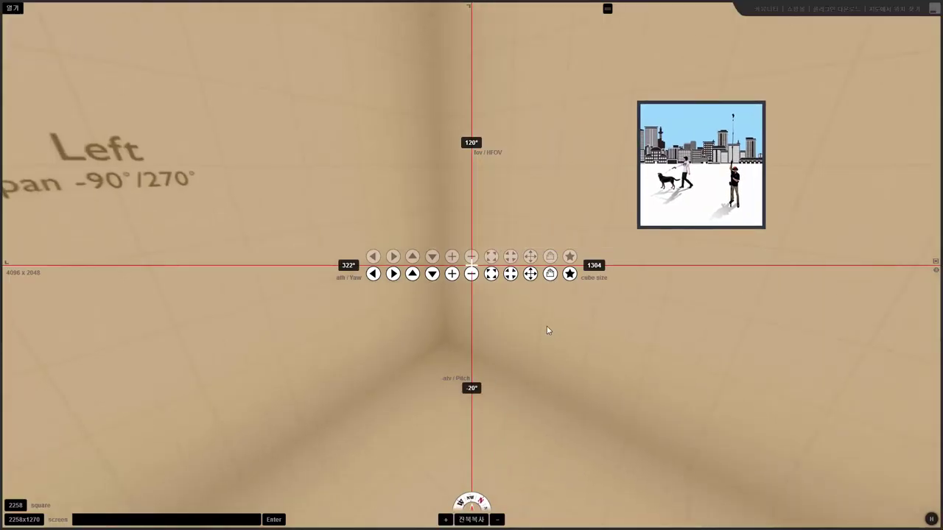
left_click(512, 275)
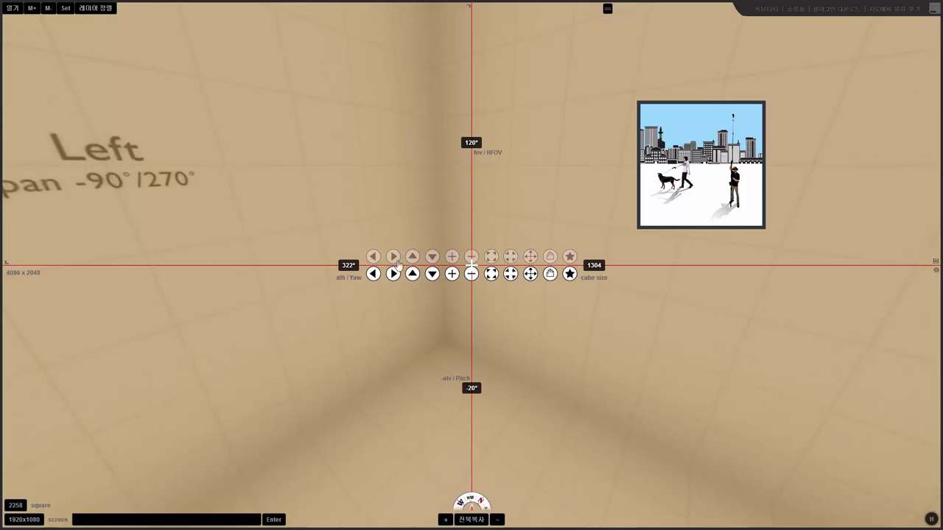
left_click(95, 8)
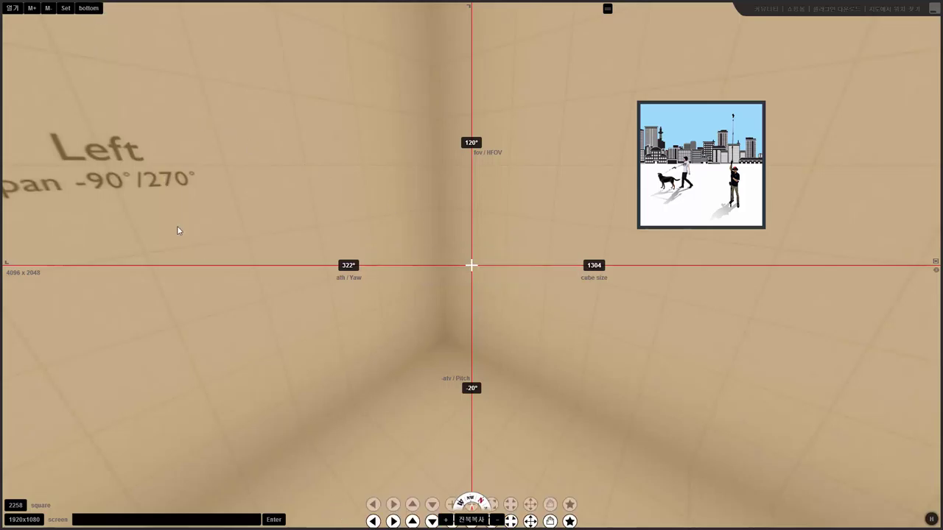
left_click(94, 9)
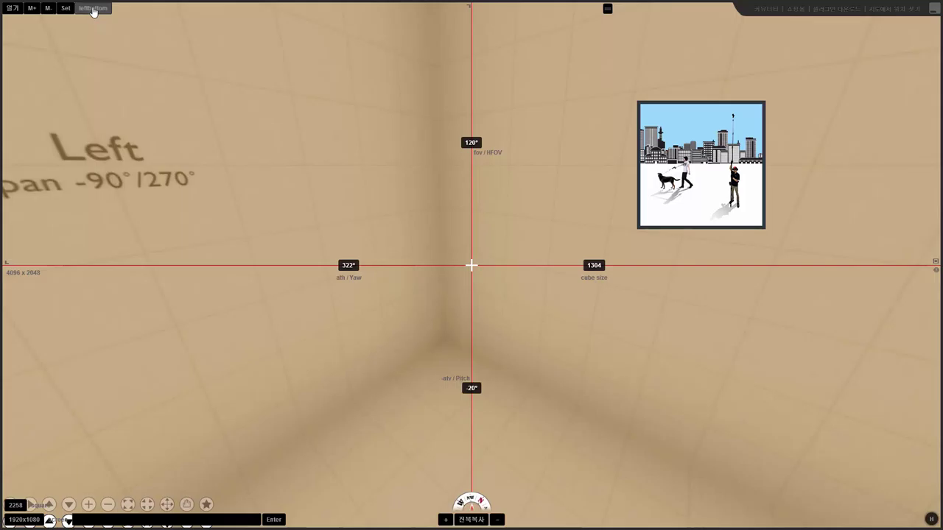
left_click(94, 9)
left_click(90, 9)
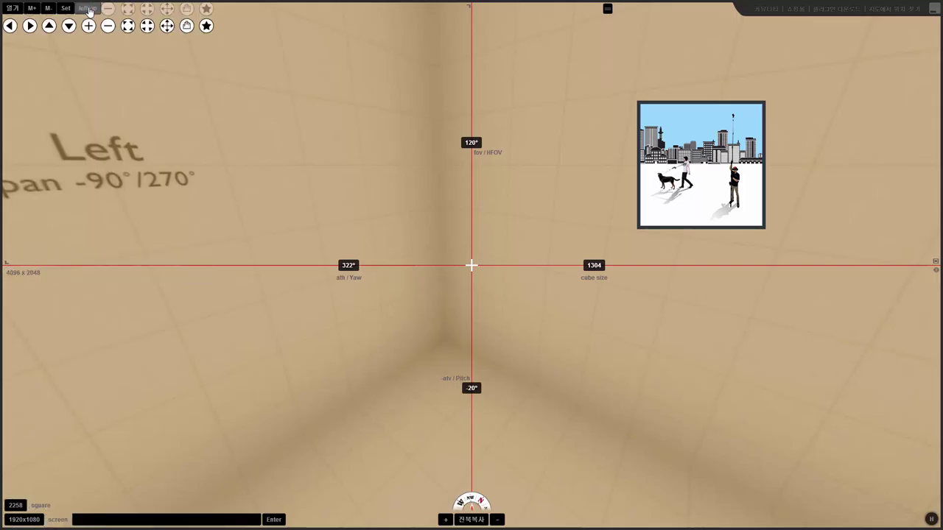
left_click(88, 9)
left_click(88, 8)
left_click(88, 8)
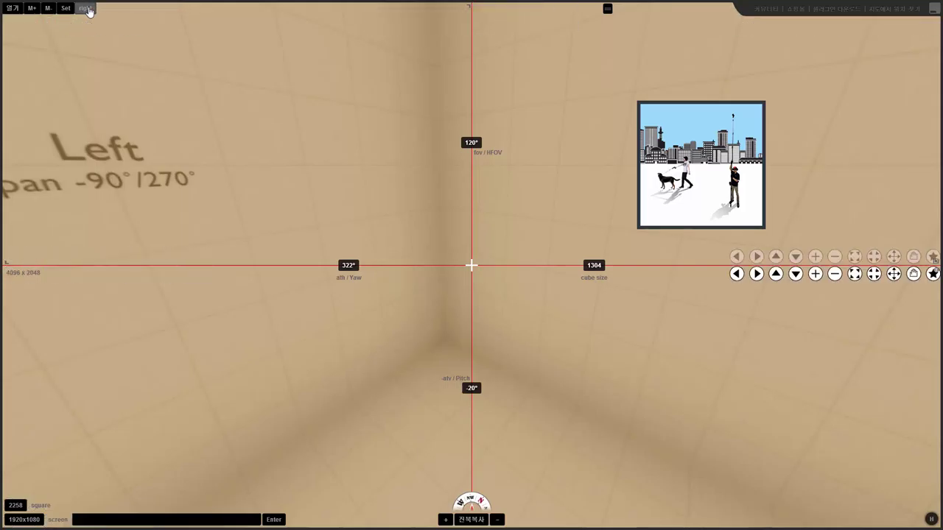
left_click(87, 9)
left_click(88, 10)
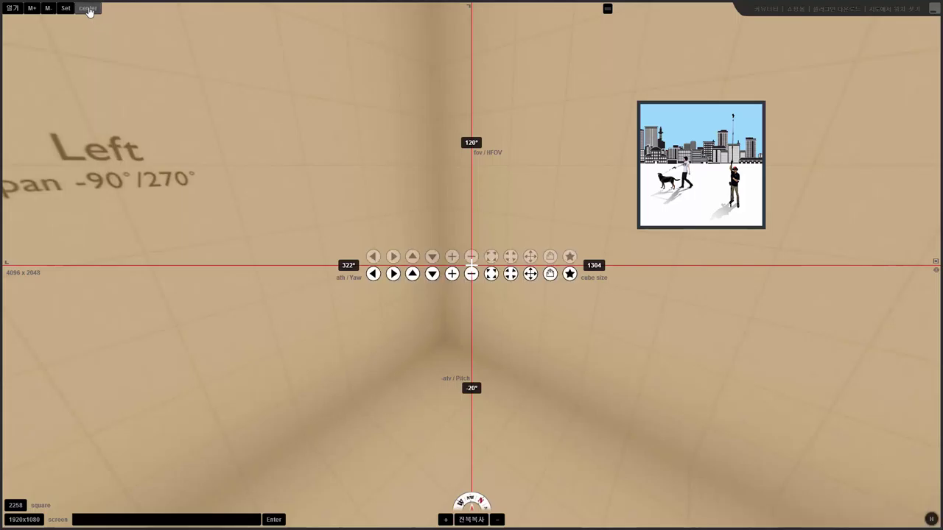
Align the button layer to the bottom, then move it freely up to just below the crosshair
left_click(88, 9)
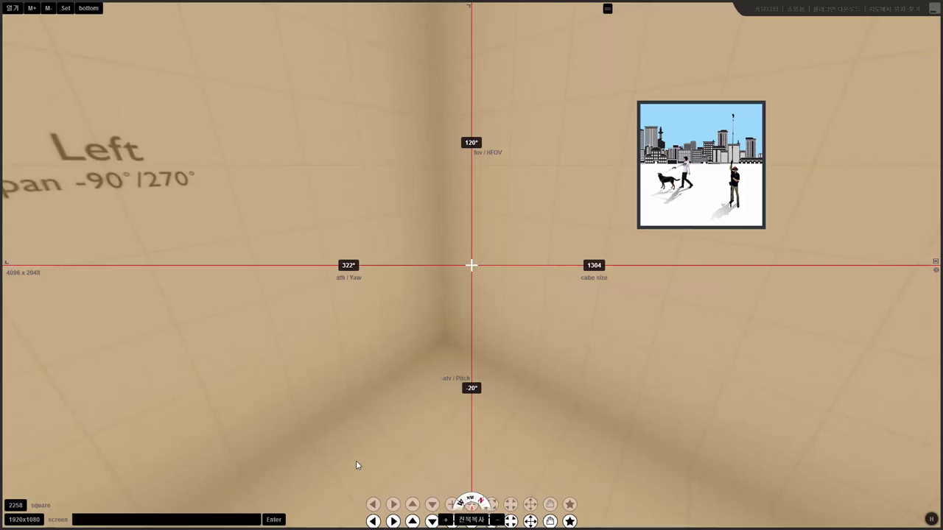
left_click_drag(374, 512, 477, 347)
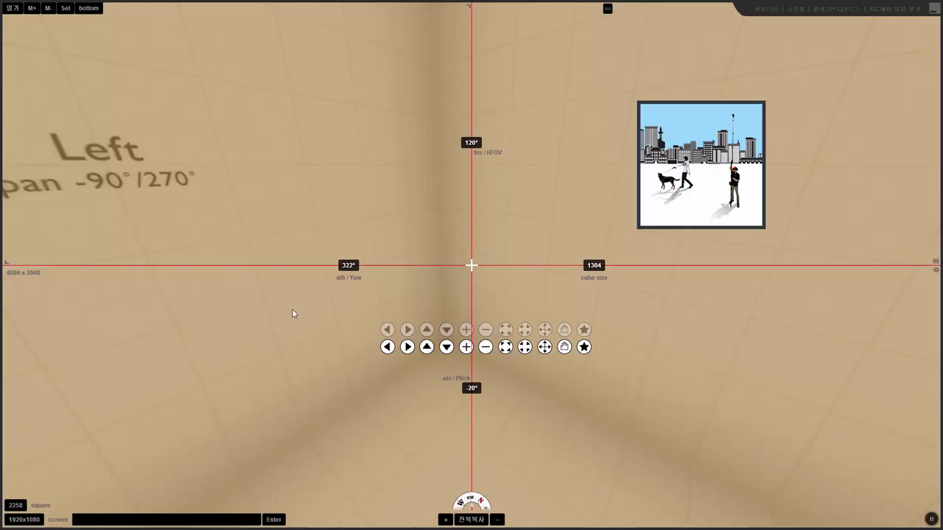
Place guides framing a 200 by 130 area above the Left wall label and create a layer from them
left_click_drag(274, 118, 263, 243)
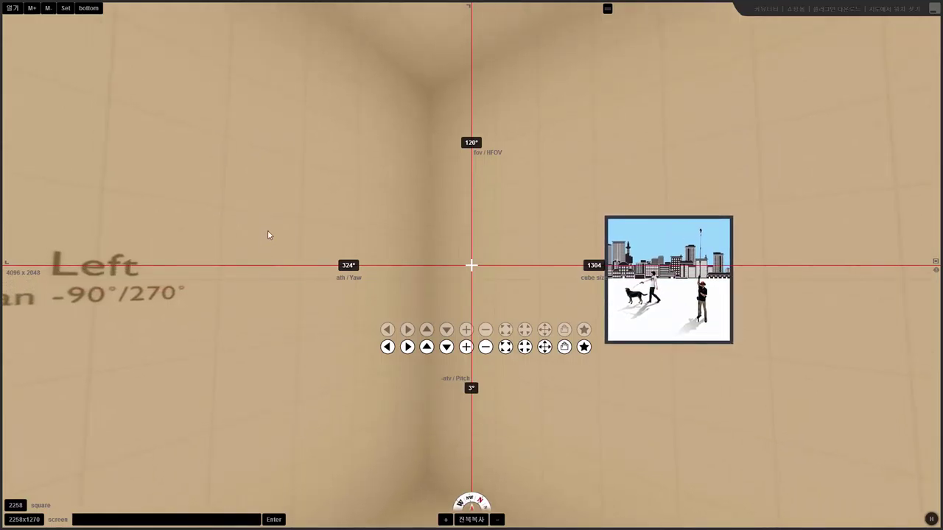
left_click_drag(288, 134, 298, 153)
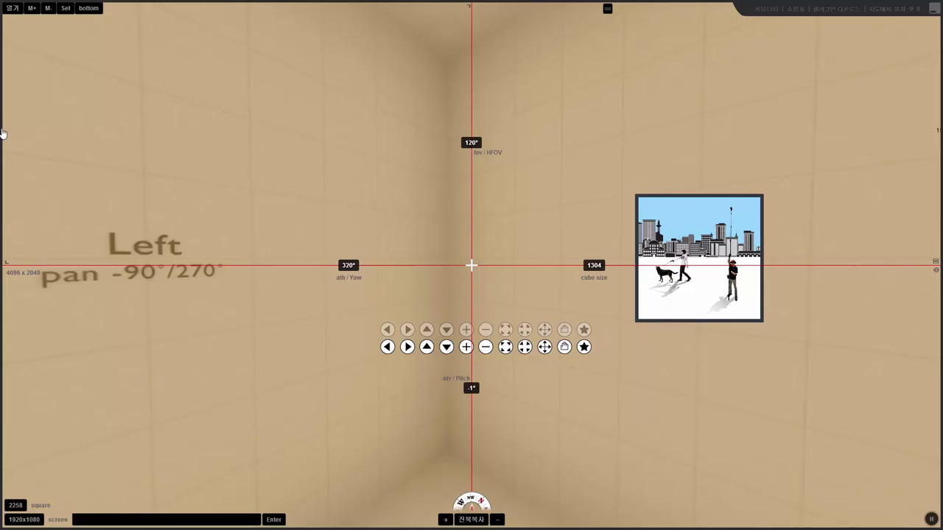
left_click_drag(2, 133, 94, 145)
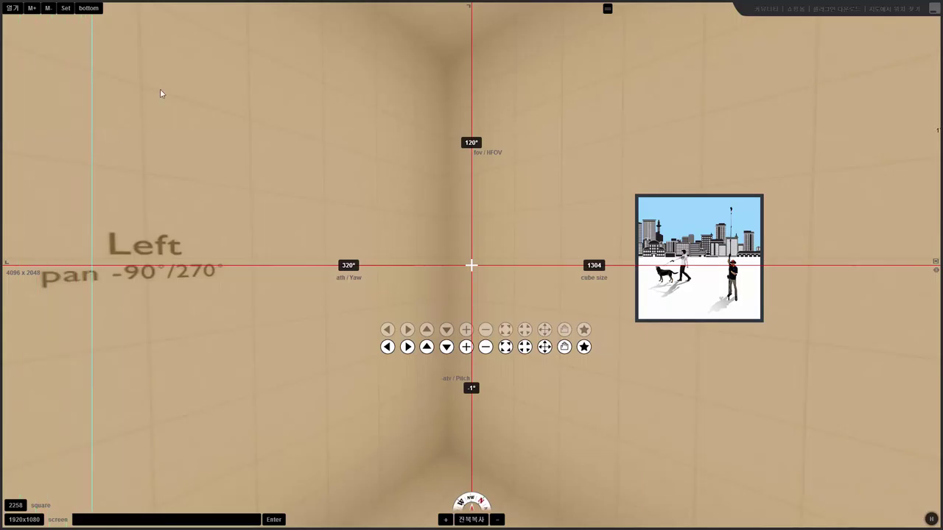
left_click_drag(219, 5, 218, 93)
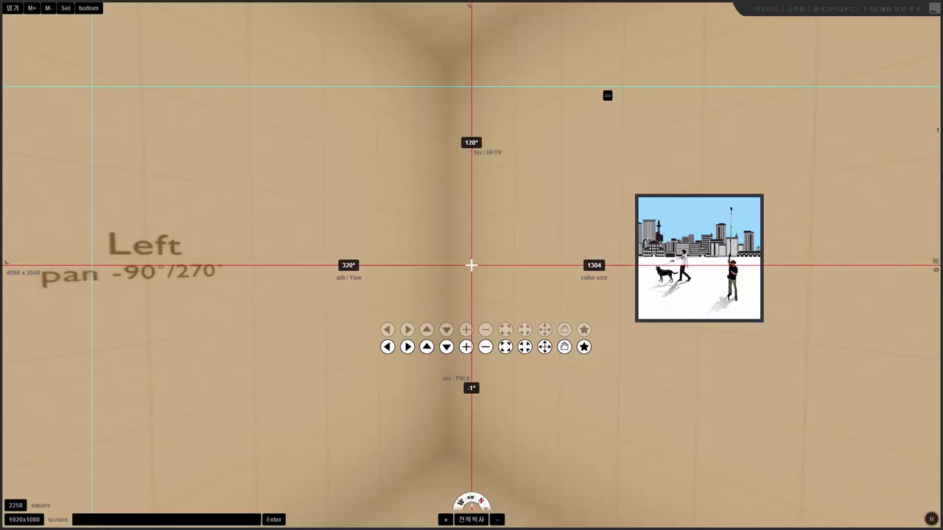
left_click_drag(939, 177, 303, 183)
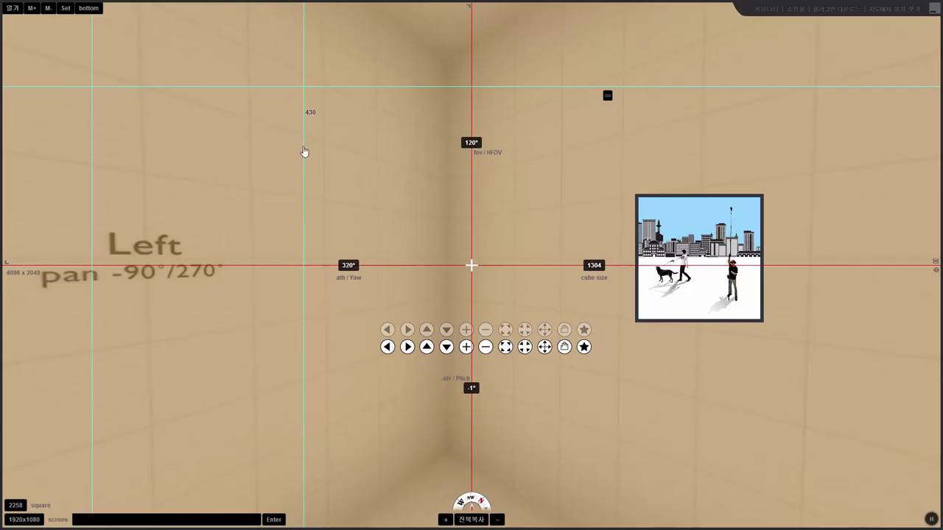
left_click_drag(305, 152, 190, 162)
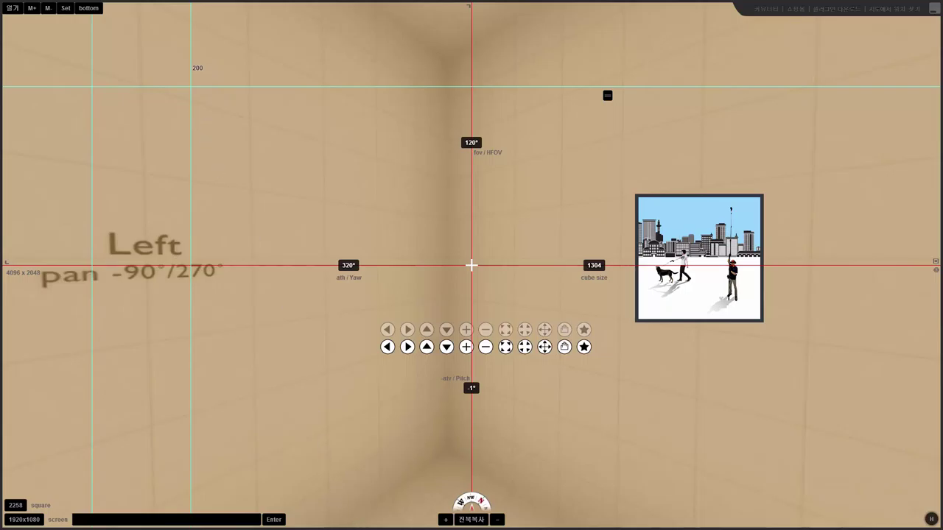
left_click_drag(353, 516, 326, 153)
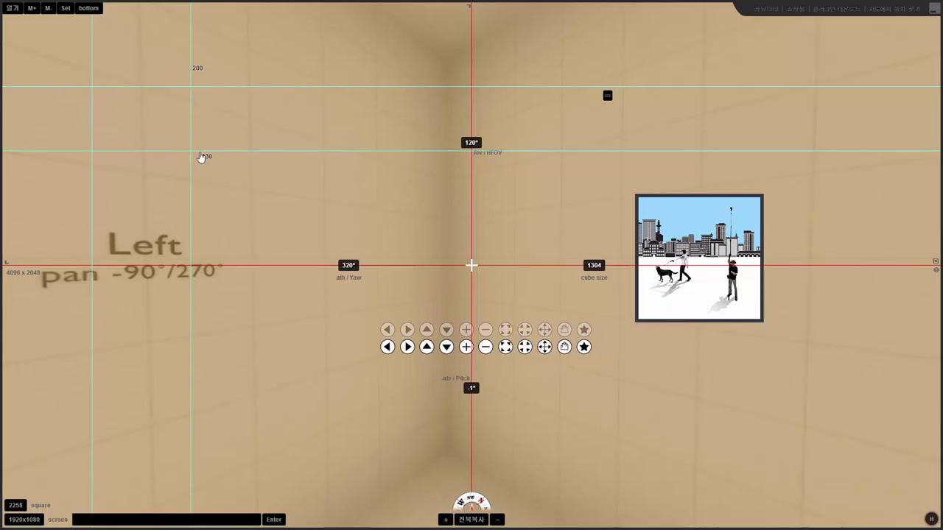
left_click(608, 96)
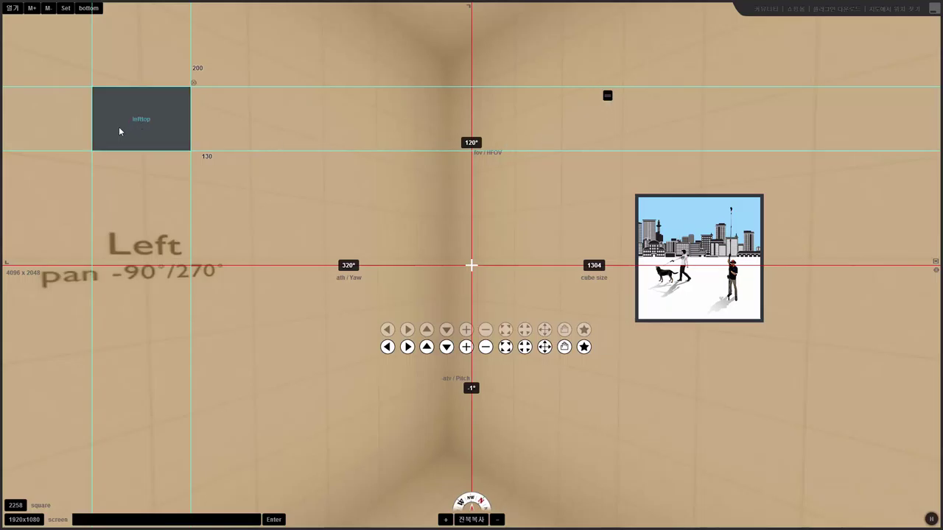
Move layer1 down toward the crosshair and cycle its alignment through all edge, corner and center presets back to lefttop
left_click_drag(136, 129, 273, 218)
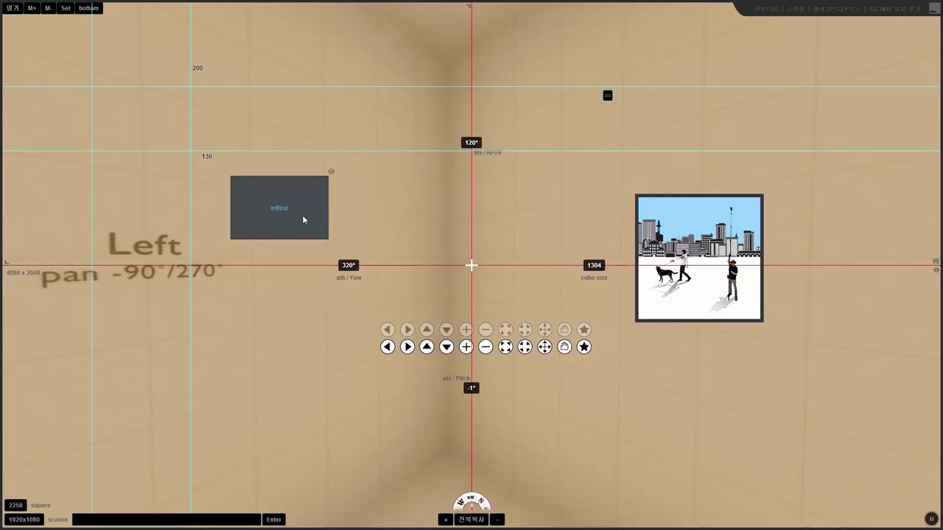
left_click(89, 9)
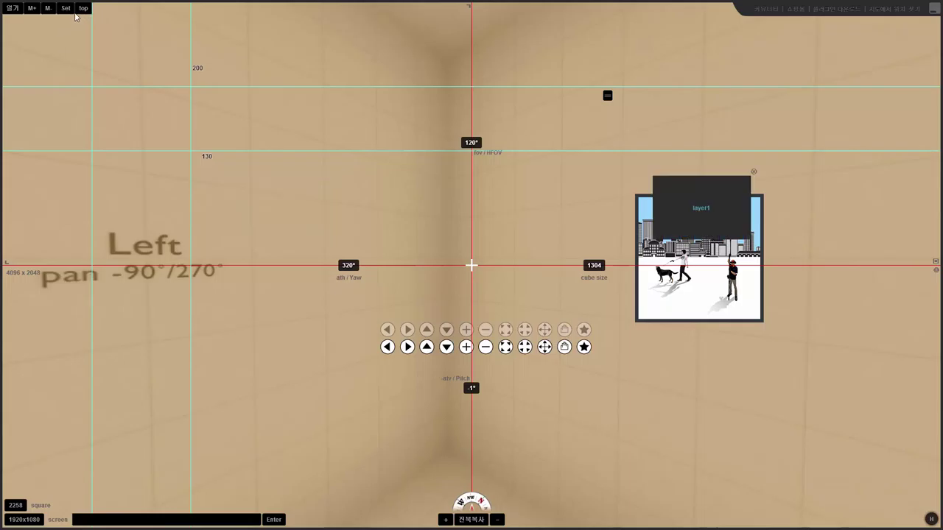
left_click(83, 9)
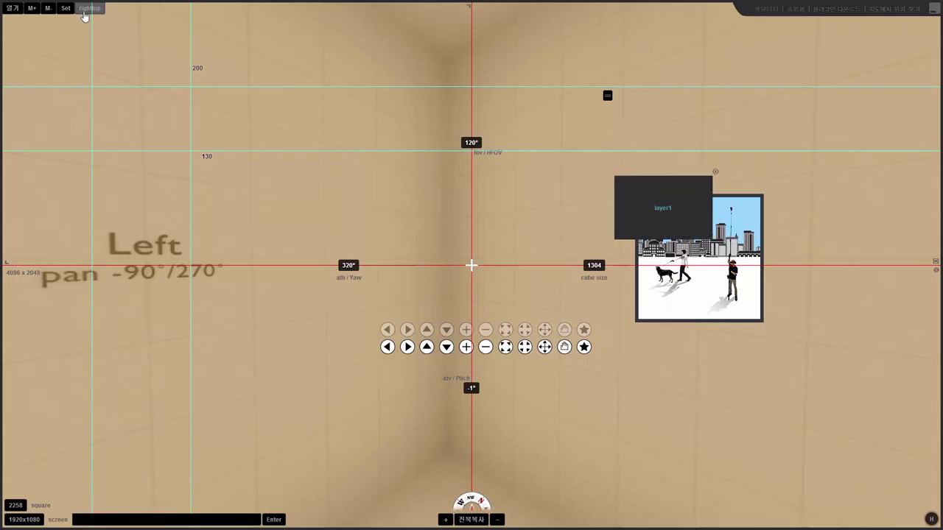
left_click(85, 12)
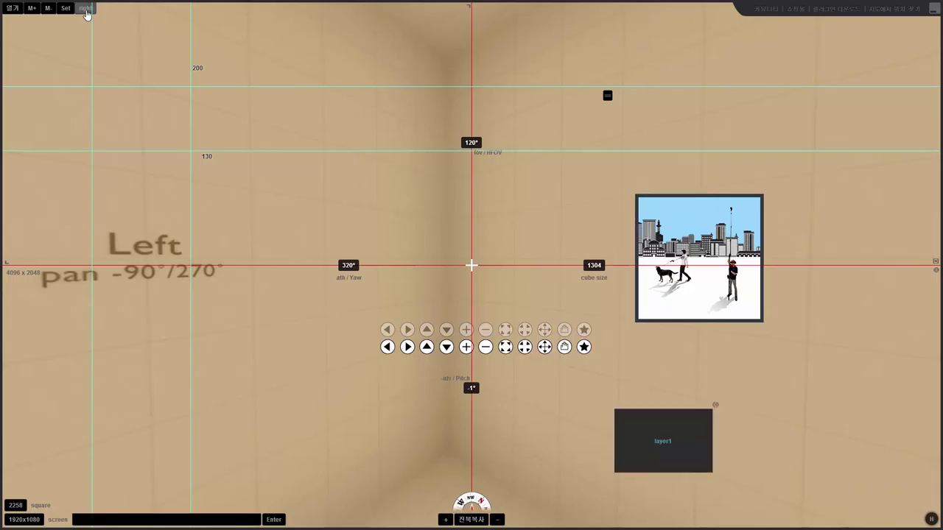
left_click(85, 12)
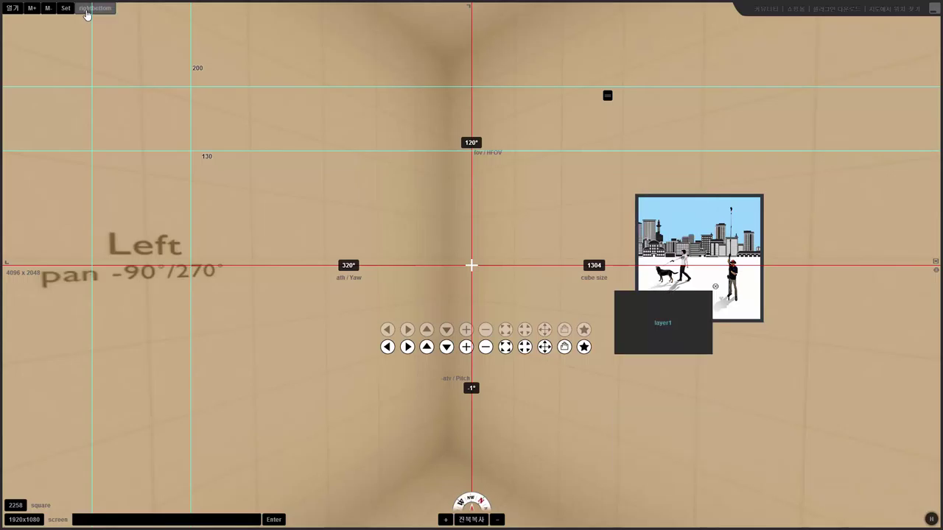
left_click(87, 14)
left_click(86, 14)
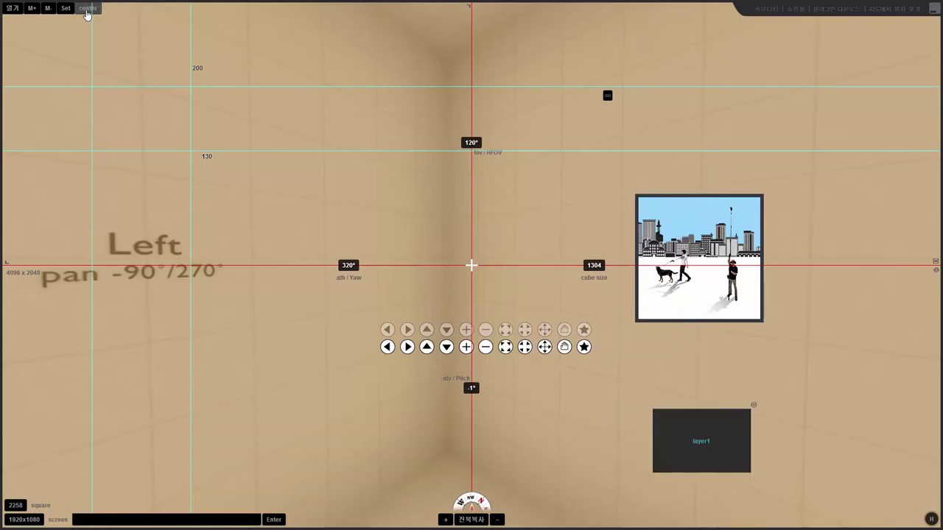
left_click(86, 14)
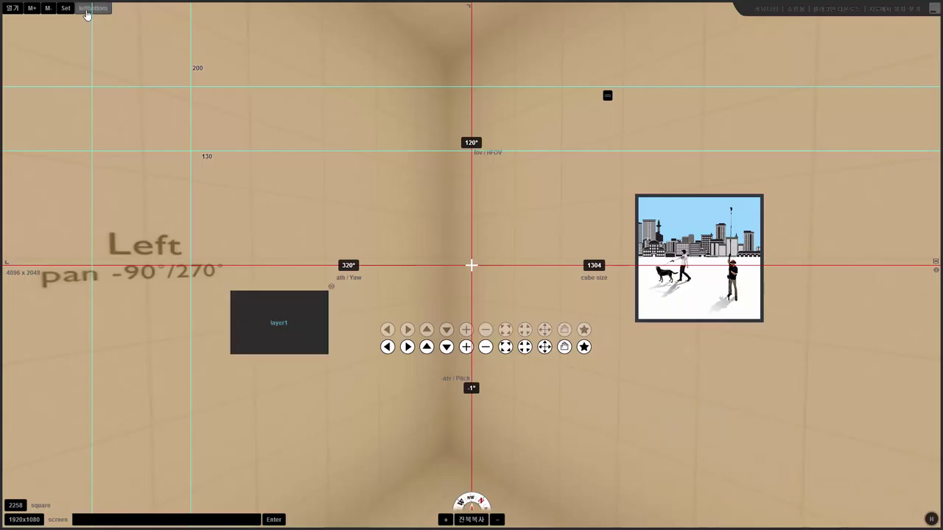
left_click(87, 14)
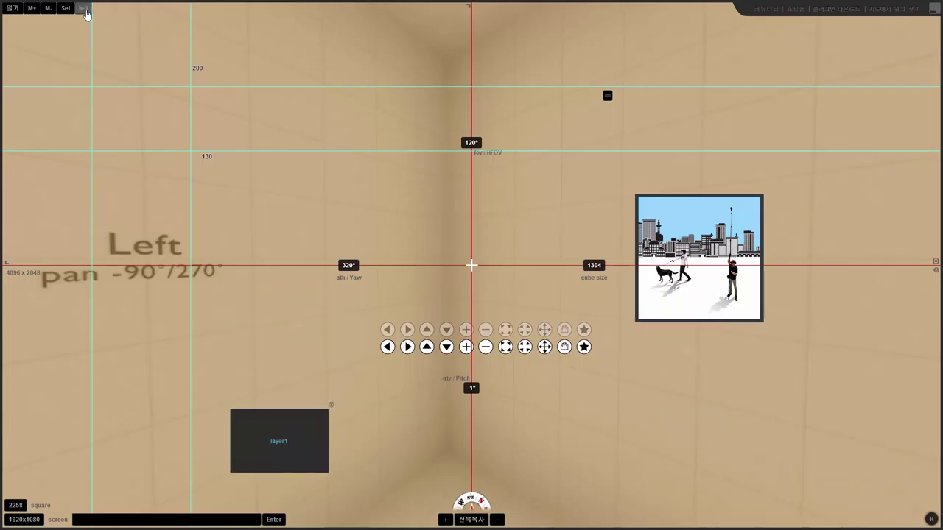
left_click(86, 14)
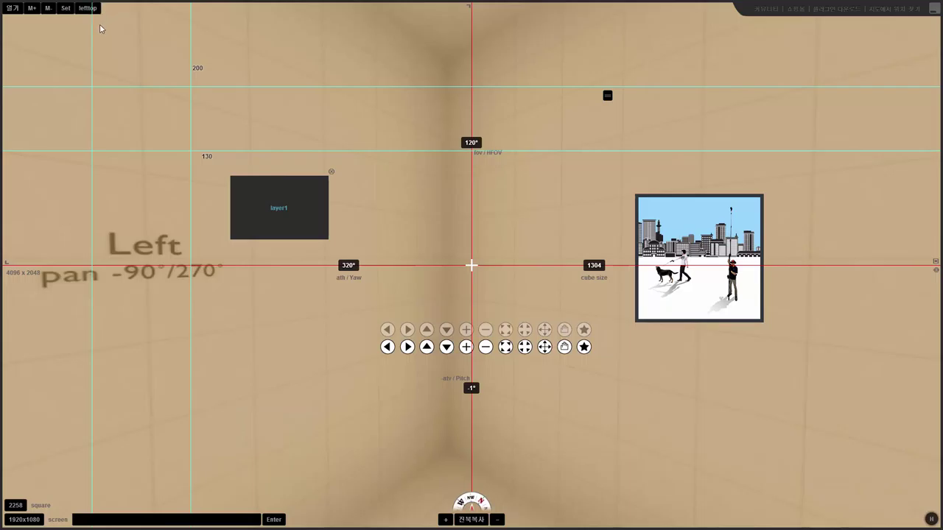
Round layer1's corners strongly and move the layer down below the horizontal center line
left_click_drag(244, 191, 263, 209)
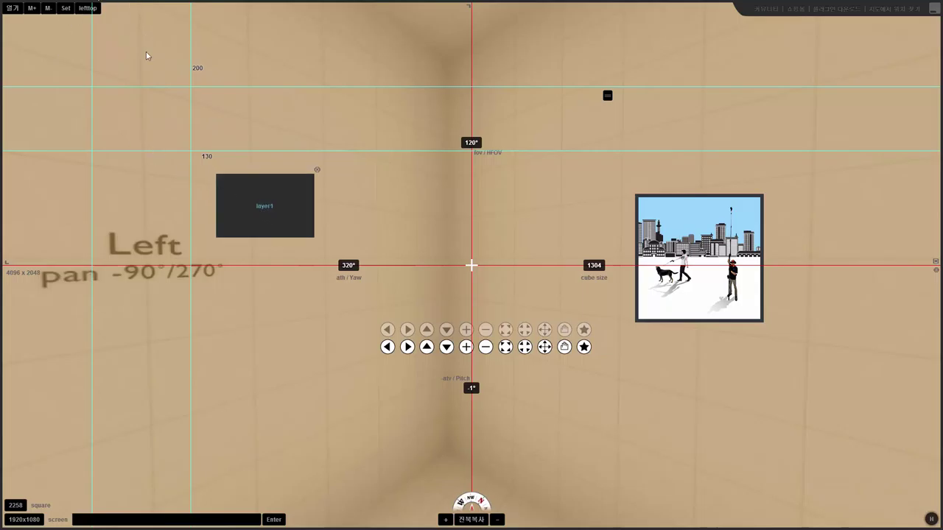
left_click(32, 9)
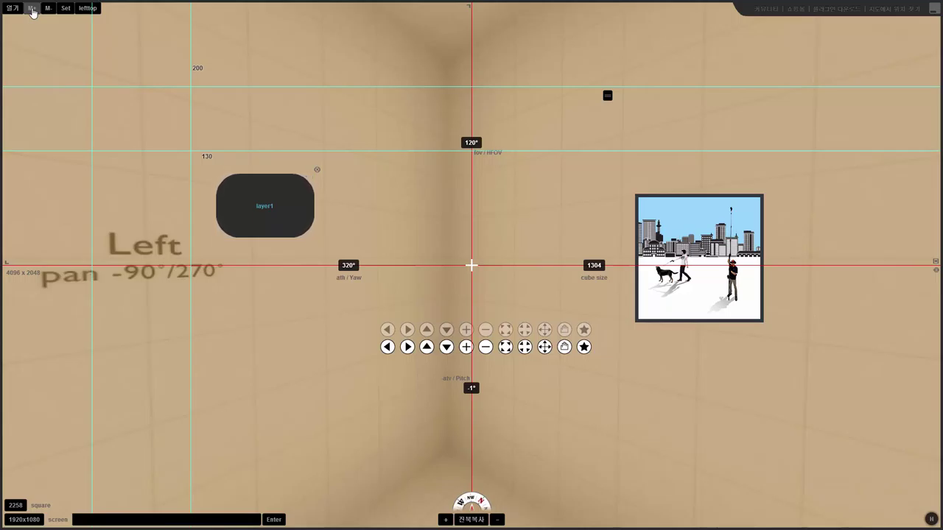
left_click(45, 11)
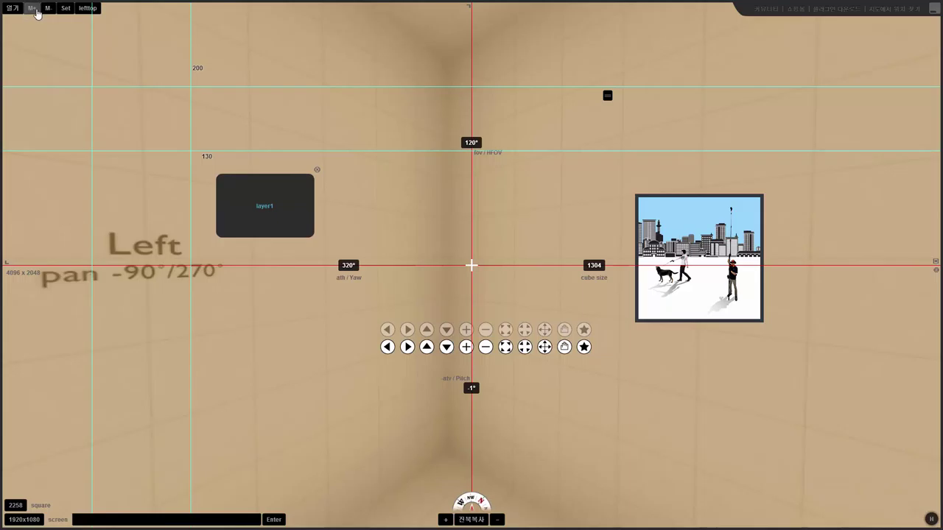
left_click(36, 10)
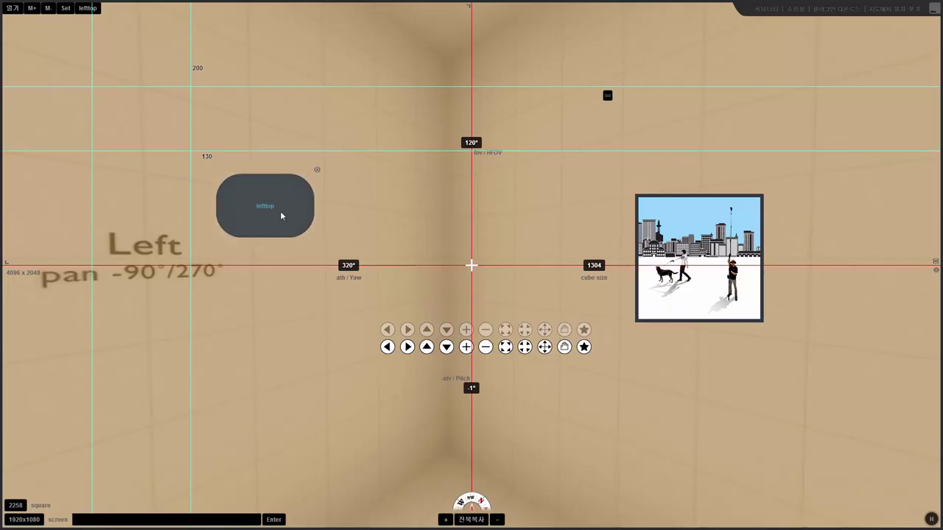
left_click_drag(280, 211, 304, 364)
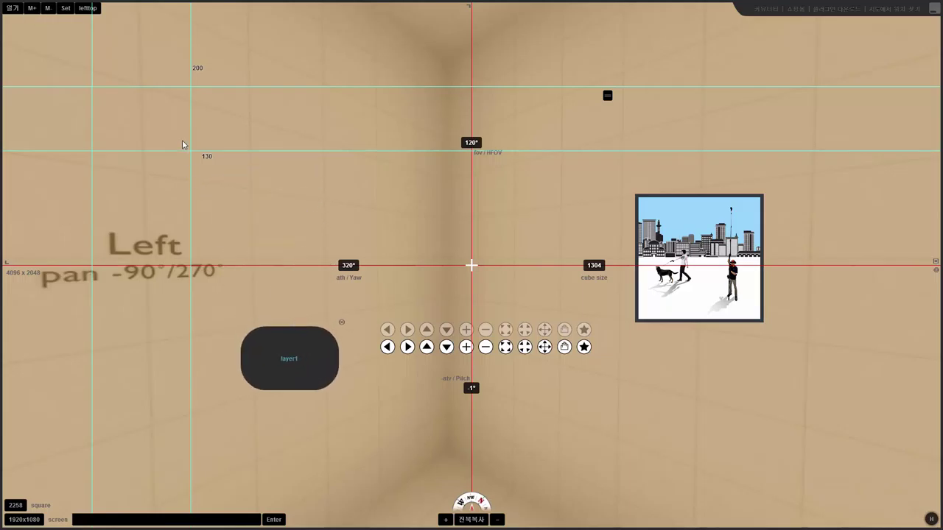
Resize the guide frame to 108 by 107 and create a second layer from it
left_click_drag(189, 118, 145, 119)
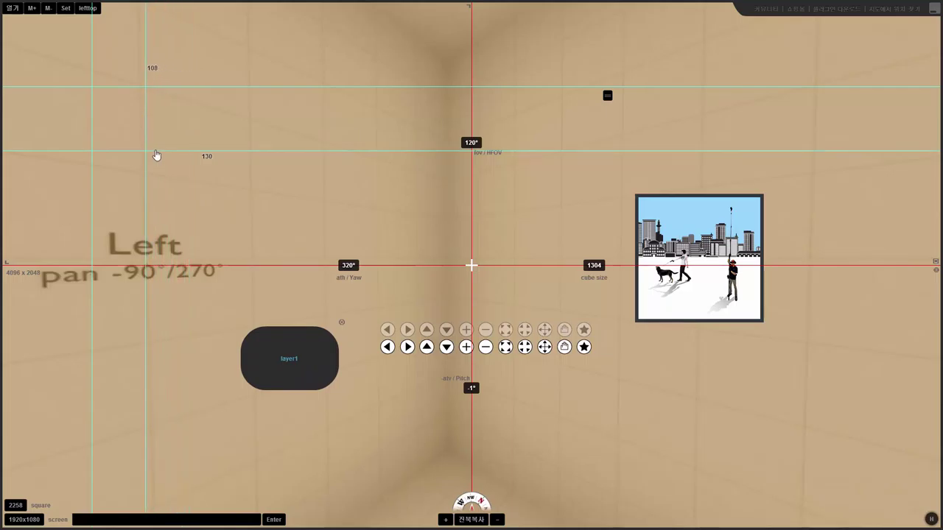
mouse_move(154, 152)
left_mouse_down()
mouse_move(159, 129)
mouse_move(159, 144)
left_mouse_up()
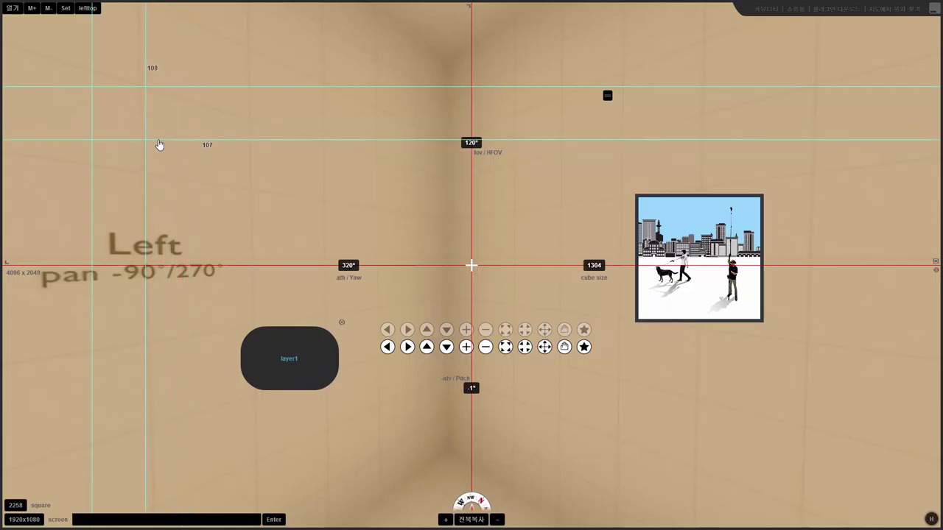
left_click(607, 95)
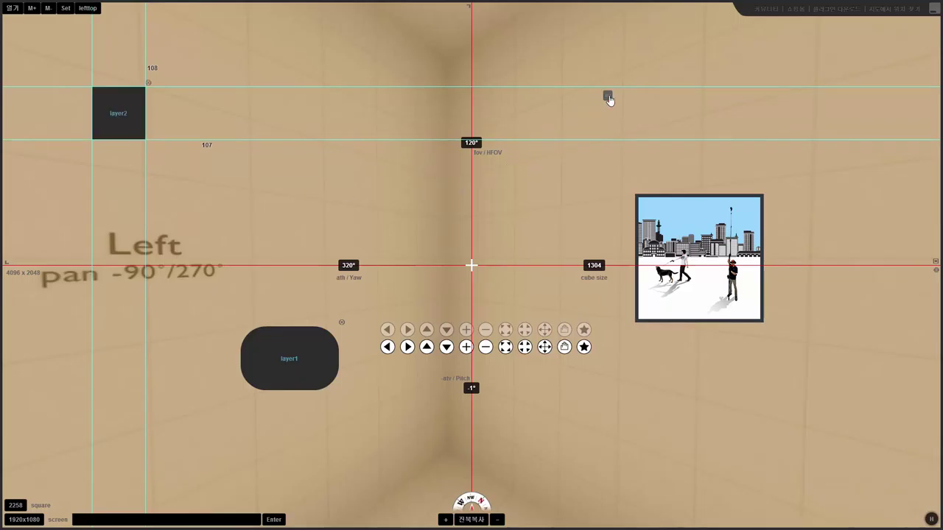
Move layer2 above layer1 and round its corners until it forms a circle
left_click_drag(120, 111, 291, 212)
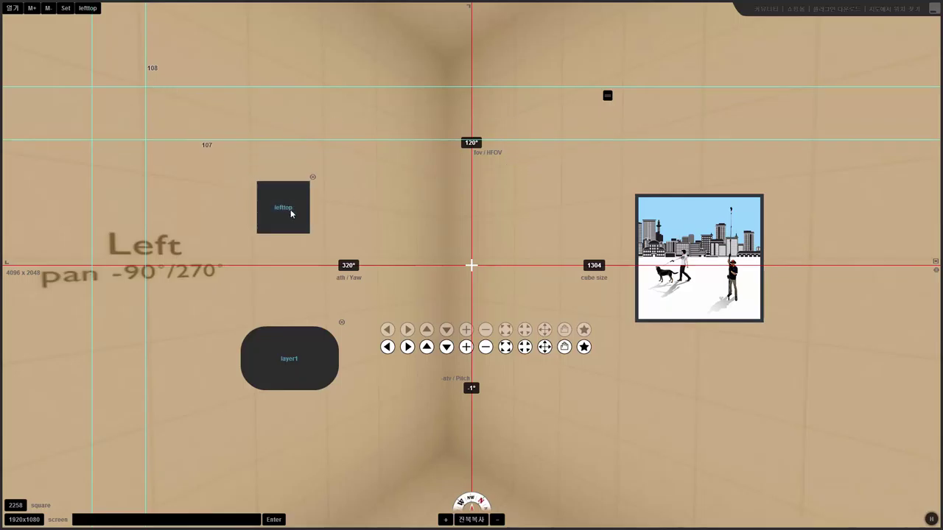
left_click(284, 207)
left_click(32, 9)
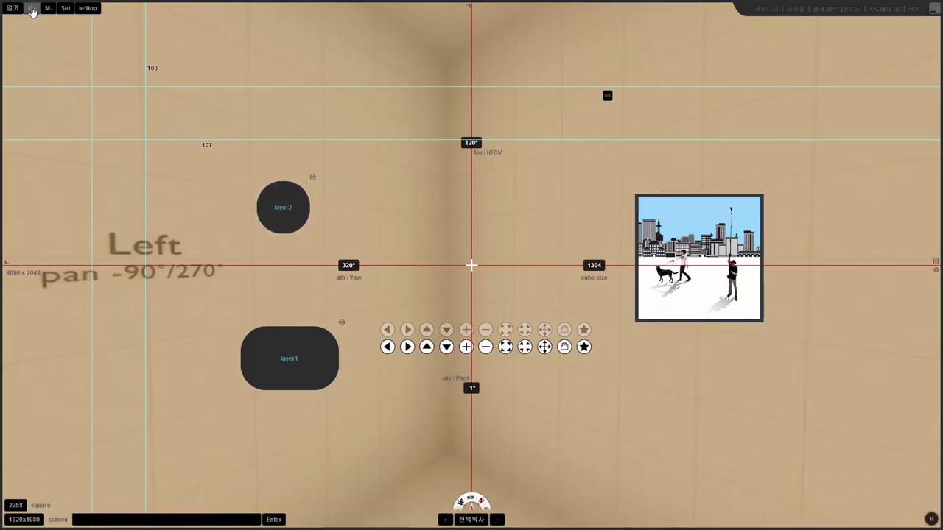
Adjust layer1's corner rounding up and down, then move the button layer up above the crosshair
left_click(288, 362)
left_click(37, 8)
left_click(48, 8)
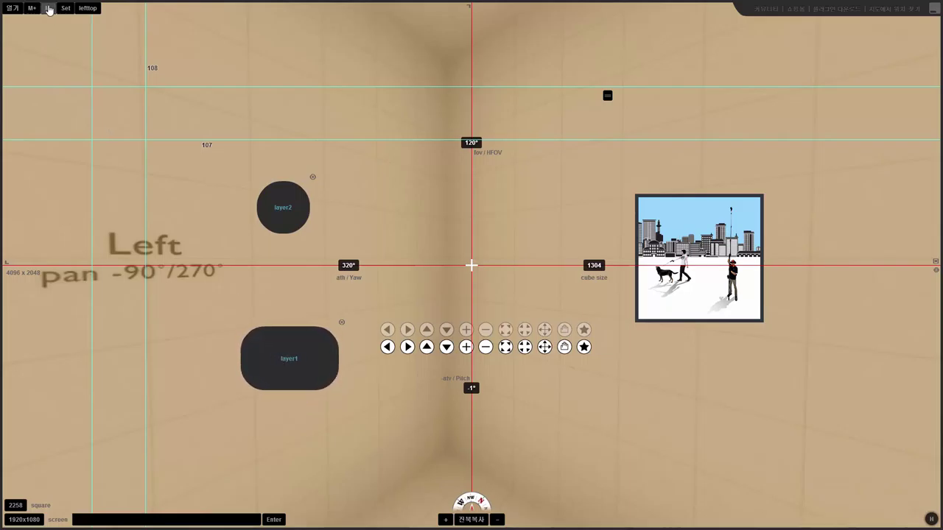
left_click_drag(291, 362, 371, 200)
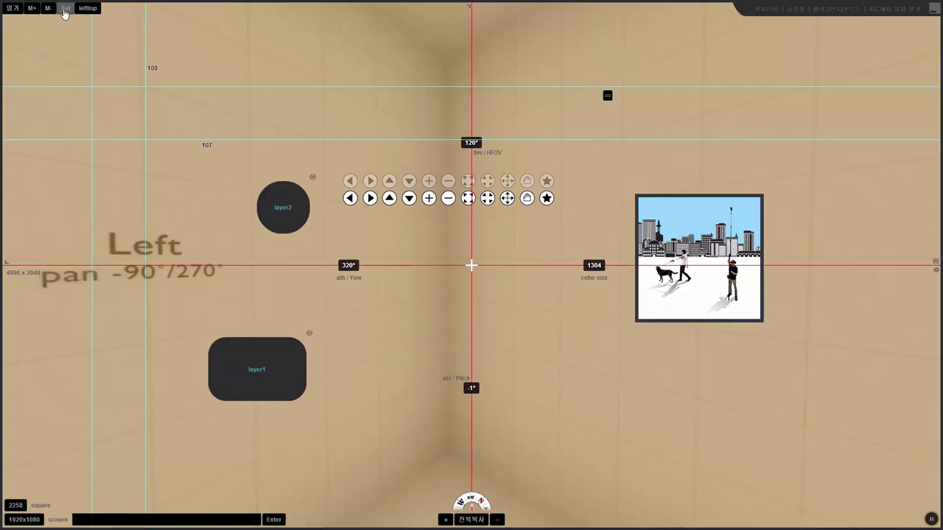
Cycle the button layer's alignment through left to lefttop and move it back to the center below the crosshair
left_click(65, 9)
left_click(94, 9)
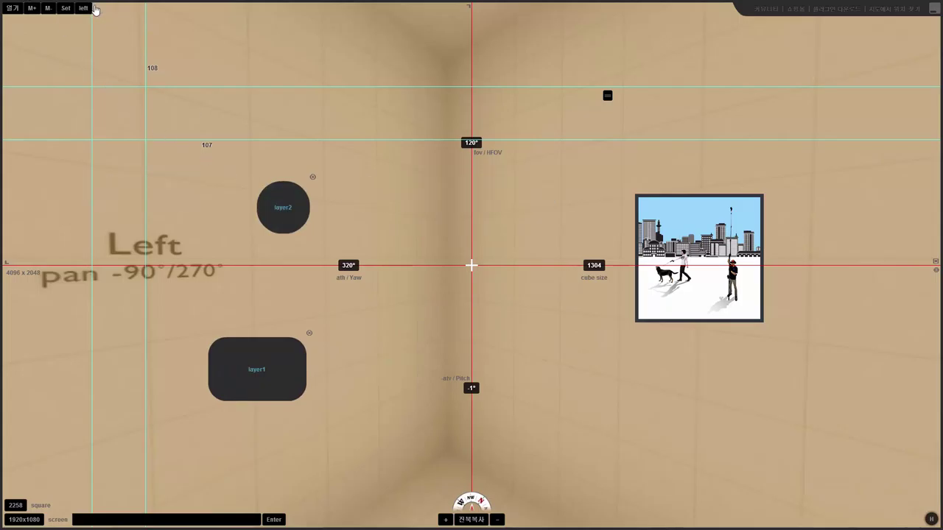
left_click(93, 9)
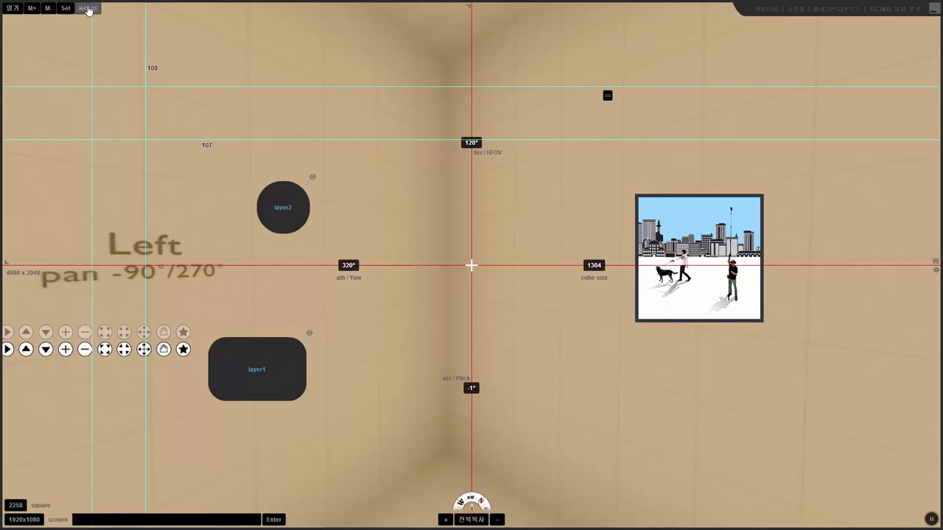
left_click(144, 349)
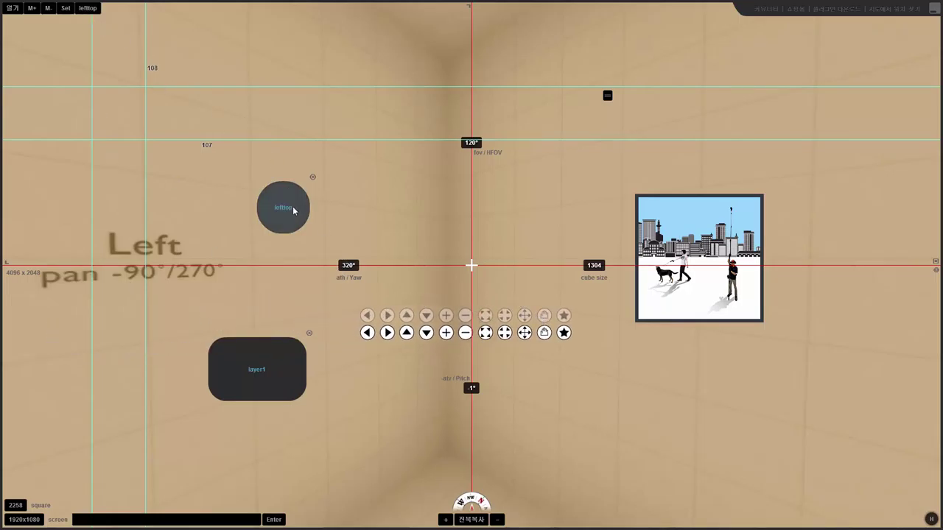
Align the round layer2 to the top, and move layer1 above the horizontal center line with reduced corner rounding
left_click(87, 8)
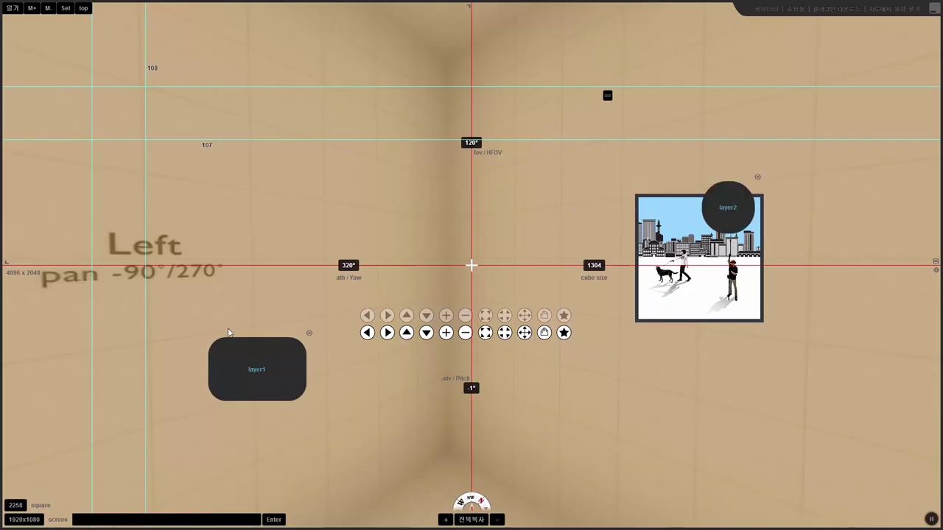
left_click(46, 8)
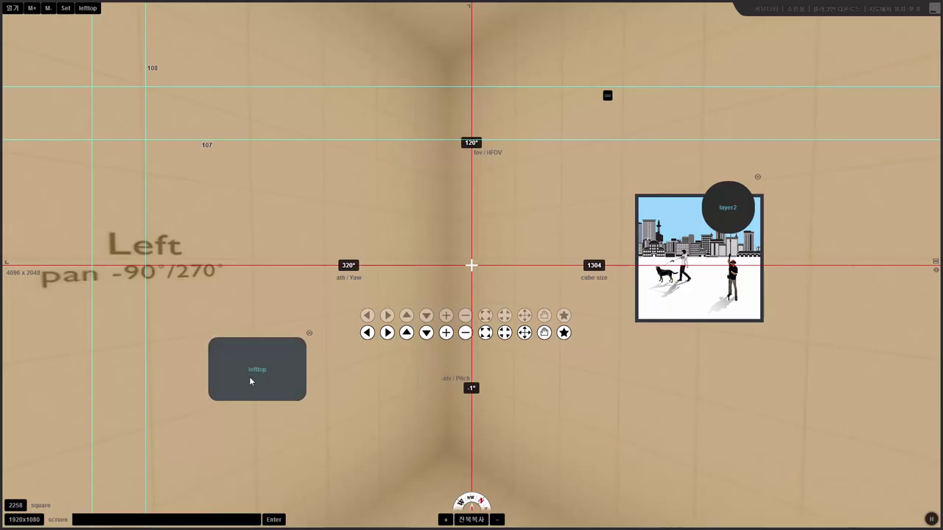
left_click_drag(249, 376, 296, 206)
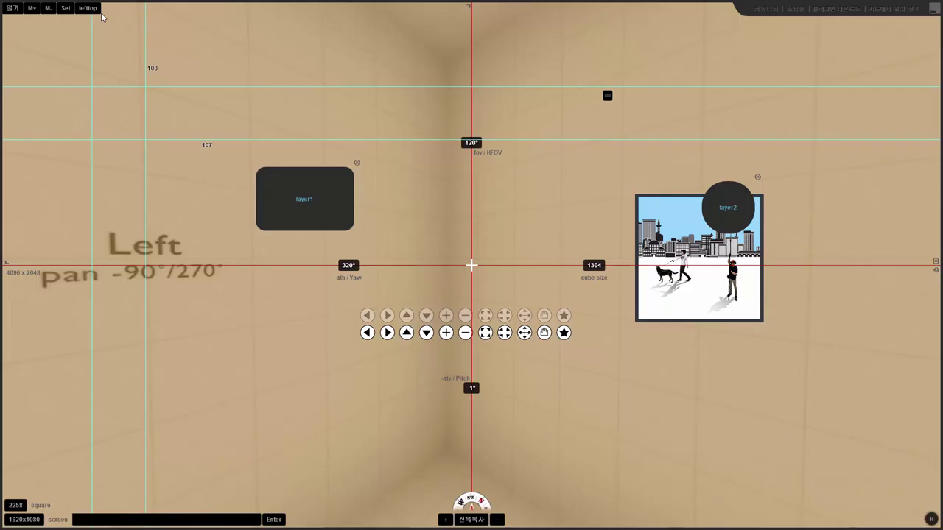
Move the command box up below the "Left" label and place both vertical guides between the center line and the picture
left_click(191, 518)
left_click_drag(233, 382, 274, 384)
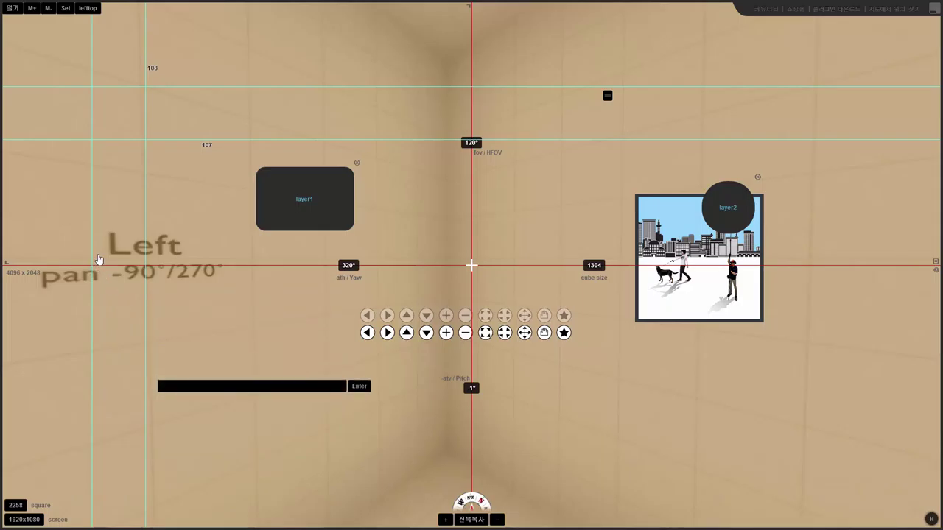
left_click_drag(96, 260, 610, 303)
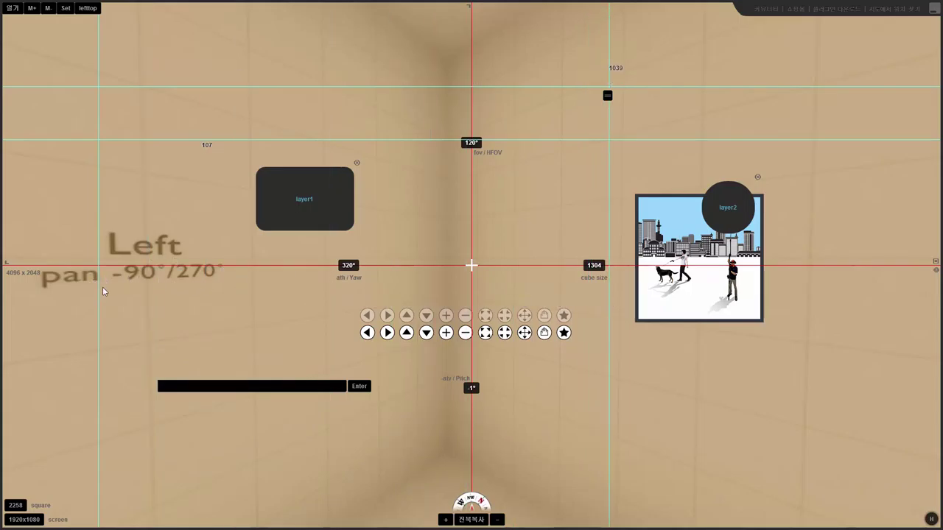
left_click_drag(101, 293, 576, 352)
Expand the command box with set(layer[grid]., shift it further left and collapse it, and briefly show the control pad
left_click(304, 386)
type("set(layer[grid].")
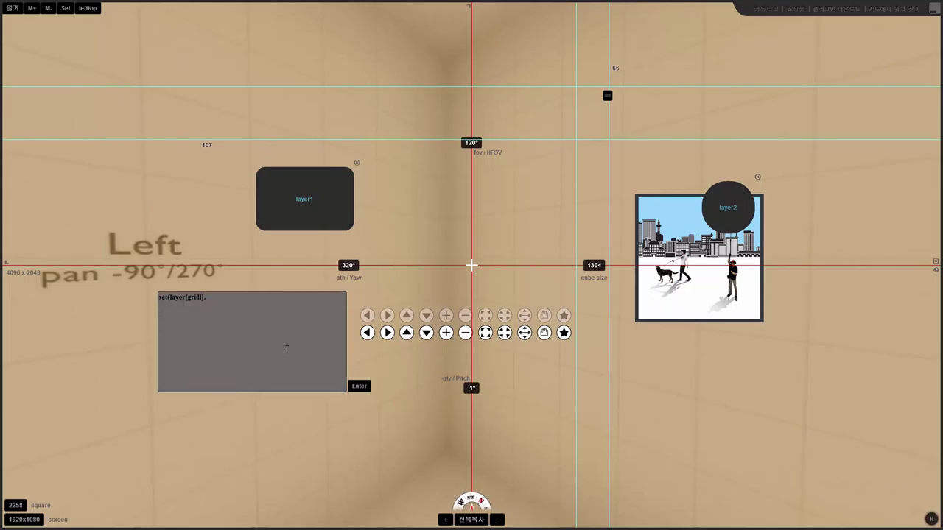
left_click_drag(280, 358, 226, 356)
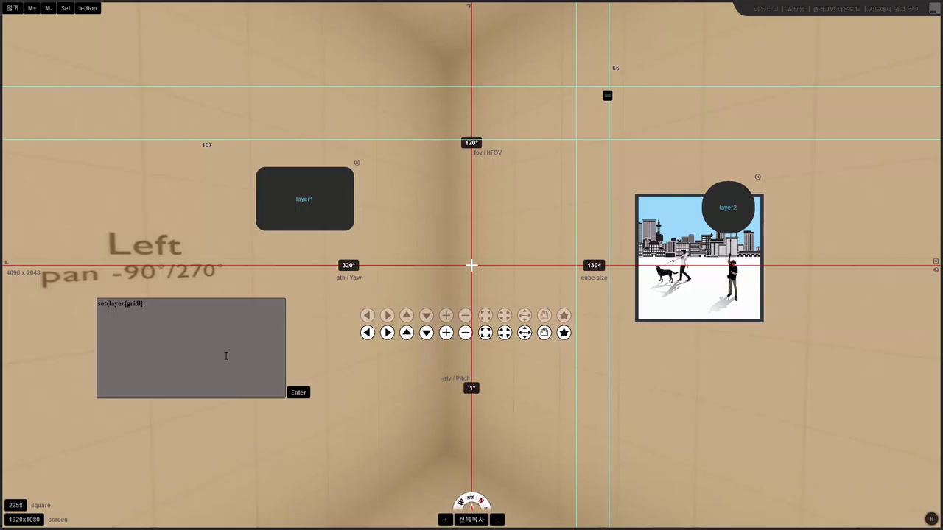
left_click(62, 178)
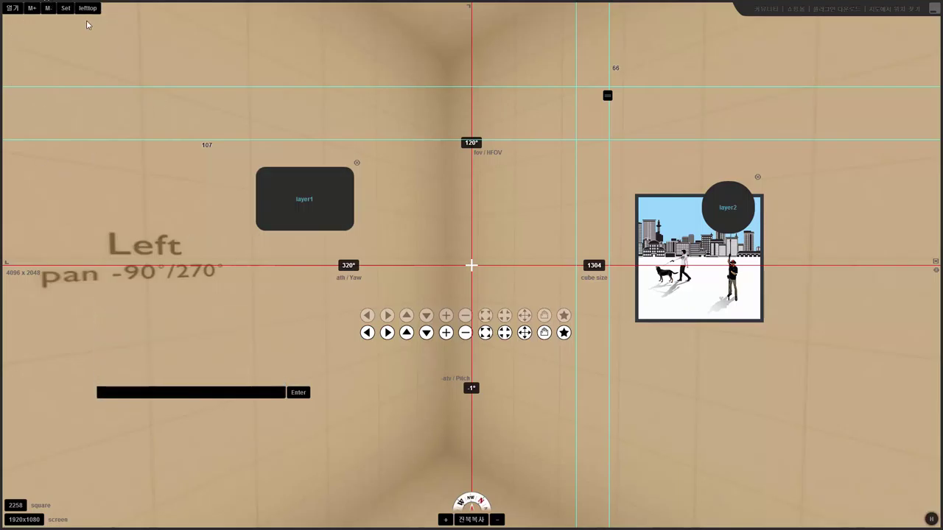
left_click(931, 519)
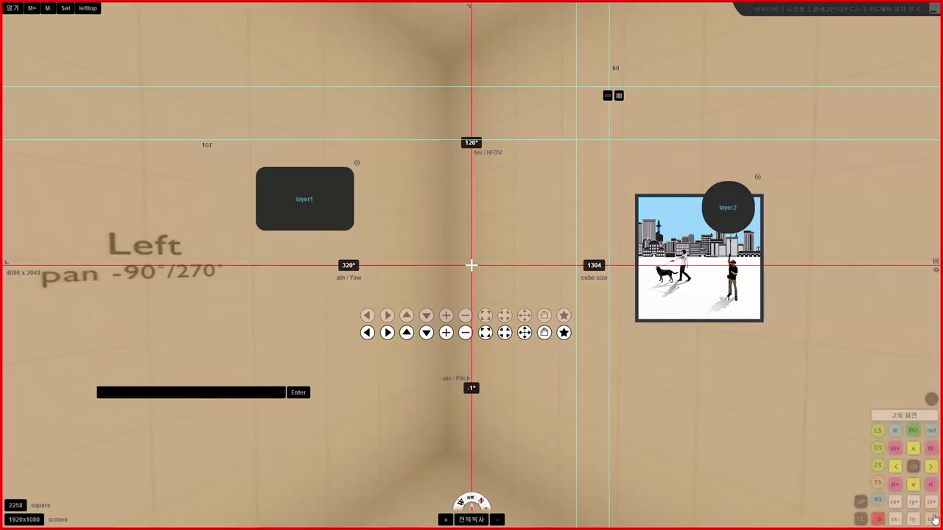
left_click(931, 399)
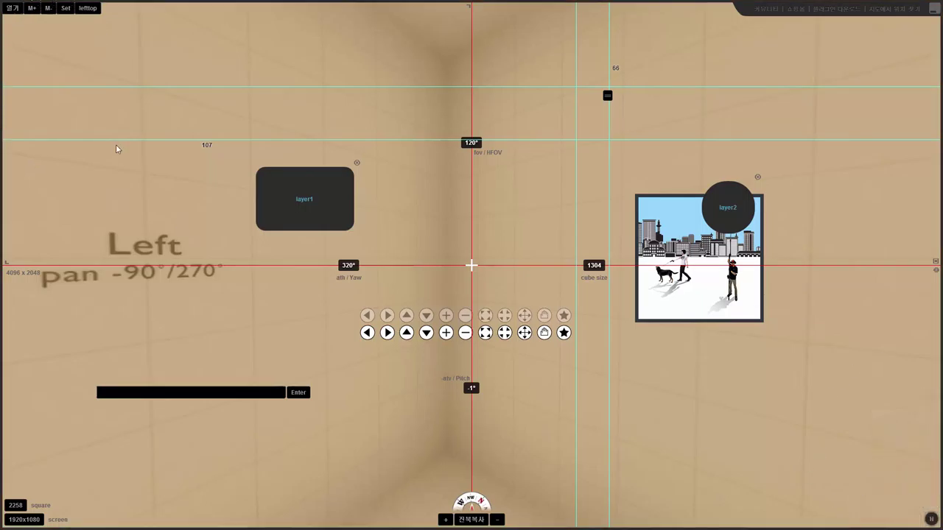
Reduce layer1's corner rounding until its corners are square
left_click(207, 392)
left_click(46, 9)
left_click(34, 9)
left_click(48, 8)
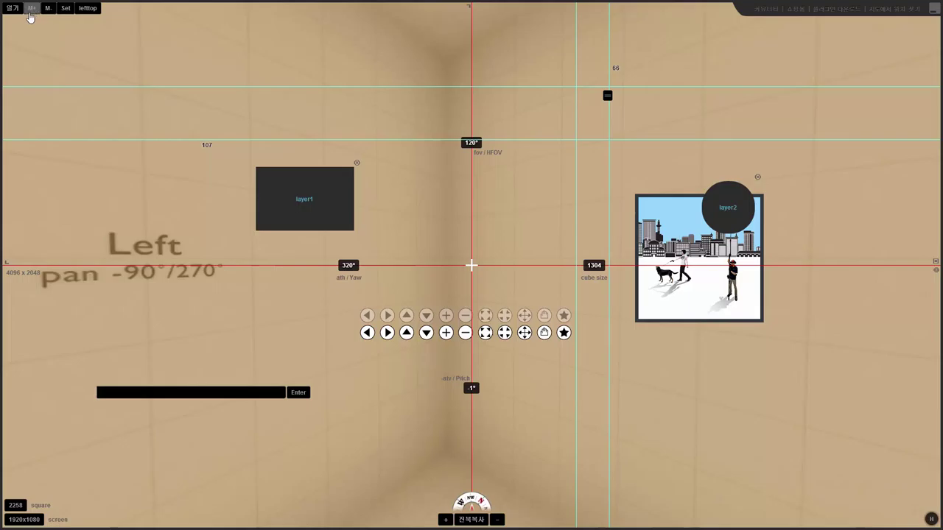
Enter the command m(width,1) and use it to widen layer1 and narrow it again
left_click(174, 391)
left_click(174, 390)
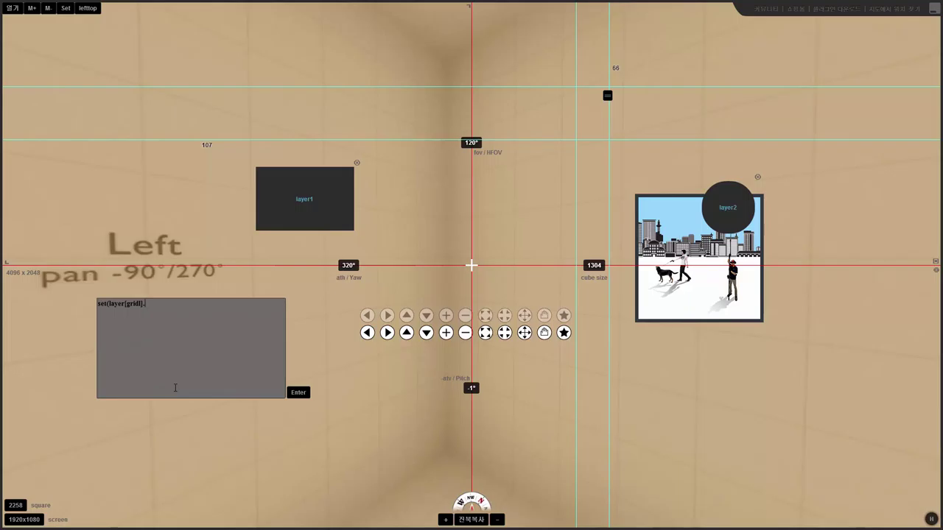
key("ctrl+a")
type("m(")
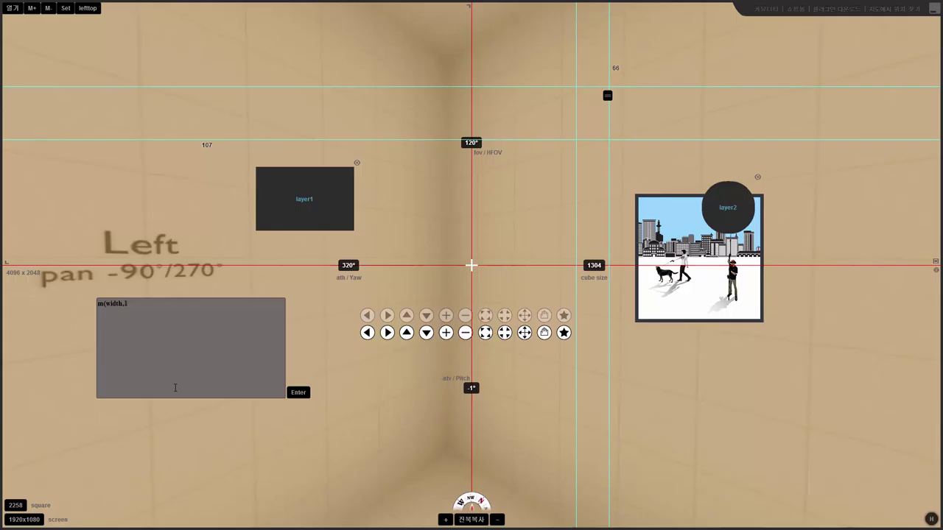
type(")")
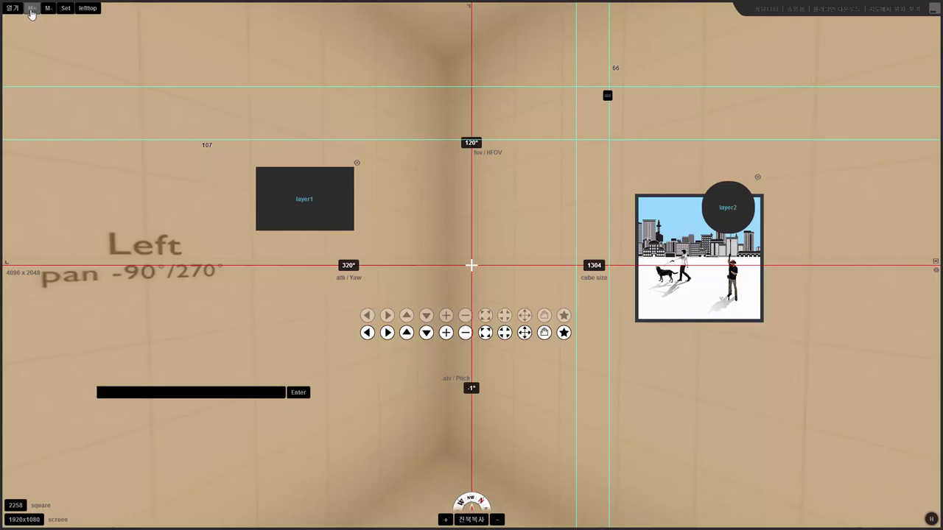
left_click(31, 13)
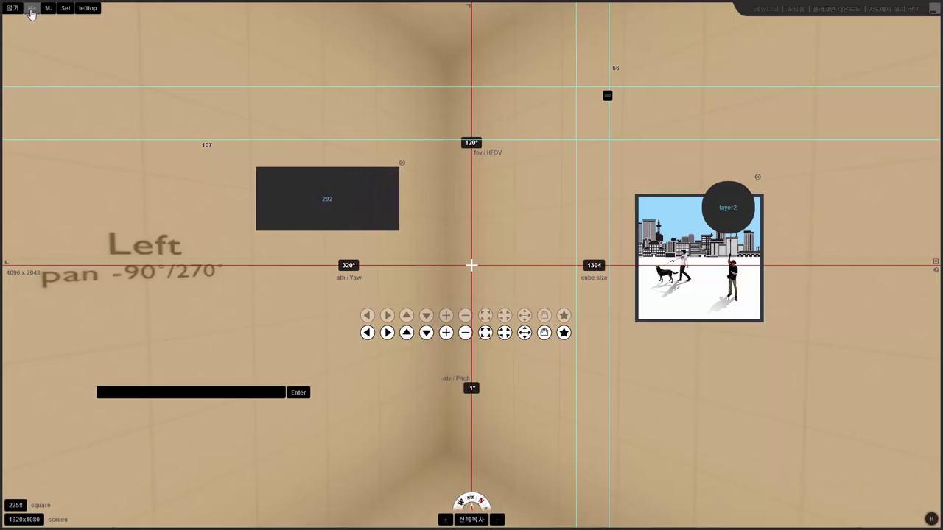
left_click(50, 9)
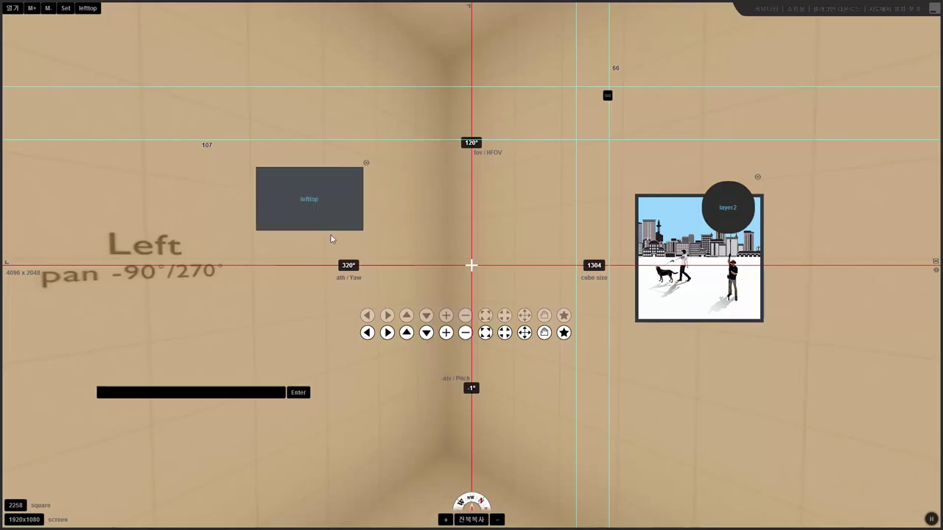
Change the adjustment command to m(height,1) and run it
left_click(208, 388)
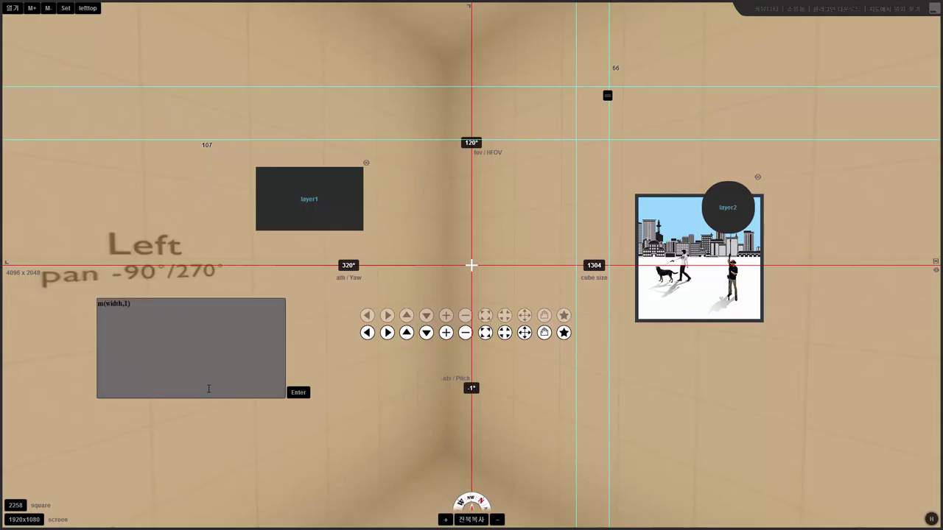
key("BackSpace")
key("BackSpace")
key("BackSpace")
key("BackSpace")
key("BackSpace")
type("height")
key("Return")
Decrease and increase layer1's height, ending at 189
left_click(33, 8)
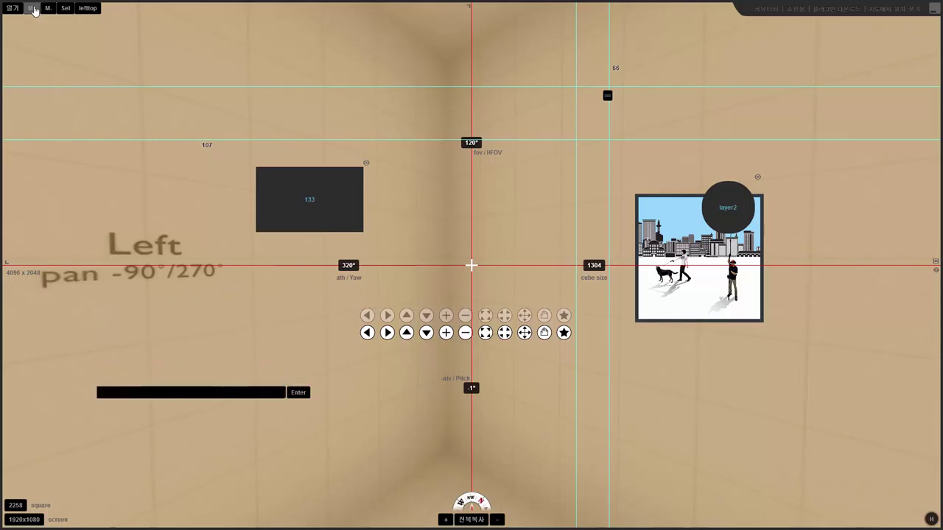
left_click(45, 9)
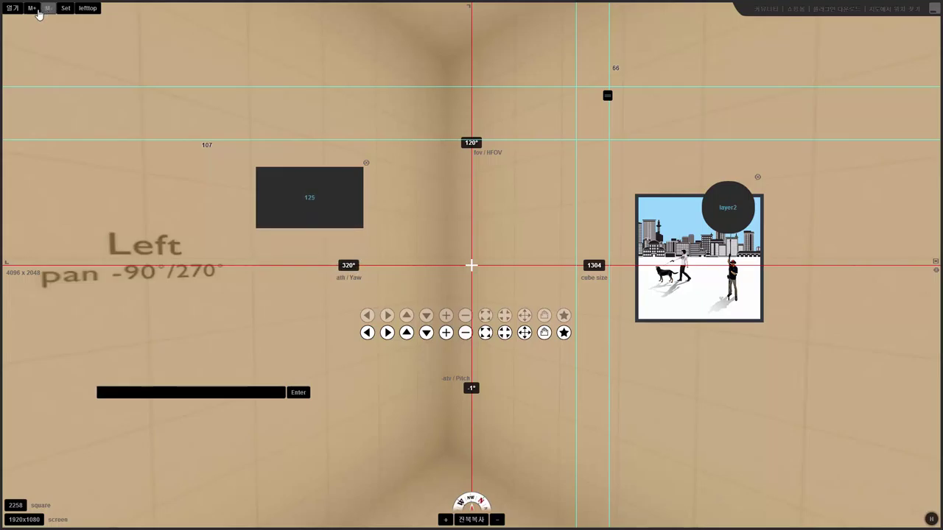
left_click(35, 8)
left_click(47, 9)
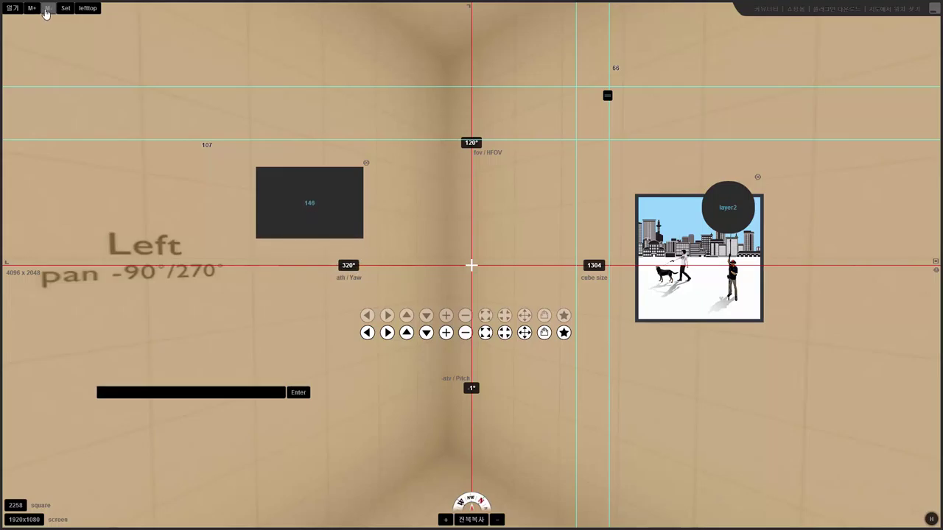
left_click(32, 9)
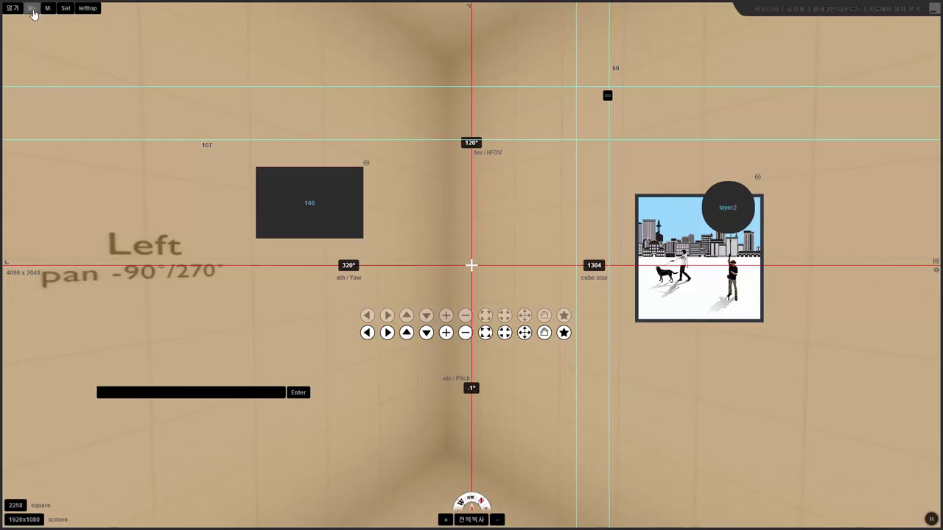
Change the adjustment command to m(alpha,0.1) and run it
left_click(176, 392)
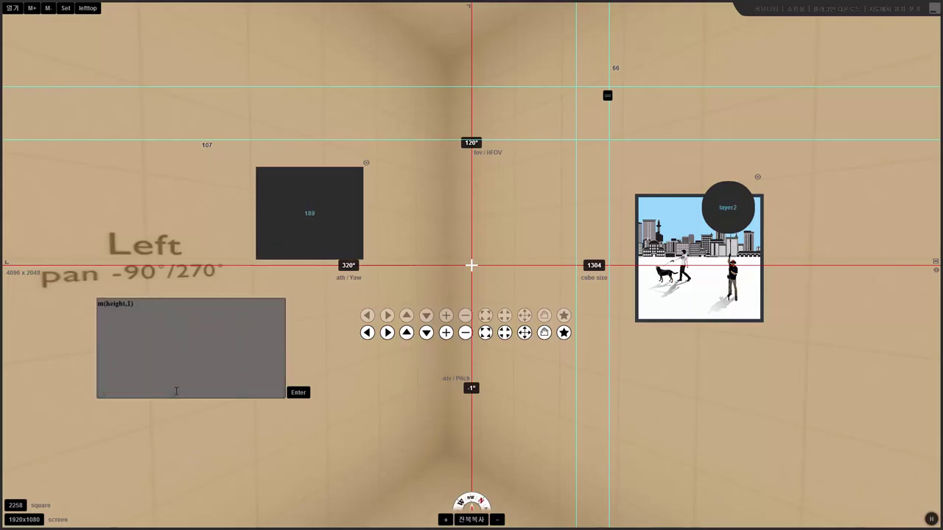
key("BackSpace")
key("BackSpace")
key("BackSpace")
key("BackSpace")
key("BackSpace")
key("BackSpace")
type("alpha")
type("0.1")
key("Return")
Fade layer1 out completely and bring its opacity back up using the alpha adjustment
left_click(116, 228)
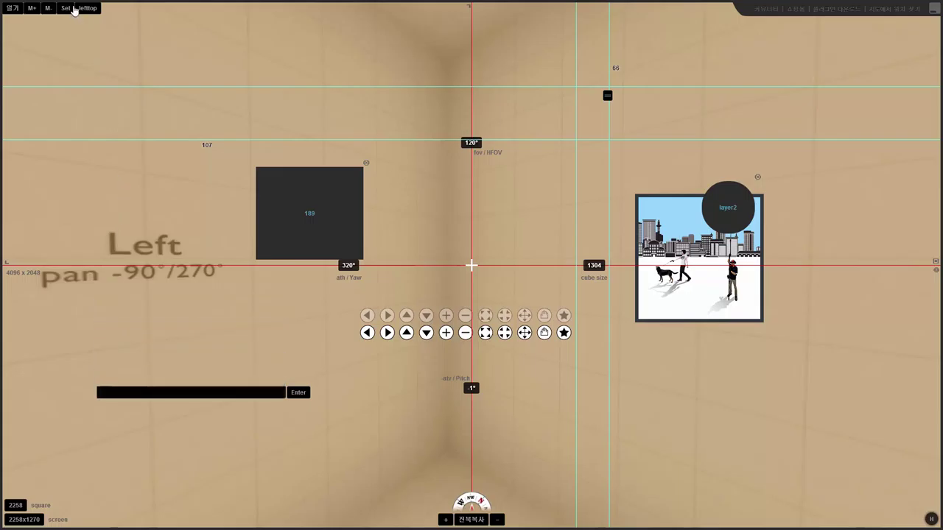
left_click(46, 8)
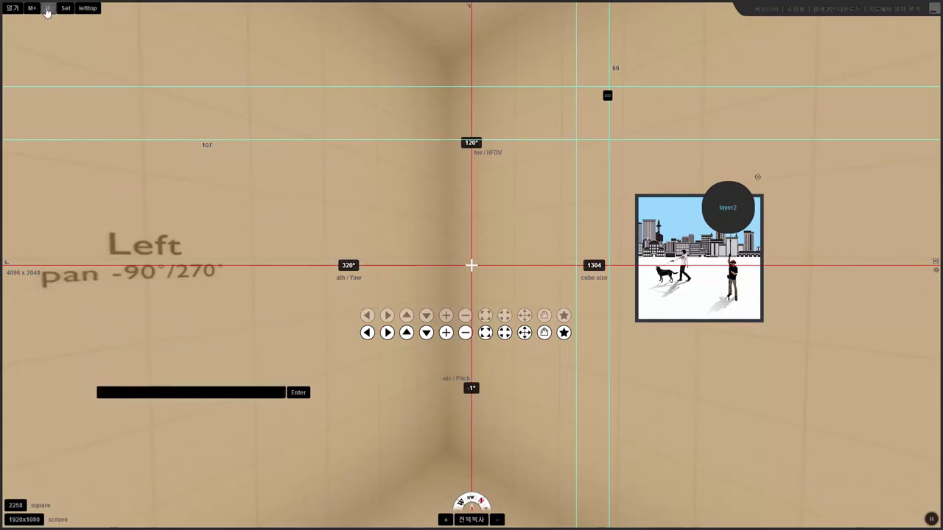
left_click(34, 8)
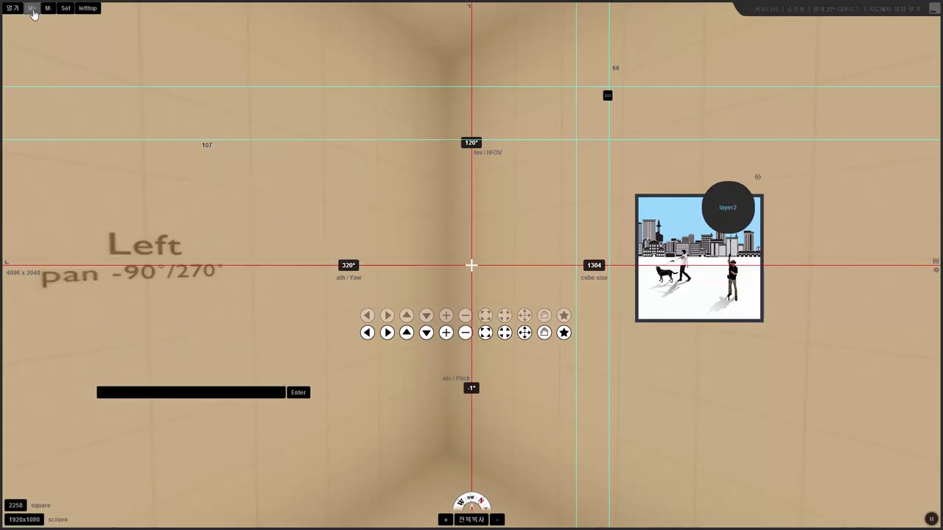
left_click(45, 10)
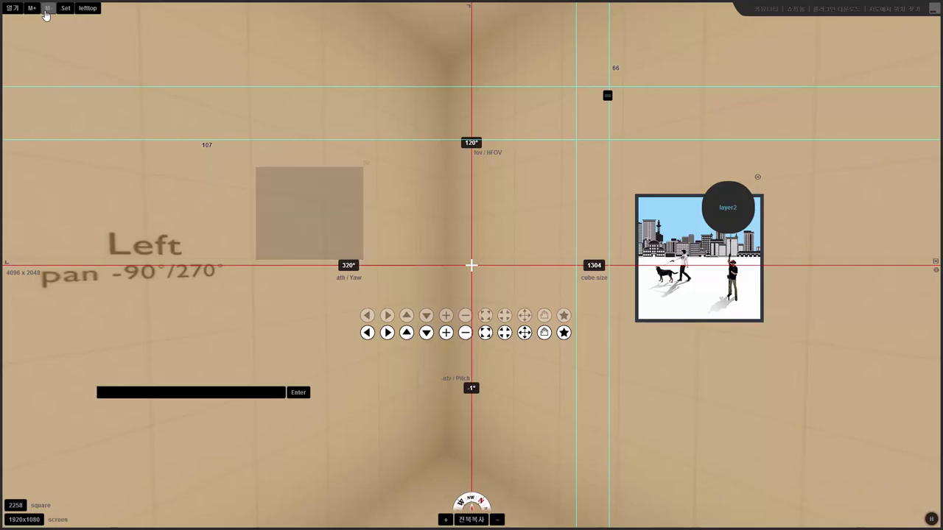
left_click(32, 8)
Refine the adjustment command to m(alpha,0.01), fade layer1 almost out and partly restore its opacity
left_click(166, 392)
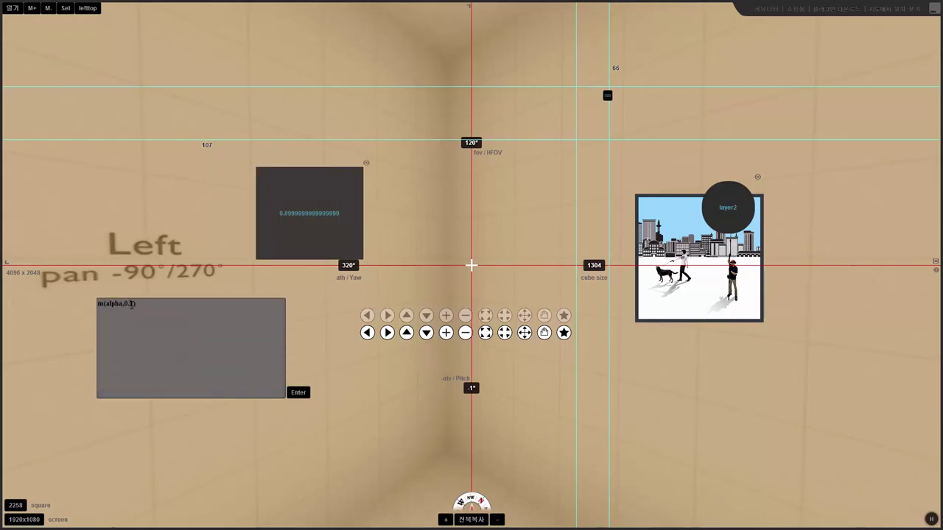
type("01")
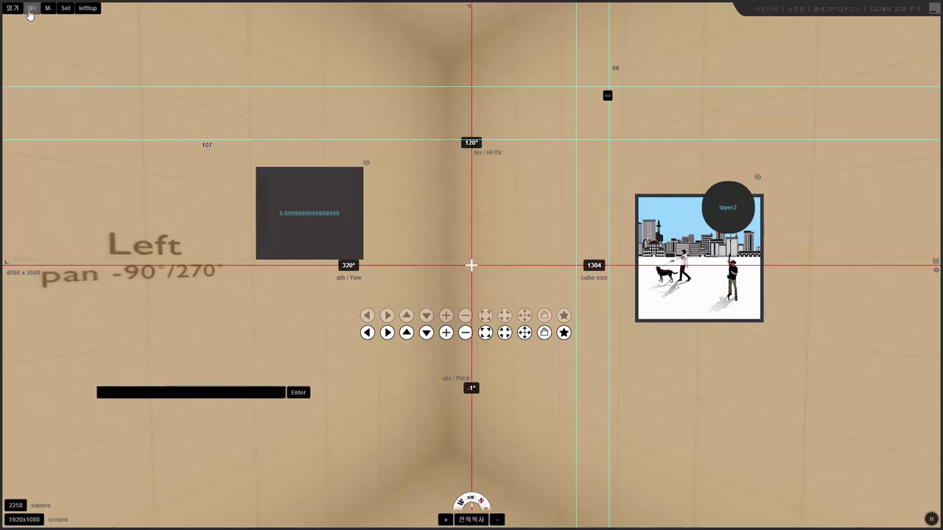
left_click(29, 12)
left_click(30, 12)
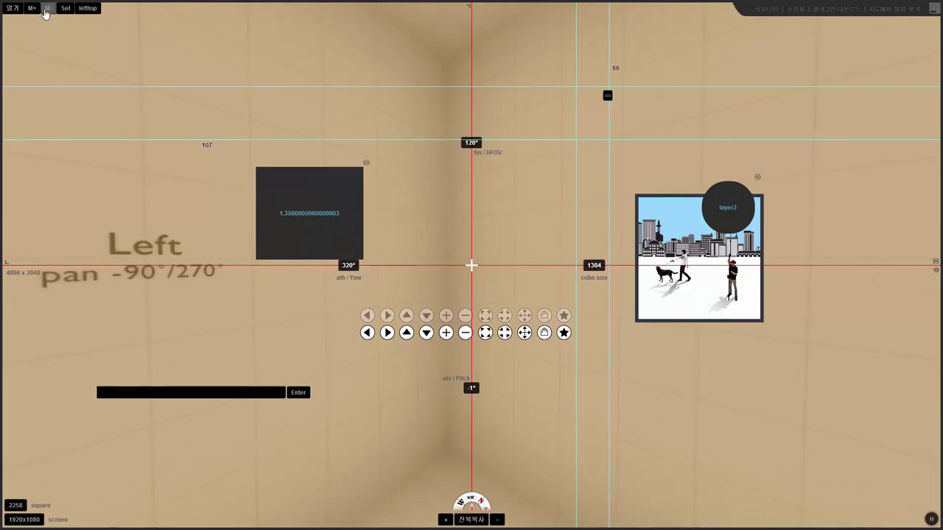
left_click(46, 11)
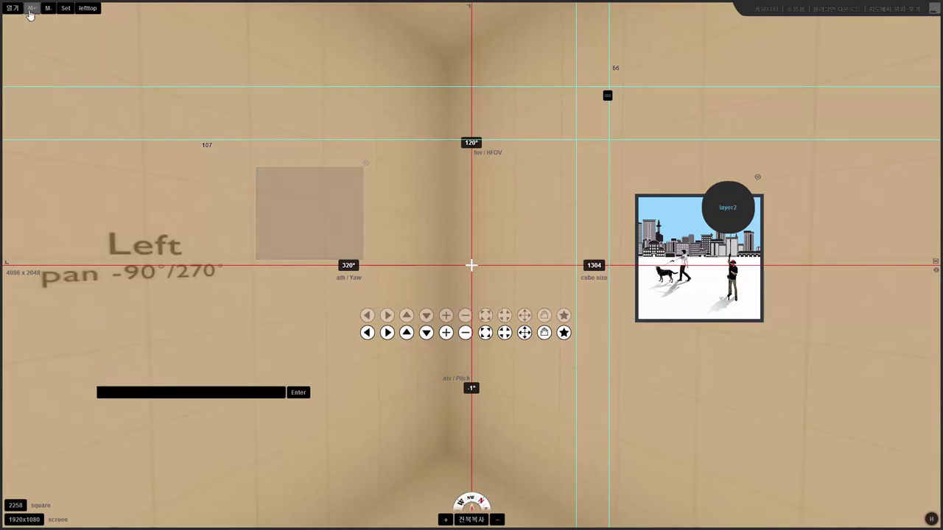
left_click(29, 12)
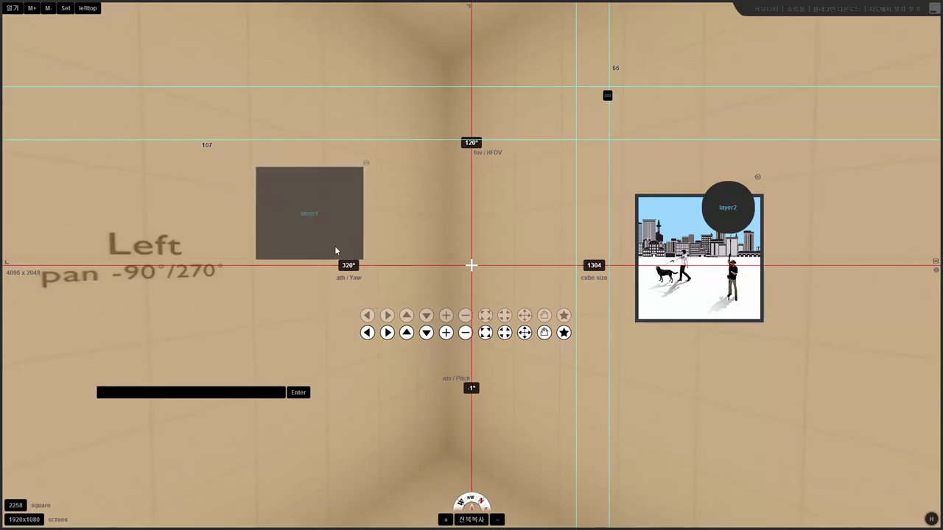
Raise layer1's opacity in small steps, then lower it until the layer is semi-transparent
left_click(31, 10)
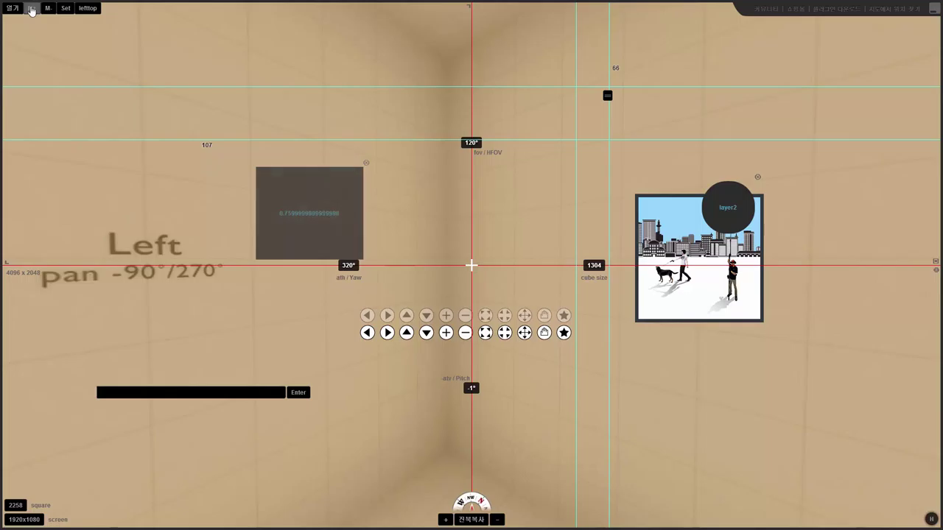
left_click(31, 10)
left_click(31, 11)
left_click(47, 12)
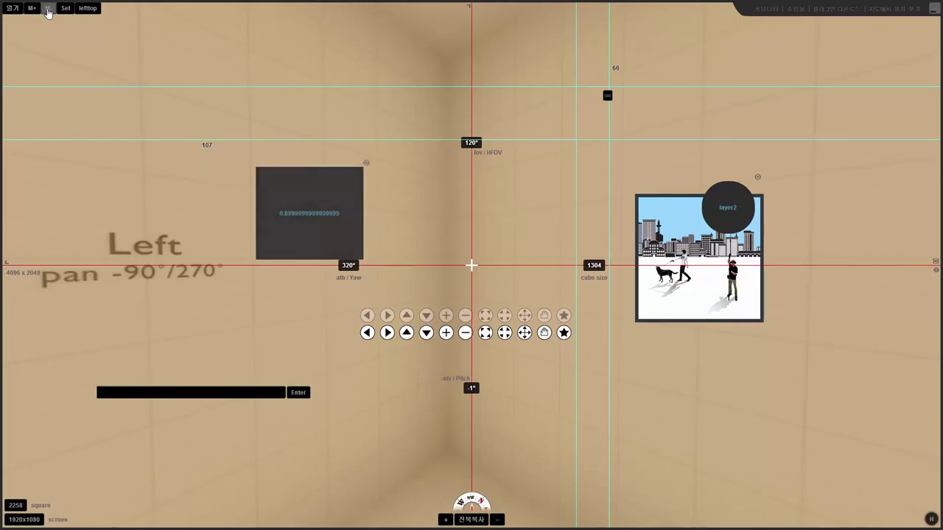
left_click(47, 12)
left_click(47, 13)
left_click(47, 12)
left_click(47, 12)
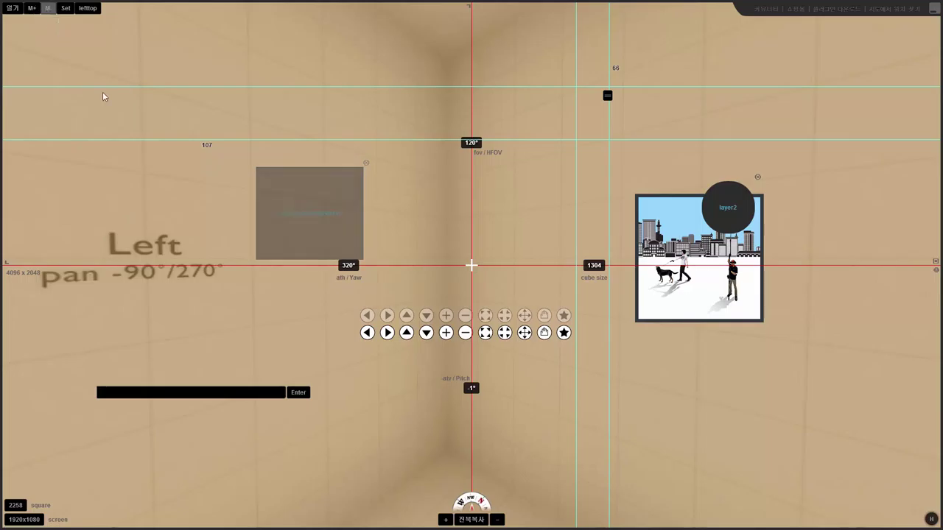
Move layer1 up and right above the ath / Yaw value, and move the round layer2 to the left of layer1
left_click_drag(292, 240, 321, 240)
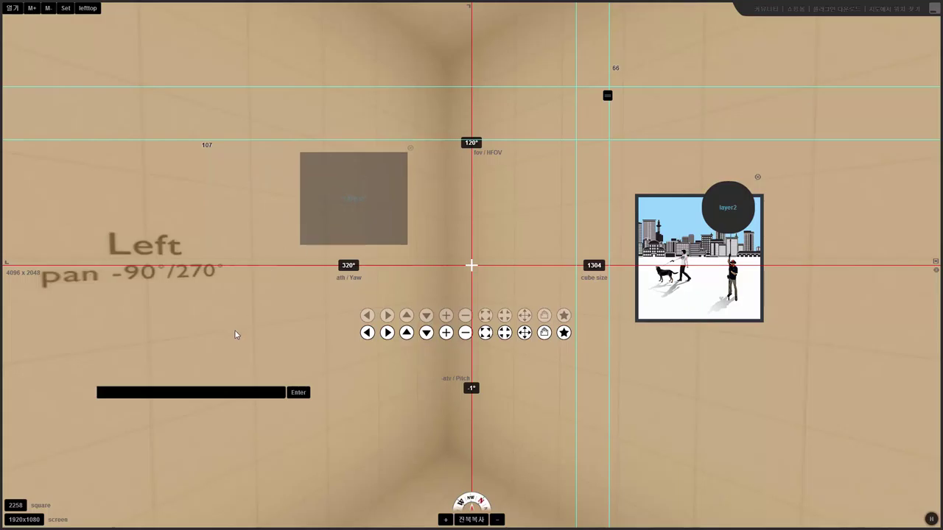
left_click(217, 393)
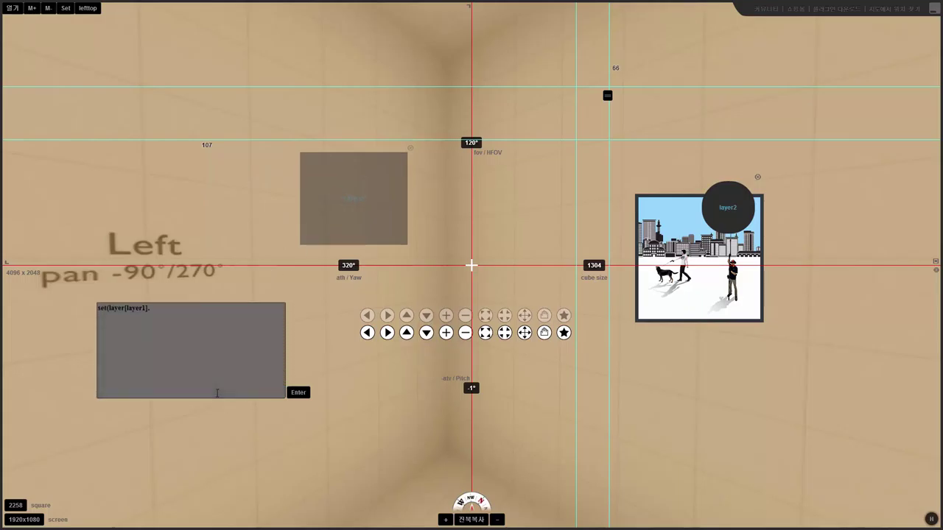
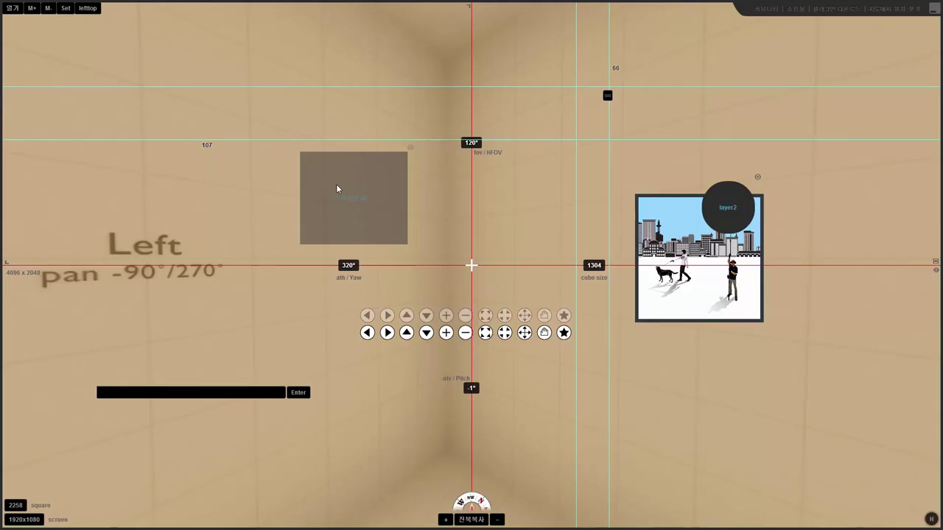
left_click(724, 206)
left_click(196, 205)
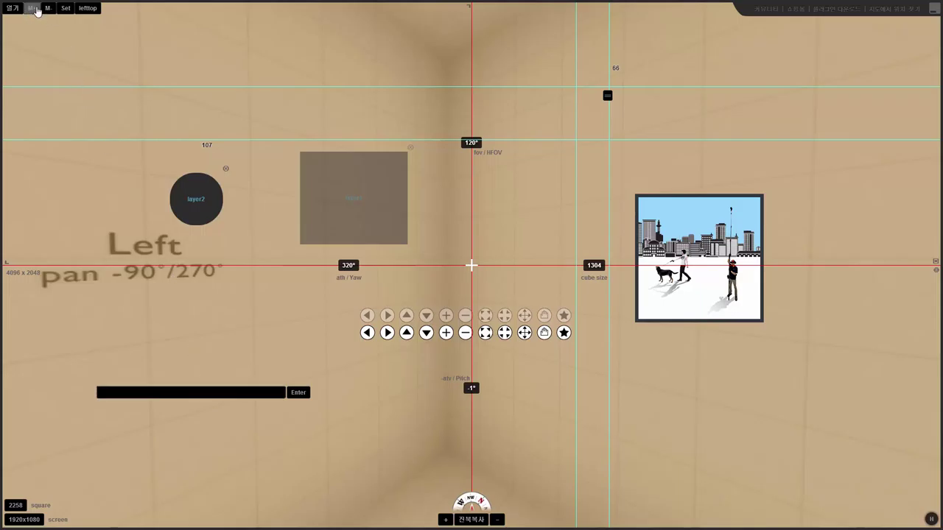
Fade the round layer2 until it is almost transparent using the alpha adjustment
left_click(50, 8)
left_click(51, 8)
left_click(51, 9)
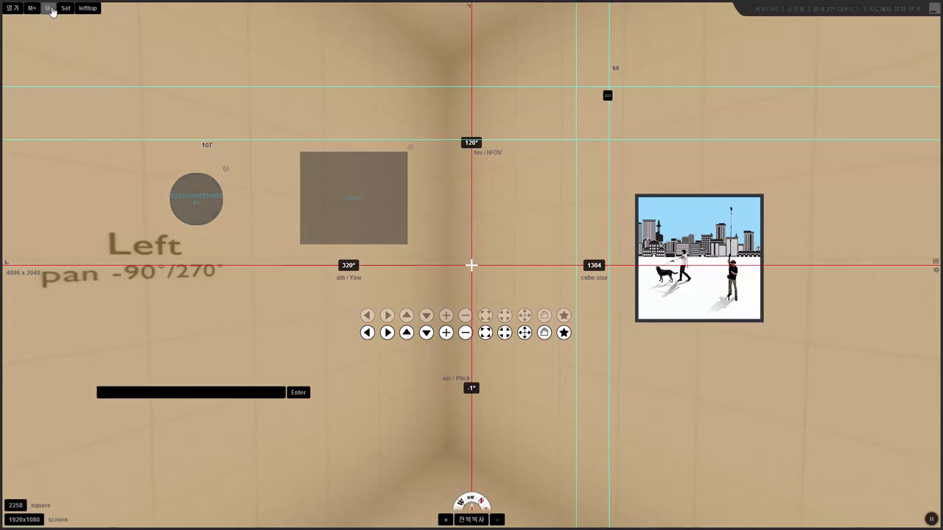
left_click(51, 8)
left_click(51, 8)
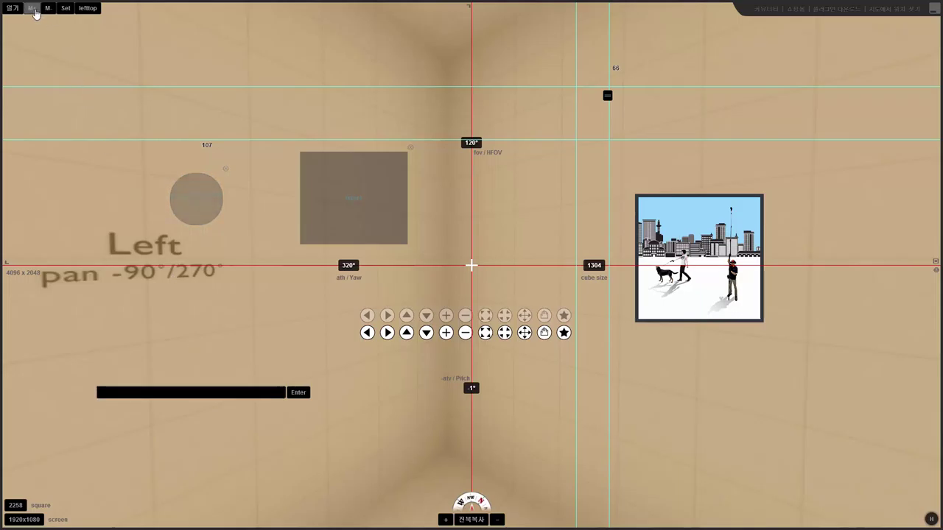
Raise layer2's alpha past full opacity, then lower it slightly to 1.03
left_click(34, 10)
left_click(33, 10)
left_click(33, 10)
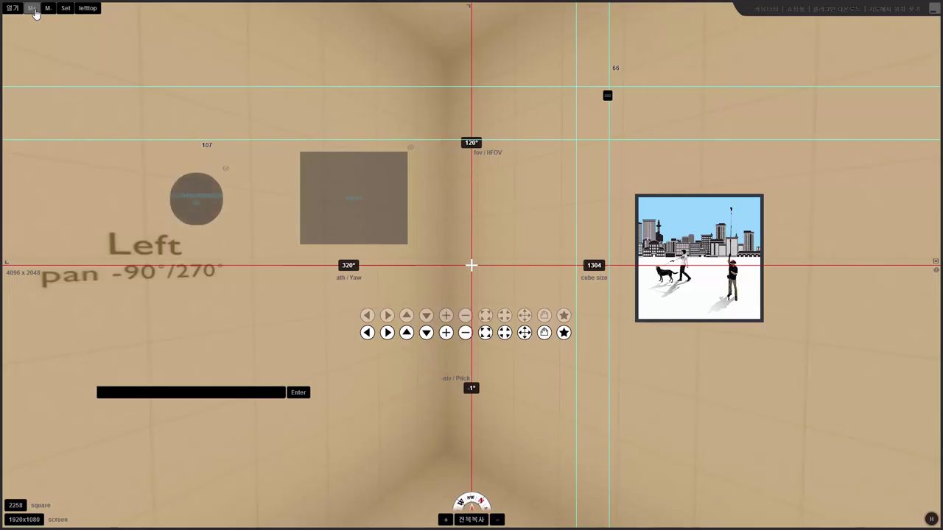
left_click(34, 10)
left_click(34, 11)
left_click(33, 11)
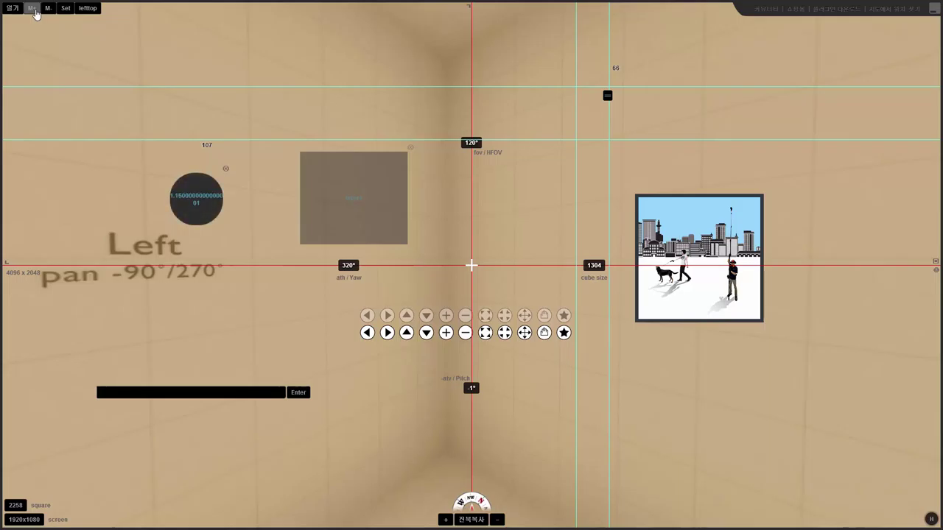
left_click(47, 11)
left_click(47, 10)
left_click(48, 11)
left_click(47, 10)
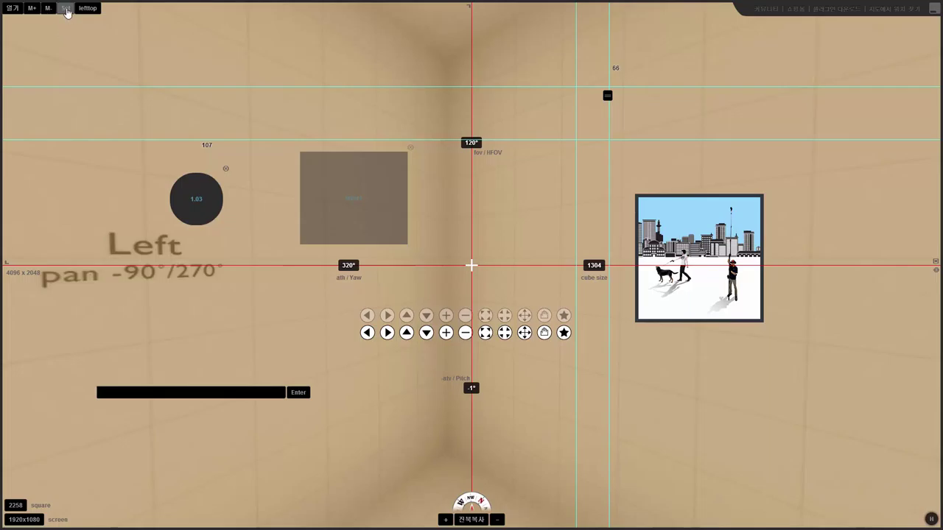
Toggle layer2's visibility off and on several times, leaving it shown
left_click(66, 10)
left_click(66, 10)
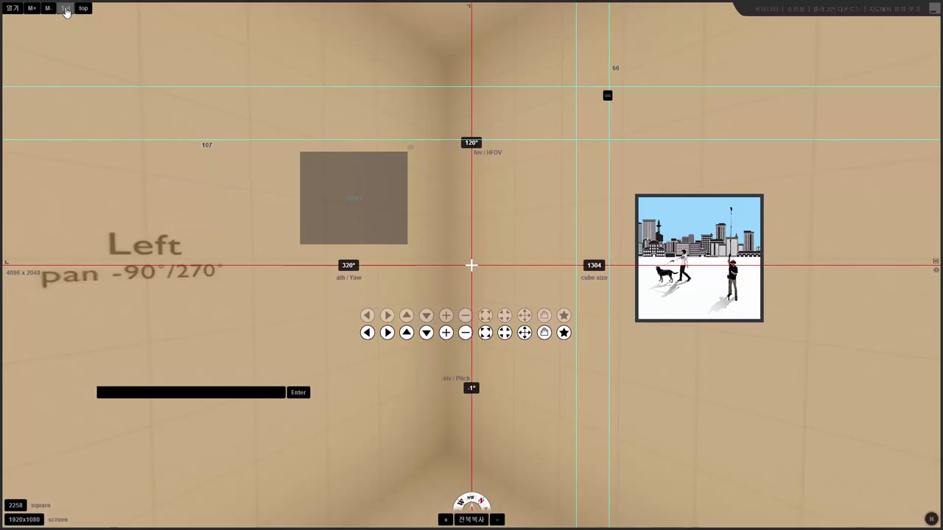
left_click(65, 10)
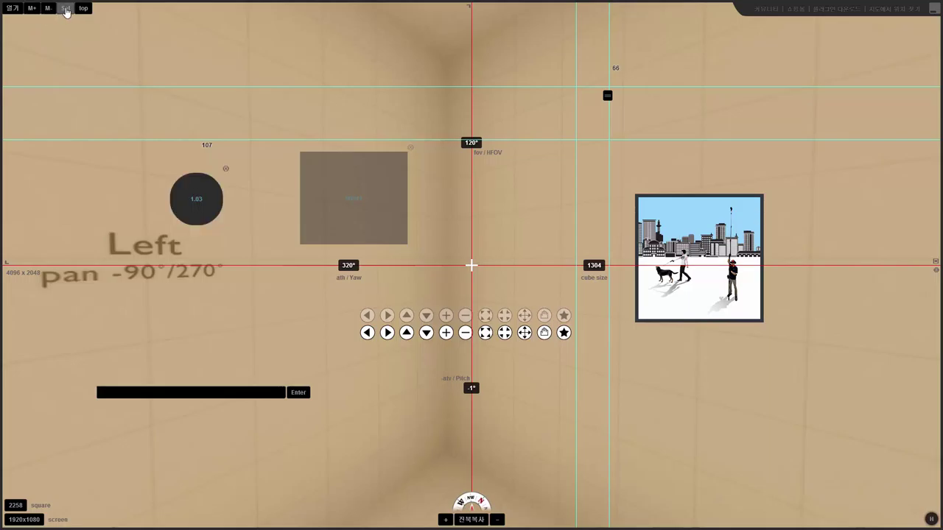
left_click(65, 10)
Shift layer2 slightly to the right, toward layer1, and test its visibility toggle again
left_click_drag(199, 194, 221, 194)
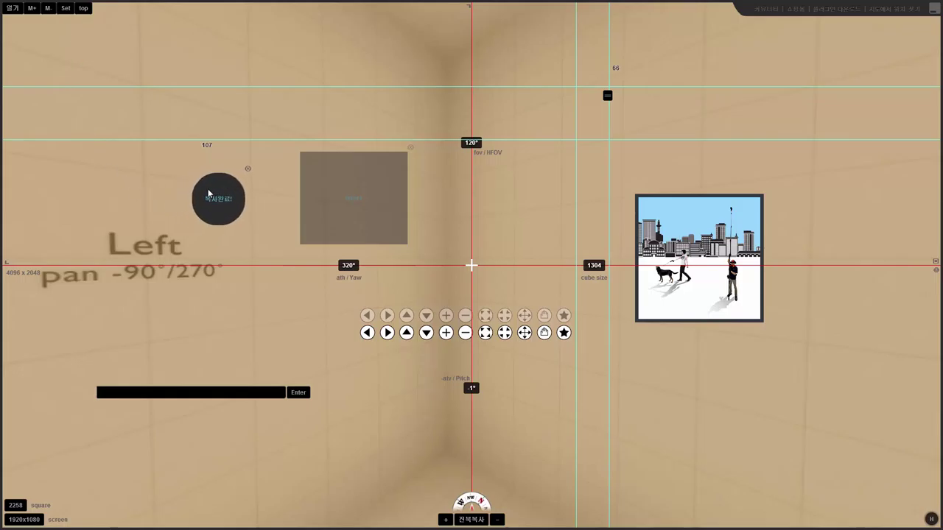
left_click(59, 7)
mouse_move(216, 201)
left_mouse_down()
mouse_move(206, 198)
mouse_move(216, 233)
mouse_move(224, 213)
left_mouse_up()
left_click(65, 8)
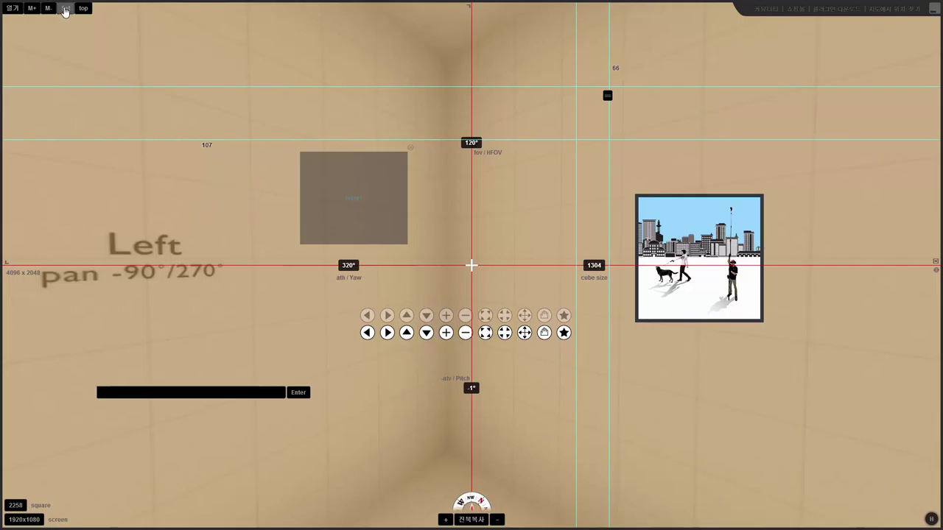
Replace the command text with s(enabled) and apply it as the toggle command
left_click(172, 392)
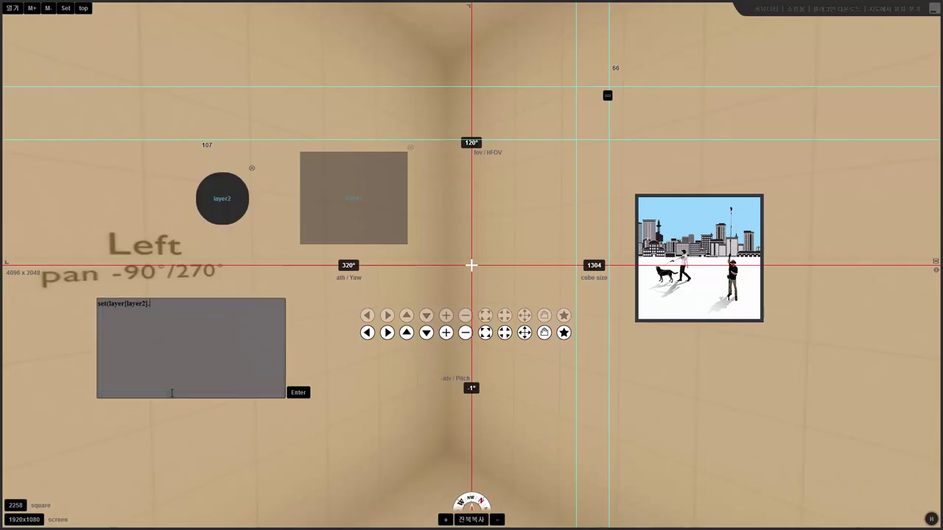
key("ctrl+a")
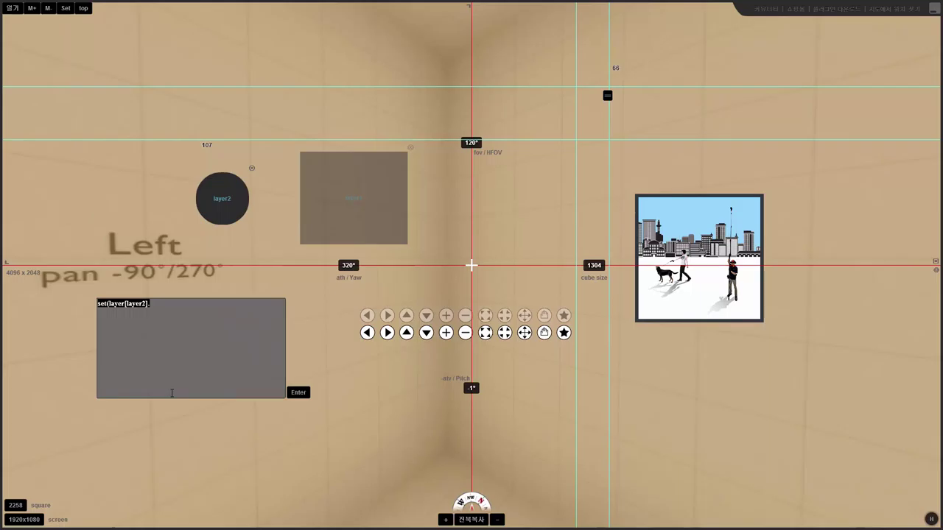
key("BackSpace")
type("se")
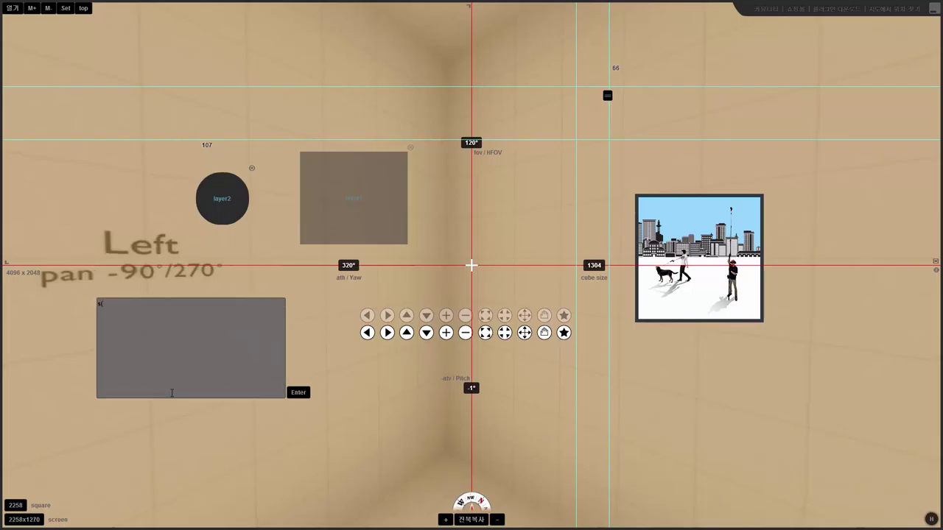
type("enabled)")
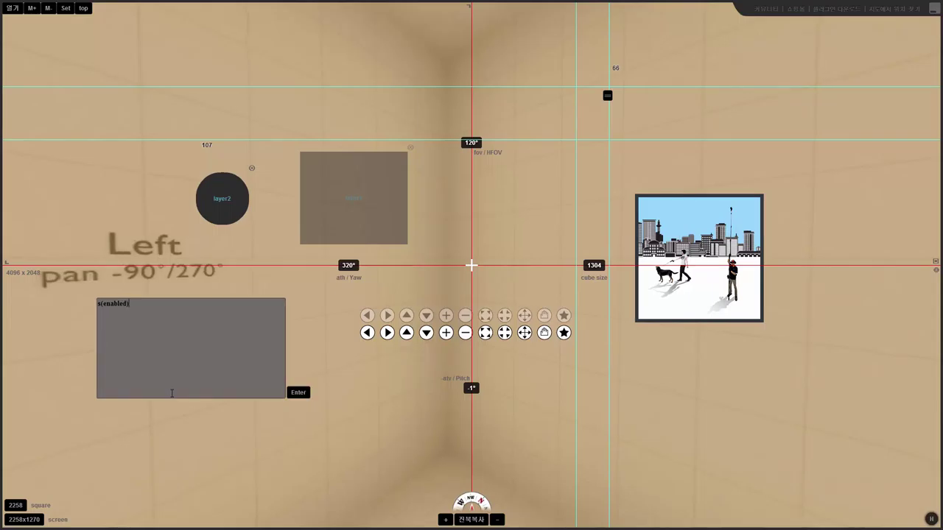
key("Return")
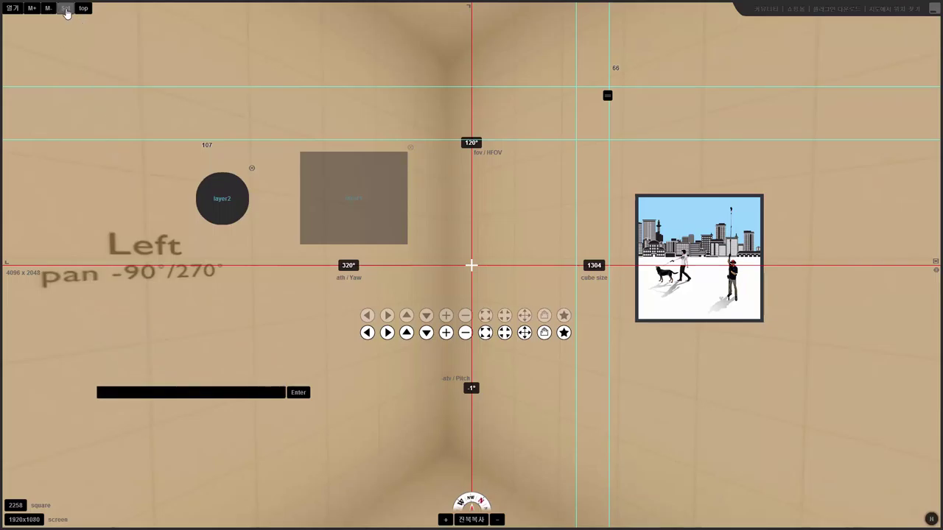
Switch layer2's enabled state between false and true, and nudge layer2 slightly down and right
left_click(66, 10)
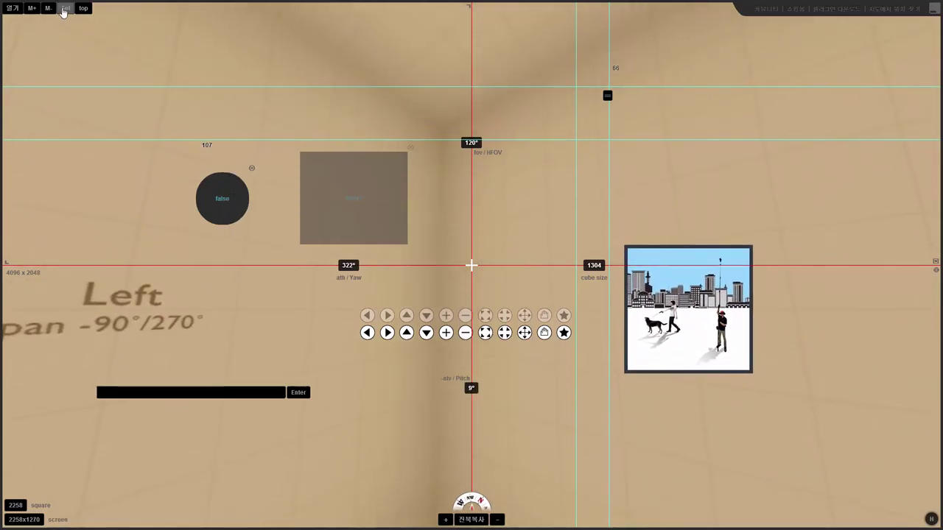
left_click(64, 10)
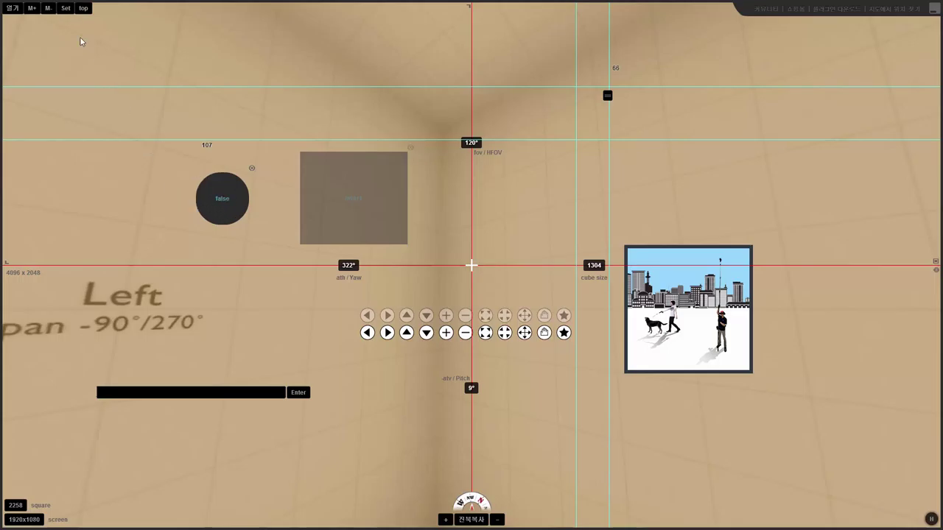
left_click(65, 8)
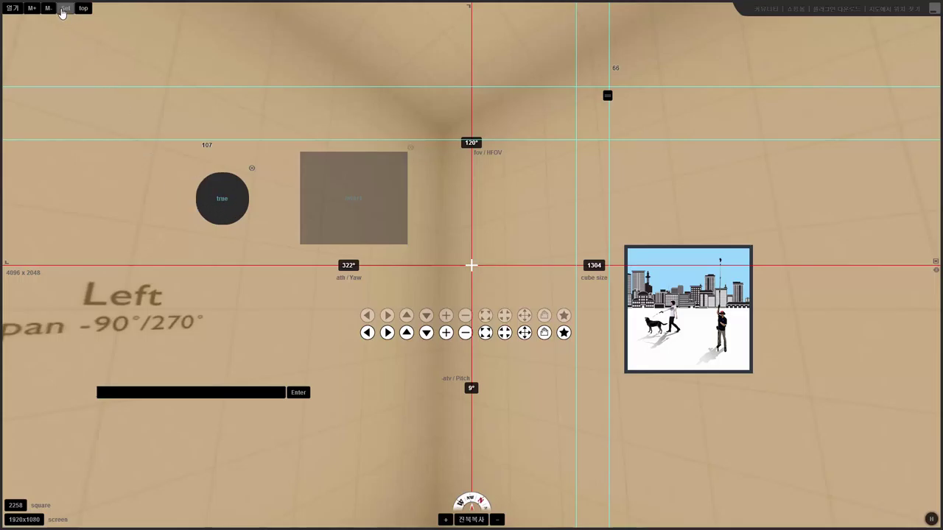
left_click(216, 220)
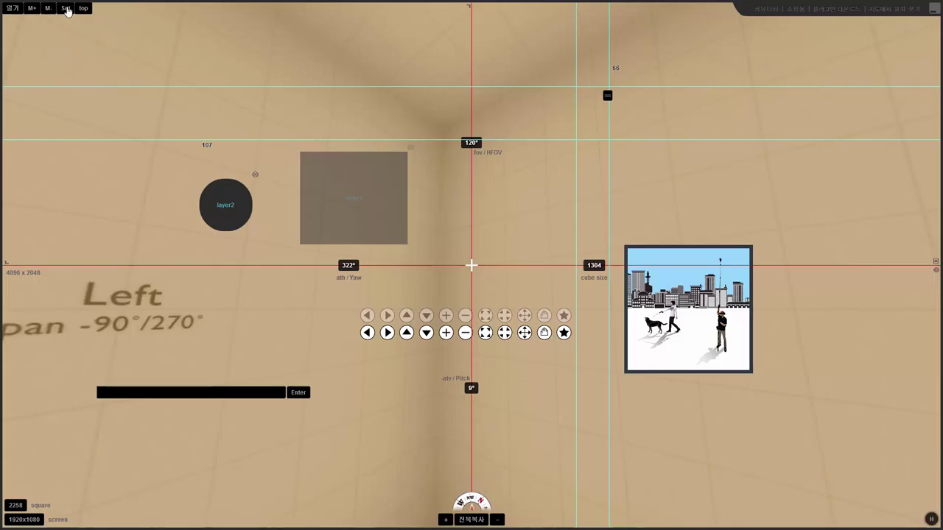
left_click(66, 11)
Apply the adjustment command m(x,1), then shift layer2 right over layer1 and back left to x -505
left_click(190, 393)
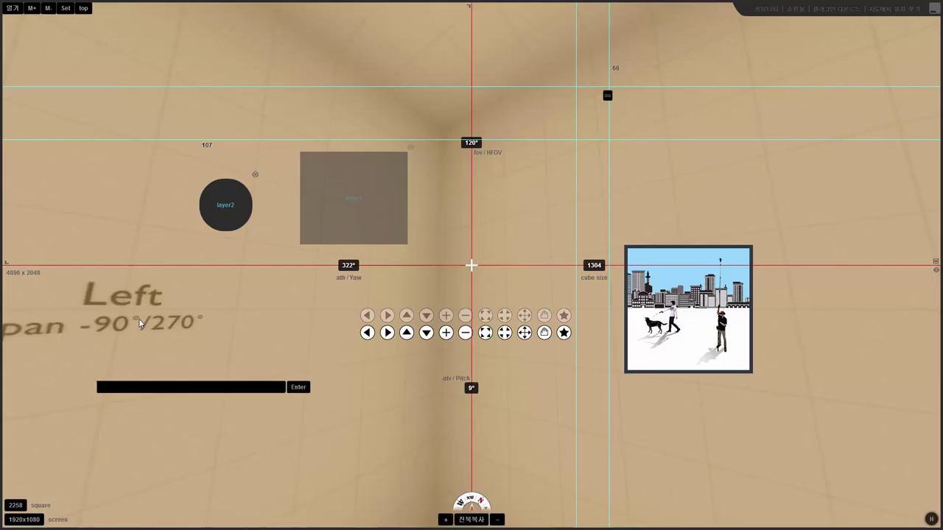
left_click(180, 389)
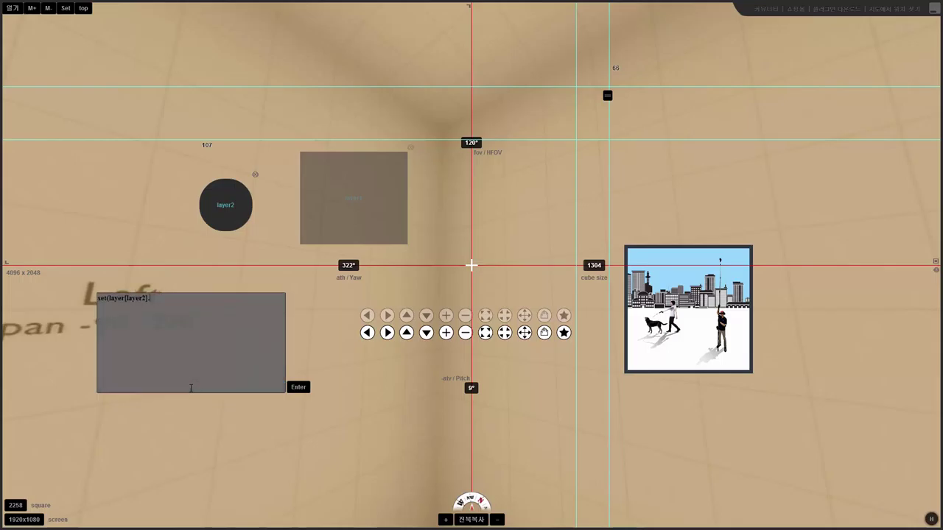
key("ctrl+a")
type("m(")
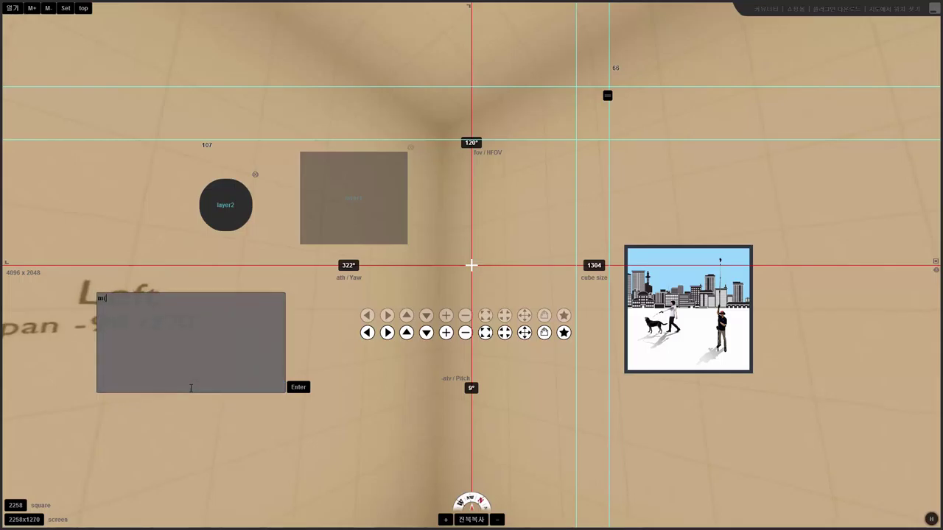
type("x,1)")
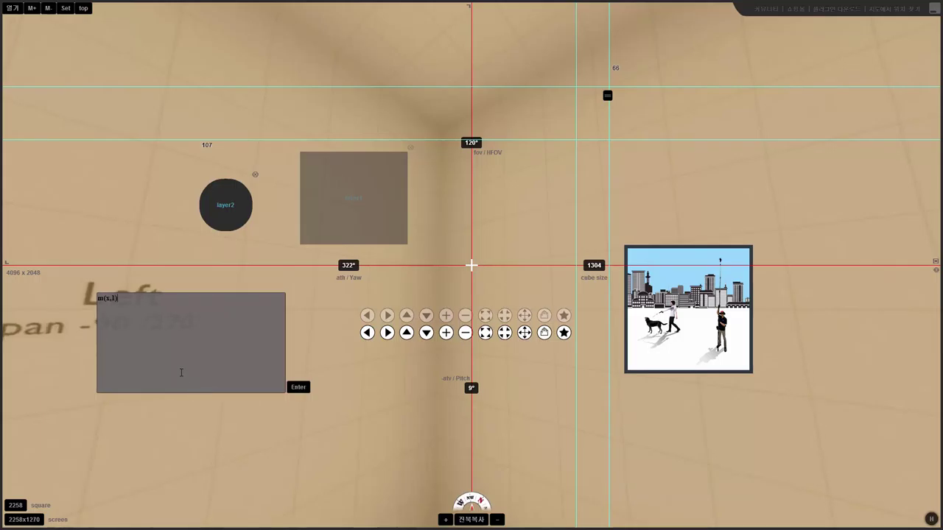
key("Return")
left_click(32, 9)
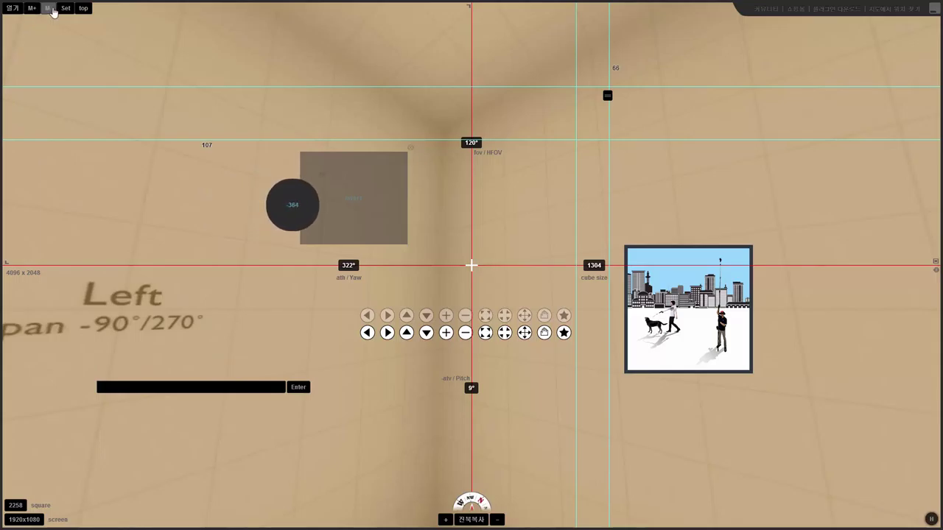
left_click(50, 9)
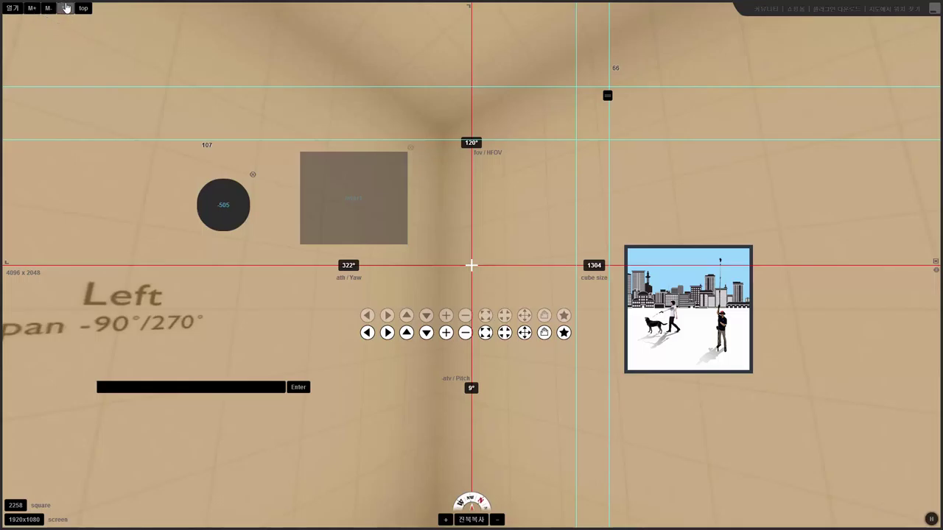
Try to change the adjustment command to target the rounded edge with a step of 0.5
left_click(174, 384)
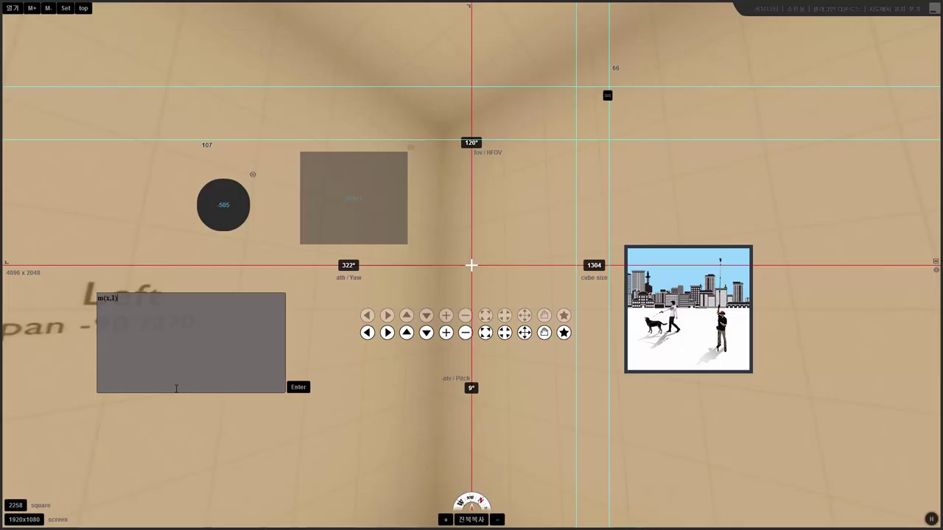
key("BackSpace")
key("BackSpace")
key("BackSpace")
type("roudedge,0.5")
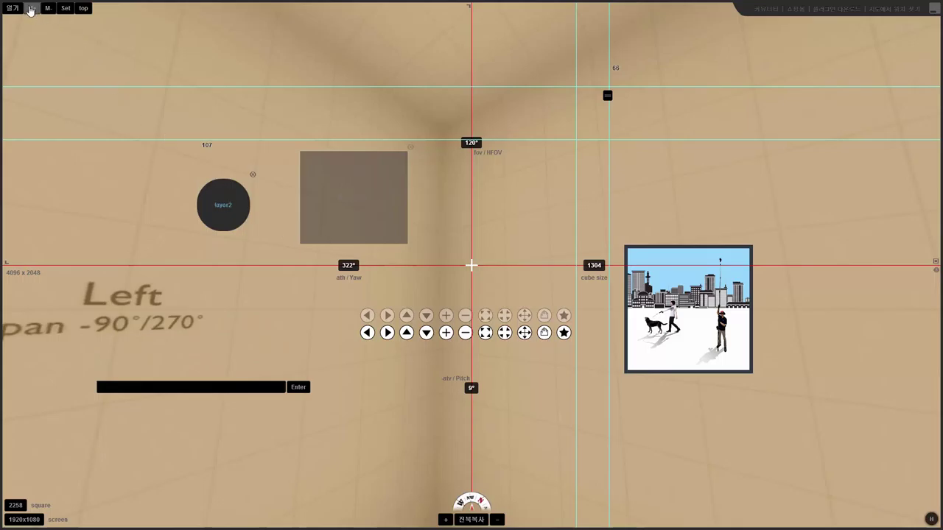
Move layer1 slightly left and apply the adjustment command m(roundedge,0.5)
left_click_drag(384, 215, 371, 216)
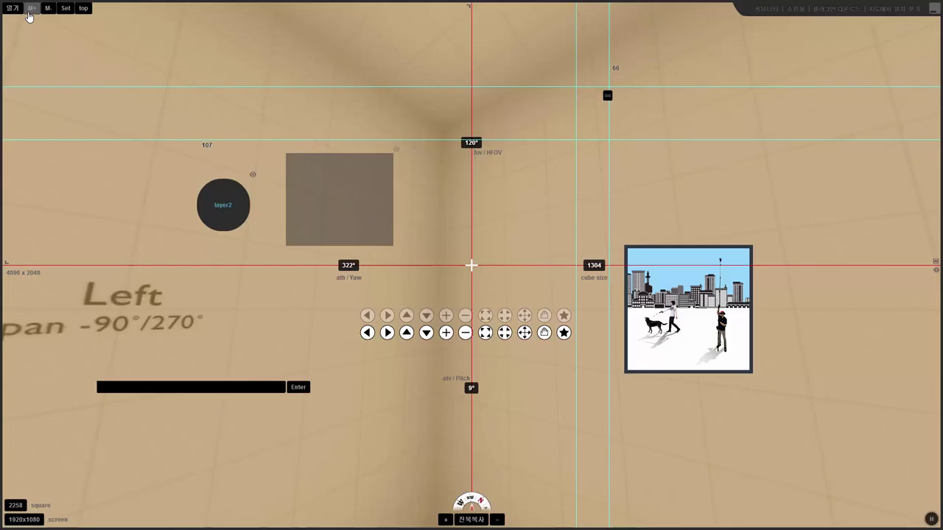
left_click(162, 386)
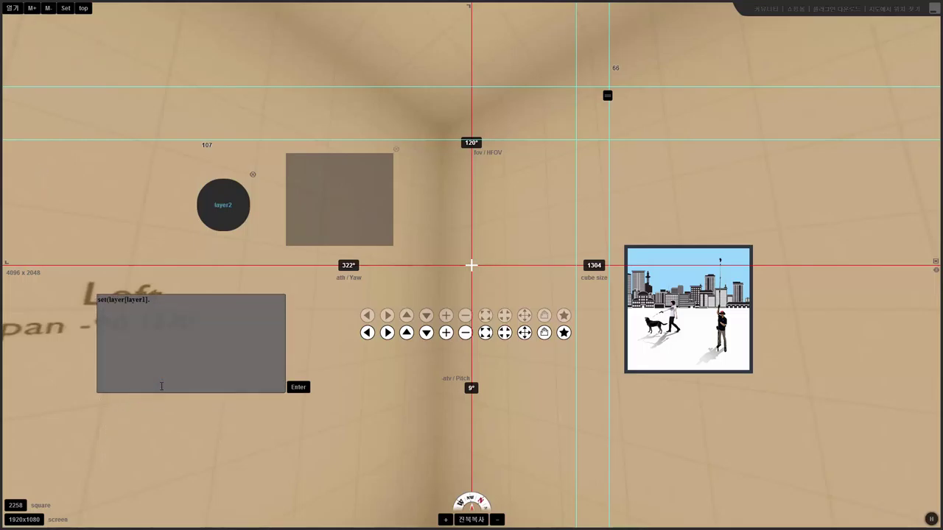
key("ctrl+a")
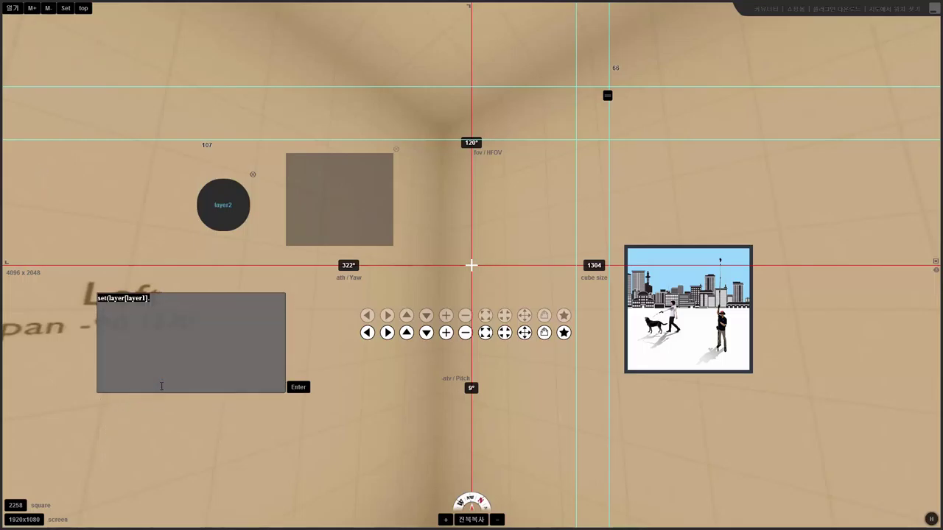
type("m(")
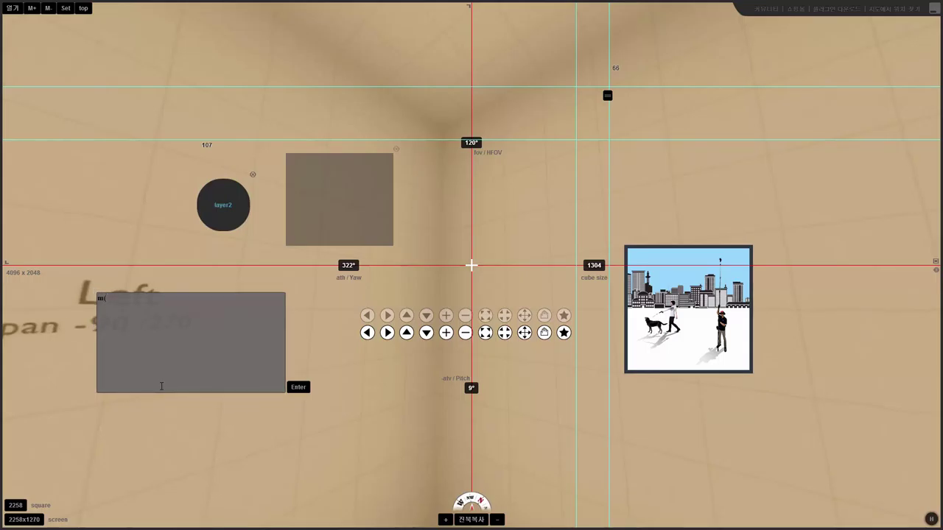
type("rou")
type("ndedge")
type("0,")
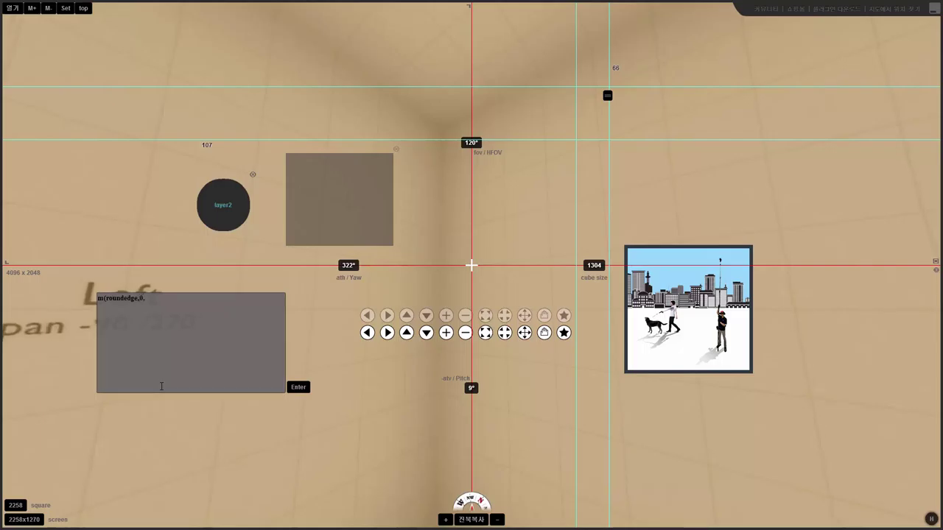
type("5)")
key("Return")
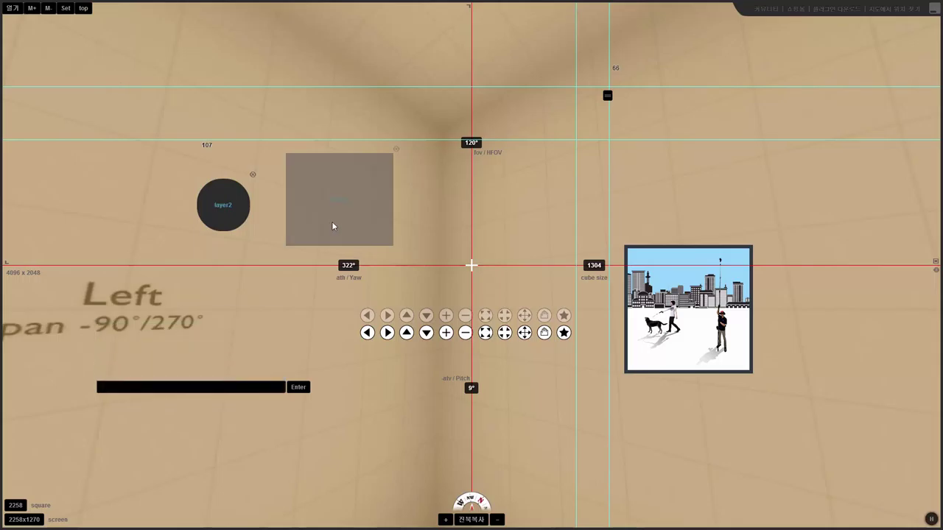
Round layer1's corners strongly, reduce them to a moderate radius, and move layer1 slightly up and right
left_click(31, 12)
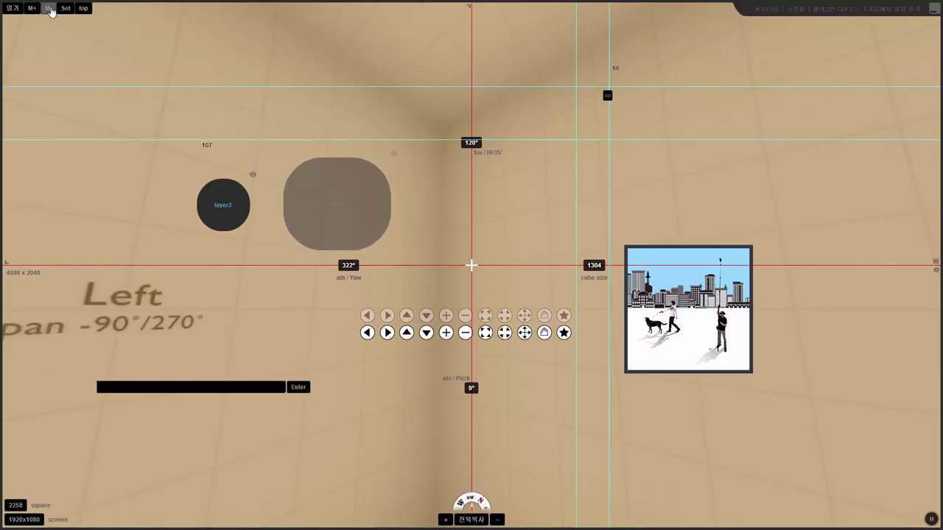
left_click(50, 9)
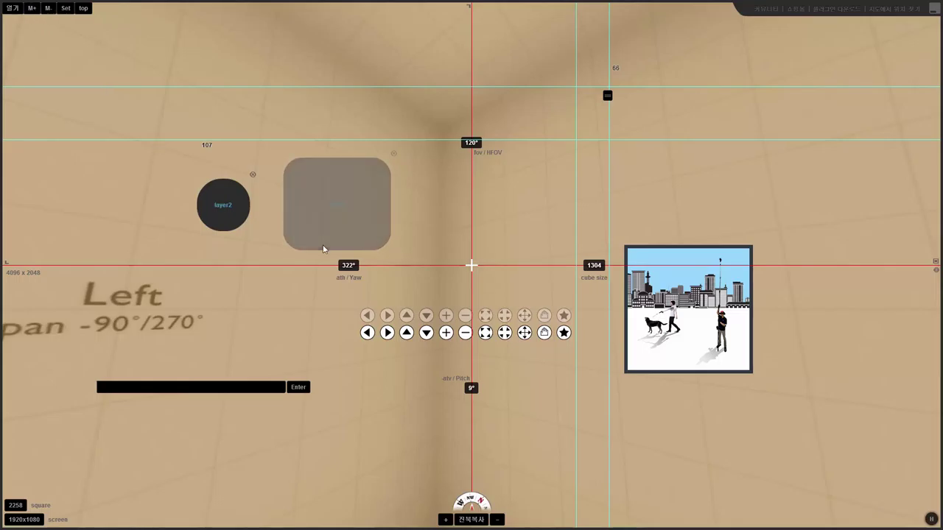
left_click_drag(364, 215, 367, 213)
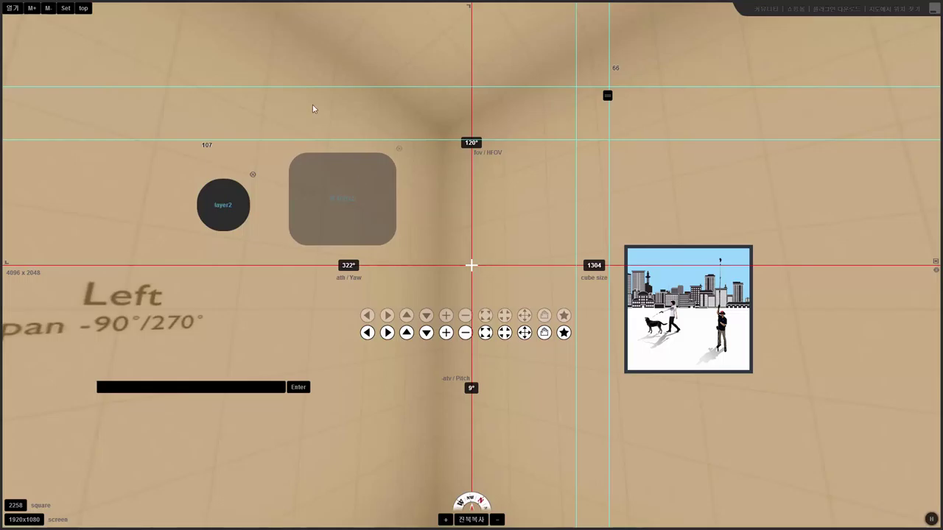
Move layer2 and layer1 further left, and shift the navigation button bar to the left
left_click_drag(216, 222, 177, 213)
mouse_move(307, 216)
left_mouse_down()
mouse_move(277, 222)
mouse_move(320, 231)
left_mouse_up()
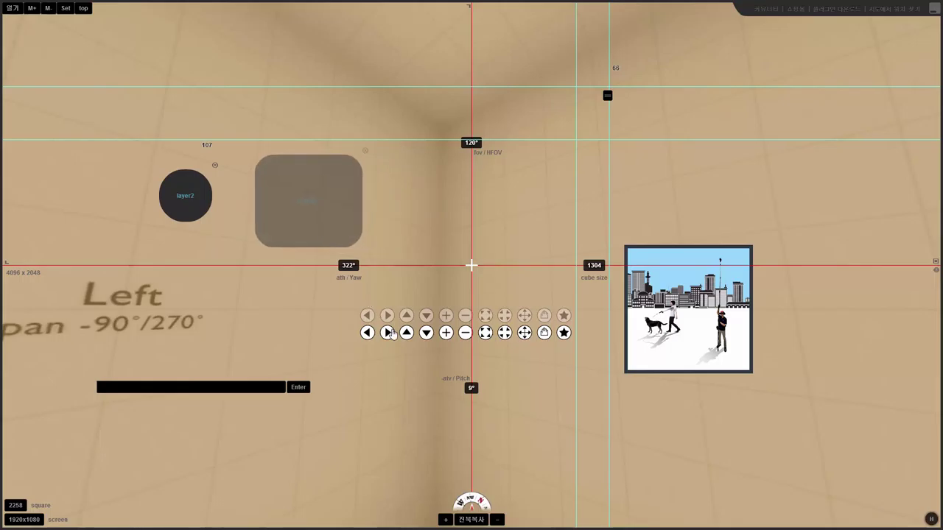
left_click_drag(391, 333, 348, 342)
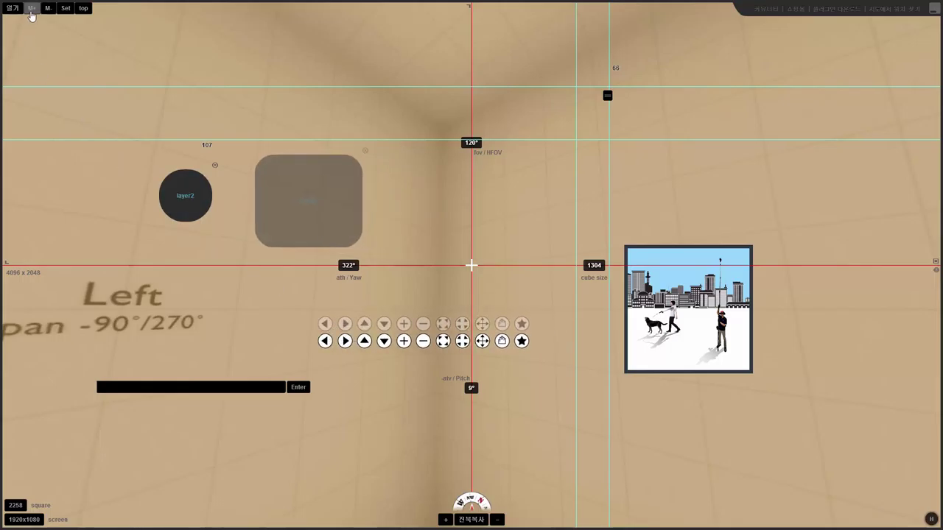
left_click_drag(368, 402, 331, 368)
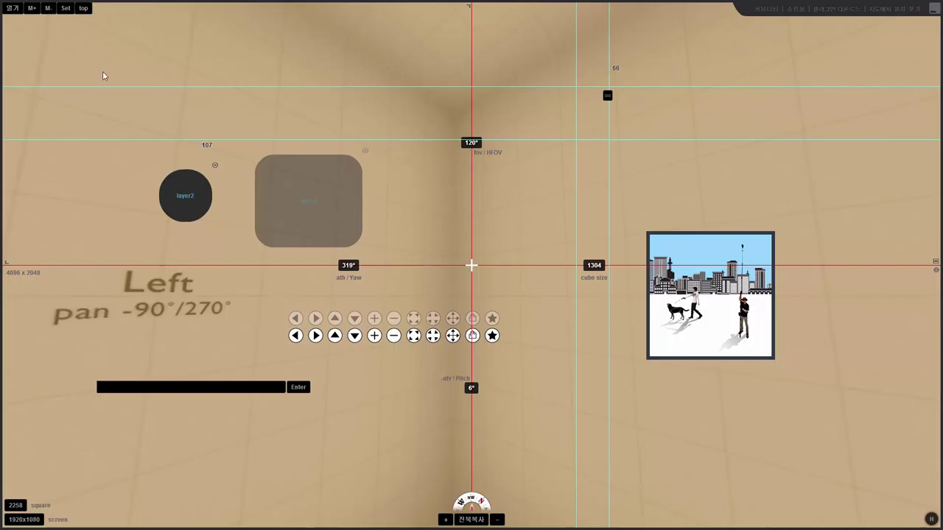
Remove layer1 and layer2 from the panorama
left_click_drag(309, 215, 316, 220)
left_click(370, 157)
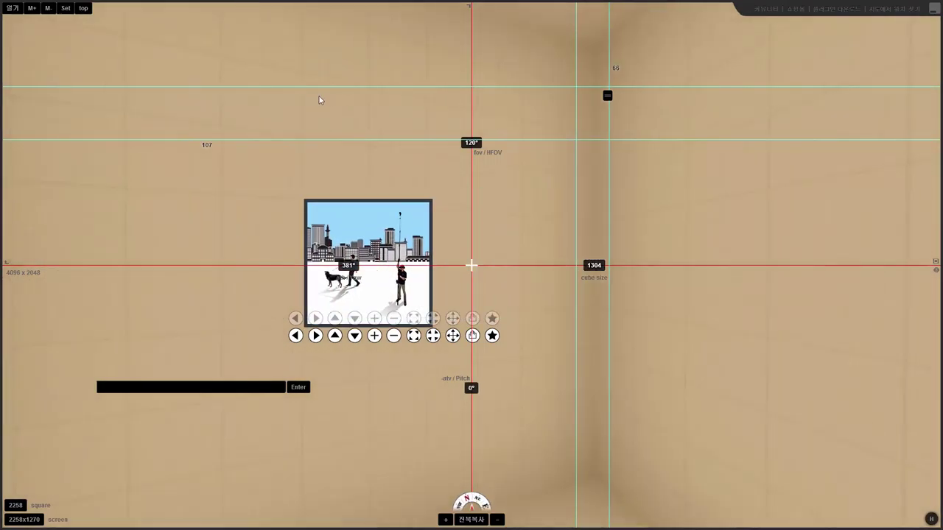
left_click_drag(318, 100, 543, 100)
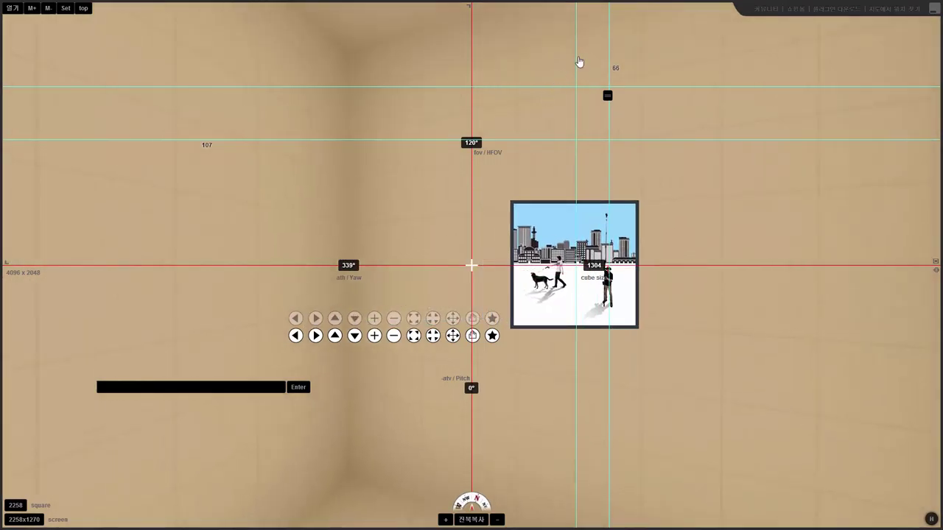
Move both vertical guides to the left part of the panorama and space them 124 px apart
left_click_drag(579, 62, 162, 59)
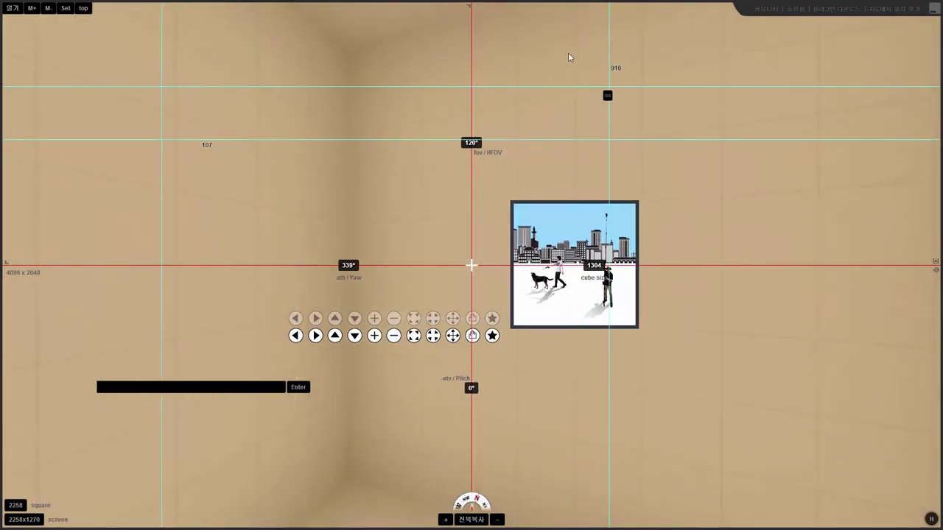
left_click_drag(601, 46, 233, 53)
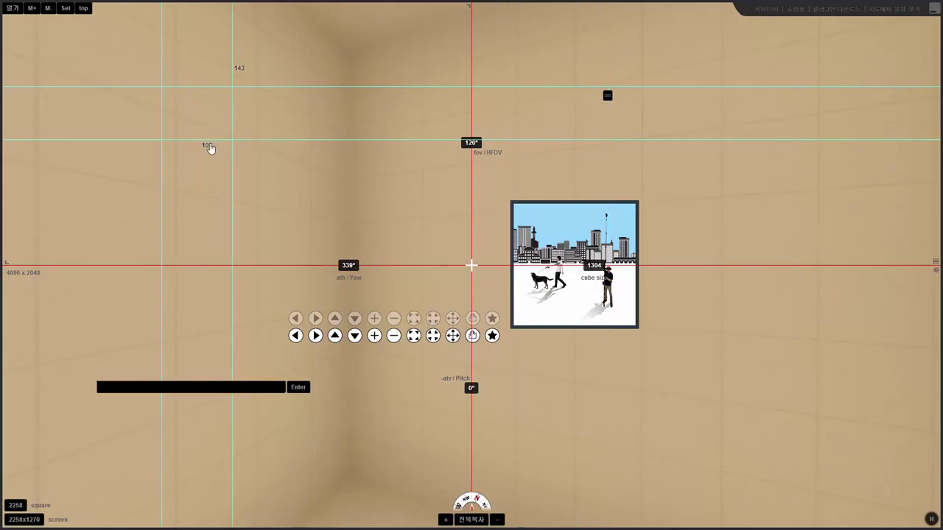
left_click_drag(233, 120, 223, 116)
Create two 124 × 107 px layers from the guides, nudging the first down and placing the second above it
left_click(607, 95)
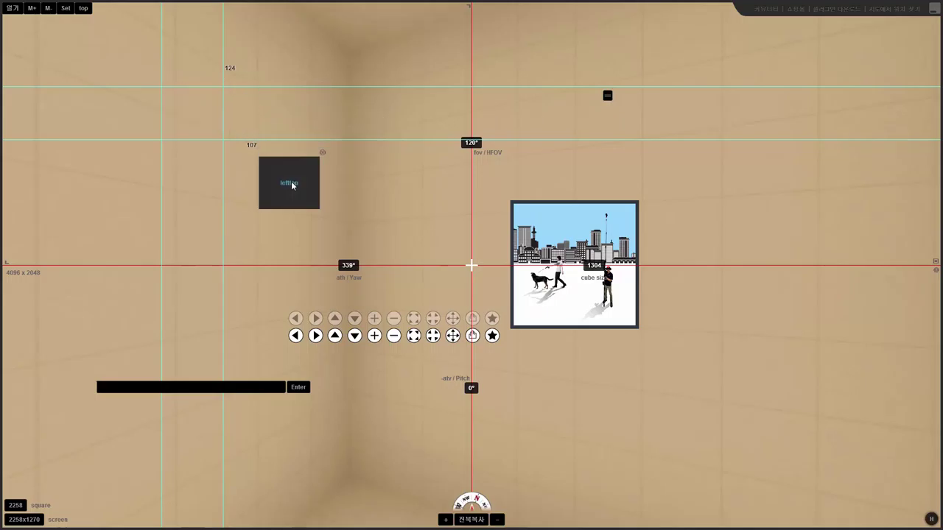
left_click(291, 186)
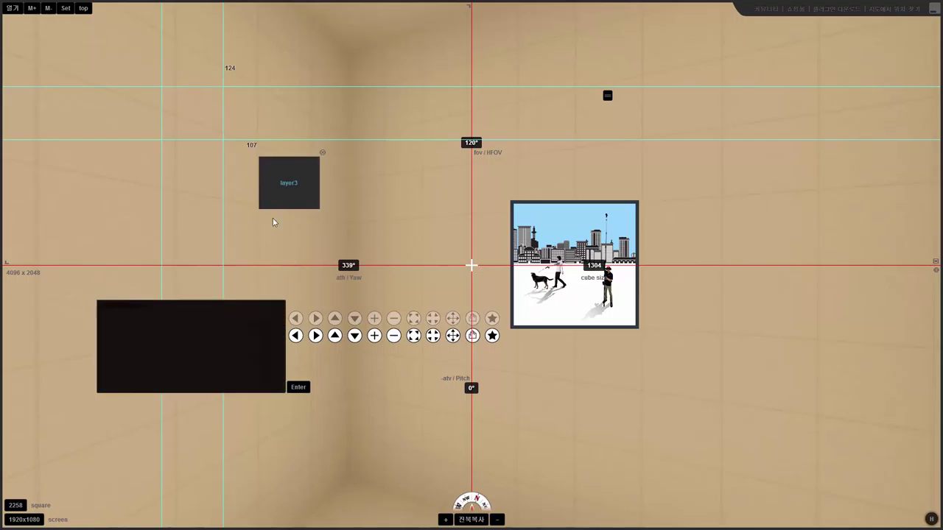
left_click(244, 382)
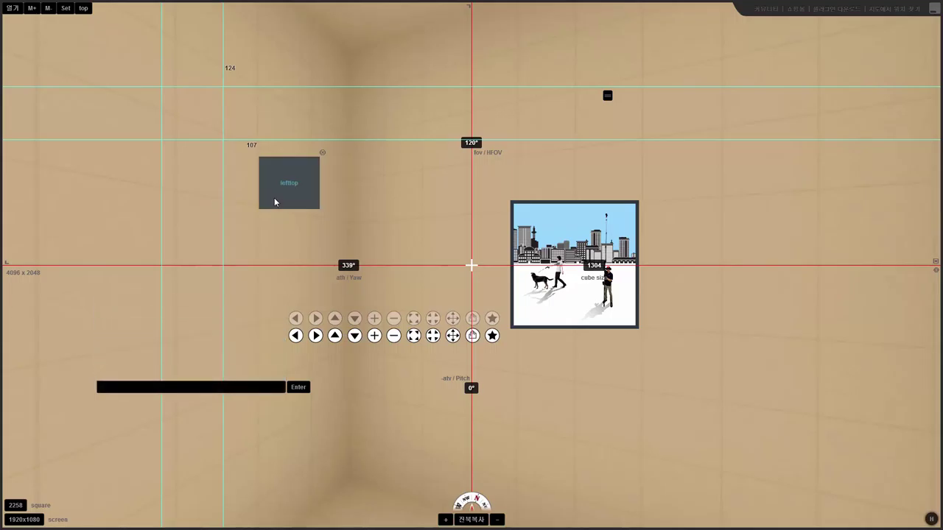
left_click_drag(279, 193, 282, 203)
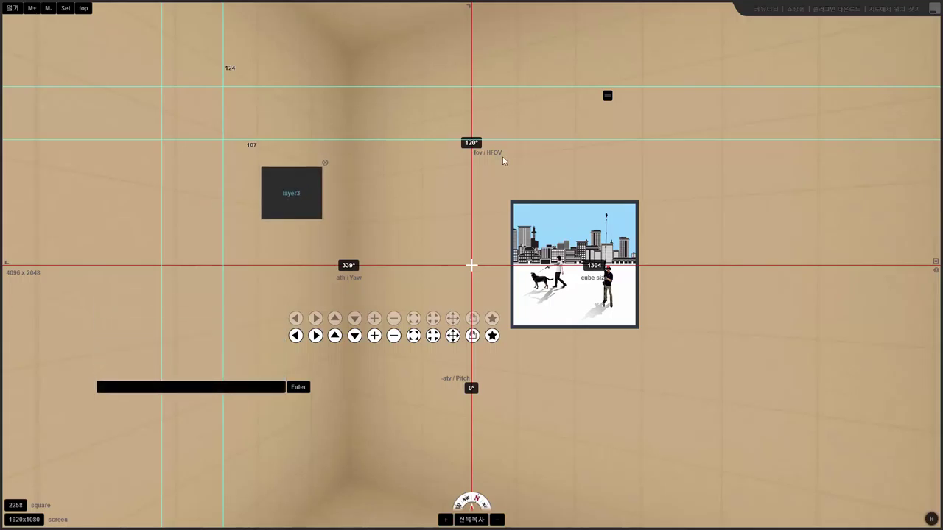
left_click(607, 95)
left_click_drag(186, 108, 282, 51)
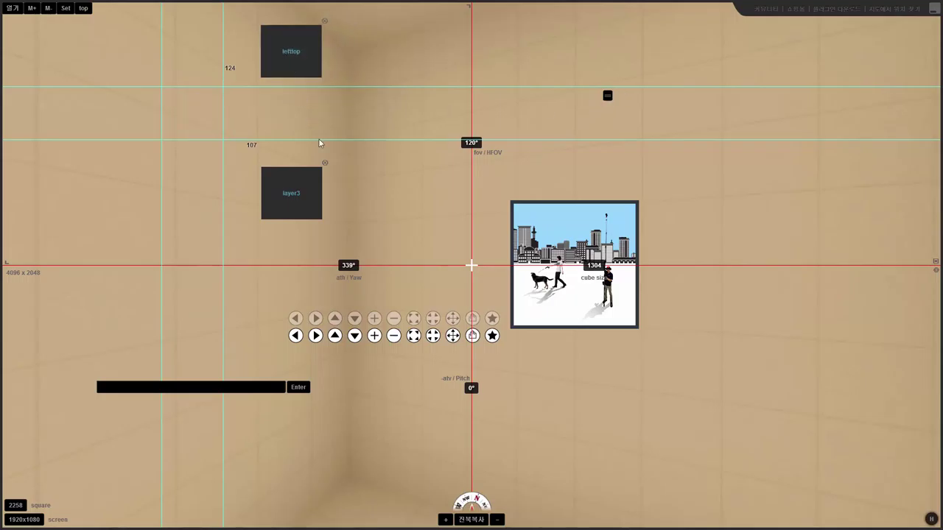
Load the set(layer[...]. command prefix for layer4, and replace it with the one for layer3
left_click(292, 62)
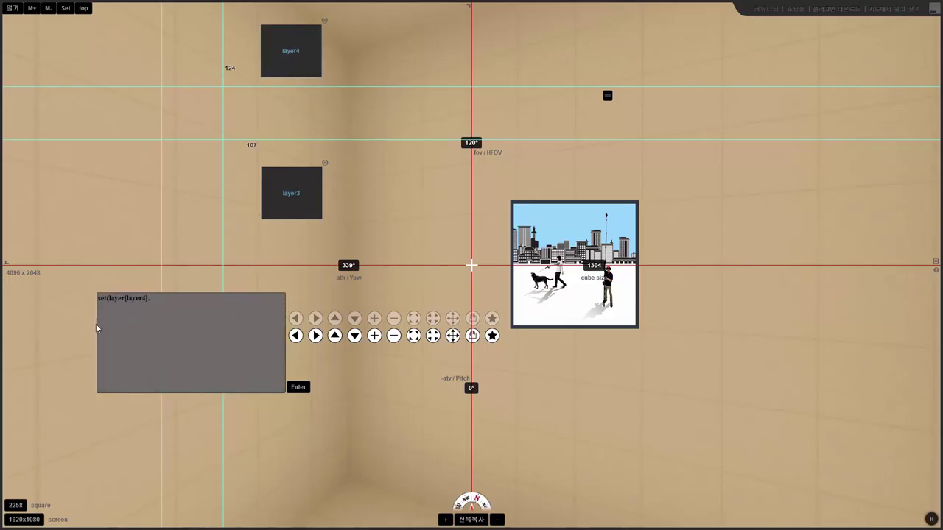
mouse_move(145, 384)
left_click(154, 311)
left_click(297, 200)
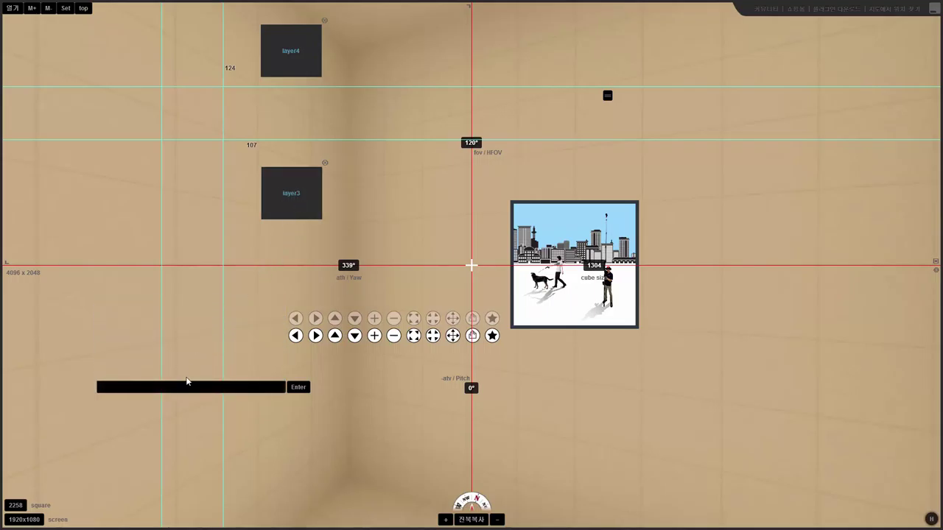
mouse_move(186, 381)
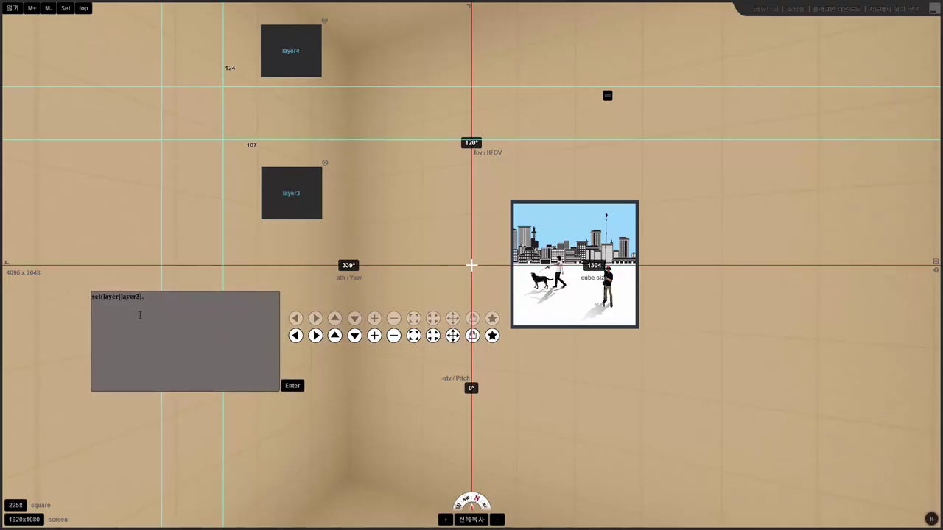
key("shift+Left")
key("shift+Left")
key("shift+Left")
key("shift+Left")
key("shift+Left")
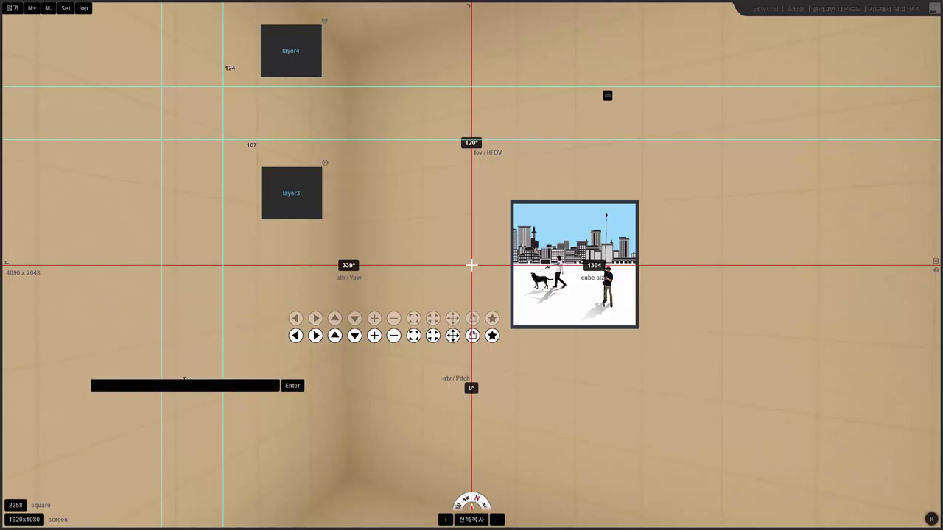
key("shift+Left")
key("shift+Left")
key("shift+Left")
key("shift+Left")
key("shift+Left")
key("shift+Left")
key("shift+Left")
key("shift+Left")
mouse_move(232, 385)
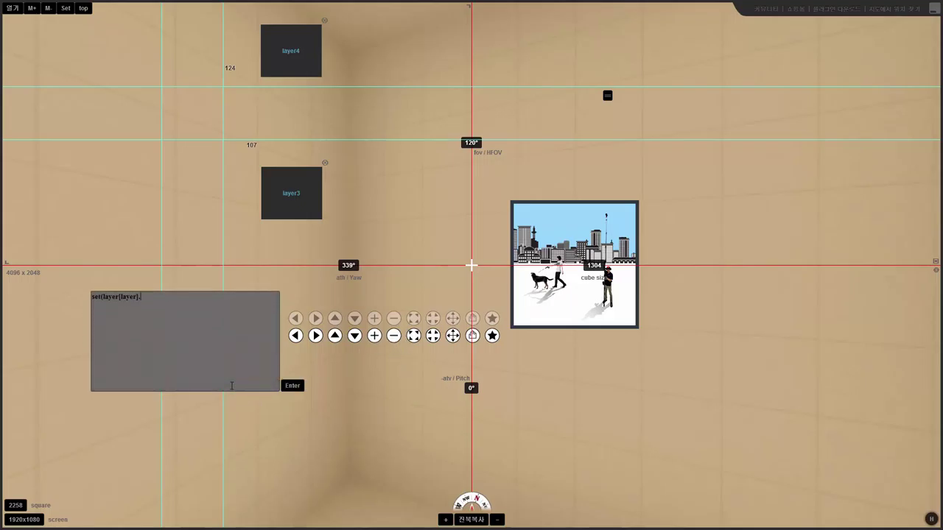
key("shift+Left")
key("shift+Left")
key("shift+Left")
key("shift+Left")
key("shift+Left")
key("shift+Left")
key("shift+Left")
key("shift+Left")
key("shift+Left")
key("shift+Left")
key("shift+Left")
key("shift+Left")
key("shift+Left")
key("shift+Left")
key("shift+Left")
key("shift+Left")
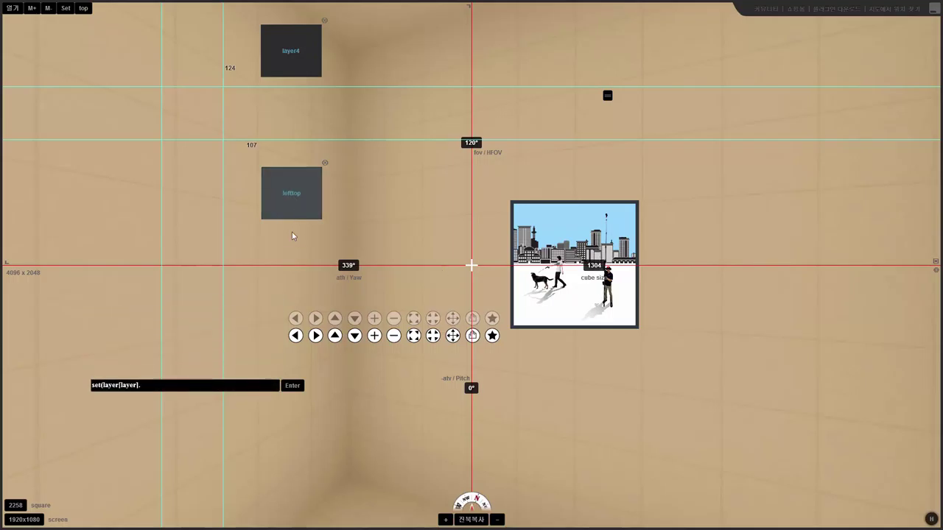
Colour layer3 red with the command set(layer[layer3].backgroundcolor, 0xFF0000)
left_click(292, 193)
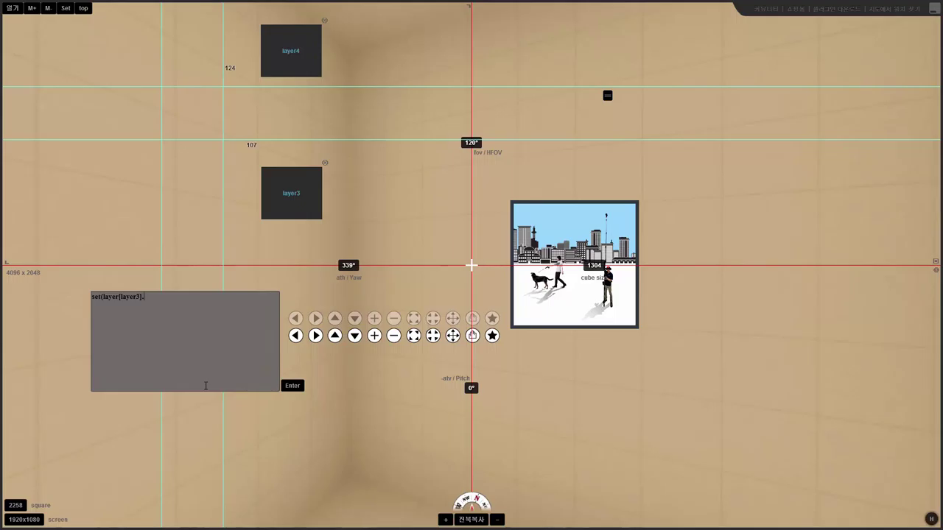
type("backgroundcolor, 0xFF0000))")
key("BackSpace")
key("Return")
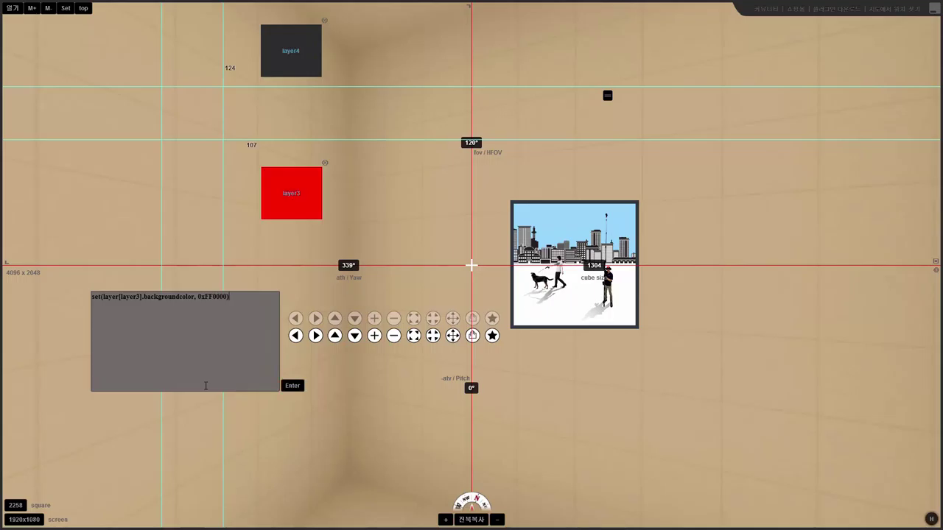
Shift the red layer3 right and back left, and remove both layer3 and layer4
left_click(283, 200)
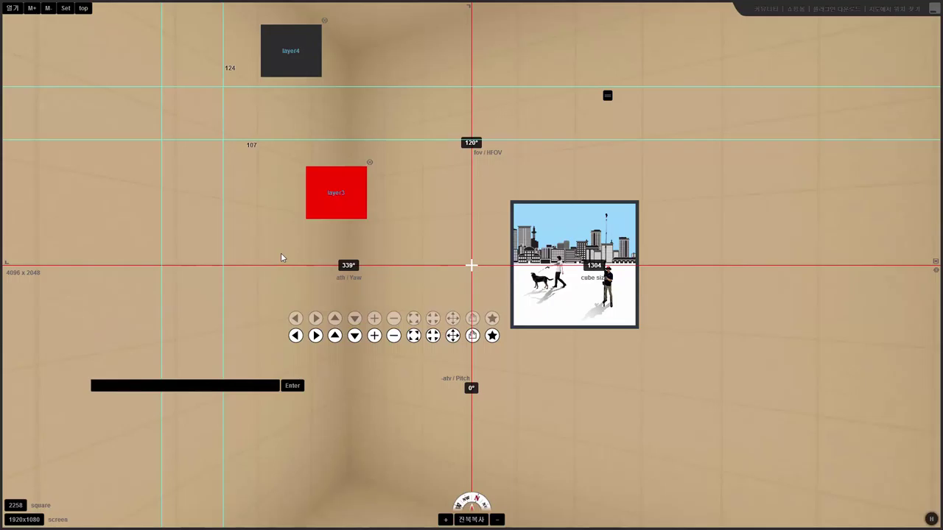
left_click(207, 385)
left_click(304, 55)
left_click(323, 198)
left_click_drag(309, 208, 290, 223)
left_click(350, 177)
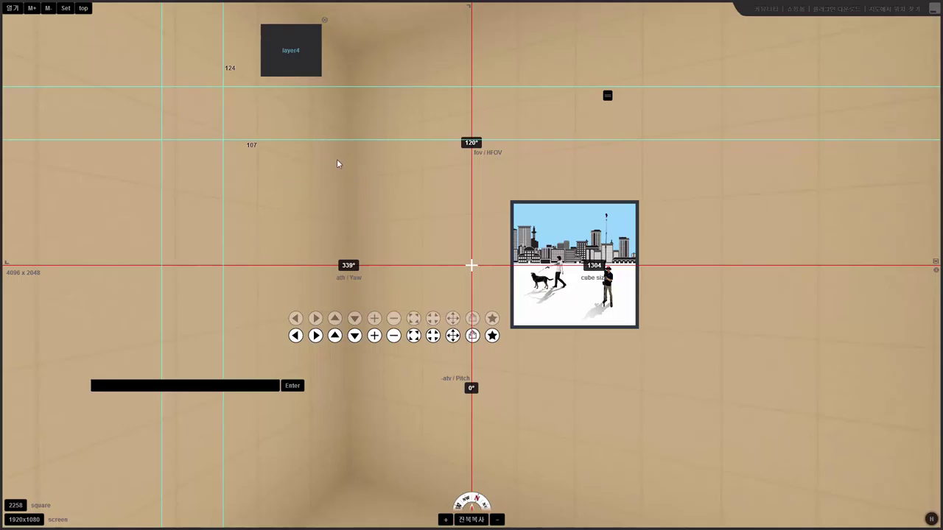
left_click(324, 21)
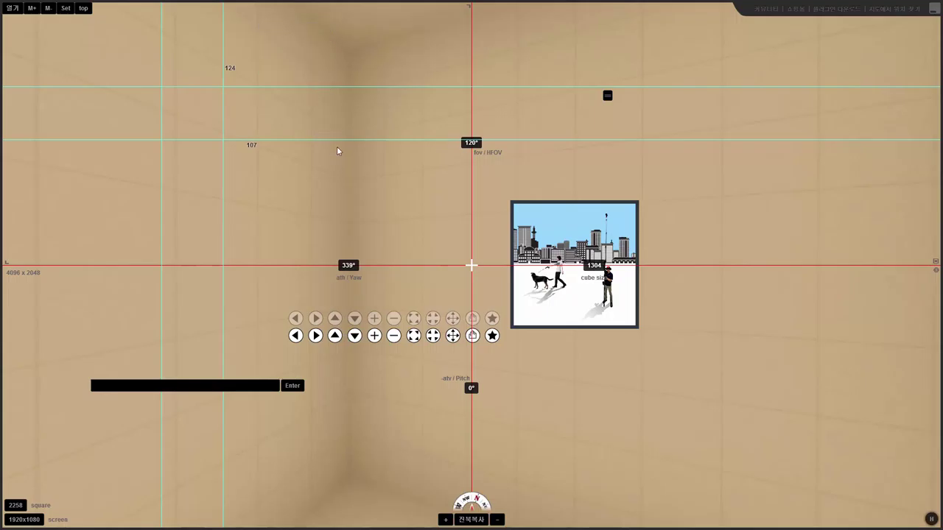
Clear all horizontal and vertical guides from the panorama, moving the last two out to the screen edges
left_click(249, 147)
left_click(230, 71)
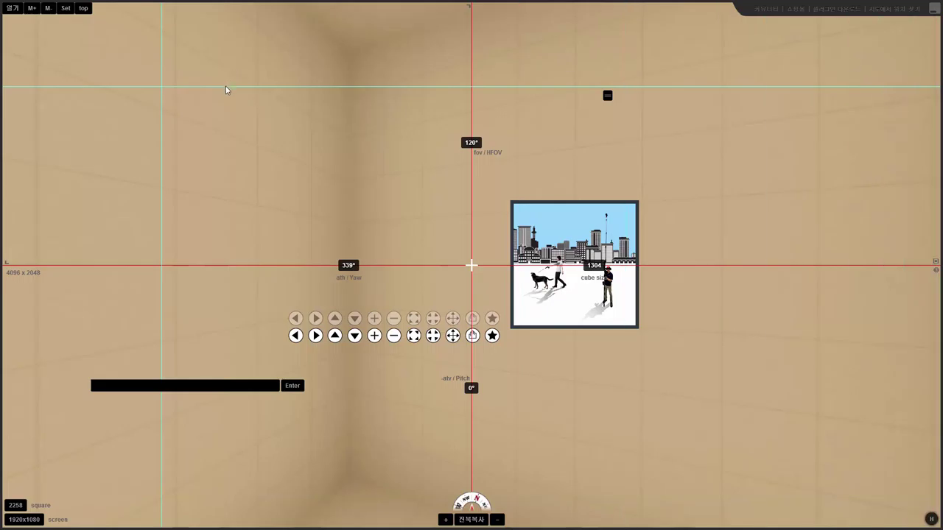
left_click_drag(228, 93, 270, 4)
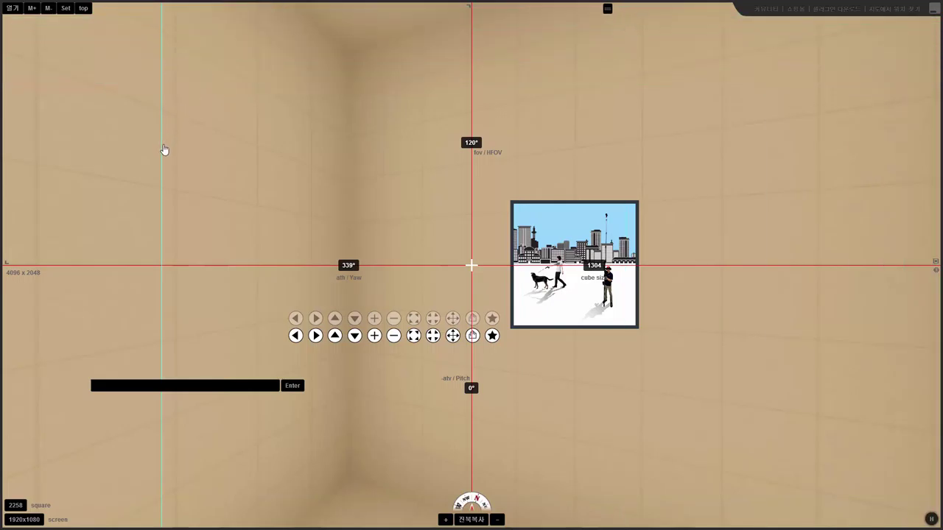
left_click_drag(163, 150, 1, 152)
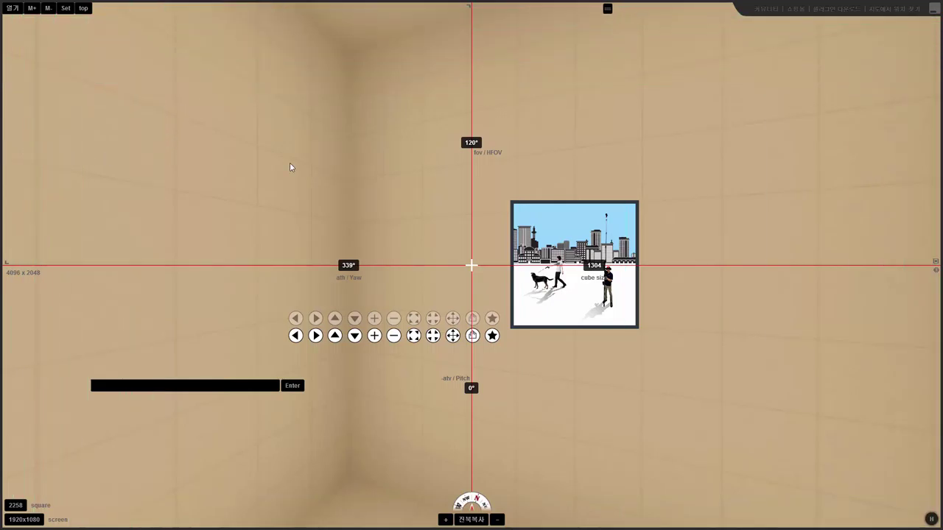
Move the command input box lower and the navigation button bar to the lower left of the panorama
left_click_drag(294, 164, 303, 124)
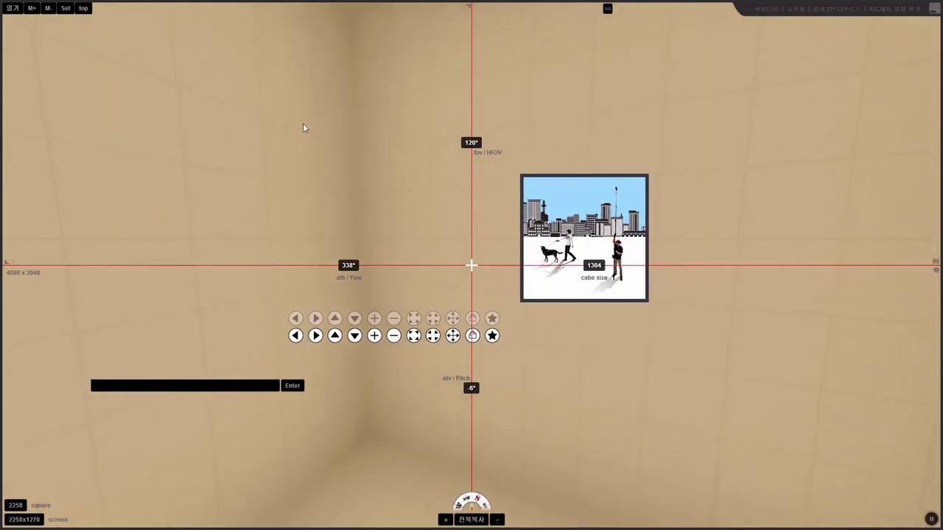
left_click(240, 385)
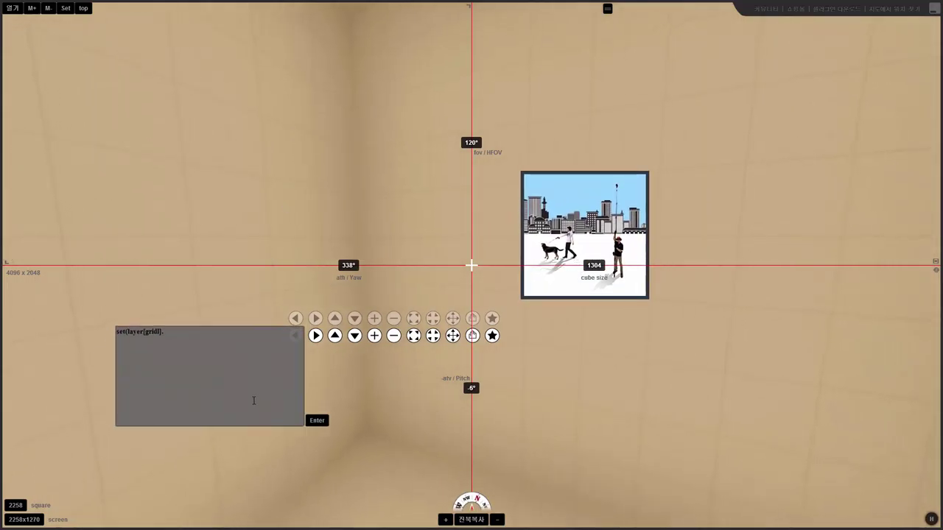
left_click_drag(369, 322, 144, 347)
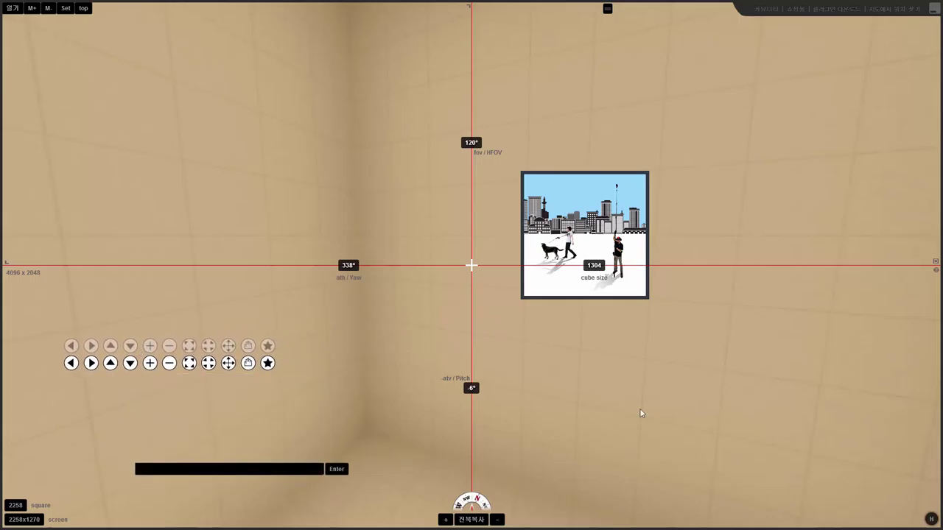
Switch the hotspot edit mode on, off, and on again
right_click(302, 113)
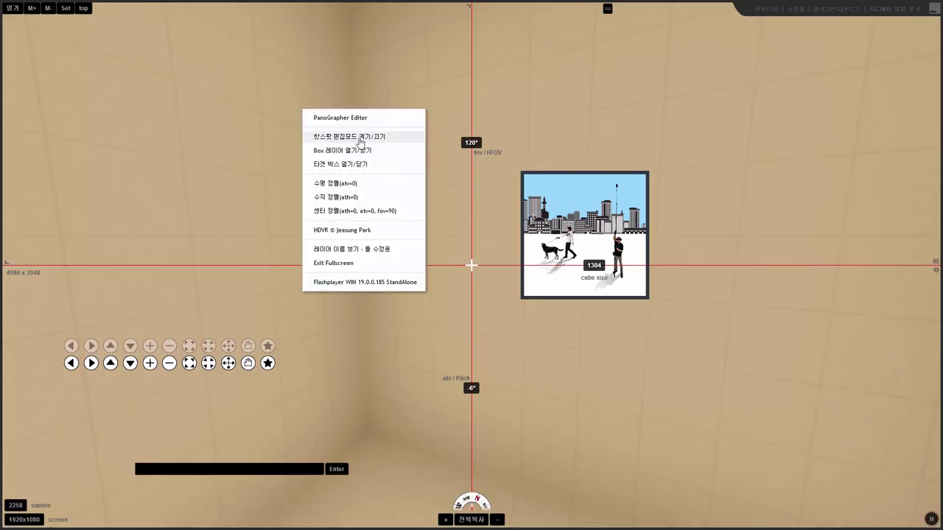
left_click(632, 370)
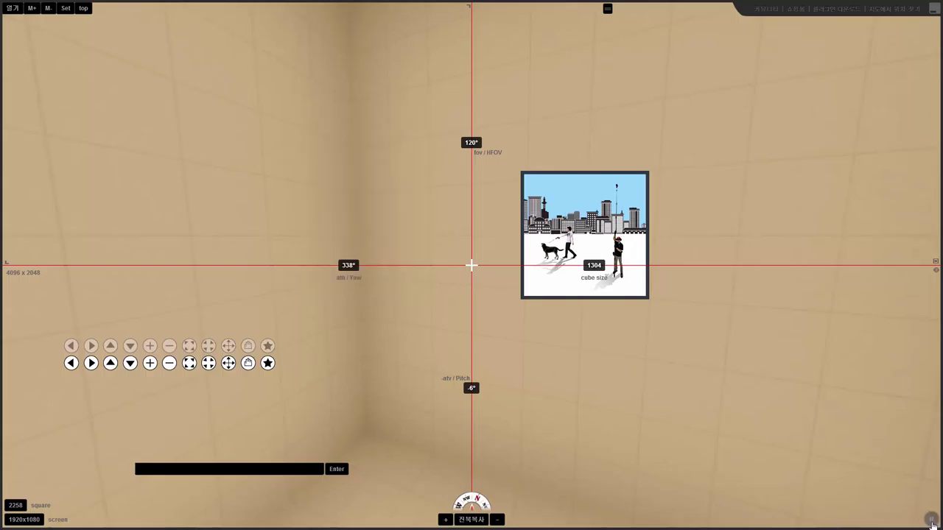
right_click(263, 166)
left_click(299, 193)
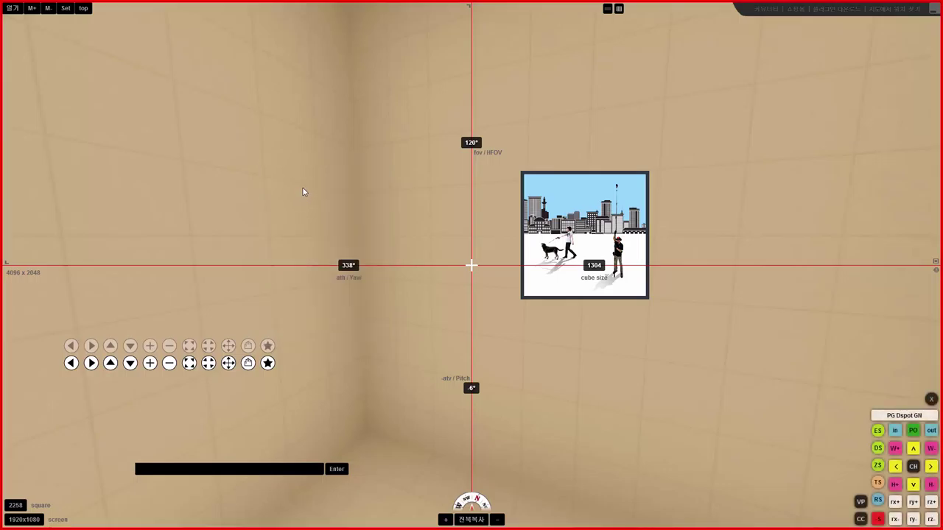
right_click(307, 165)
left_click(328, 190)
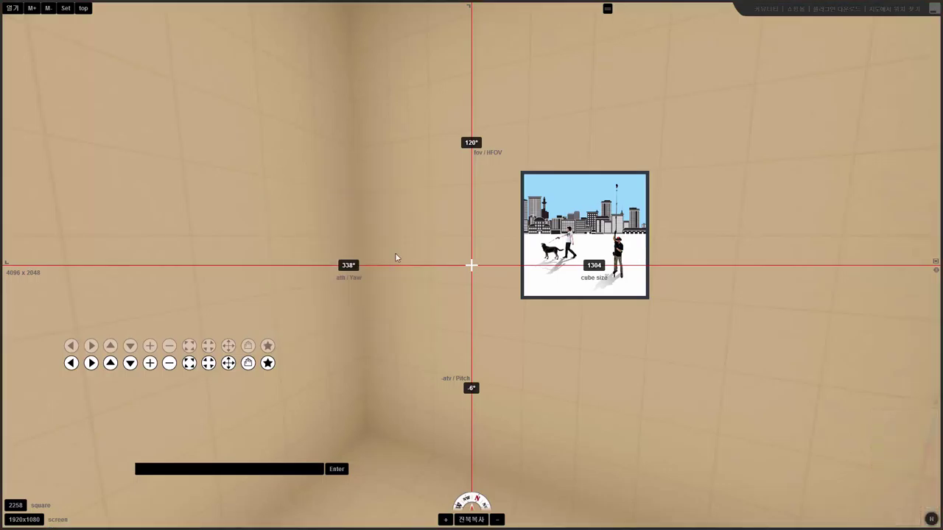
left_click(931, 520)
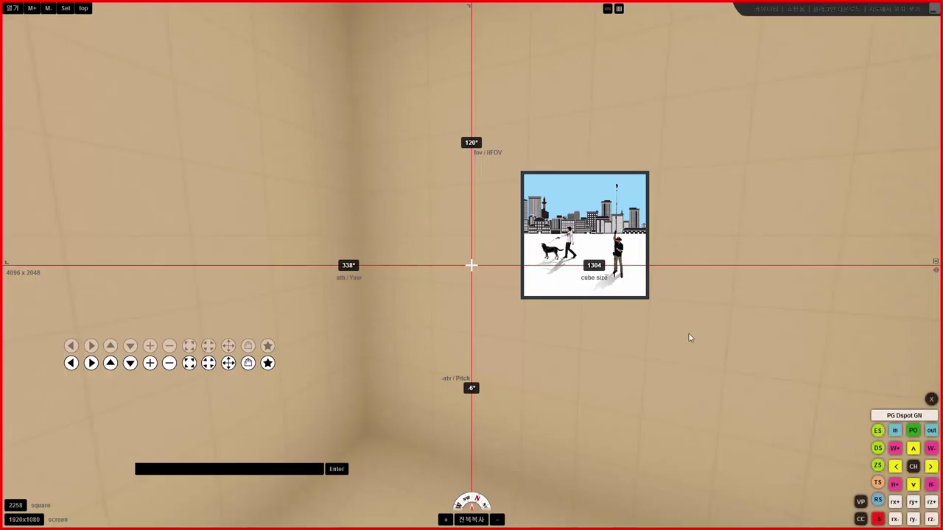
Add two hotspots to the panorama: one above the Right wall's label and one on the adjoining front wall
mouse_move(920, 6)
left_click_drag(394, 144, 175, 134)
left_click_drag(716, 174, 631, 147)
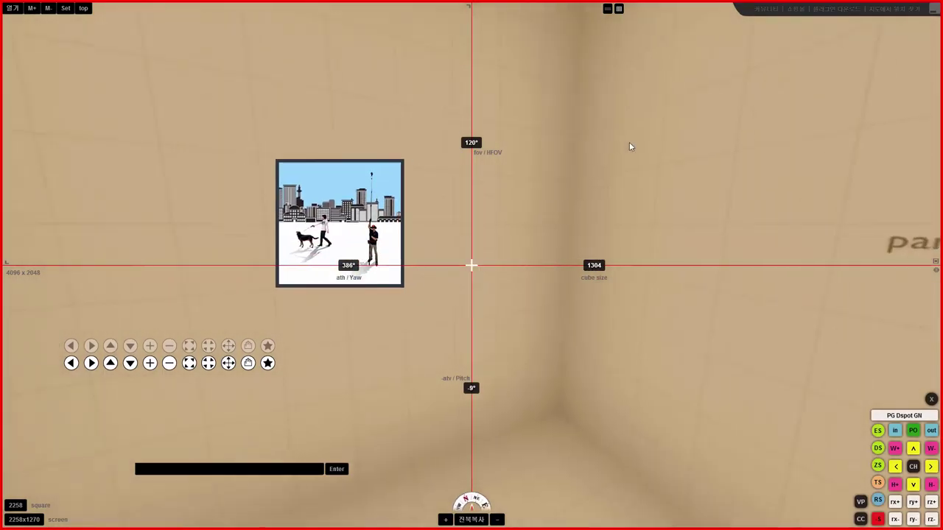
left_click_drag(539, 148, 425, 149)
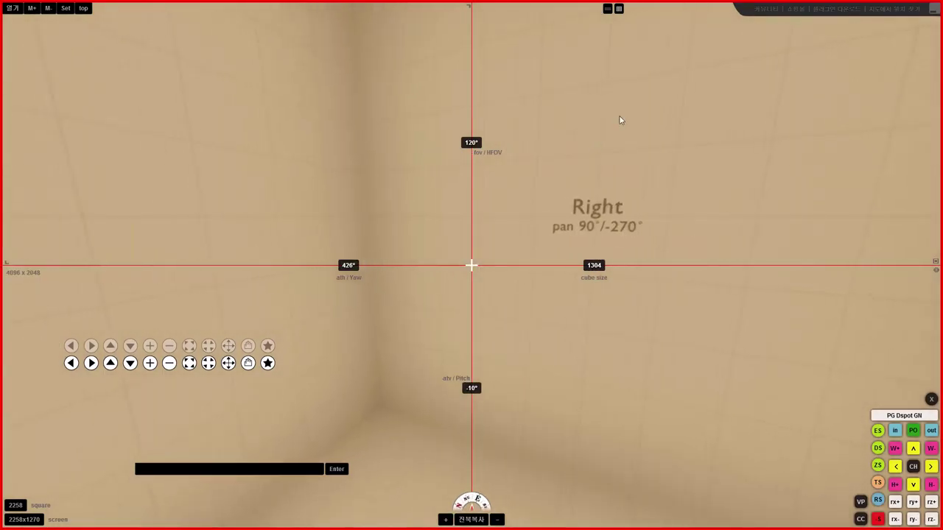
left_click(605, 83)
left_click(274, 158)
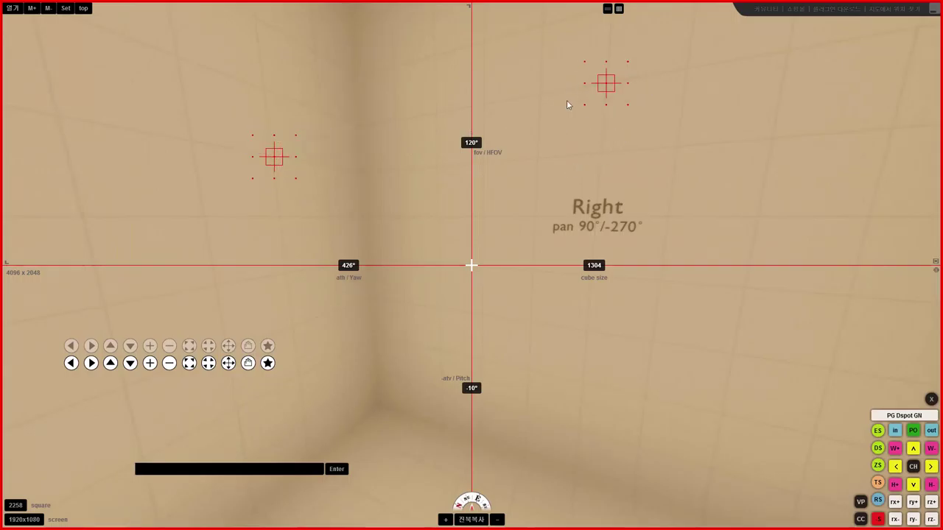
Set the edge of hotspot1 above the Right label to left and nudge the hotspot slightly up and left
mouse_move(604, 87)
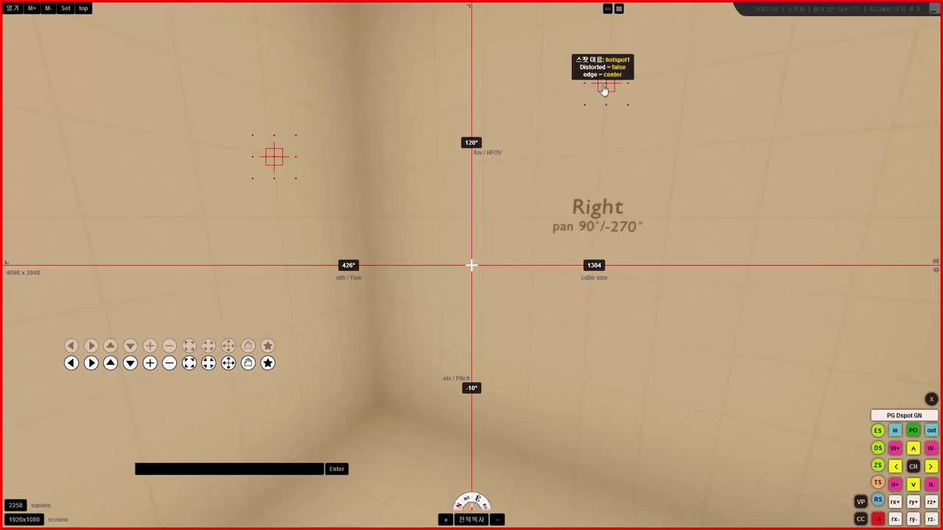
left_click(877, 431)
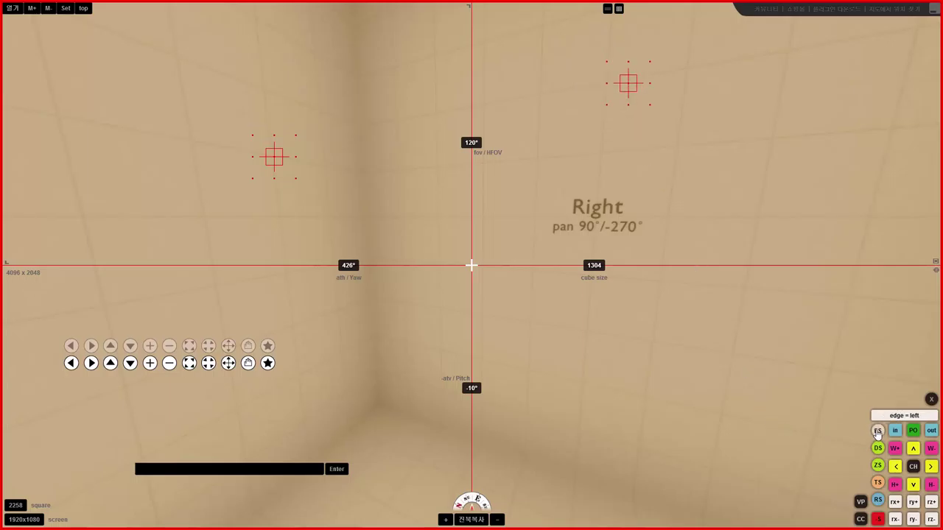
left_click(913, 449)
left_click(913, 448)
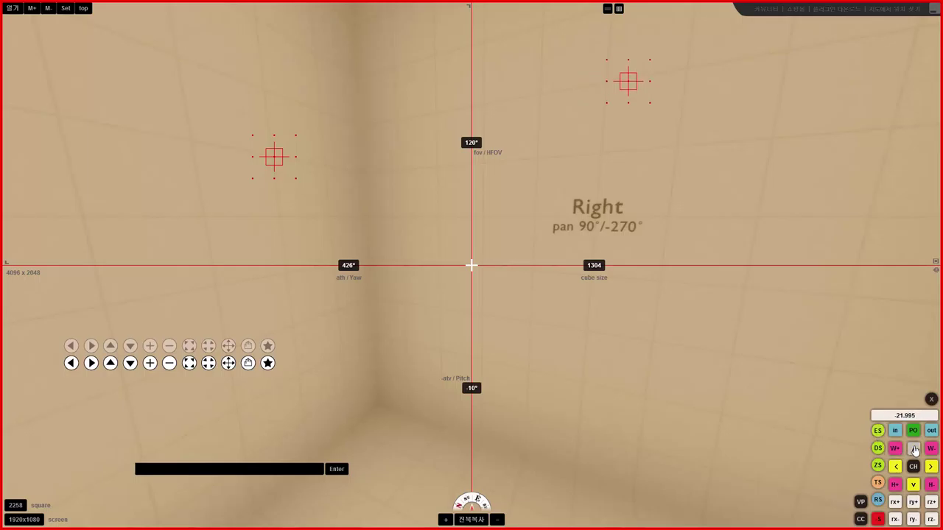
left_click(913, 448)
left_click(894, 467)
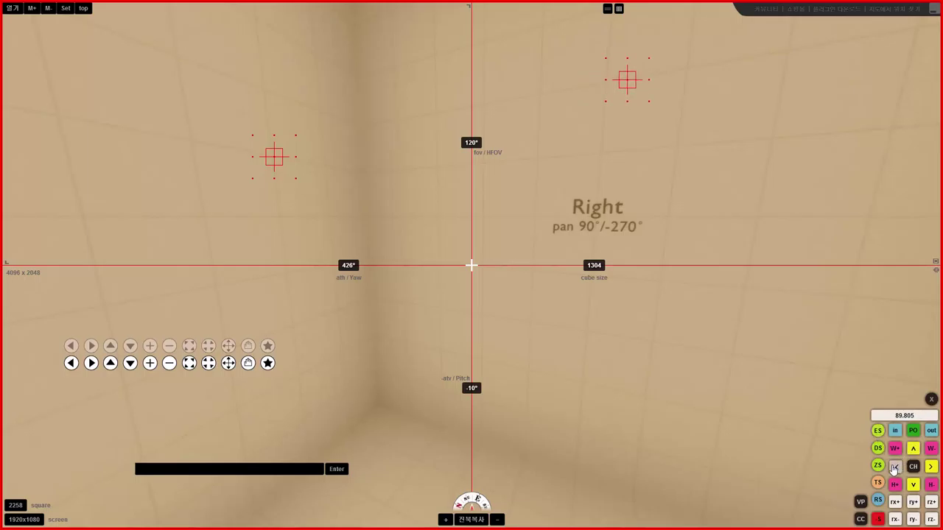
left_click(894, 468)
left_click(894, 468)
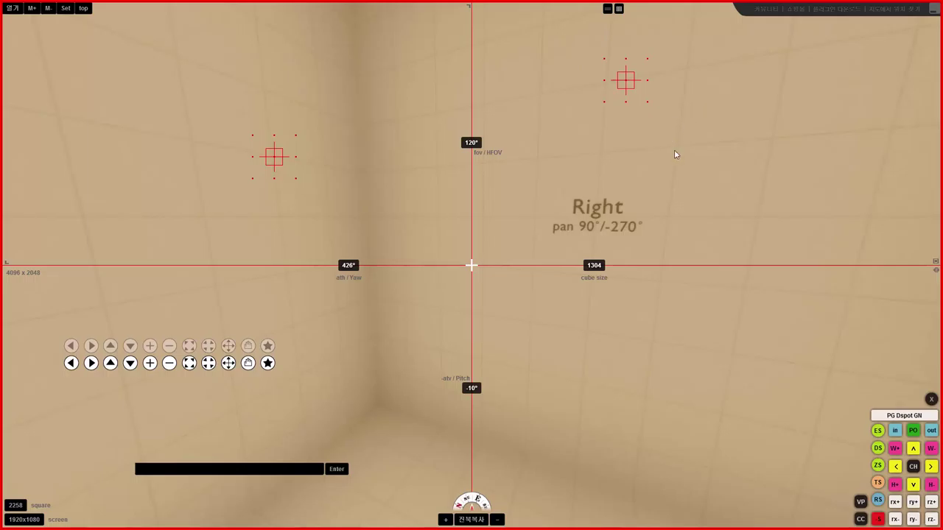
Move the PG Dspot GN control pad inward, away from the corner of the view
left_click(913, 468)
left_click(911, 431)
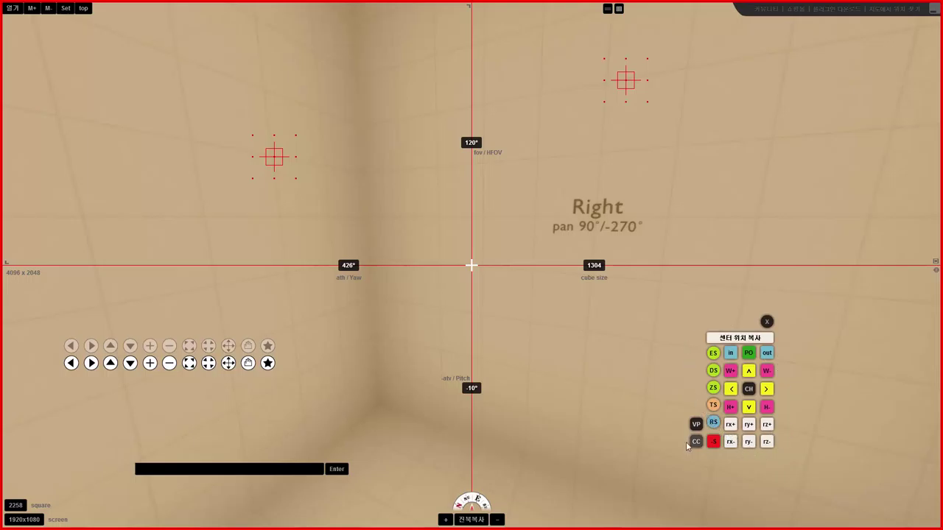
Reposition hotspot1 on the Right wall so it sits close to the corner with the front wall
left_click_drag(287, 190, 650, 218)
left_click_drag(741, 180, 661, 223)
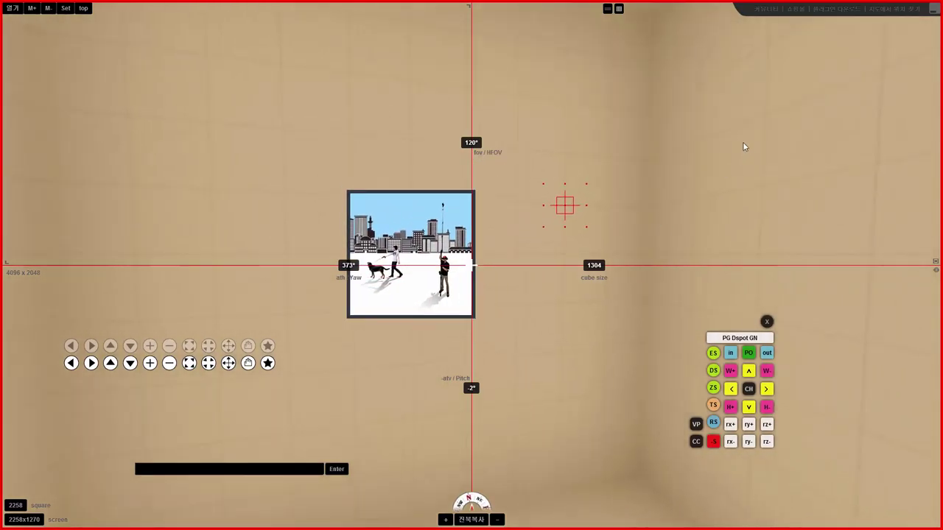
left_click_drag(742, 145, 548, 219)
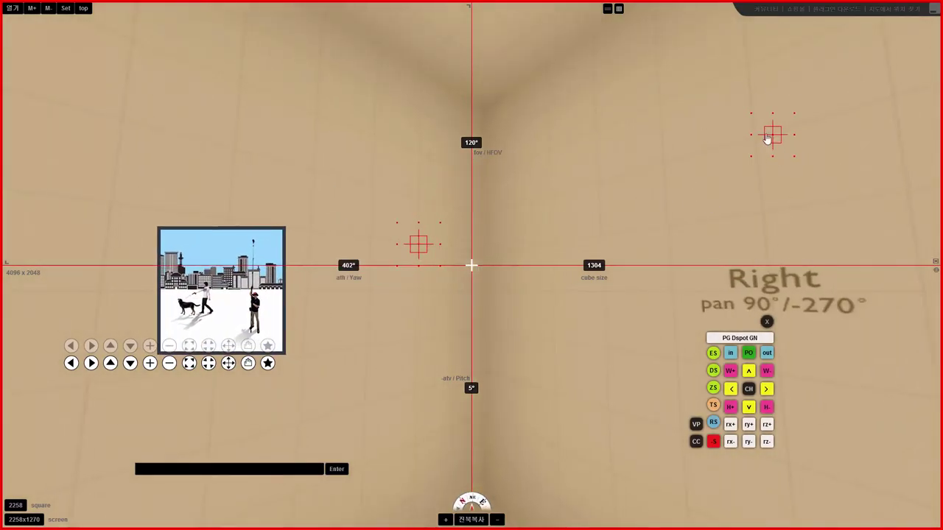
mouse_move(768, 139)
left_mouse_down()
mouse_move(553, 168)
mouse_move(573, 173)
left_mouse_up()
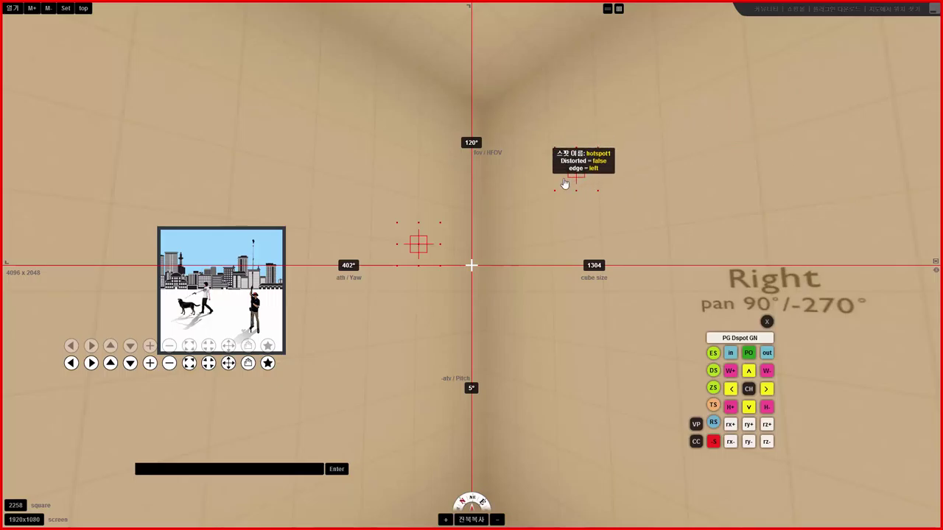
Delete hotspot1 and hotspot2, and try to delete the city picture hotspot as well
left_click(713, 444)
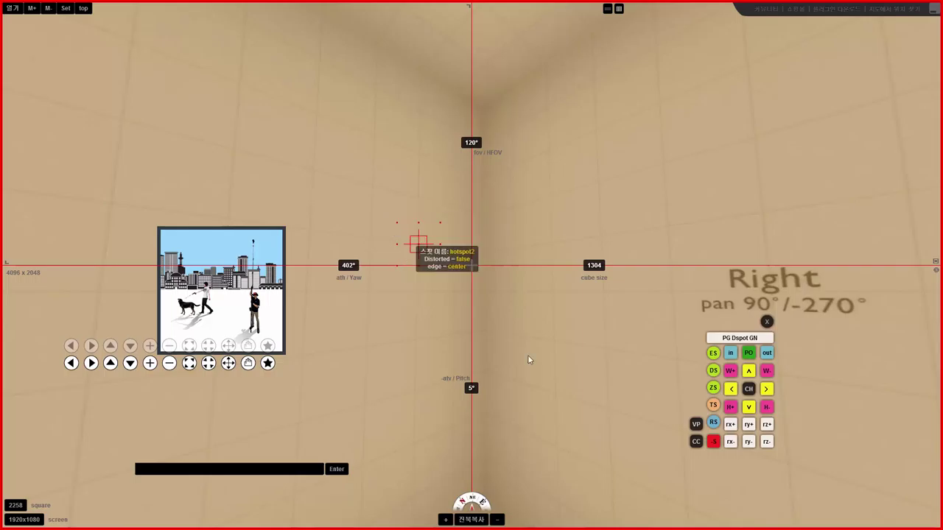
left_click(712, 442)
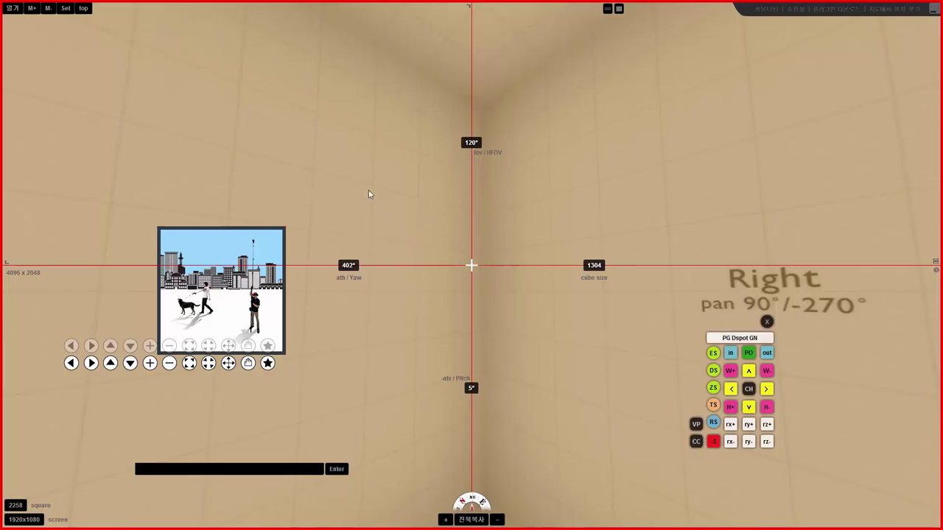
left_click_drag(368, 194, 587, 174)
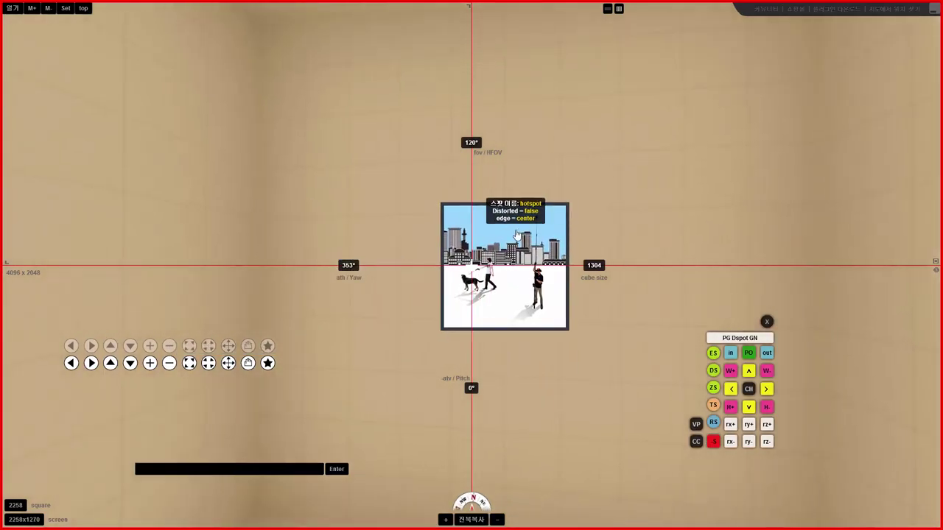
left_click(712, 444)
Enlarge the city picture hotspot to a scale of about 1.07, then reduce it slightly
left_click_drag(644, 188, 701, 102)
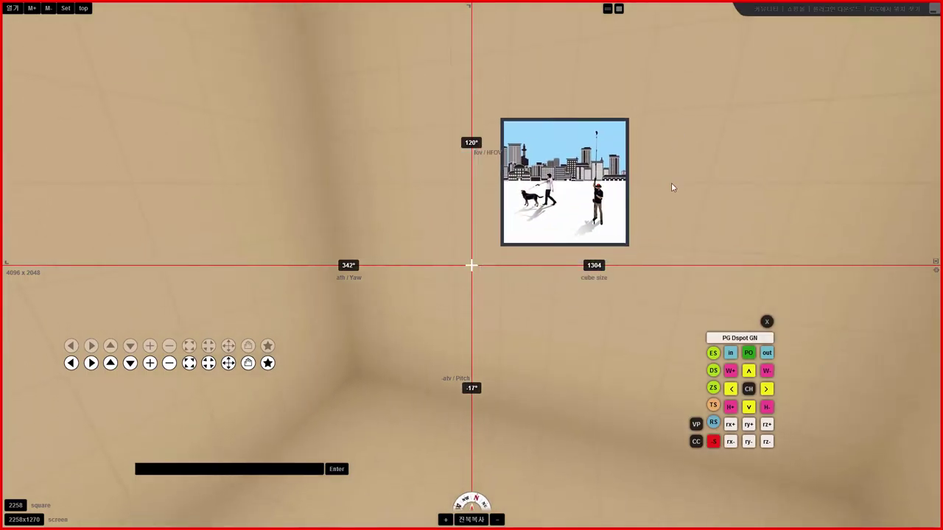
left_click(728, 354)
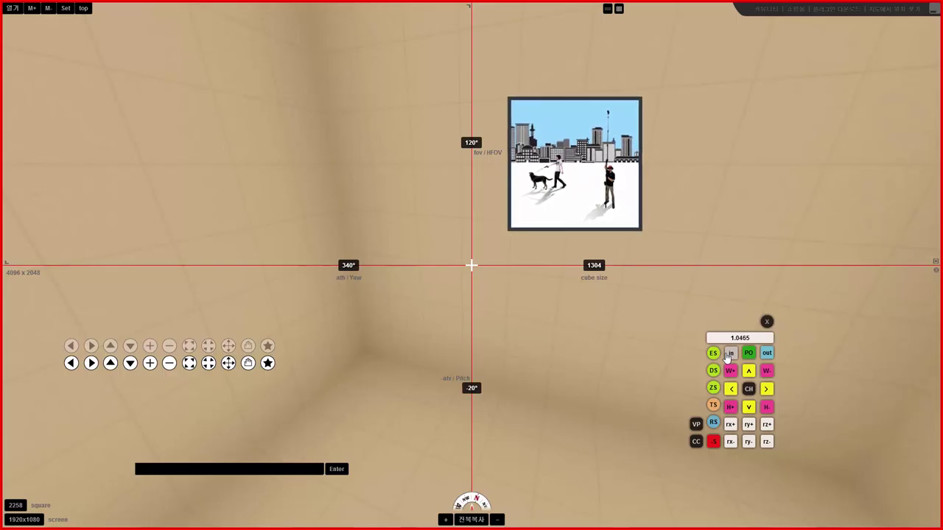
left_click(766, 355)
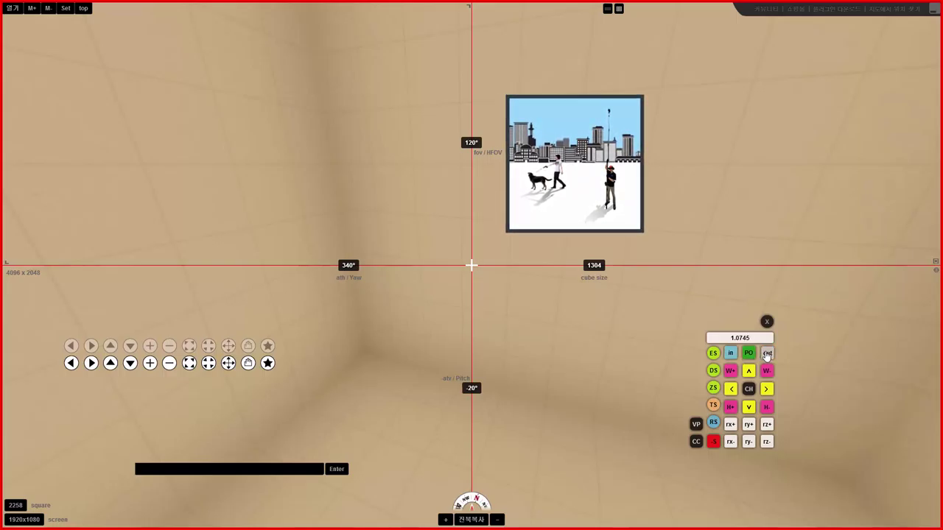
Shift the picture hotspot up to about -0.69, bring it back down, and nudge it slightly up again
left_click(748, 372)
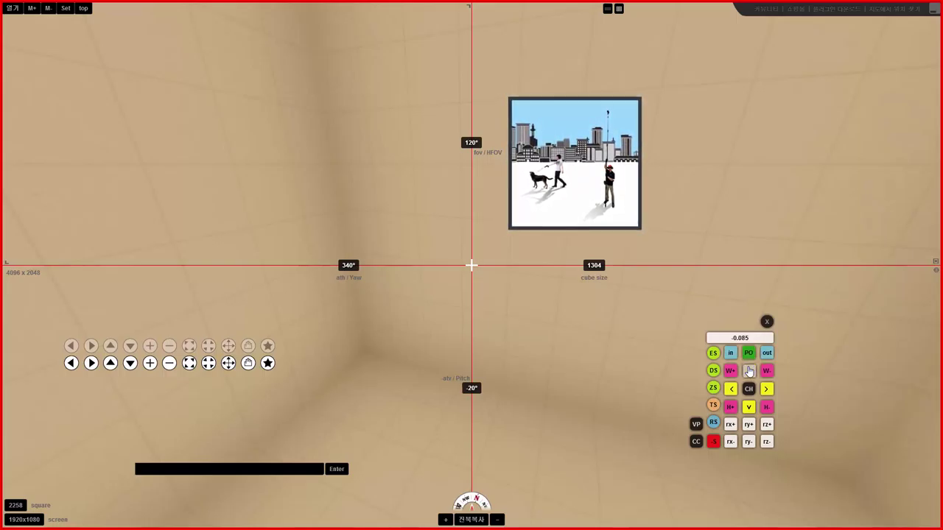
left_click(749, 371)
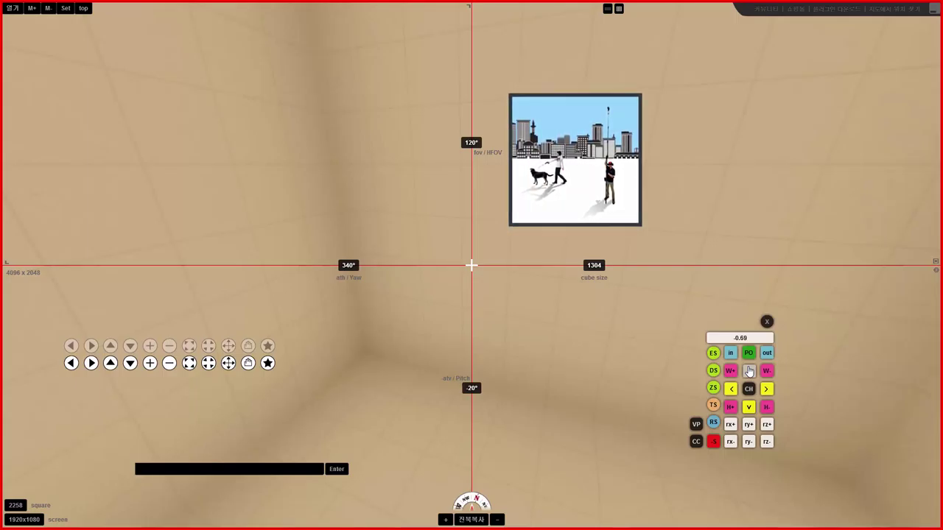
left_click(748, 407)
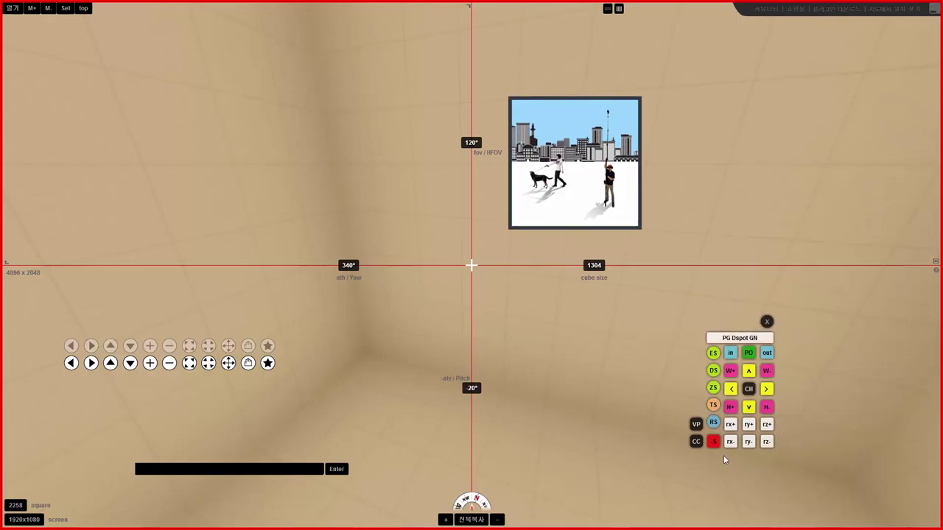
left_click(748, 372)
Nudge the picture hotspot slightly left, then shift it right to a horizontal position of 2.055
left_click(730, 389)
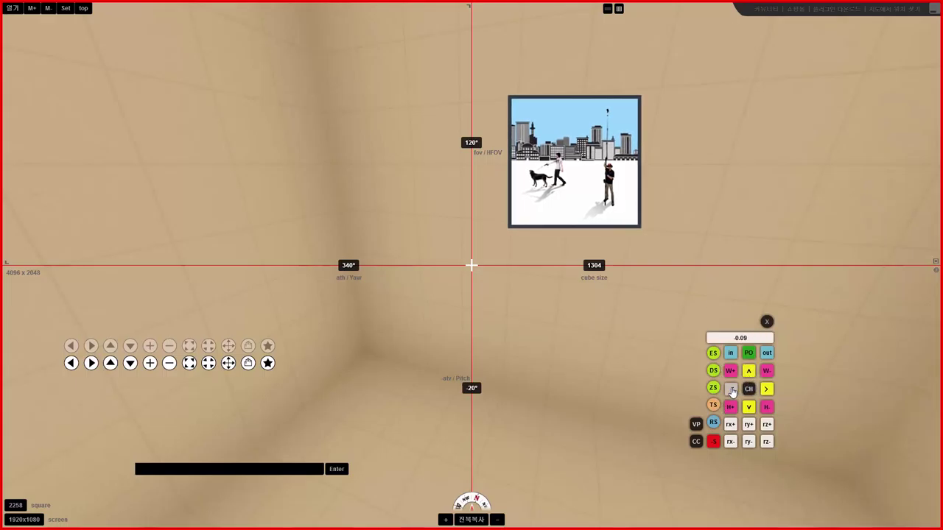
left_click(766, 390)
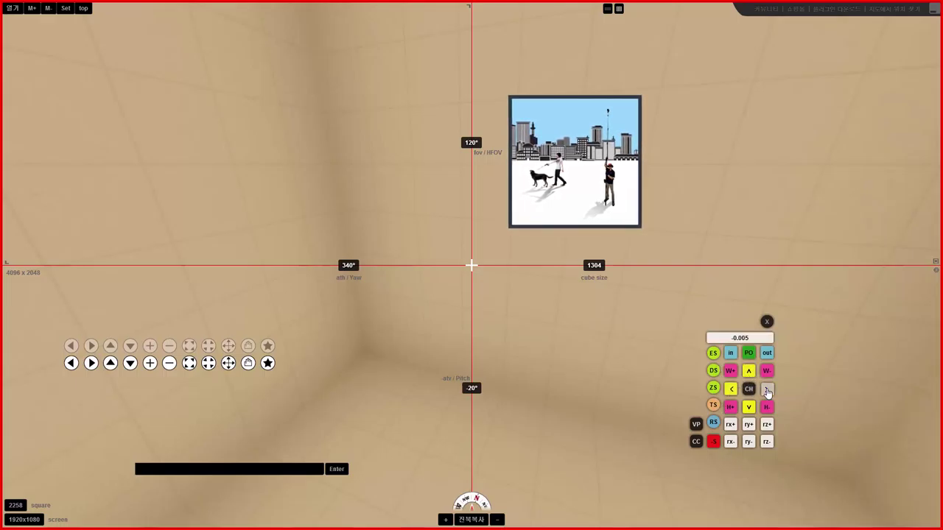
left_click(766, 391)
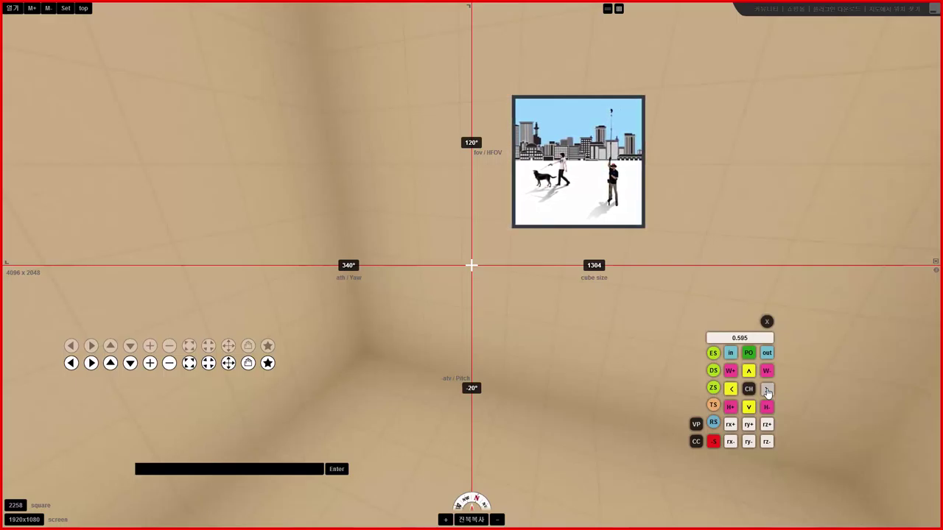
left_click(767, 390)
left_click(767, 390)
left_click(766, 390)
left_click(767, 390)
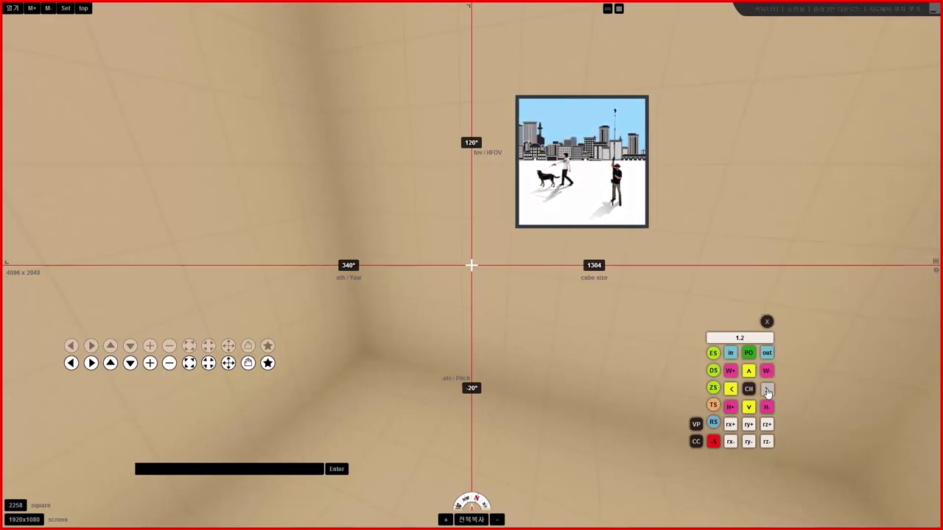
left_click(766, 391)
left_click(767, 390)
left_click(767, 390)
left_click(766, 391)
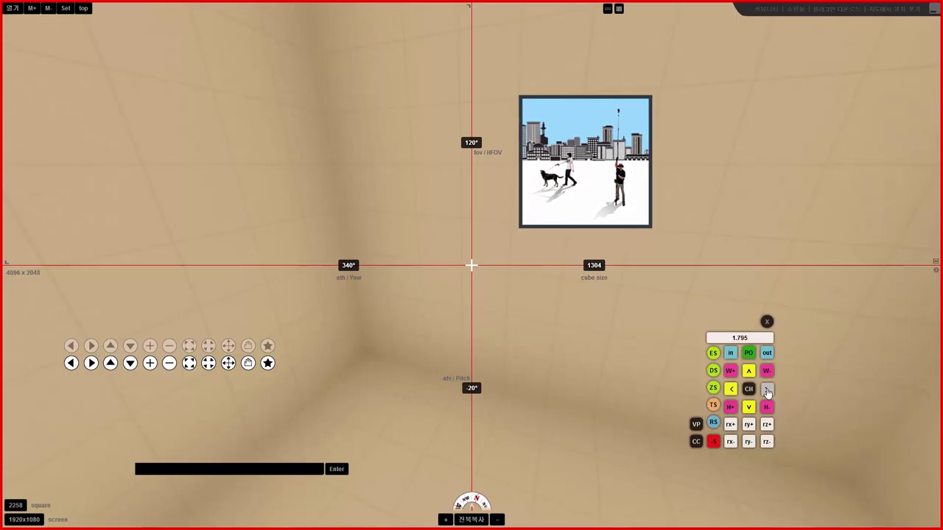
left_click(767, 390)
left_click(766, 390)
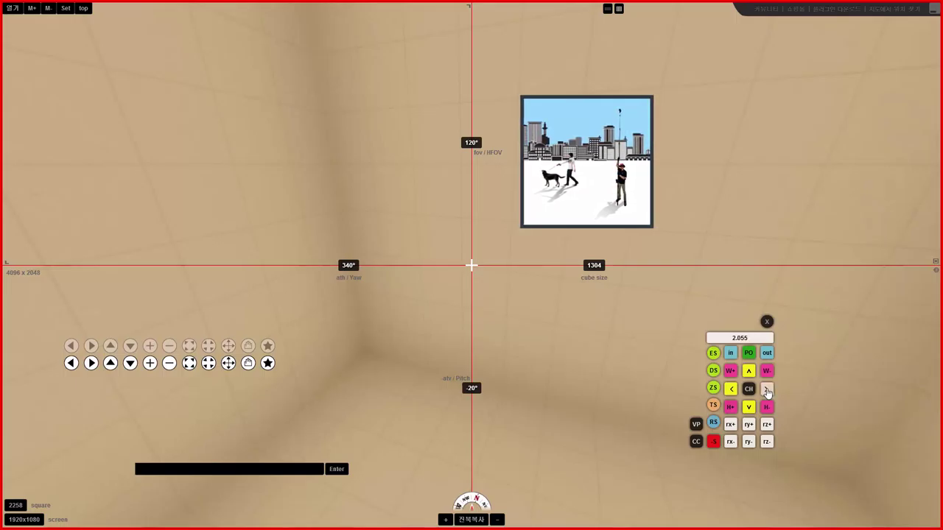
Adjust the picture hotspot's width to about 265.8 and its height to about 253.6
left_click(730, 371)
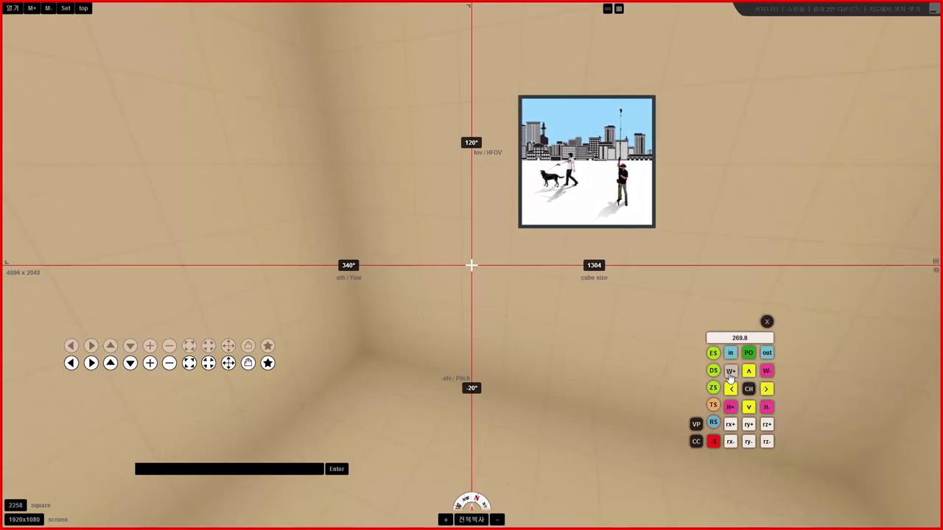
left_click(767, 371)
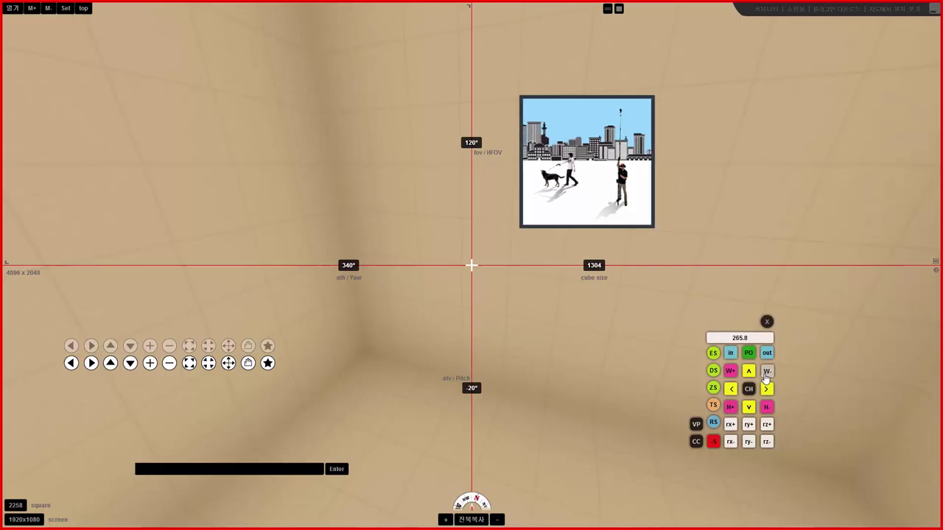
left_click(766, 407)
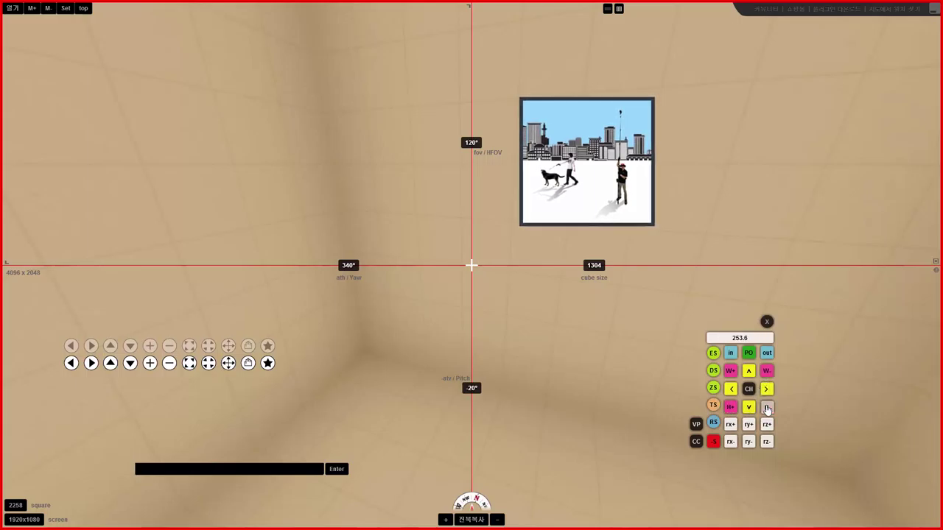
Adjust the picture hotspot's rotation about the X, Y and Z axes
left_click(731, 425)
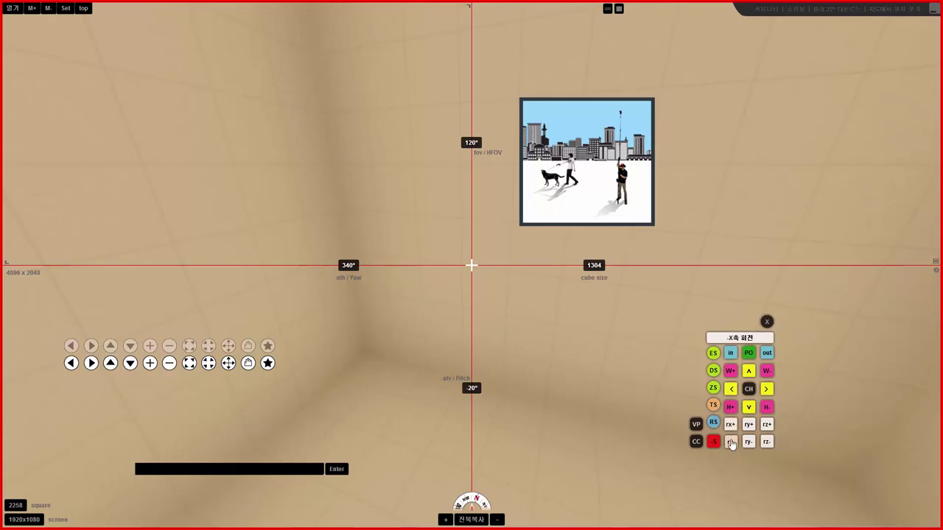
left_click(731, 442)
left_click(751, 426)
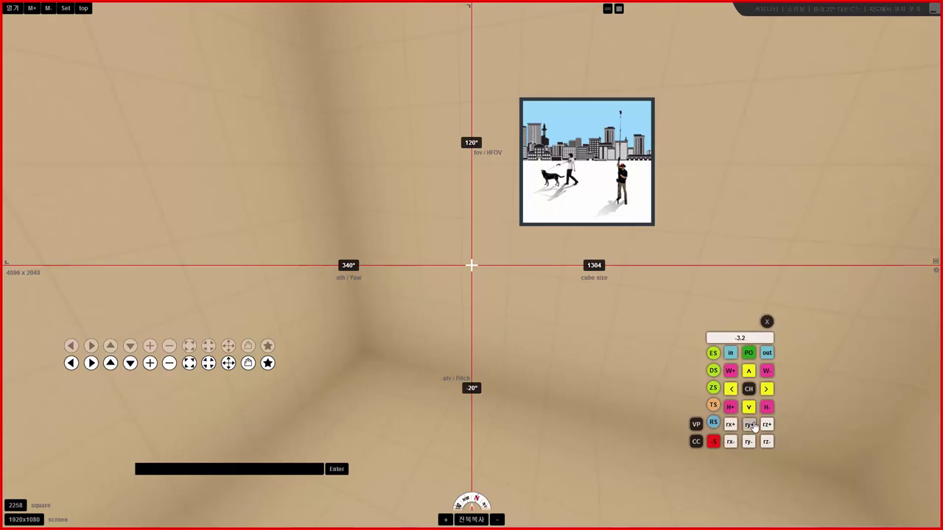
left_click(749, 443)
left_click(767, 442)
Nudge the picture hotspot slightly left and widen it a little
left_click(731, 390)
left_click(726, 376)
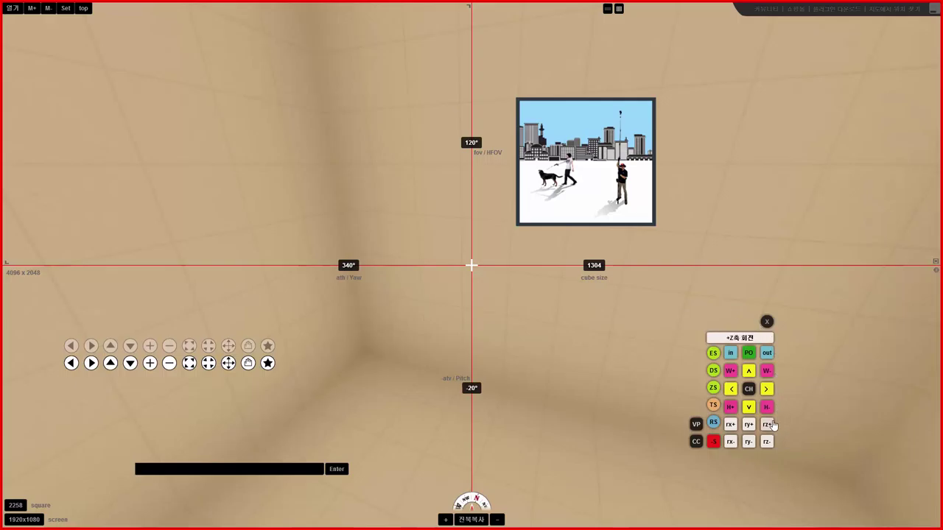
Open the command entry box for the picture hotspot and move the box beneath the hotspot control pad
left_click(299, 468)
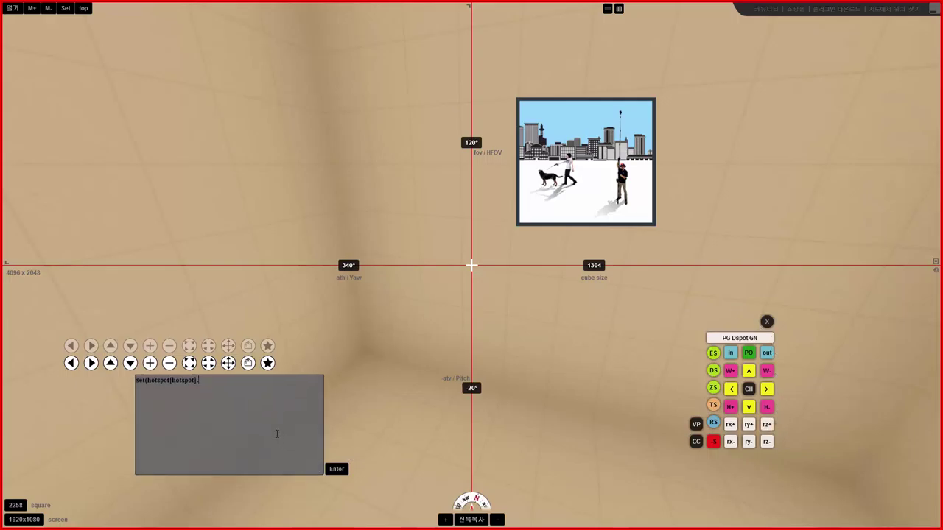
left_click_drag(273, 434, 635, 429)
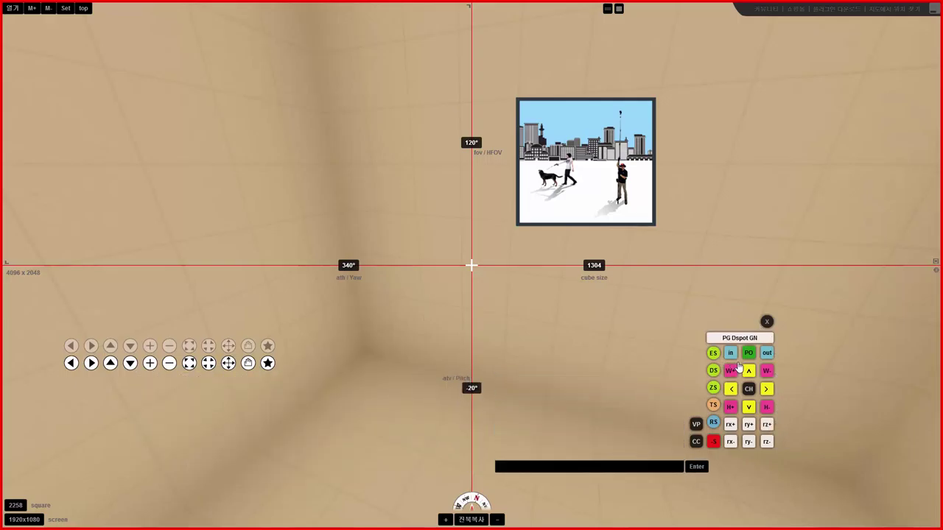
Shift the command entry box slightly, replace its preset text with the command set(x2,100), and run it
left_click(645, 467)
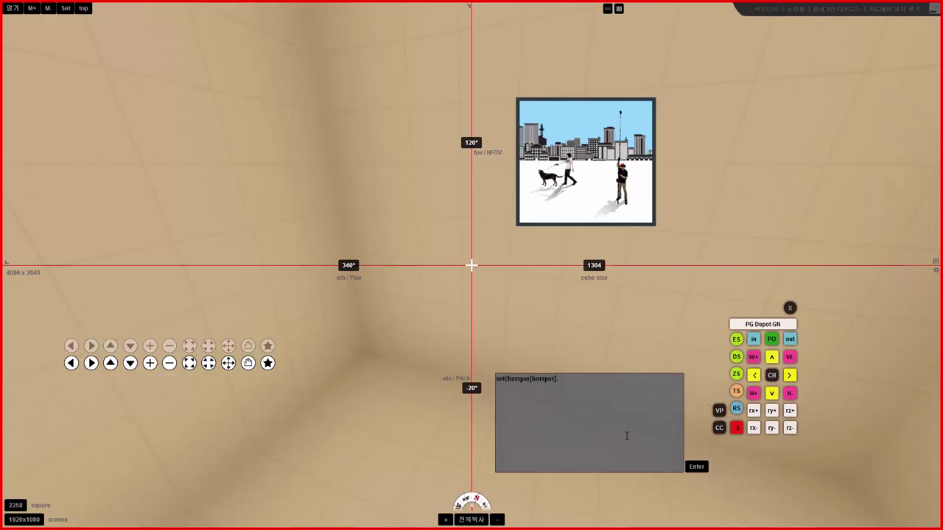
left_click_drag(625, 435, 641, 436)
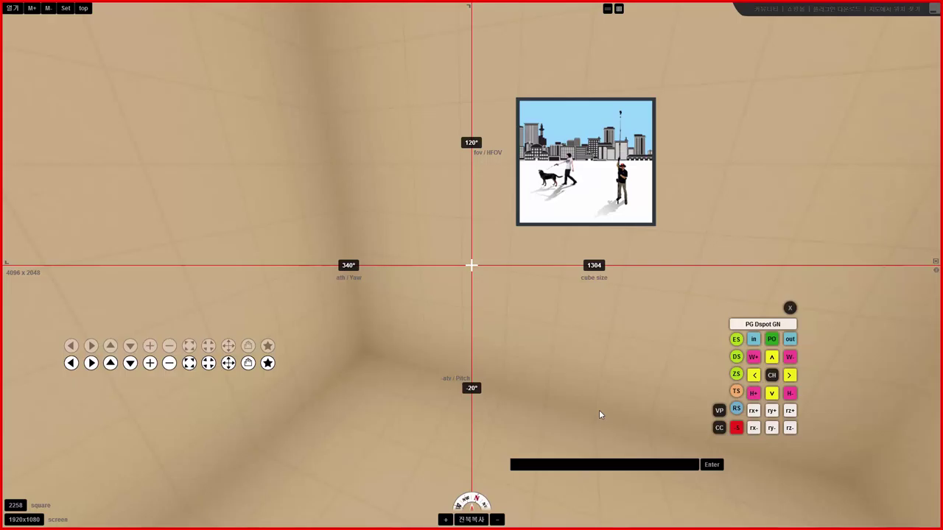
left_click(772, 340)
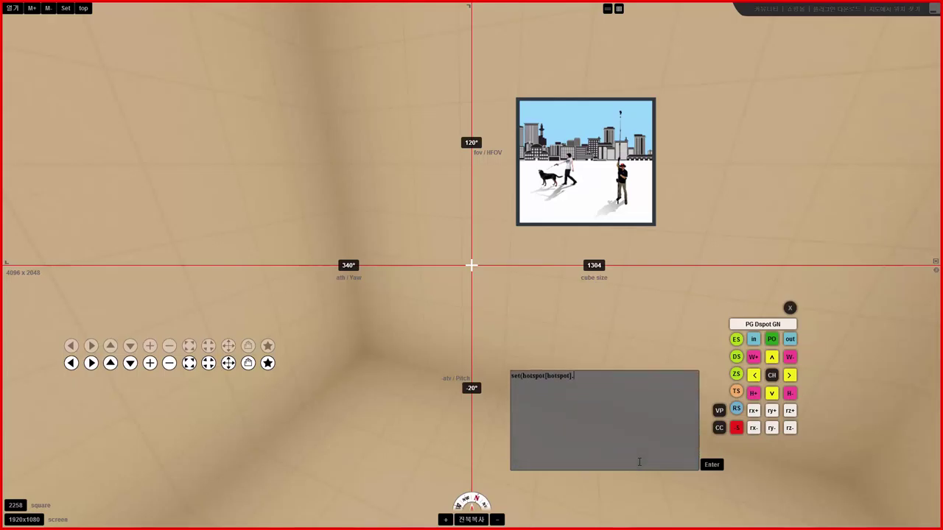
key("ctrl+a")
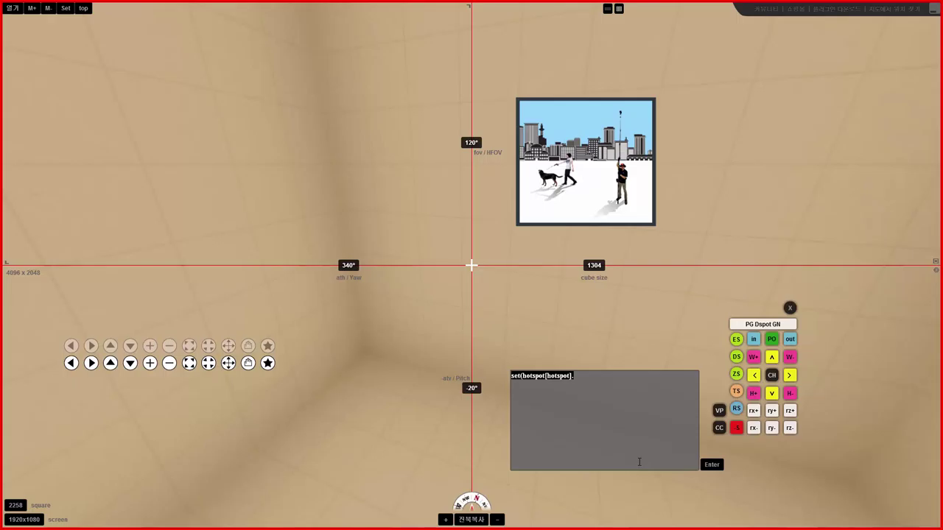
type("set")
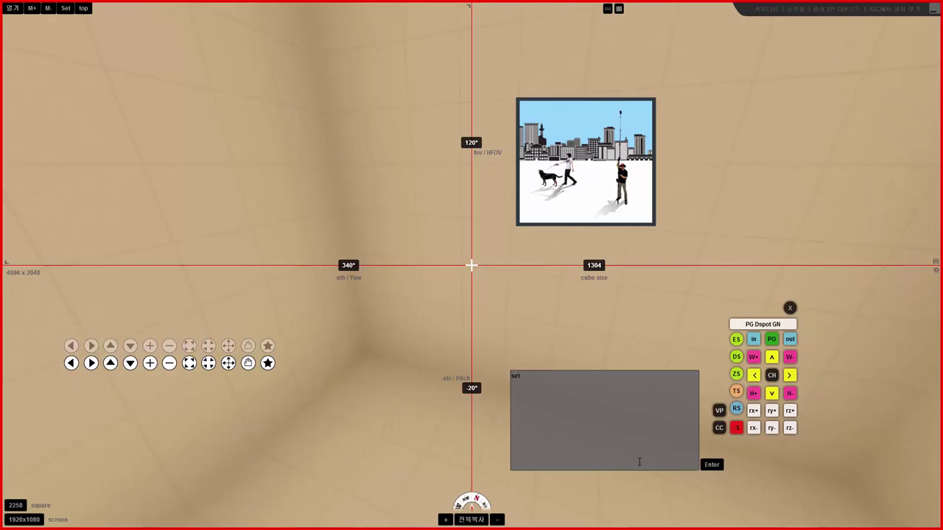
type("(x2,1")
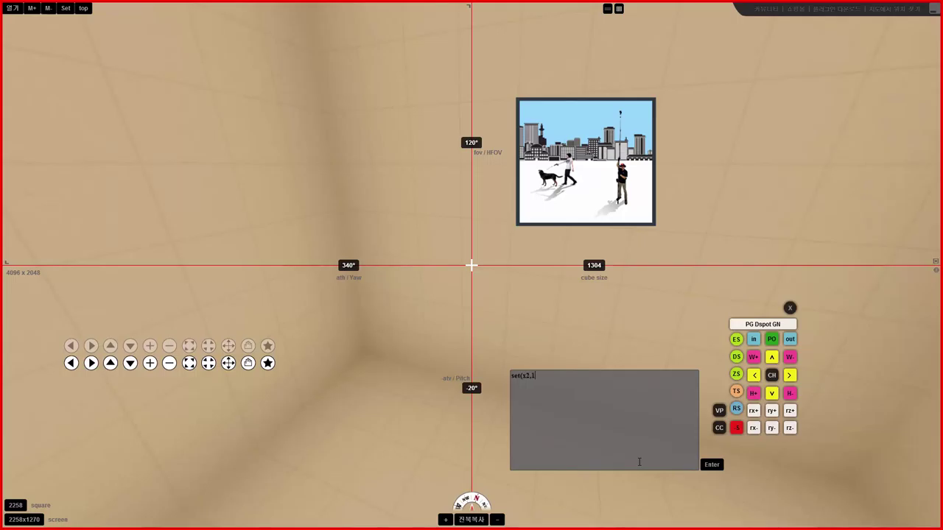
type("00")
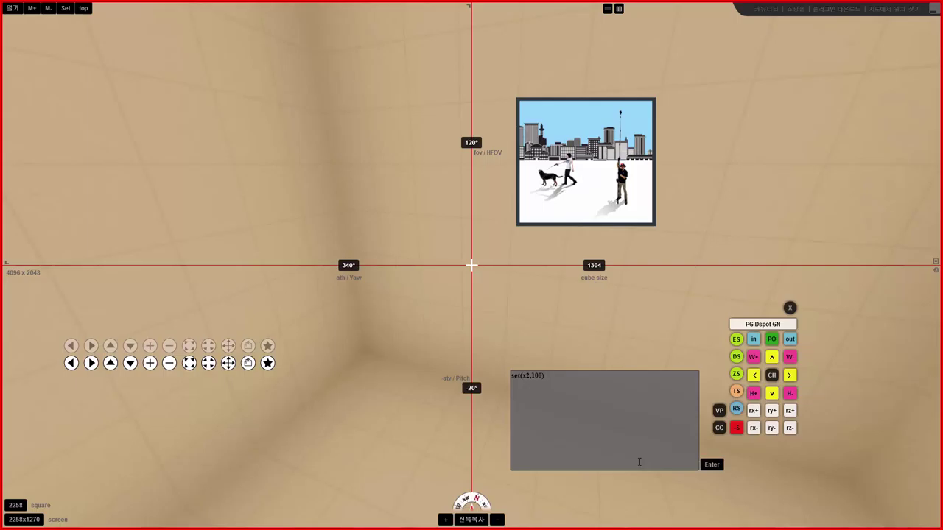
key("Return")
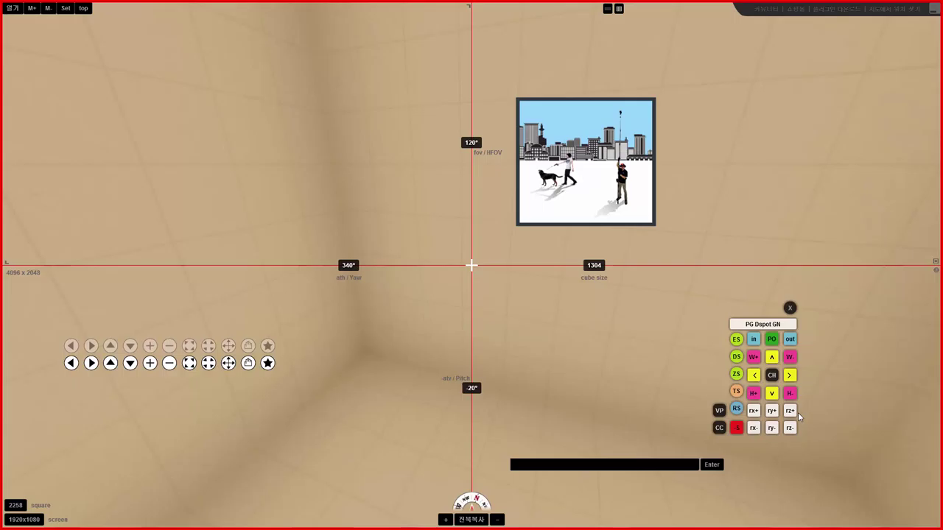
Scale the picture hotspot up and down to a smaller size, and move it vertically to about 2.63
left_click(754, 340)
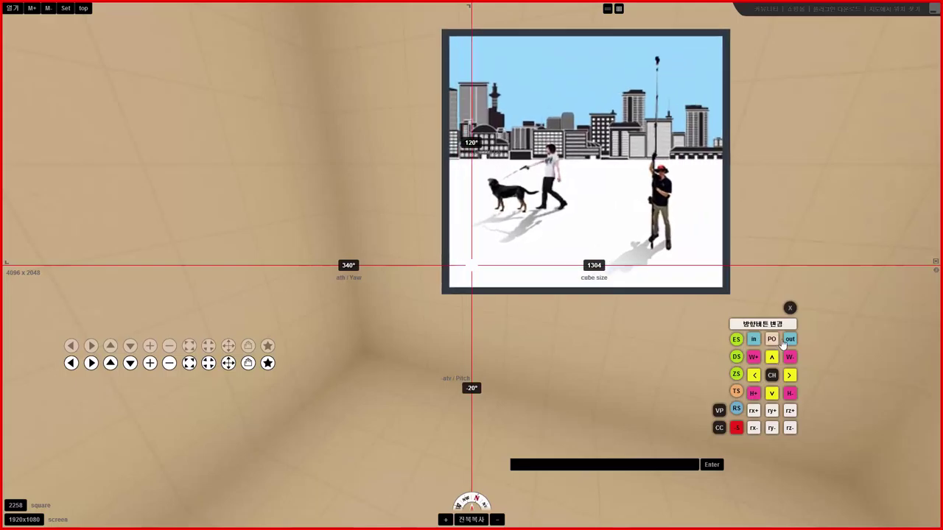
left_click(790, 339)
left_click(789, 339)
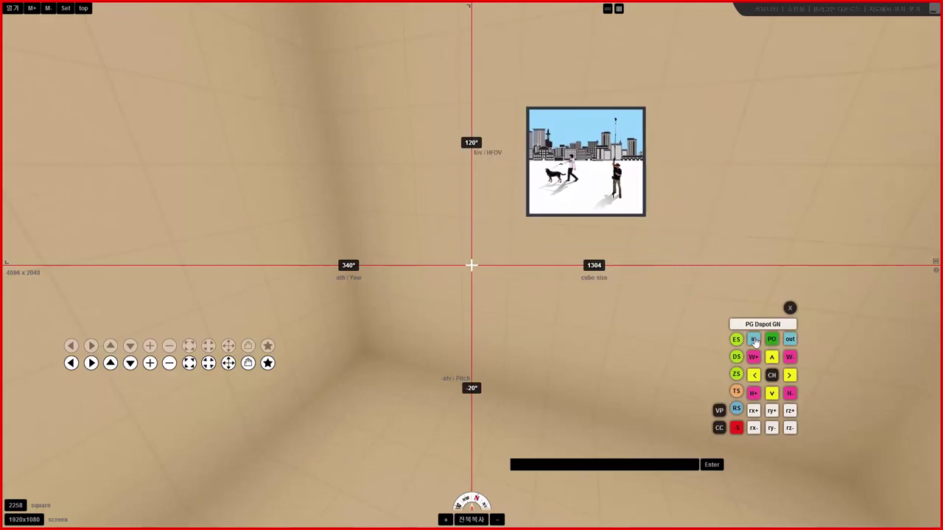
left_click(754, 340)
left_click(789, 340)
left_click(771, 357)
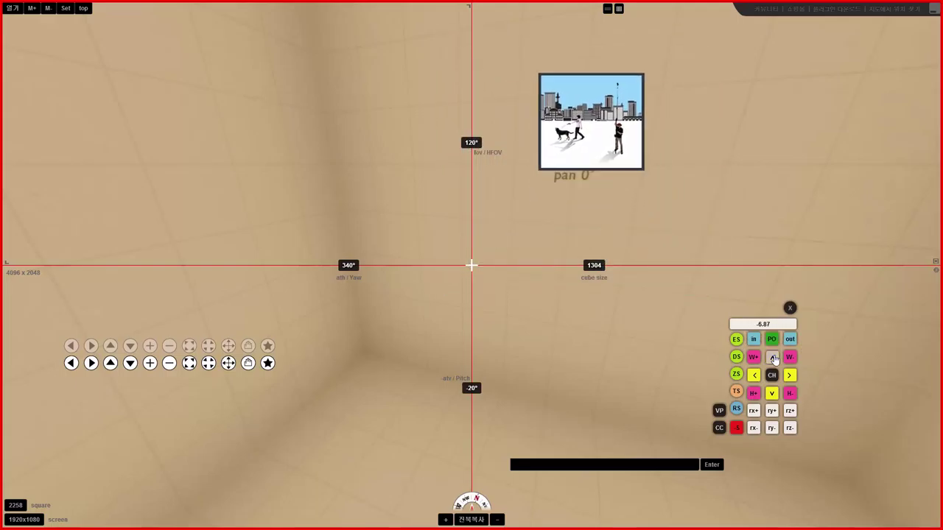
left_click(771, 394)
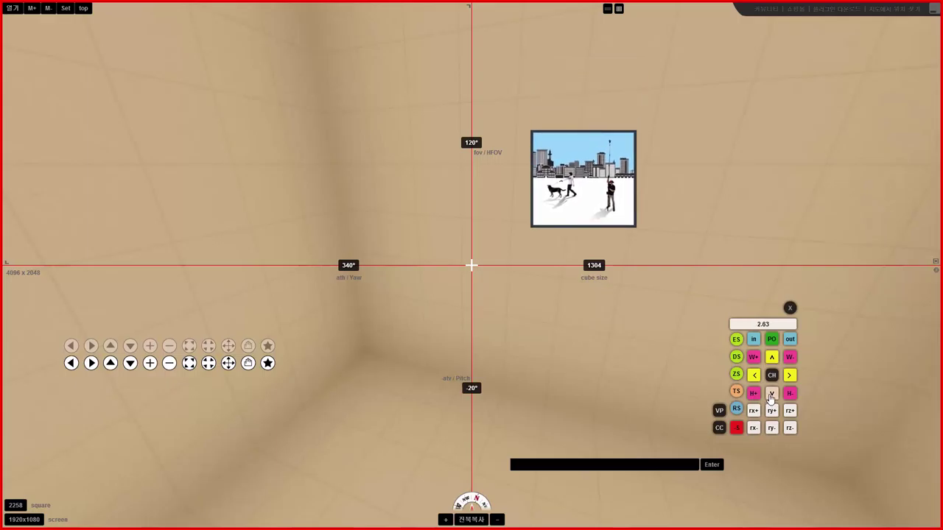
Widen the picture hotspot and reduce its width again until it is narrower than it is tall
left_click(752, 358)
left_click(752, 358)
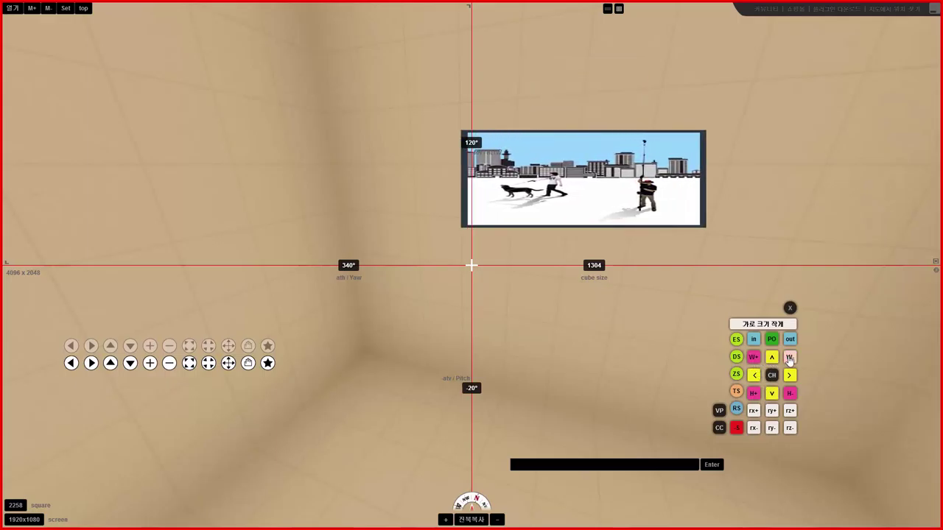
left_click(790, 357)
left_click(790, 357)
left_click(790, 357)
Increase the picture hotspot's height and reduce it again slightly, keeping the picture in portrait shape
left_click(753, 393)
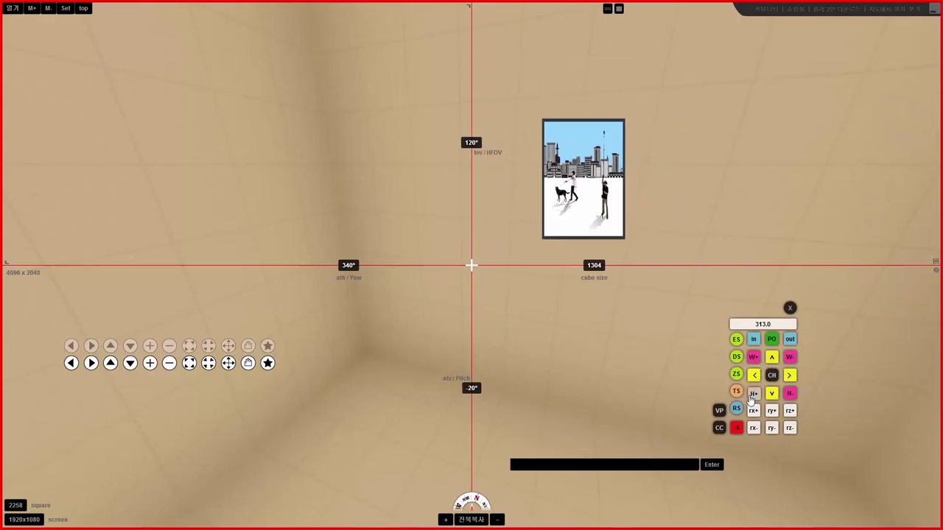
left_click(753, 393)
left_click(789, 394)
left_click(790, 394)
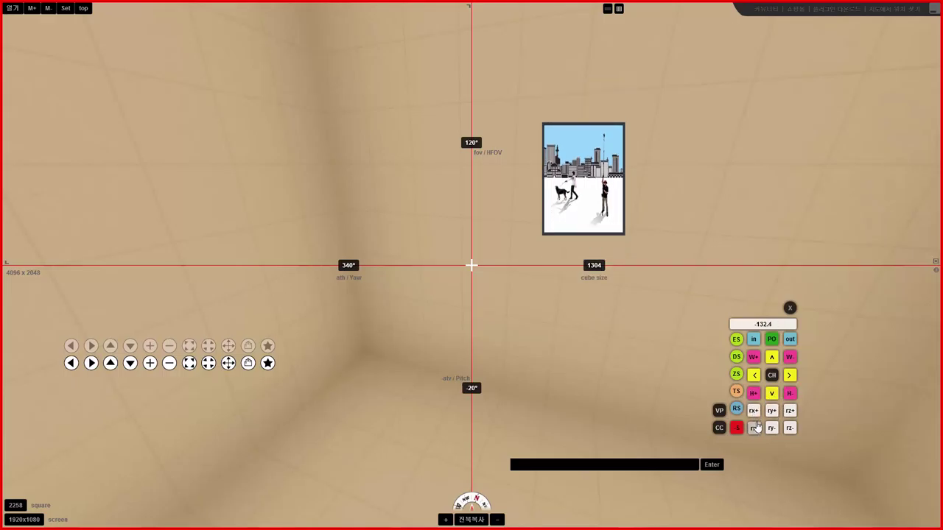
Rotate the picture hotspot about its Y and Z axes, and move it slightly up and to the right on the front wall
left_click(771, 412)
left_click(772, 413)
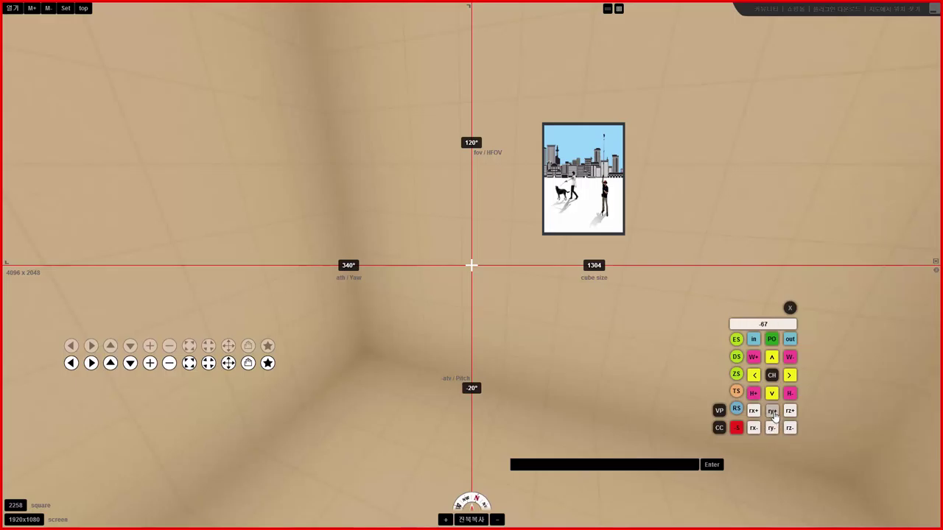
left_click(789, 410)
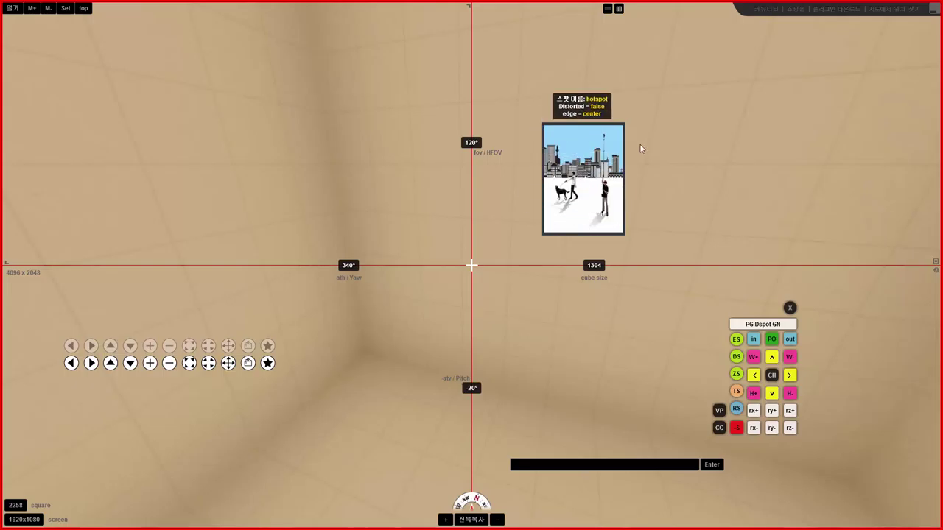
left_click_drag(708, 163, 728, 157)
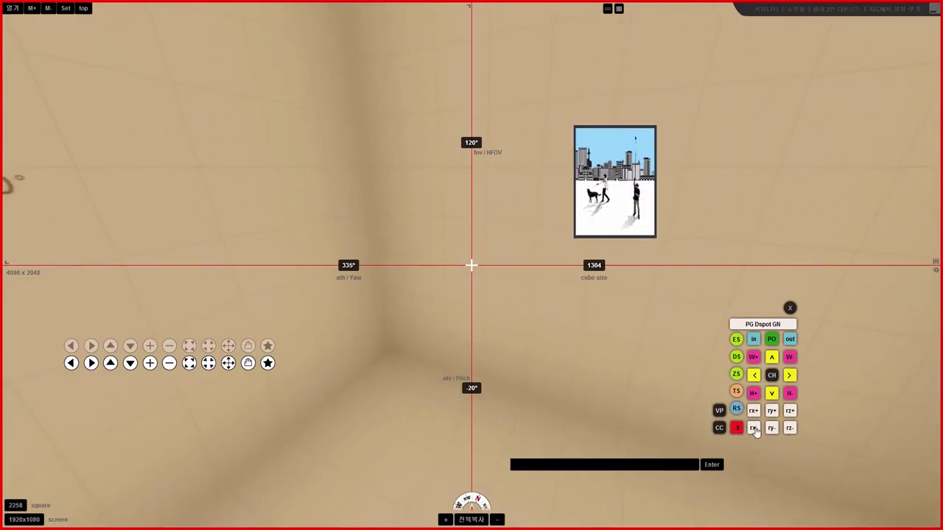
left_click_drag(625, 205, 636, 194)
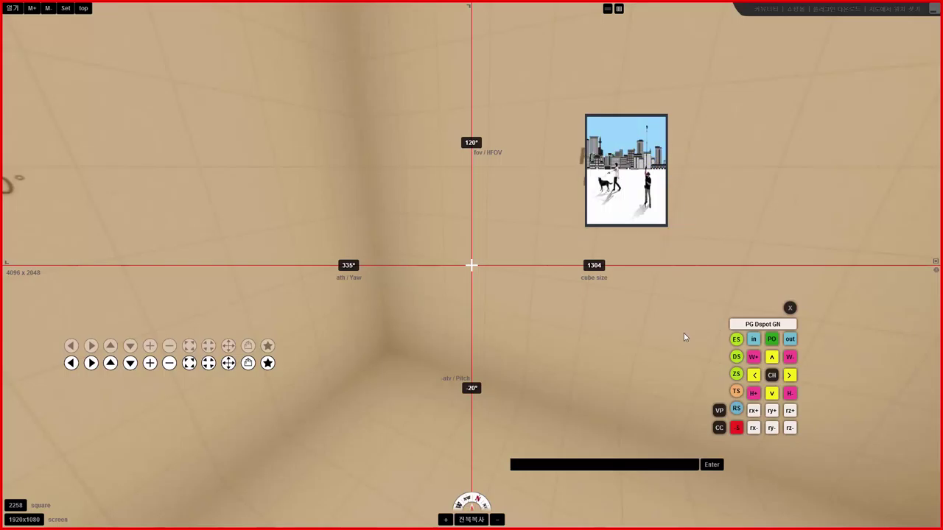
Cycle the picture hotspot's edge anchor through its alignment positions, including lefttop
left_click(736, 340)
left_click(736, 340)
left_click(736, 340)
left_click(736, 340)
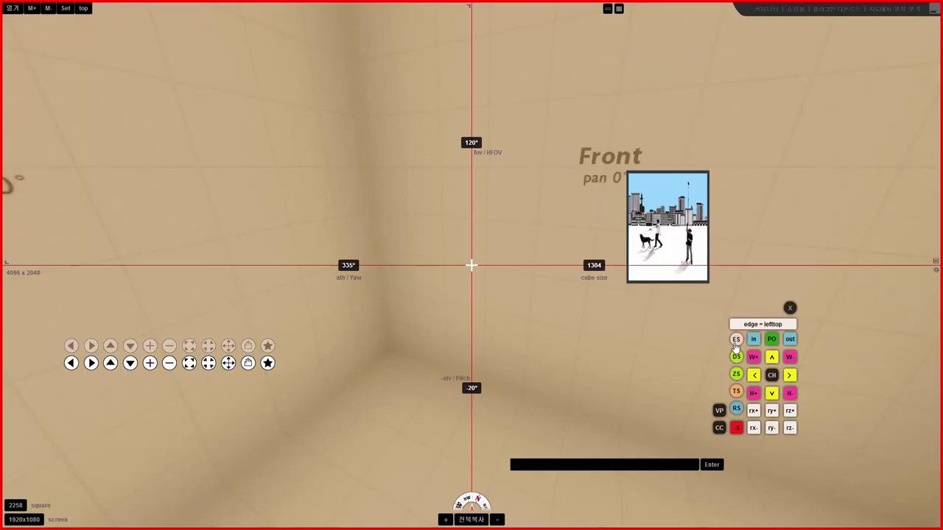
left_click(736, 340)
left_click(735, 340)
left_click(736, 341)
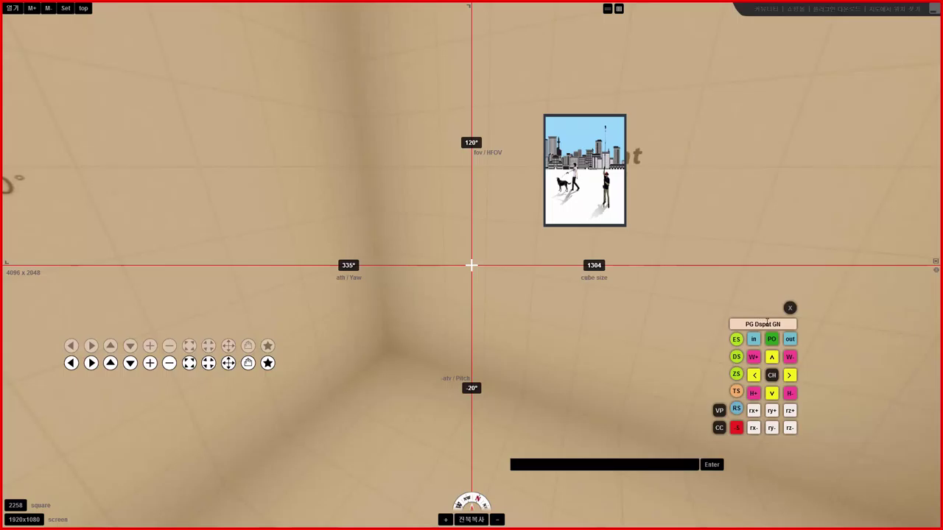
Toggle the picture hotspot's distortion on and off, leaving it at distorted = true
left_click(736, 357)
left_click(735, 359)
left_click(737, 359)
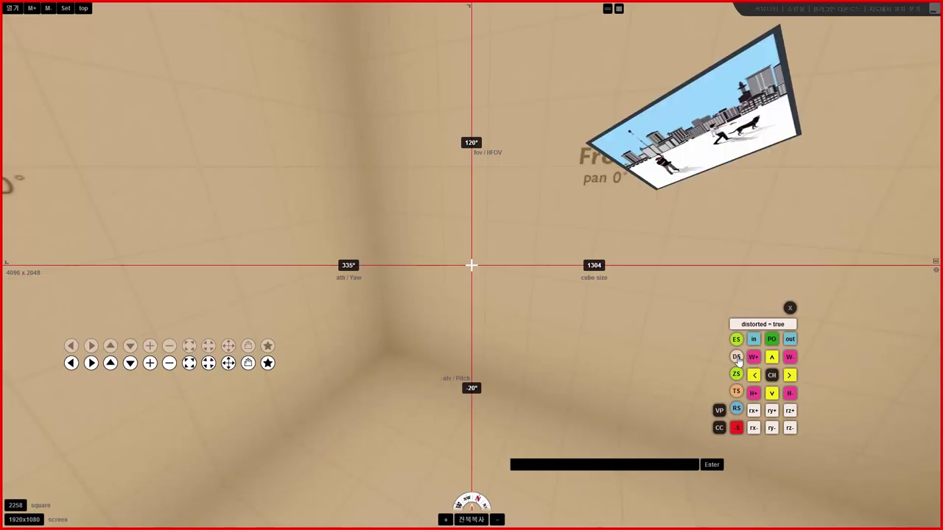
left_click(736, 358)
left_click(737, 359)
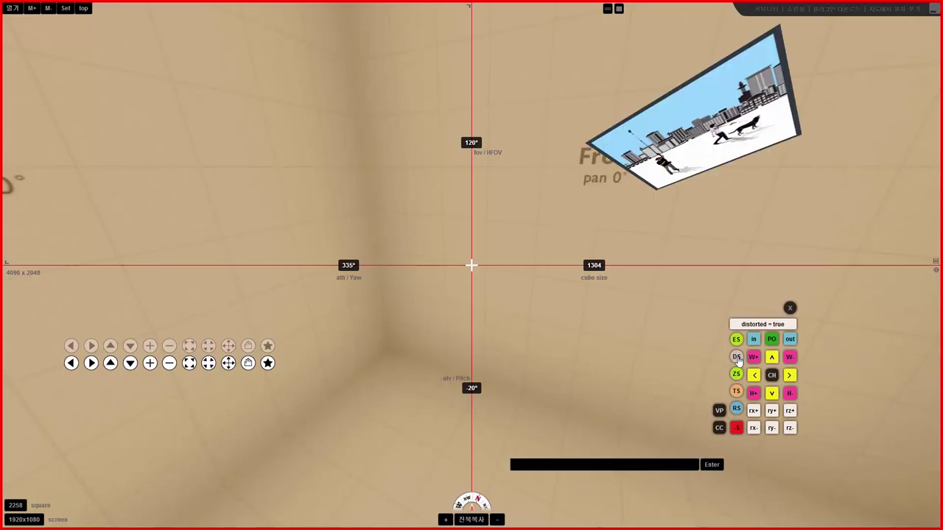
Rotate the distorted picture hotspot to about 17.6 on the X axis and turn it back and forth about the Y axis
left_click(753, 410)
left_click(753, 410)
left_click(754, 429)
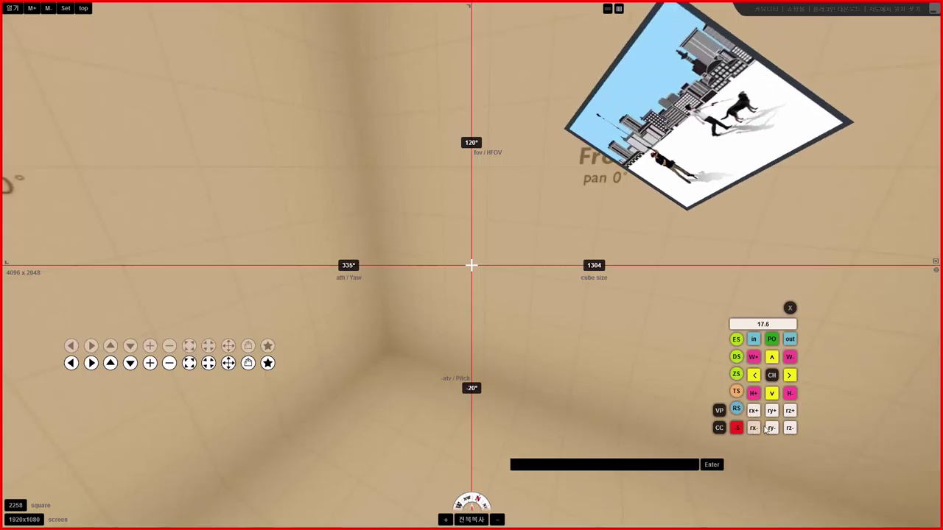
left_click(771, 428)
left_click(772, 428)
left_click(771, 415)
left_click(771, 411)
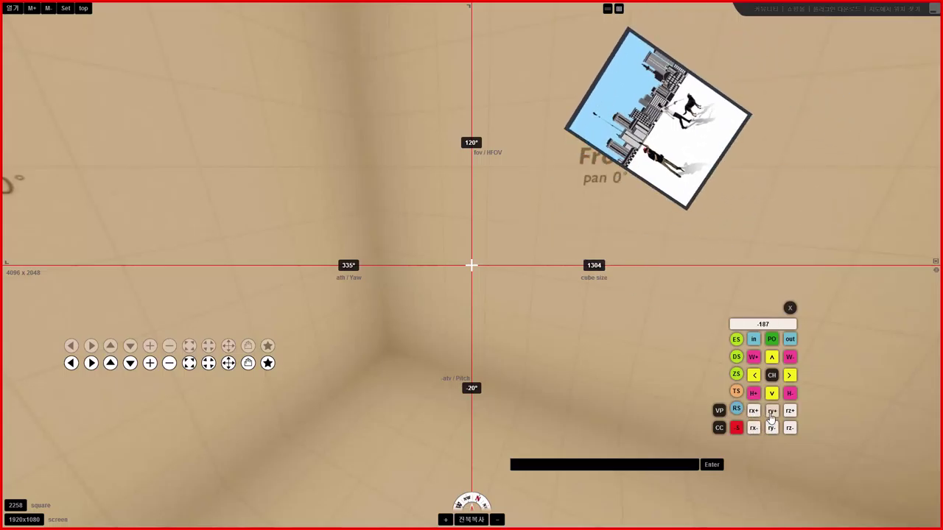
left_click(771, 411)
Rotate the distorted picture hotspot to about 7.2 on Z, -157 on Y and -22.4 on X
left_click(788, 428)
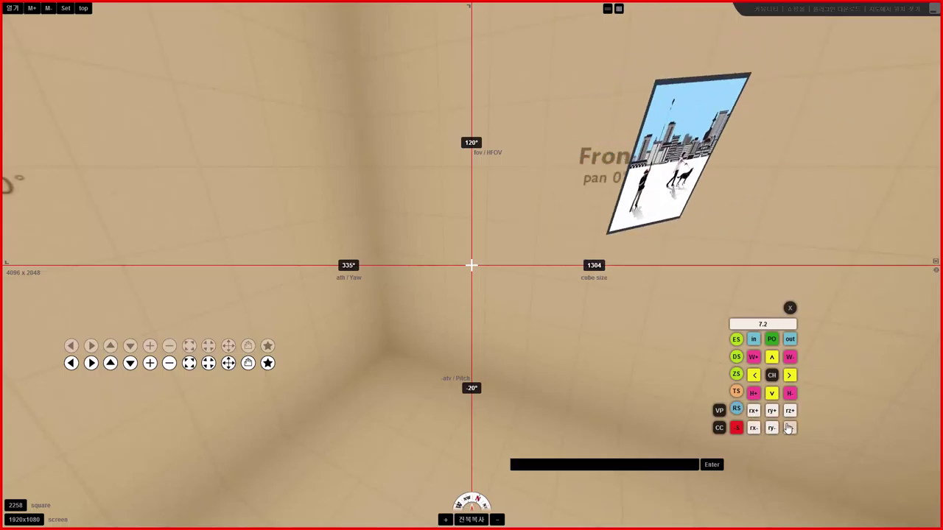
left_click(771, 428)
left_click(770, 430)
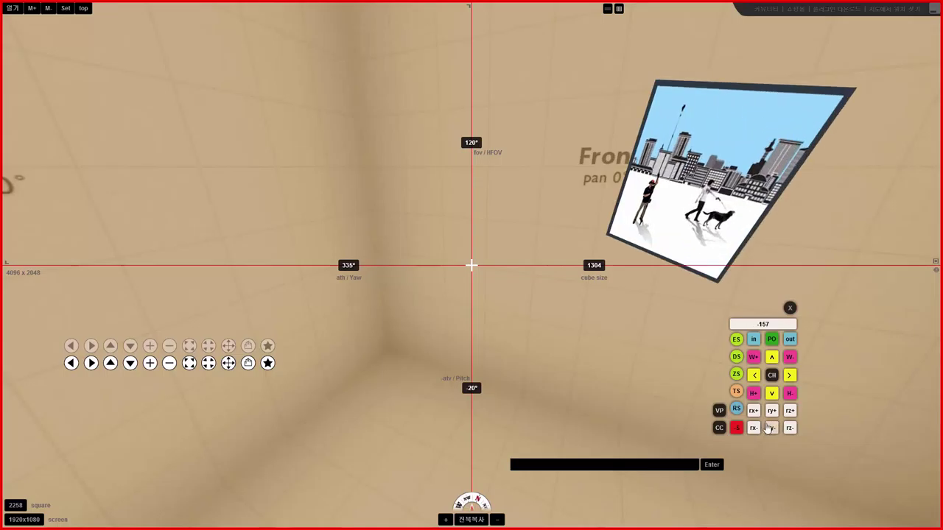
left_click(754, 413)
left_click(754, 414)
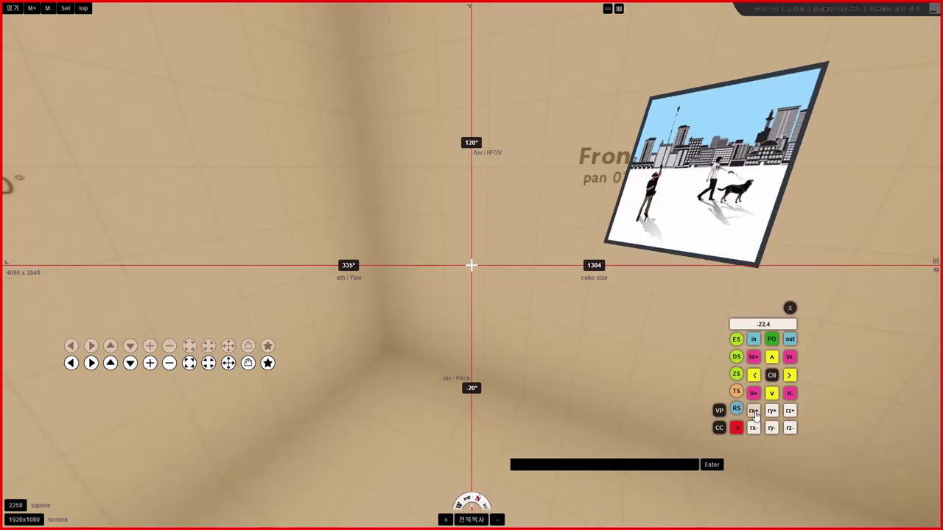
Compare the picture hotspot with distortion off and on, and examine its distorted form from different viewing directions
left_click(737, 358)
left_click(737, 358)
left_click(737, 359)
left_click(737, 358)
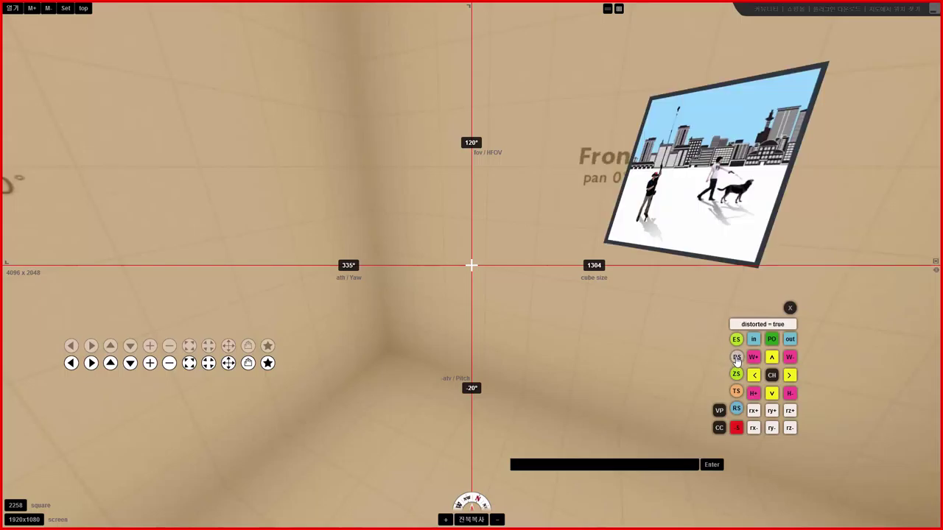
left_click_drag(677, 351, 378, 322)
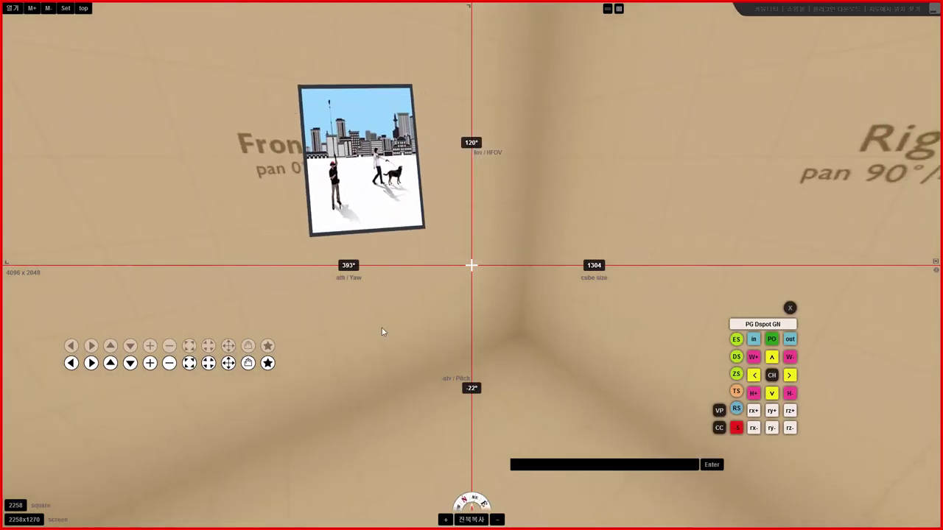
mouse_move(559, 340)
left_mouse_down()
mouse_move(388, 338)
mouse_move(567, 356)
left_mouse_up()
left_click_drag(345, 332, 399, 343)
Set the picture hotspot to distorted = false and check it from different viewing directions
left_click(742, 358)
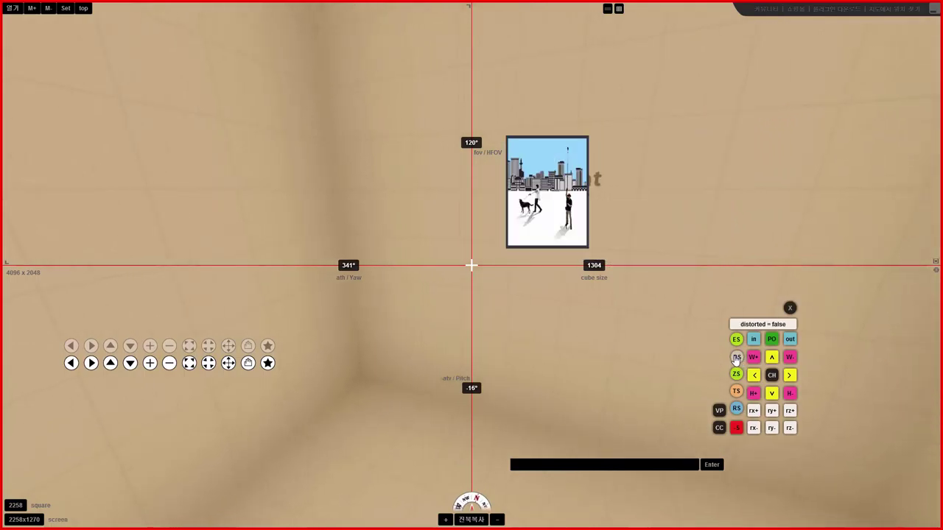
left_click_drag(605, 343, 287, 335)
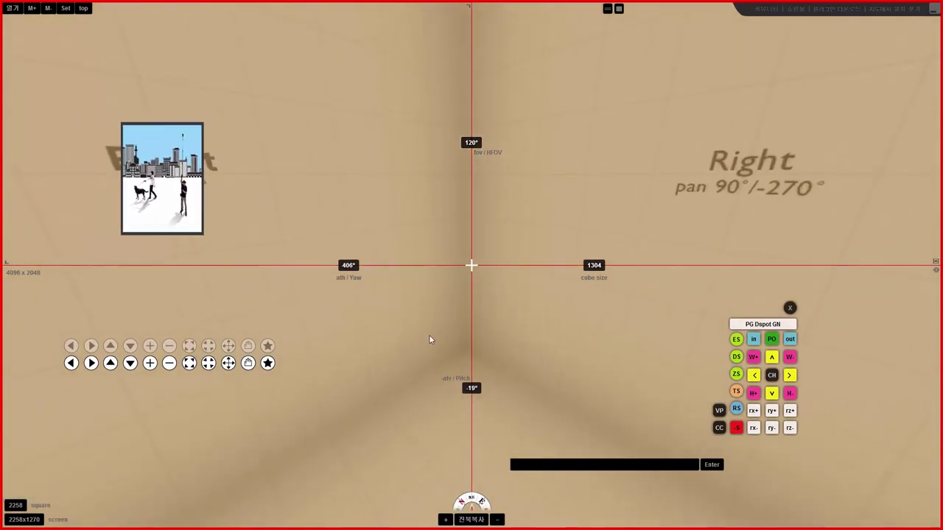
left_click_drag(429, 339, 616, 361)
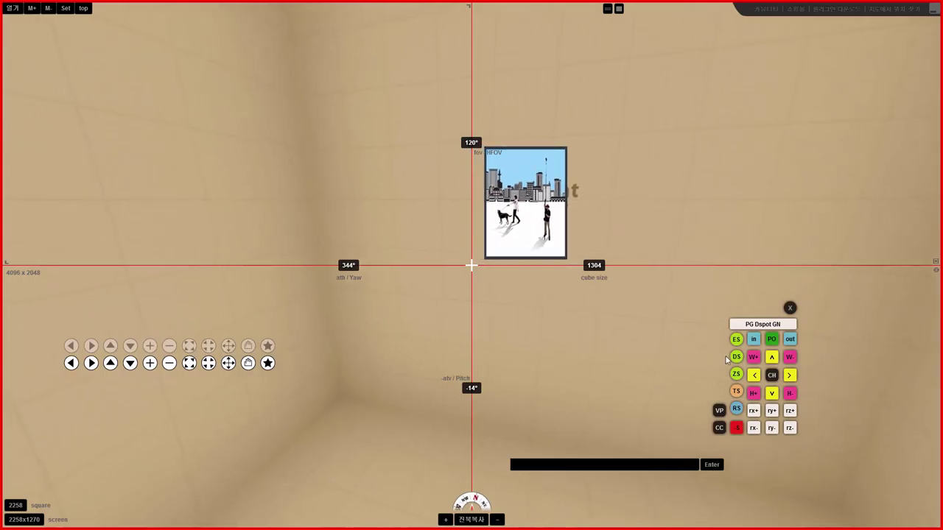
Toggle the picture hotspot's zoom setting while changing the field of view, leaving it at zoom = true
left_click(734, 376)
left_click(734, 376)
left_click(735, 376)
left_click(735, 376)
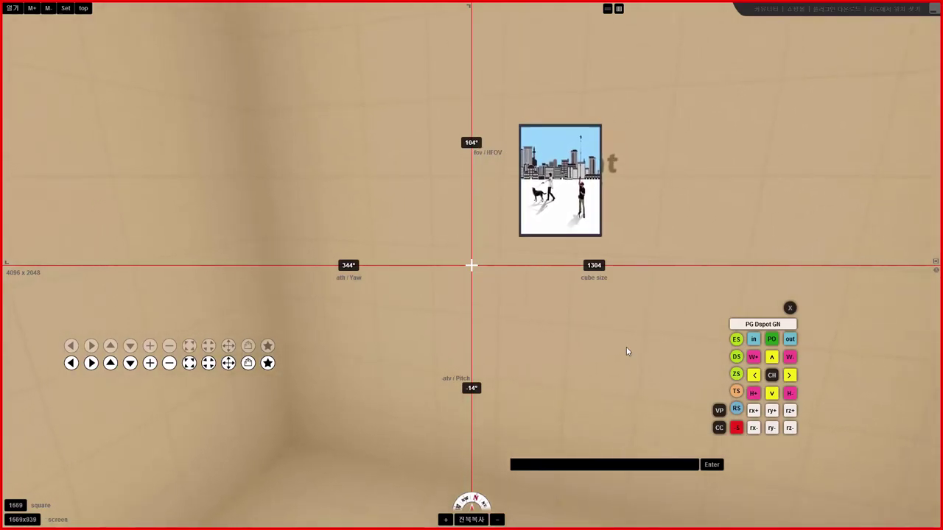
left_click(735, 375)
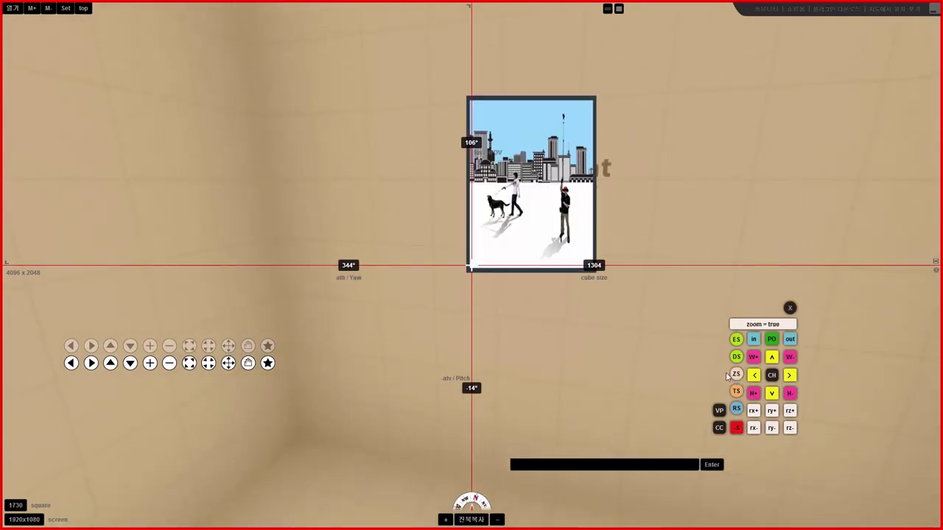
Toggle the picture hotspot's zoom setting while viewing it at different fields of view, and center the view on the hotspot
left_click(735, 375)
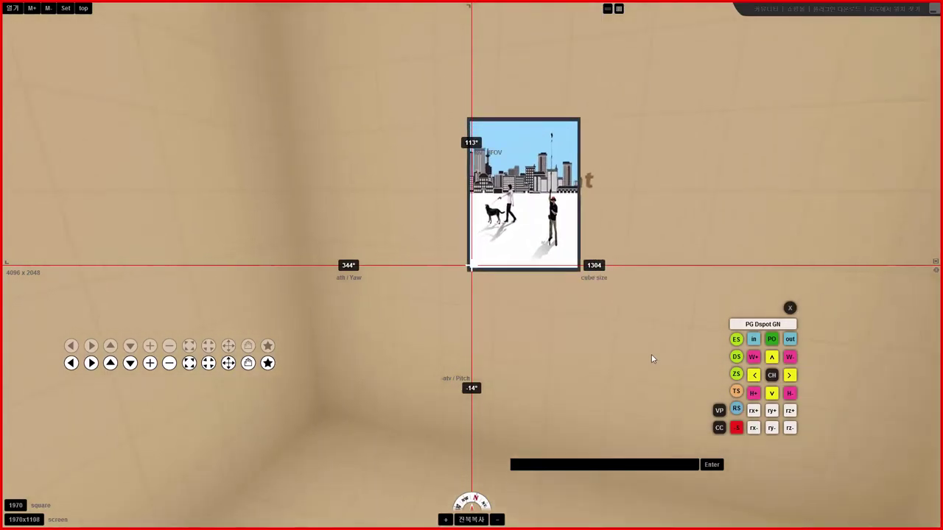
left_click(735, 375)
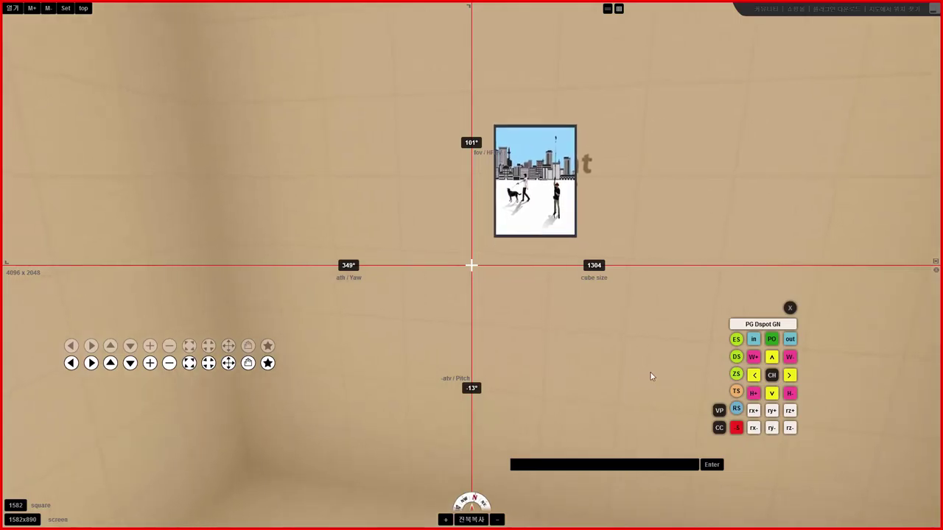
left_click(735, 392)
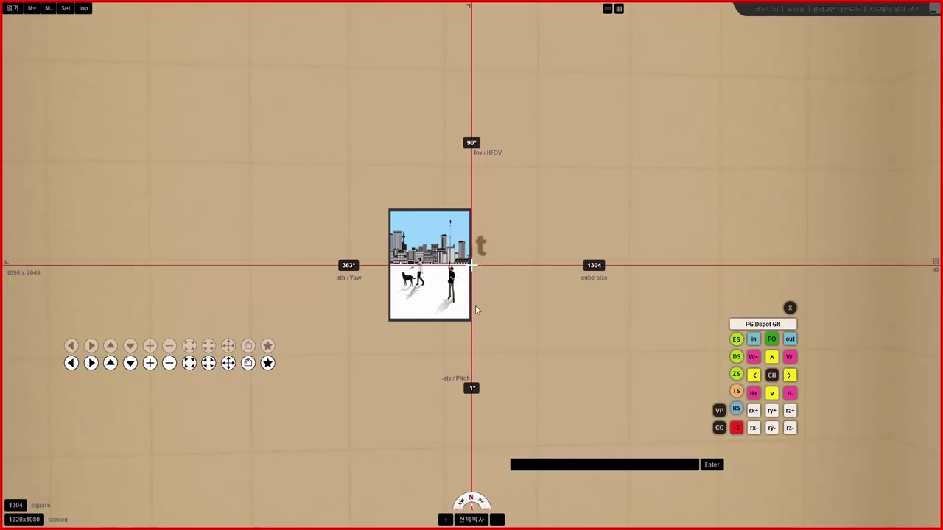
Cycle the picture hotspot's edge setting through rightbottom to center, and re-center the view on the hotspot
left_click(737, 340)
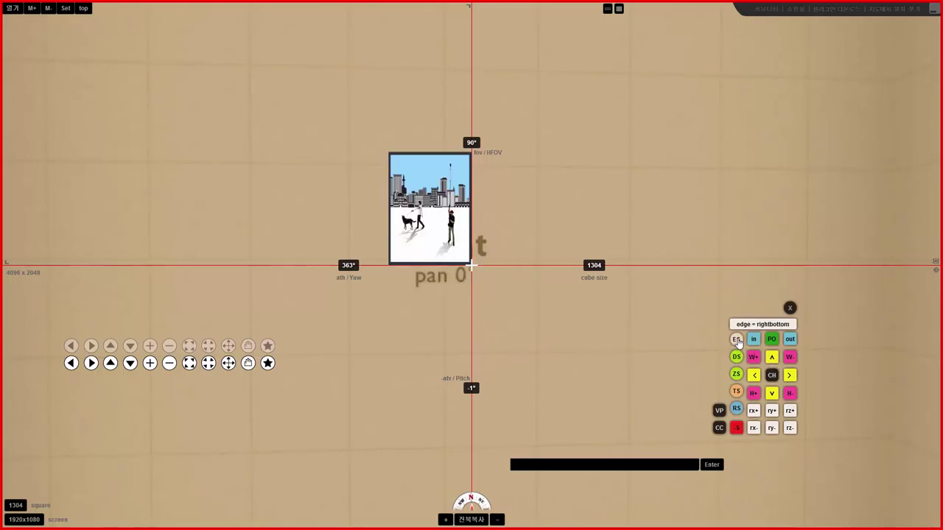
left_click(736, 340)
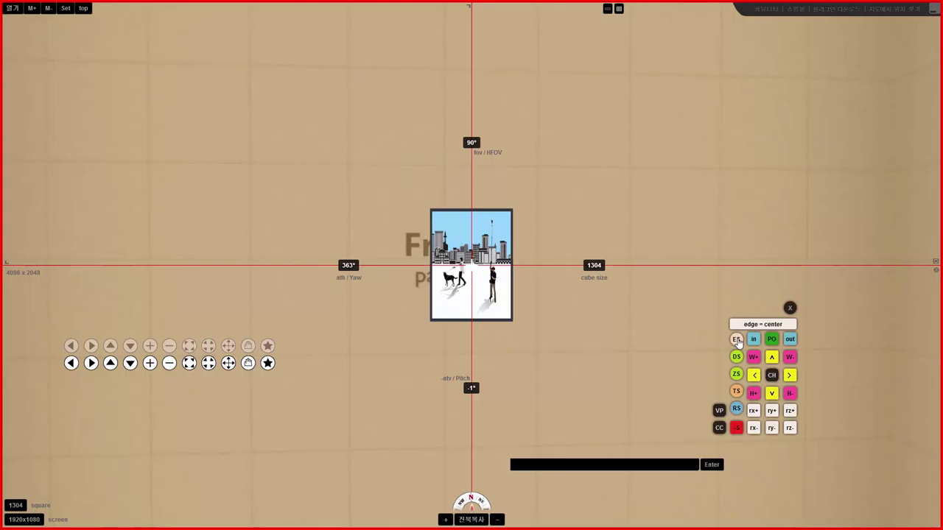
left_click_drag(557, 336, 718, 262)
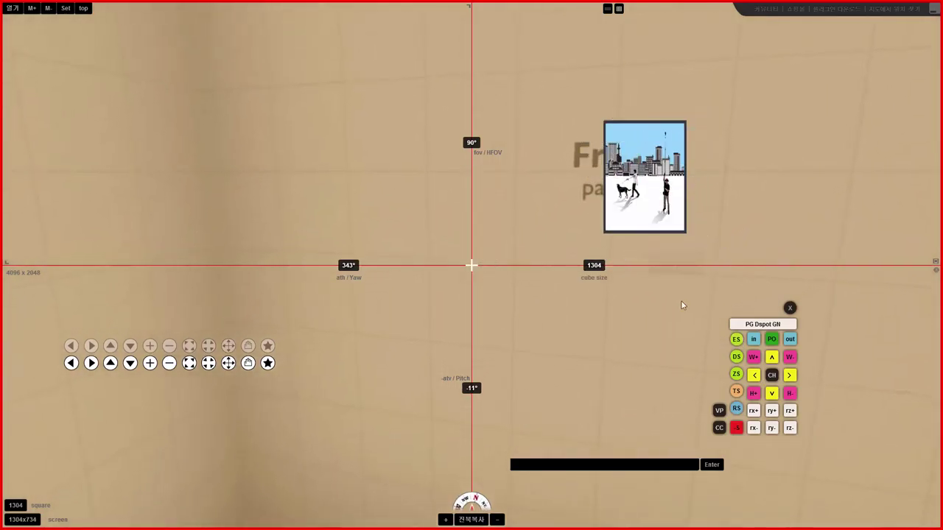
left_click(735, 375)
left_click(735, 392)
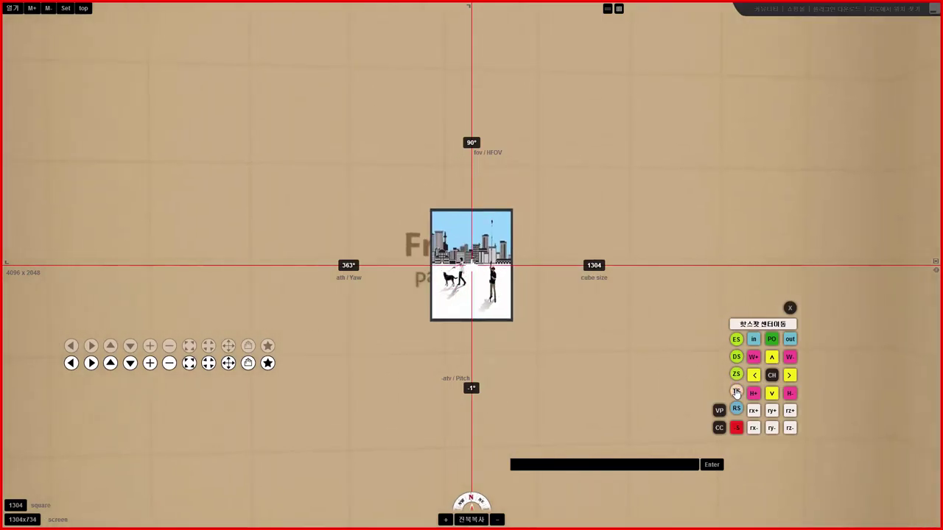
Reset the picture hotspot to its default settings and check it from another viewing direction
left_click(736, 410)
left_click(735, 411)
left_click(736, 410)
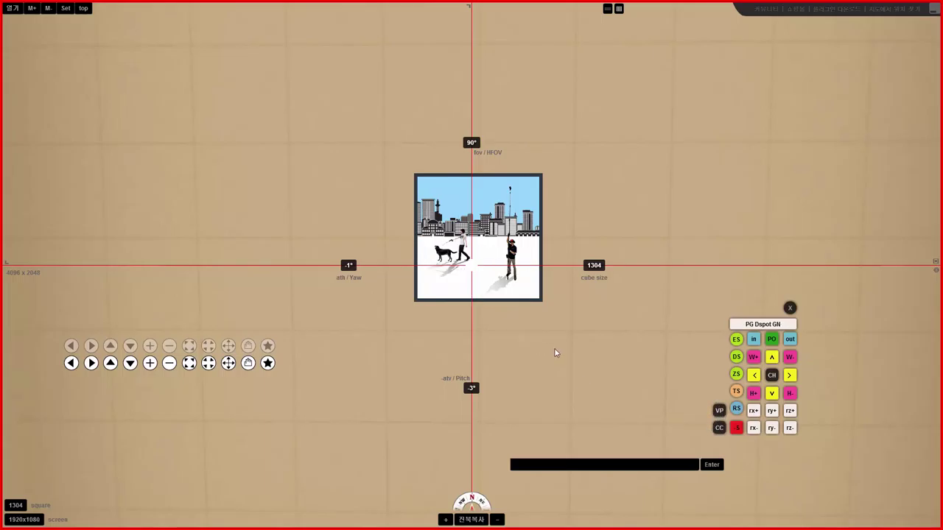
left_click_drag(553, 351, 756, 250)
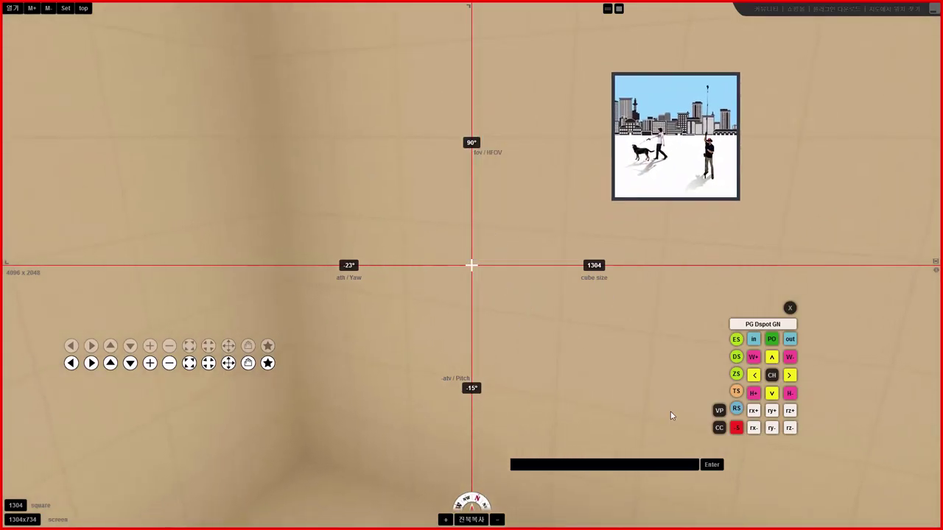
Move the picture hotspot right, left, up and down in position mode
left_click(720, 430)
left_click(771, 338)
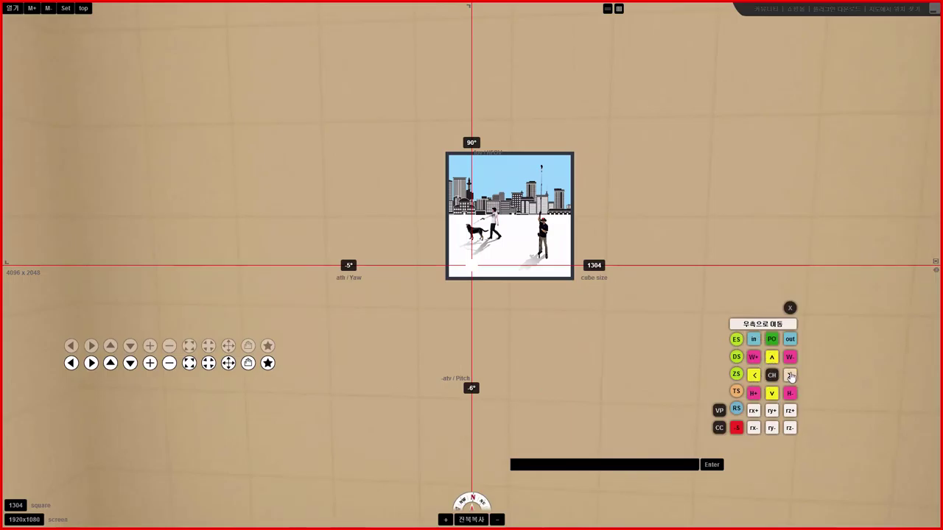
left_click(789, 376)
left_click(752, 376)
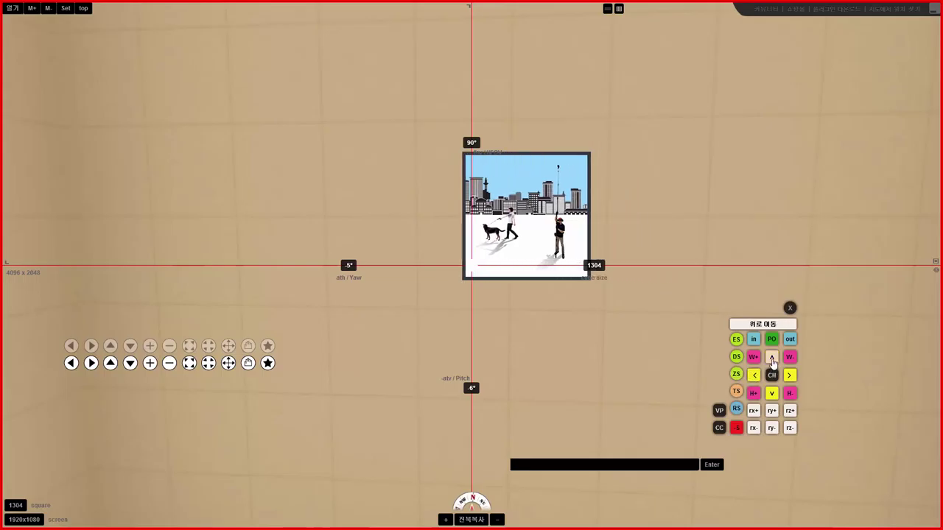
left_click(771, 356)
left_click(771, 393)
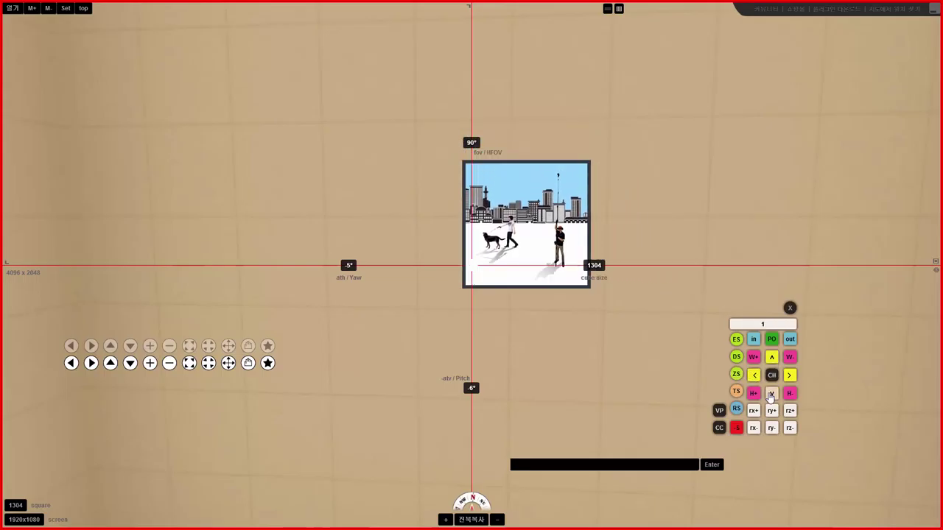
Switch the pad to offset mode and offset the picture hotspot up to -200.0, and also down, left and right
left_click(772, 340)
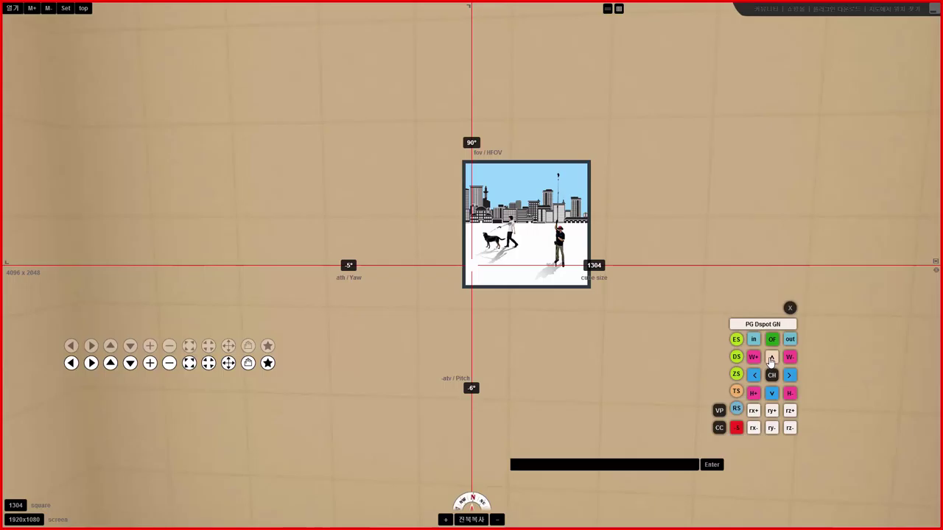
left_click(772, 358)
left_click(771, 359)
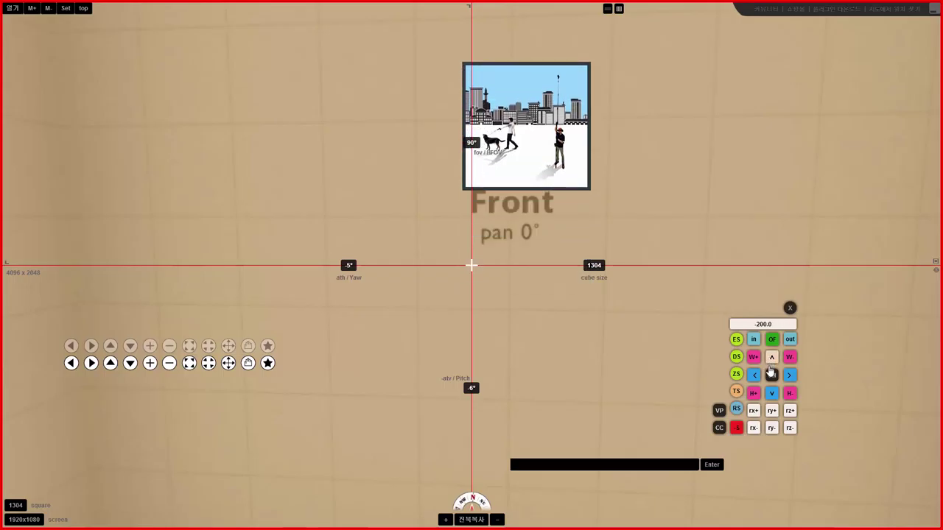
left_click(771, 393)
left_click(754, 375)
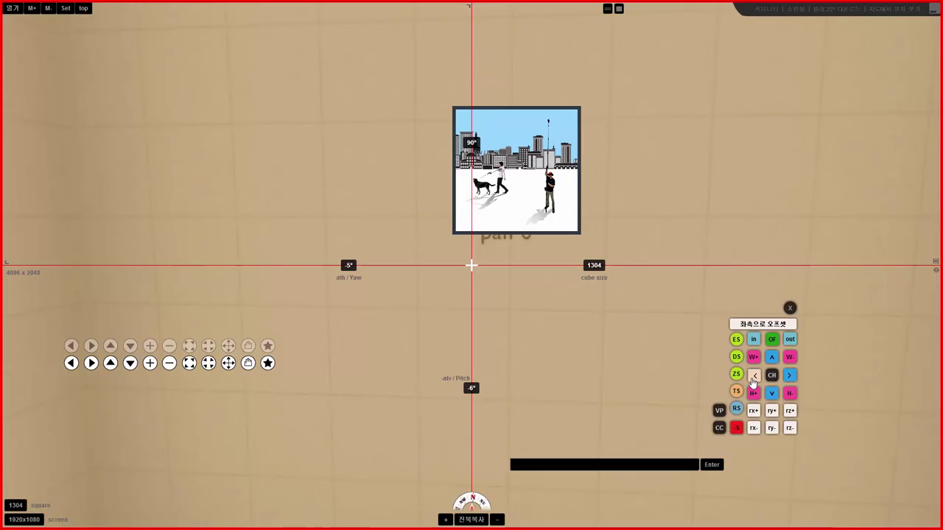
left_click(789, 375)
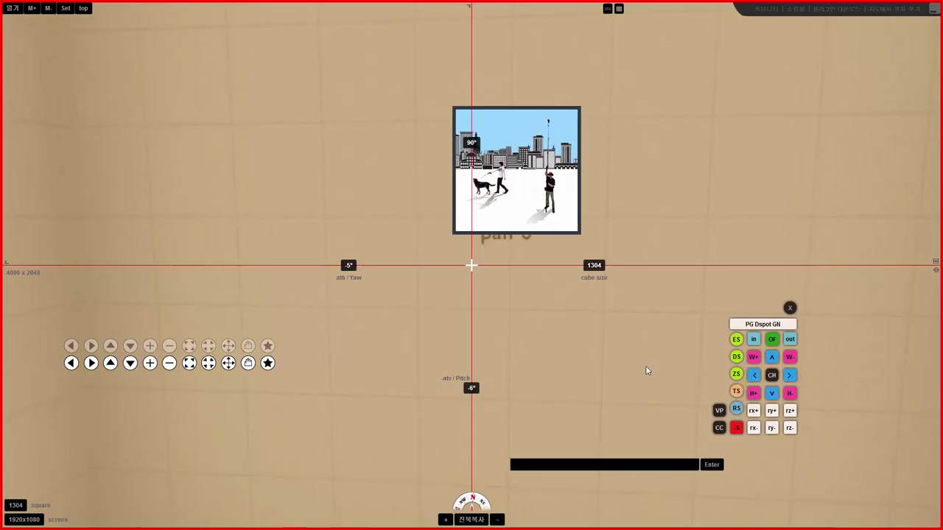
Switch the pad back to position mode and move the picture hotspot vertically and horizontally
left_click(771, 359)
left_click(771, 393)
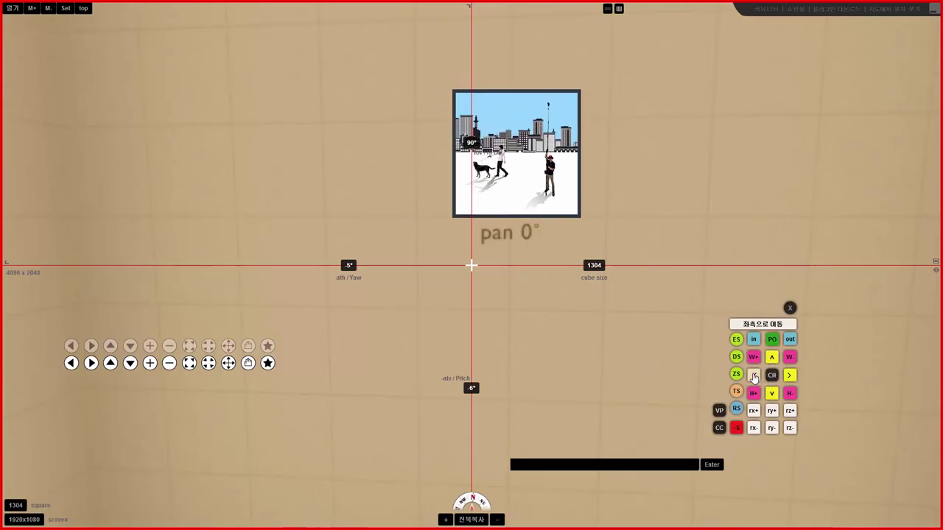
left_click(754, 375)
left_click(789, 375)
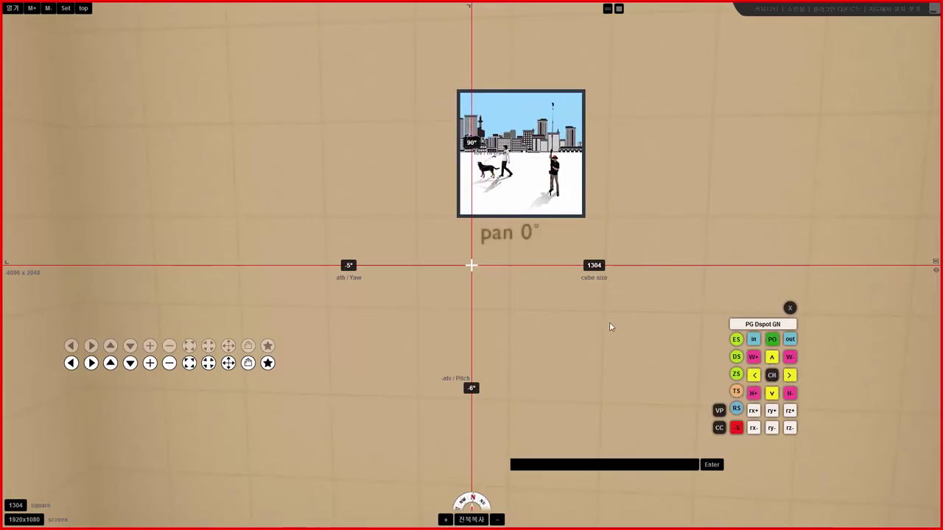
left_click(771, 377)
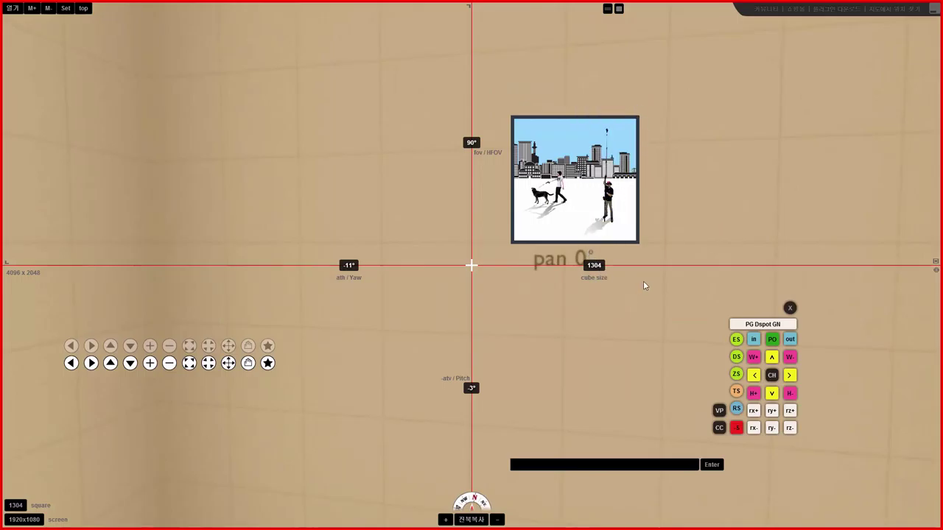
Leave full screen and close the viewer window used for hotspot editing
left_click(932, 13)
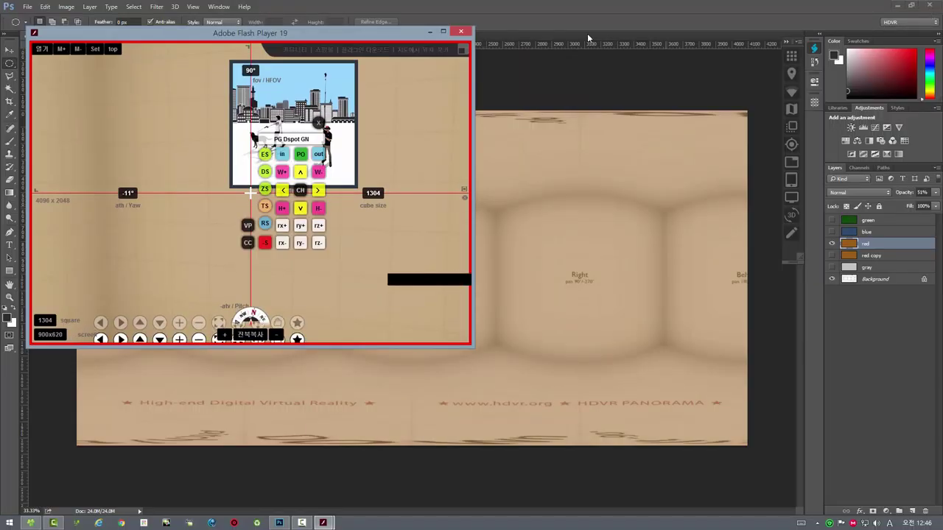
left_click(466, 32)
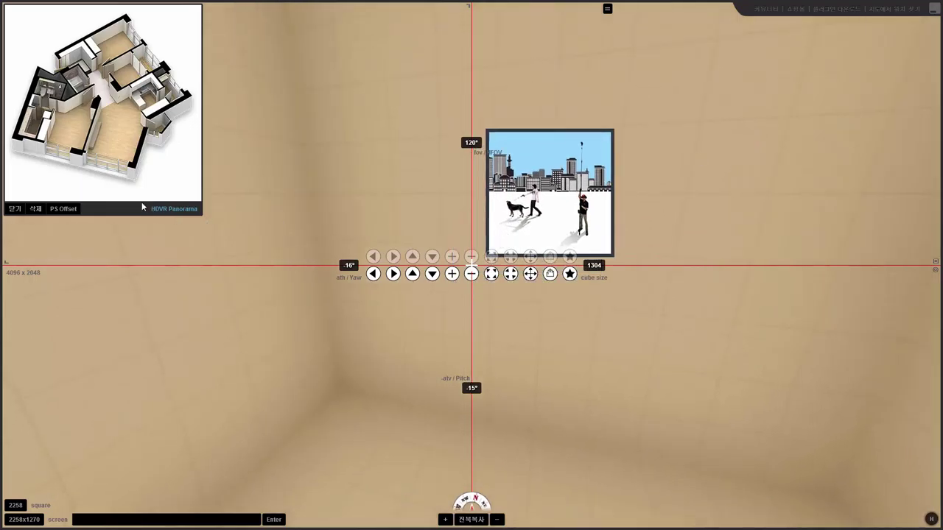
Hide the floor plan map in the fresh viewer, then leave full screen and snap its window to the left half of the desktop
left_click(14, 209)
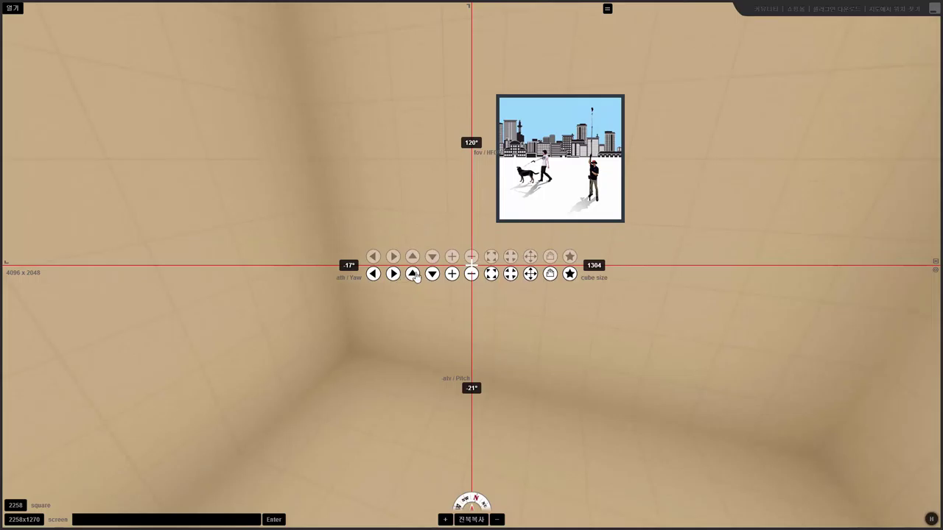
left_click(933, 9)
left_click(932, 9)
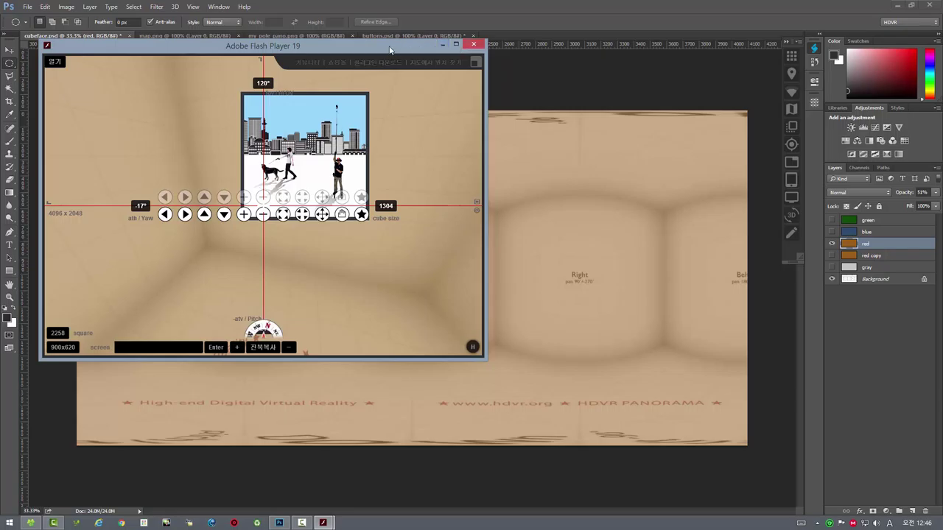
left_click_drag(374, 50, 0, 103)
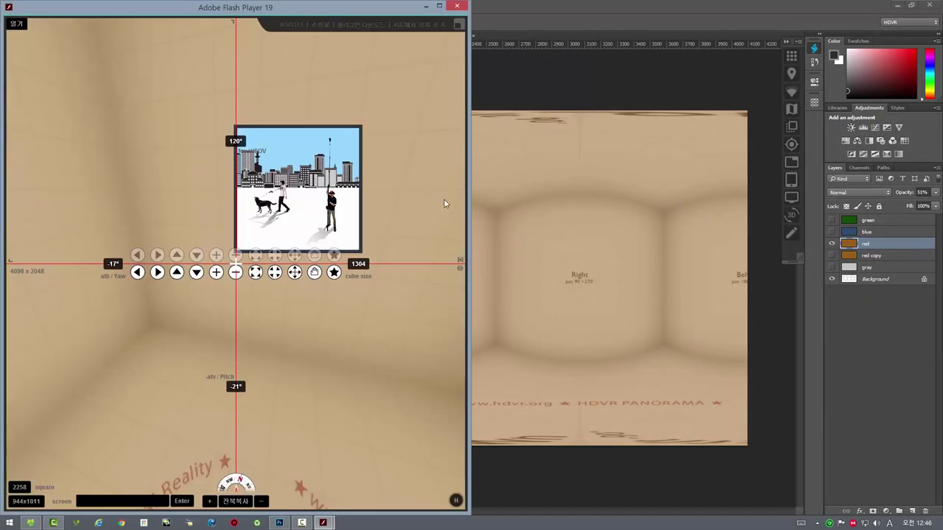
Open the HDVR Panorama krpano parameter tester beside the panorama viewer, and close the Flash Player window showing the building panorama
left_click(792, 185)
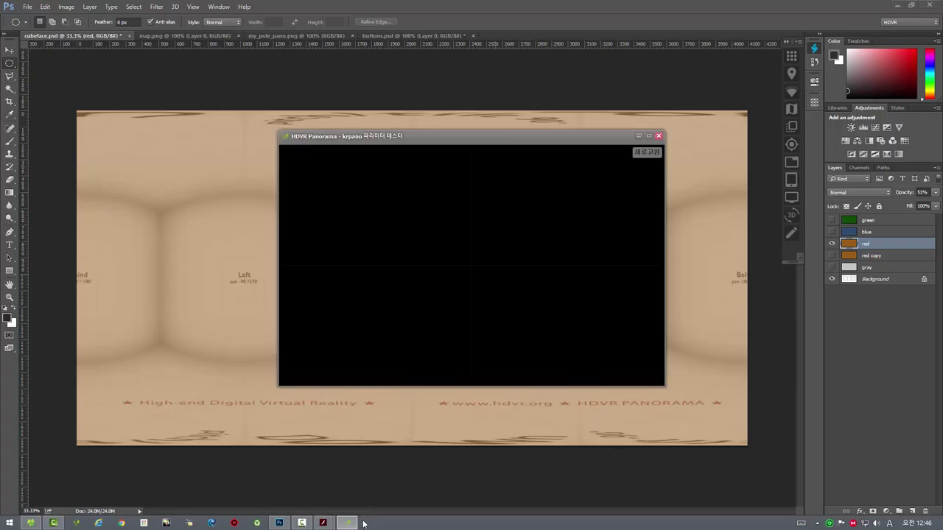
left_click_drag(504, 135, 678, 189)
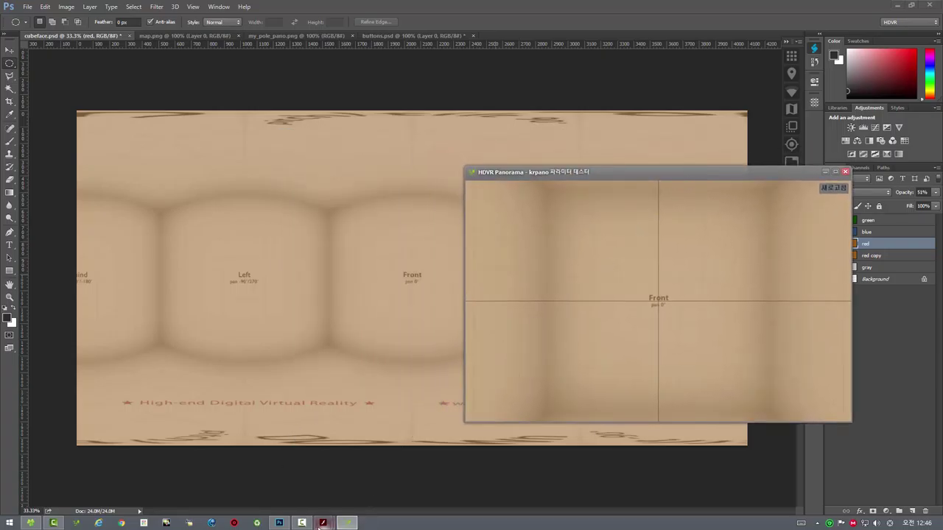
mouse_move(322, 523)
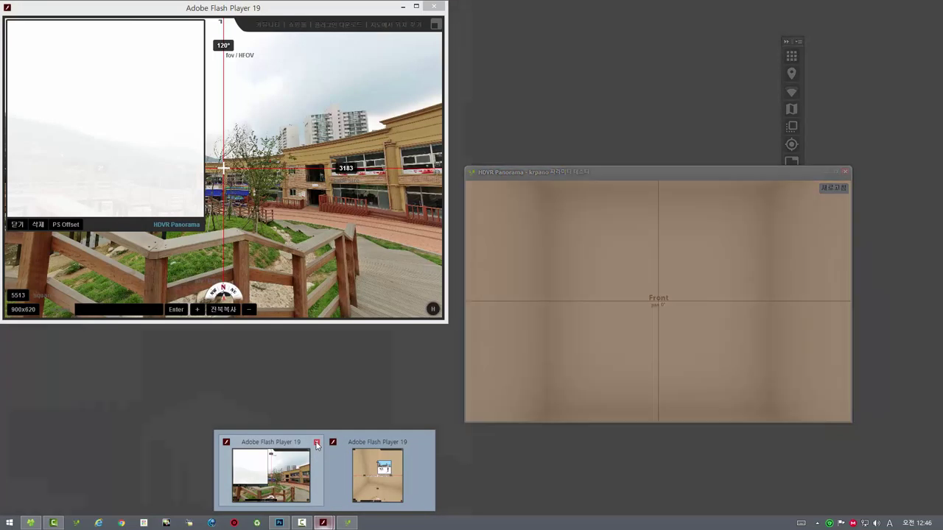
left_click(316, 442)
left_click(318, 450)
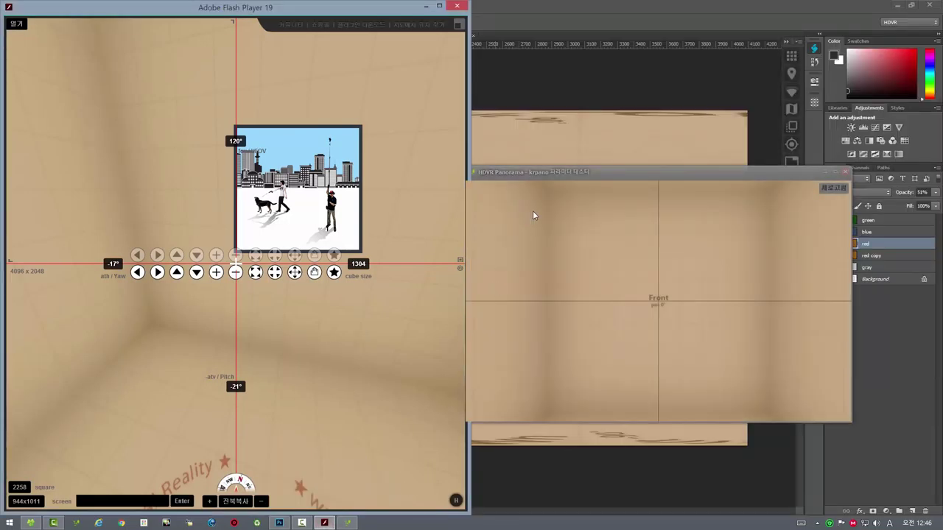
left_click_drag(571, 172, 639, 219)
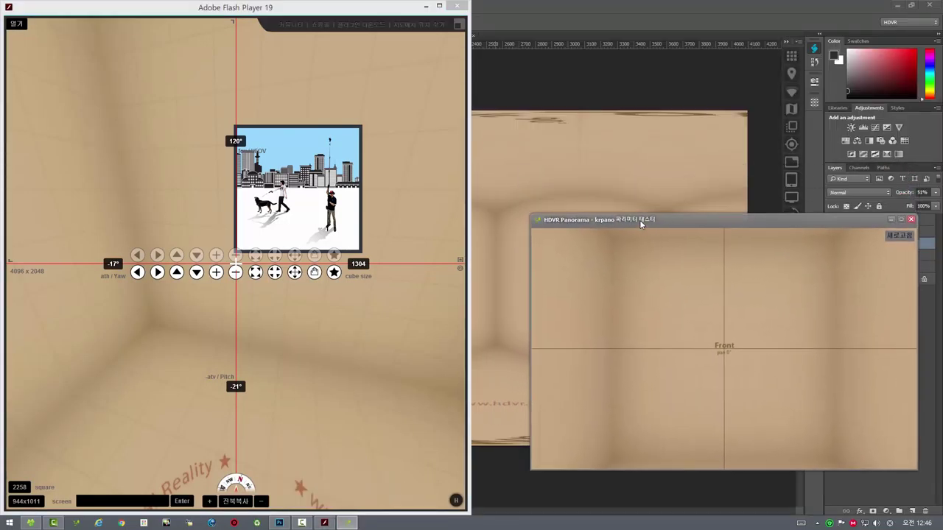
Compare view rotation in the krpano parameter tester and the Flash panorama viewer by looking around in each
left_click_drag(752, 321, 752, 241)
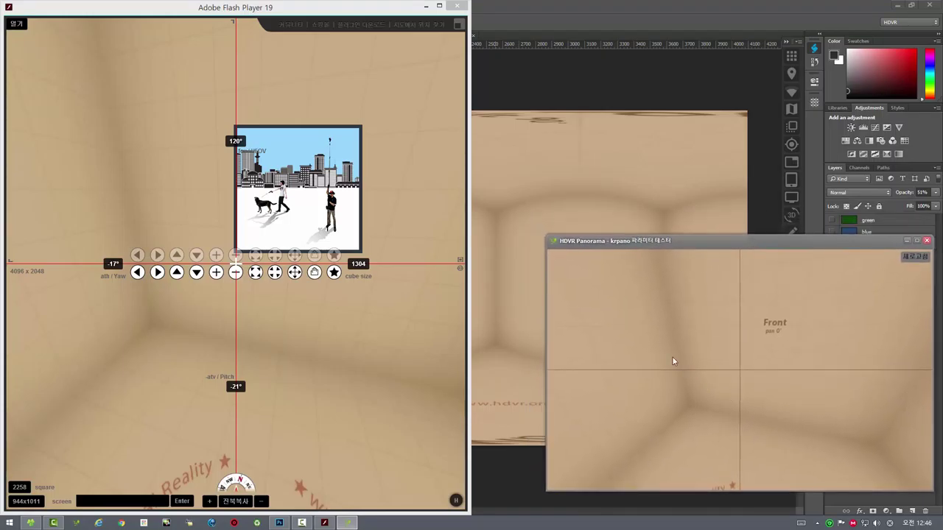
left_click_drag(705, 328, 678, 307)
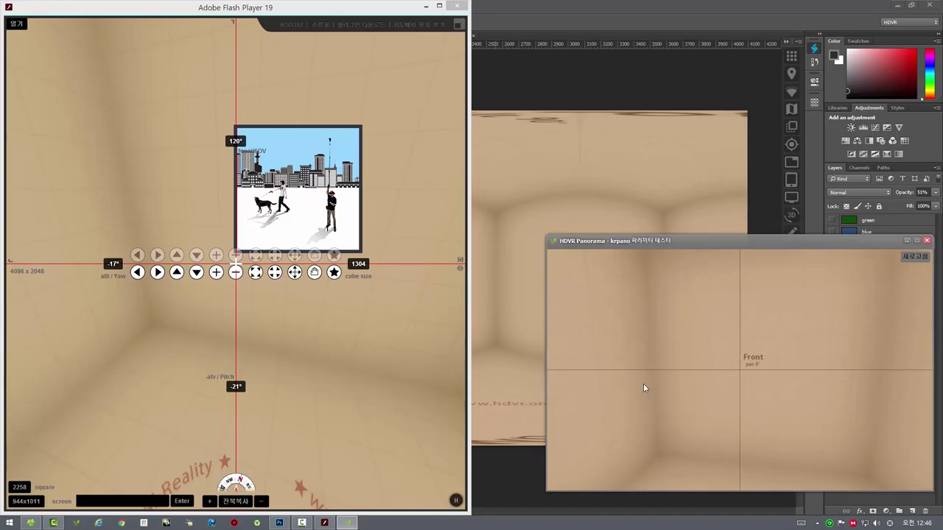
mouse_move(135, 355)
left_mouse_down()
mouse_move(141, 343)
mouse_move(126, 383)
mouse_move(125, 356)
left_mouse_up()
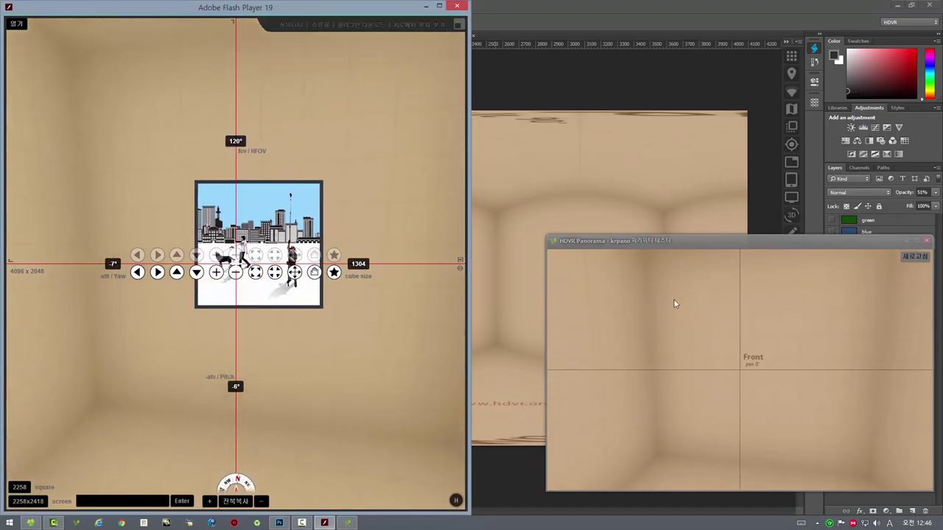
mouse_move(354, 368)
left_mouse_down()
mouse_move(391, 379)
mouse_move(355, 376)
left_mouse_up()
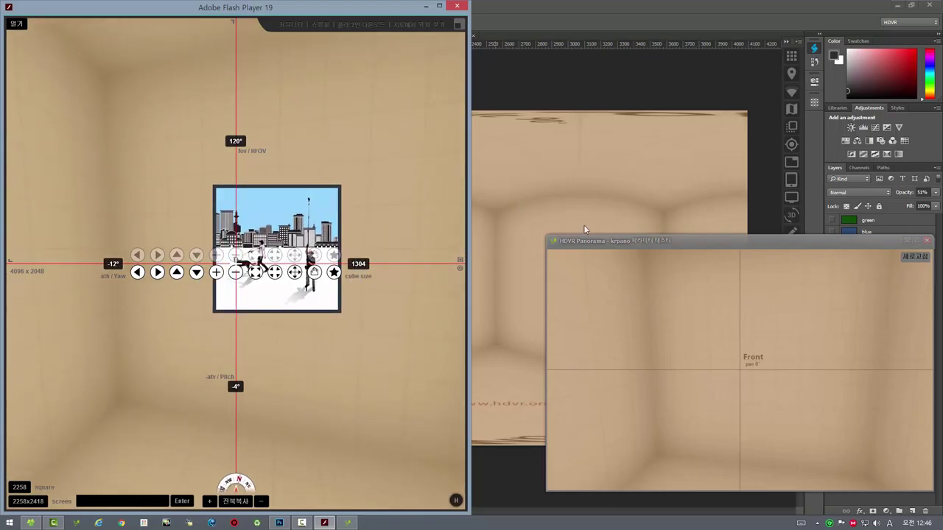
left_click_drag(689, 319, 676, 326)
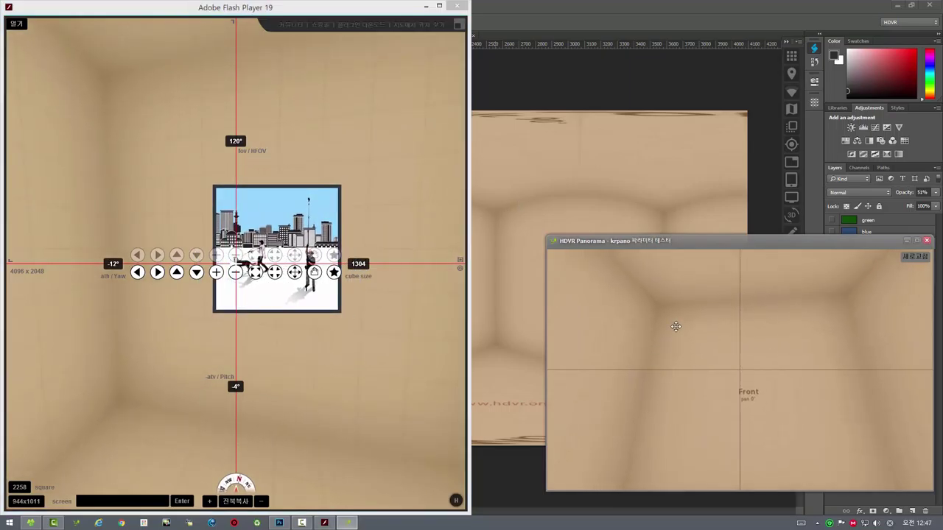
mouse_move(343, 353)
left_mouse_down()
mouse_move(366, 335)
mouse_move(356, 347)
left_mouse_up()
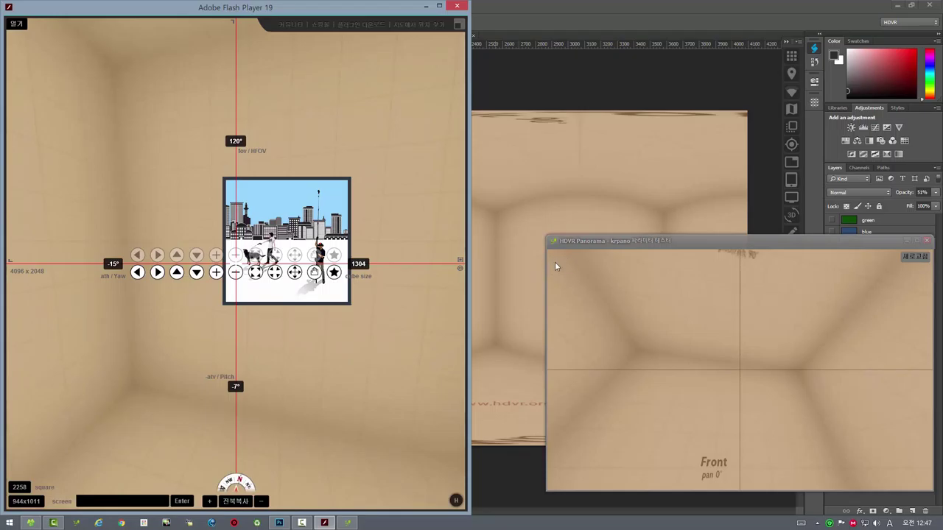
Show the panorama viewer full screen, then shrink the krpano parameter tester window and park it in a corner over the panorama
key("ctrl+f")
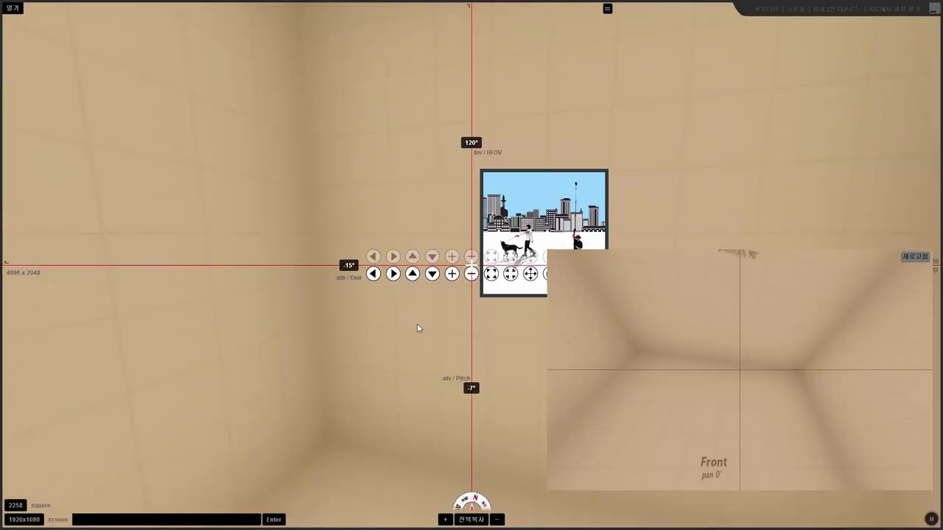
left_click(745, 289)
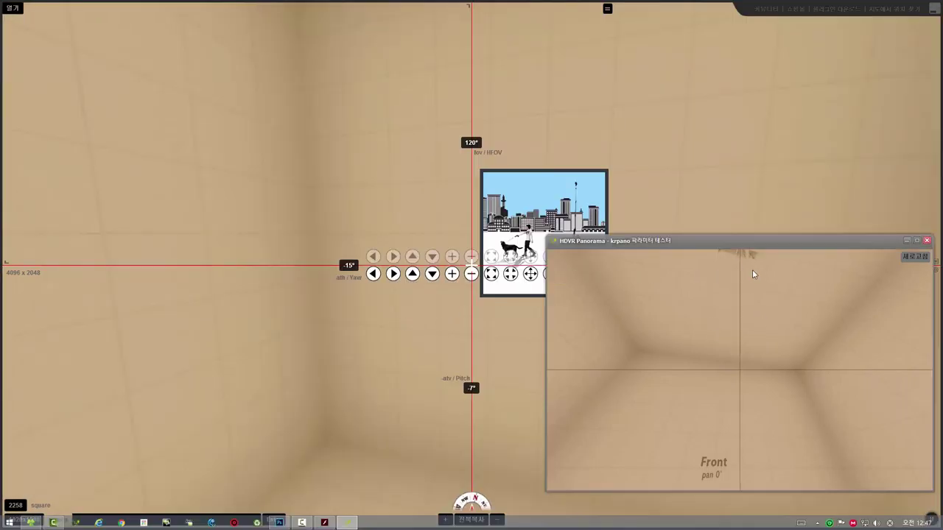
left_click_drag(772, 247, 776, 265)
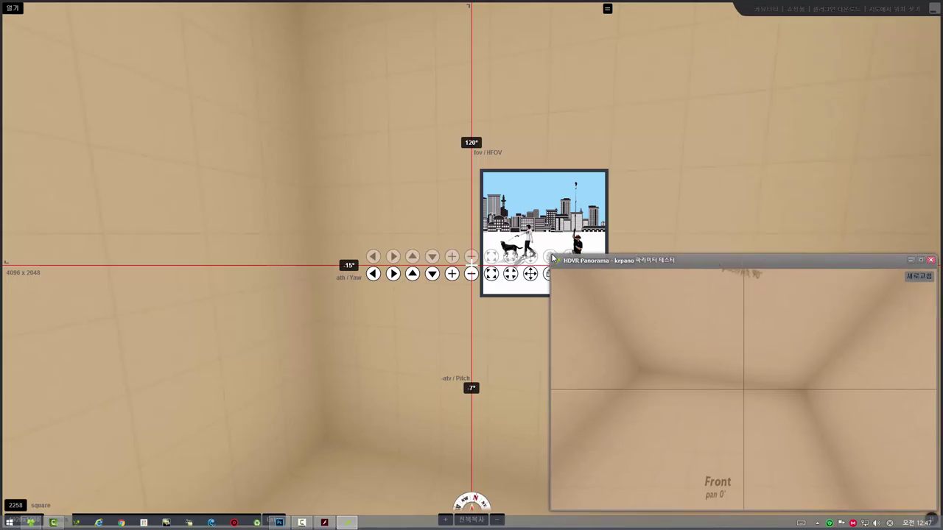
left_click_drag(553, 261, 676, 326)
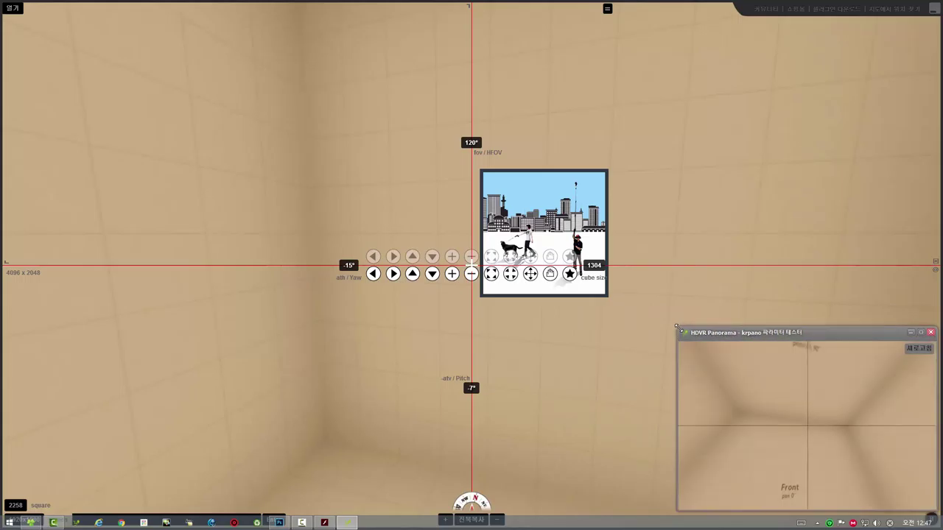
left_click_drag(742, 336, 743, 329)
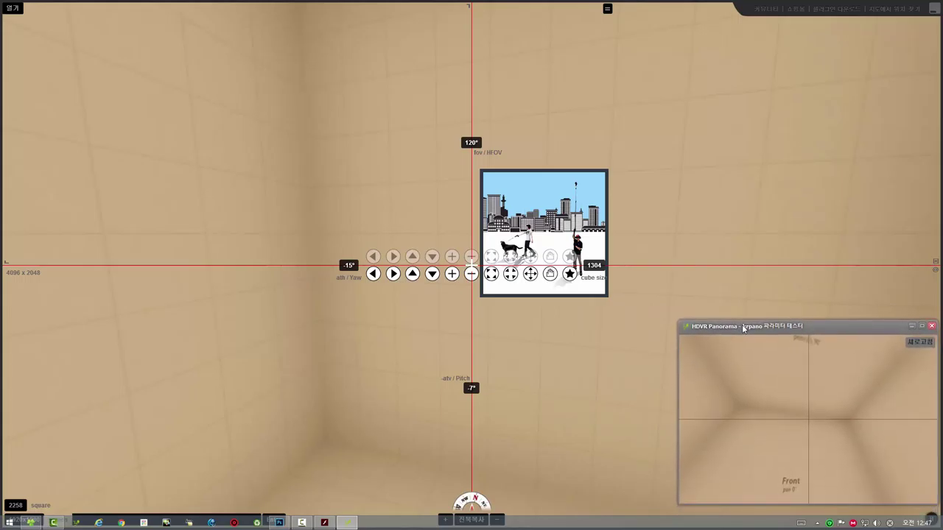
Pull out two vertical guides 30 px apart and two horizontal guides 30 px apart, crossing to form a small square over the panorama
mouse_move(244, 157)
left_mouse_down()
mouse_move(221, 135)
mouse_move(234, 142)
left_mouse_up()
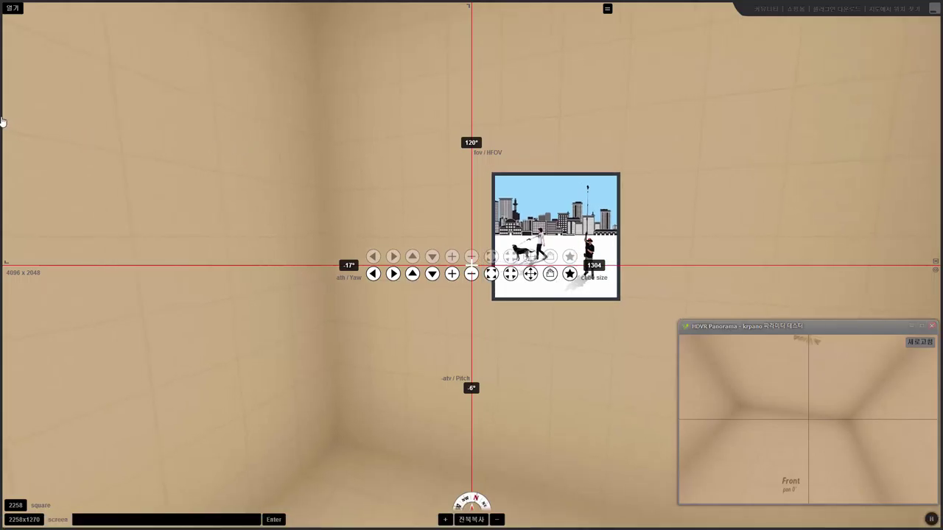
left_click_drag(2, 122, 99, 145)
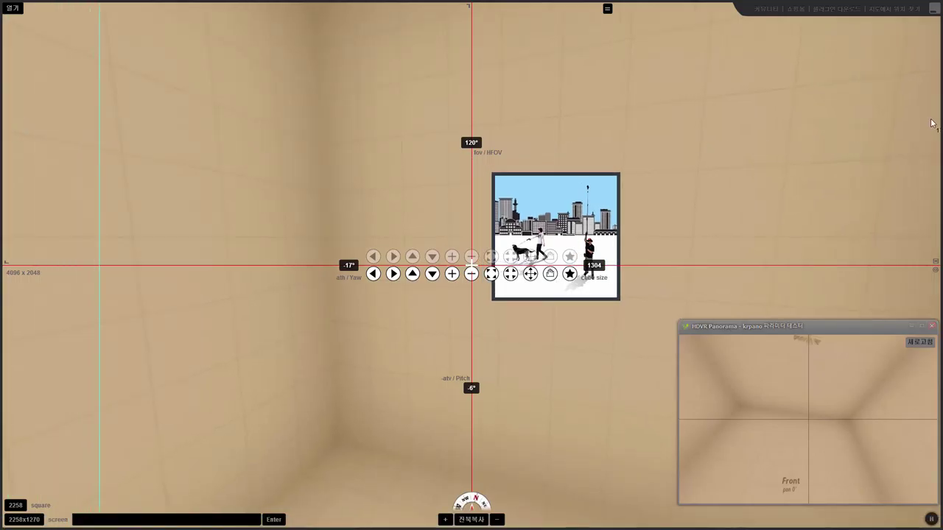
left_click_drag(940, 118, 116, 107)
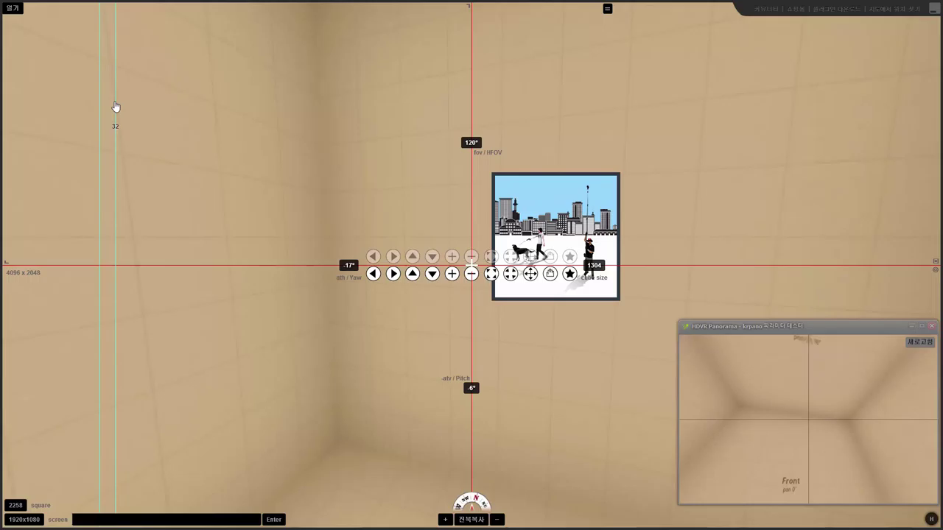
left_click_drag(115, 106, 116, 106)
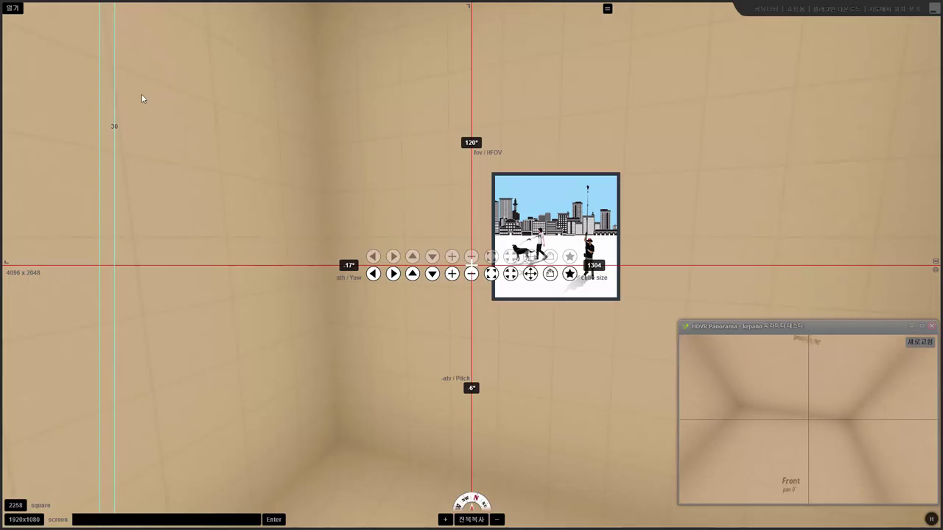
left_click_drag(207, 6, 196, 58)
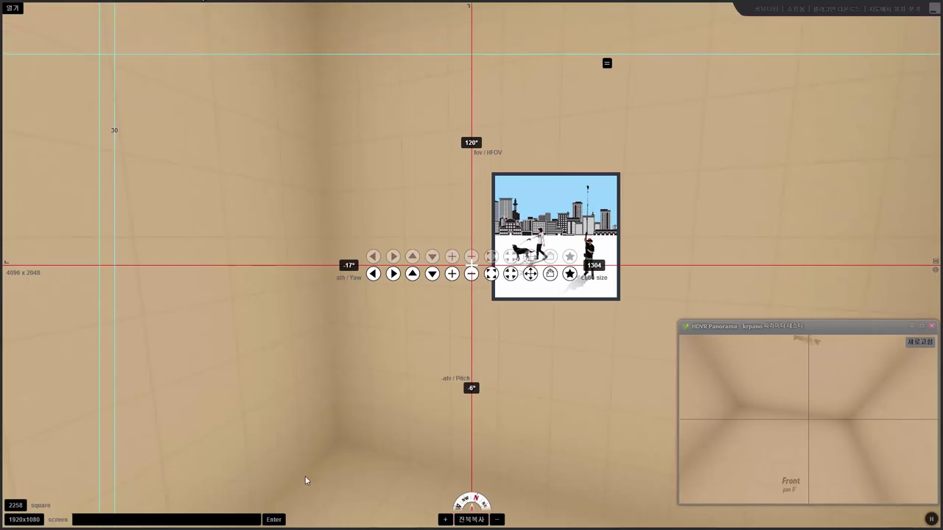
left_click_drag(307, 486, 302, 74)
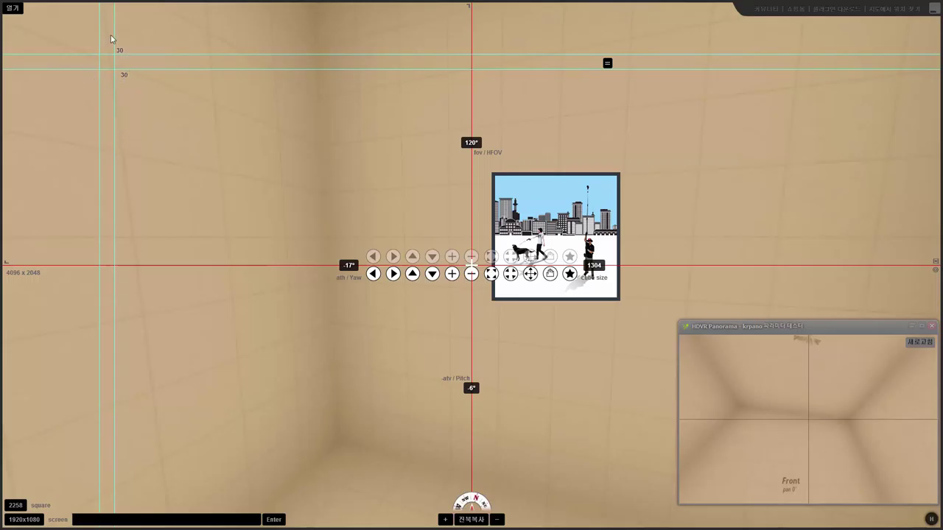
Create a layer from the guide square, move it clear of the guides, and make it round with lefttop alignment
left_click(608, 64)
left_click(106, 63)
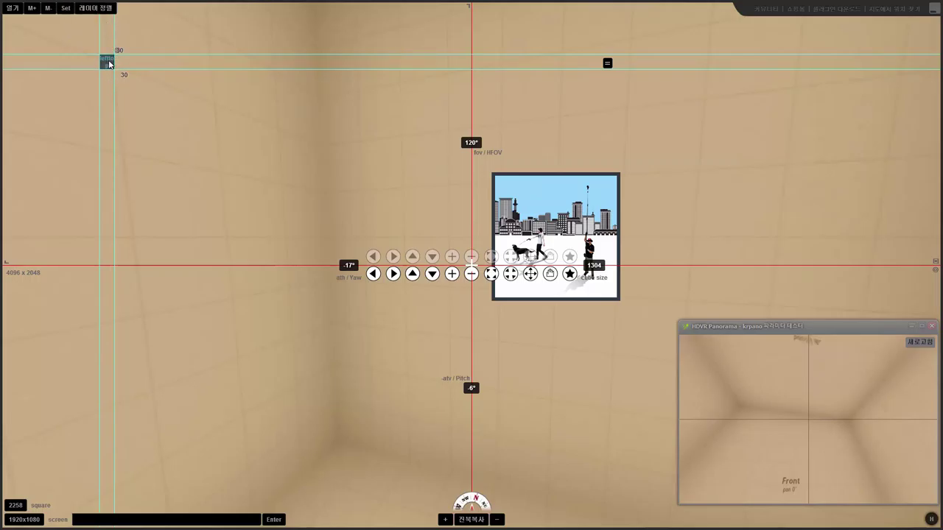
left_click_drag(109, 67, 163, 135)
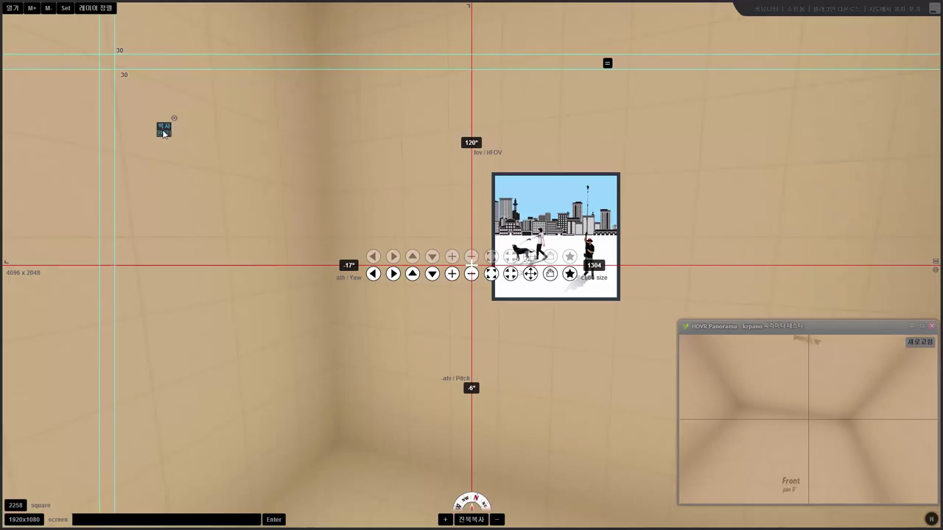
left_click_drag(165, 133, 160, 127)
left_click(31, 10)
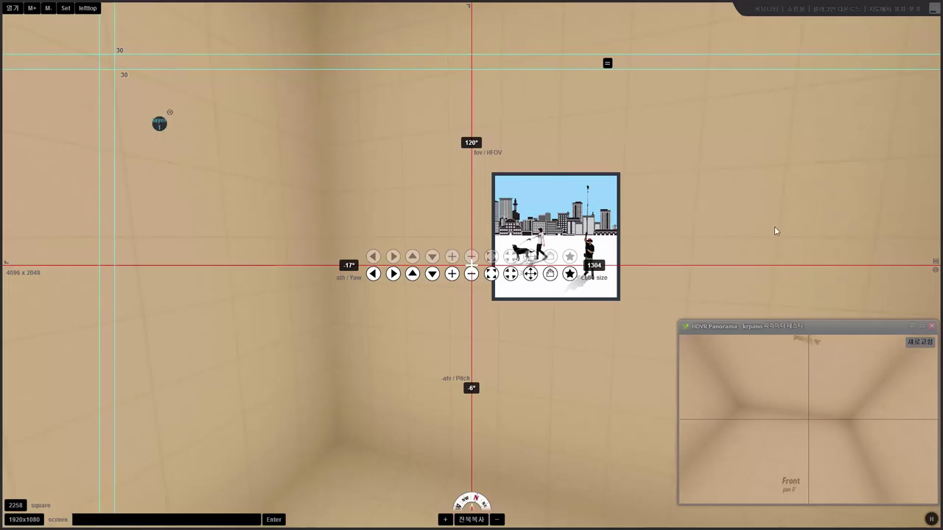
Hide the guides and readouts, move the round layer to the view's upper-left corner, and run set(layer[layer1].x,10)
left_click(936, 271)
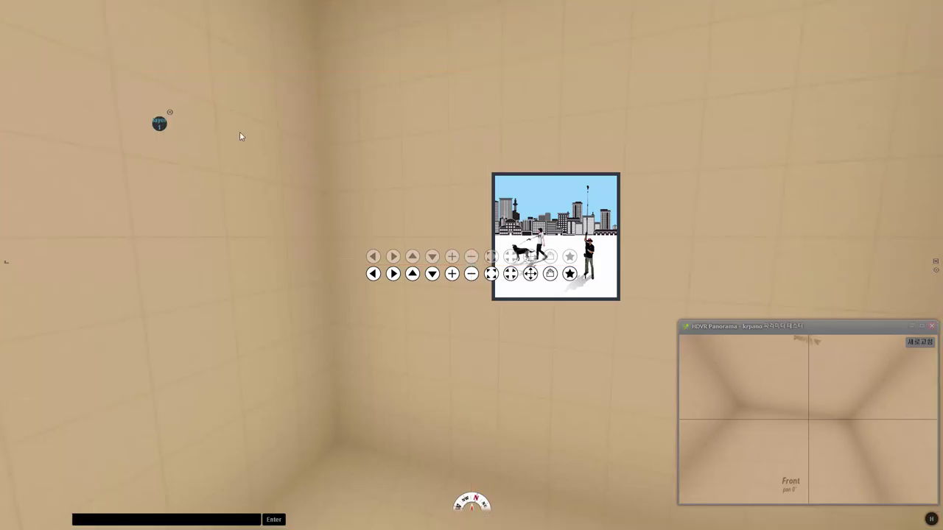
left_click_drag(159, 124, 10, 13)
left_click(128, 524)
left_click(140, 519)
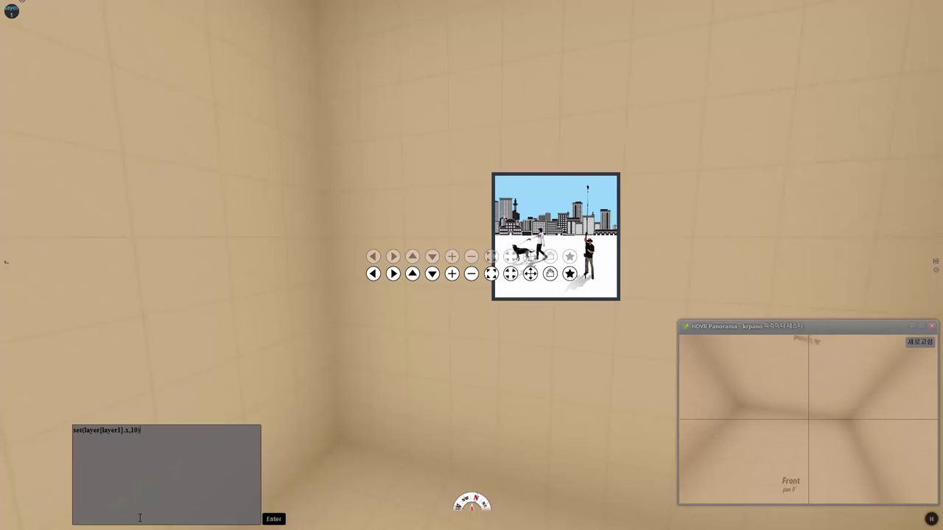
key("Return")
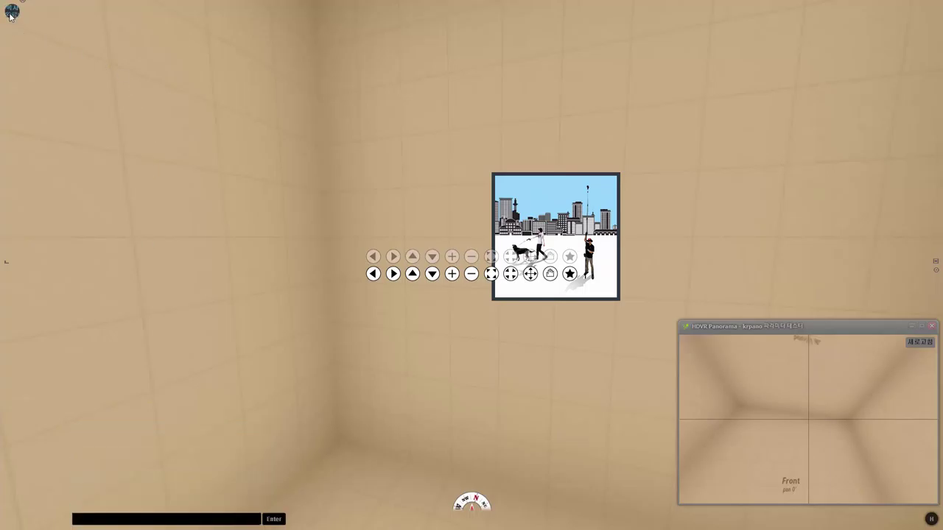
Move layer1 away from the corner, then set both its x and y to 10 with set commands in the command input
left_click_drag(12, 12, 109, 104)
mouse_move(146, 520)
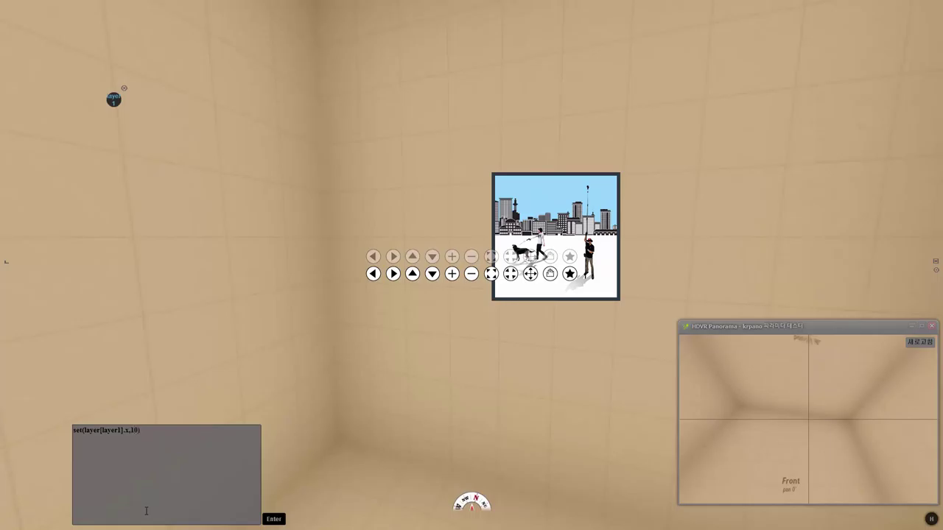
key("Return")
key("BackSpace")
type("y")
key("Return")
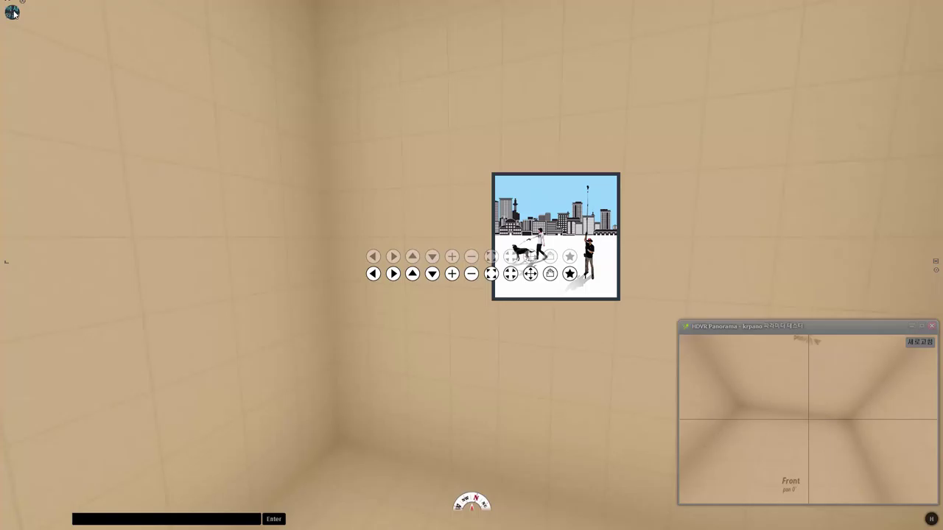
Leave full screen, insert the layer1 container code between the krpano tags of krparams.xml in Sublime Text, and save the file
key("Escape")
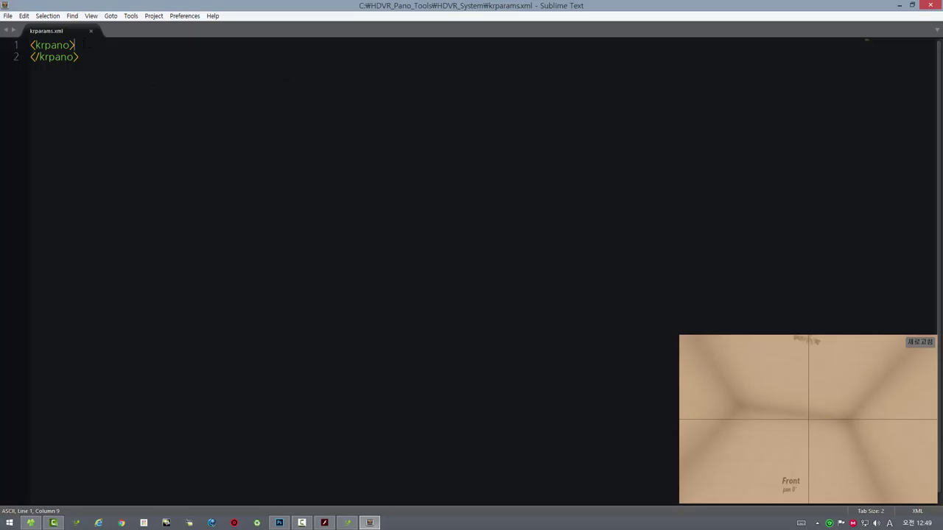
key("Return")
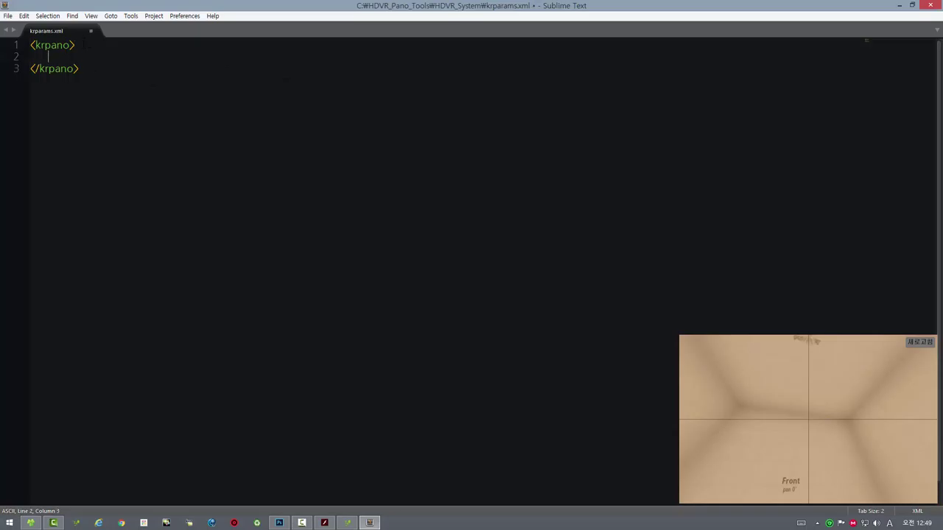
type("<layer name=\"layer1\" type=\"container\" style=\"\" bgcolor=\"0x2c2c2c\" bgalpha=\"1\" bgroundedge=\"33\" bgborder=\"1,1,1,1 0x000000 0\" align=\"lefttop\" edge=\"lefttop\" x=\"10\" y=\"10\" ox=\"0\" oy=\"0\" rotate=\"0\" width=\"30\" height=\"30\" scale=\"1\" scalechildren=\"false\" handcursor=\"false\" enabled=\"true\" alpha=\"1\" autoalpha=\"true\" keep=\"true\" bgcapture=\"true\" zorder=\"10\" ondown=\"\" onup=\"\" onover=\"\" onhover=\"\" onout=\"\" onclick=\"\" />")
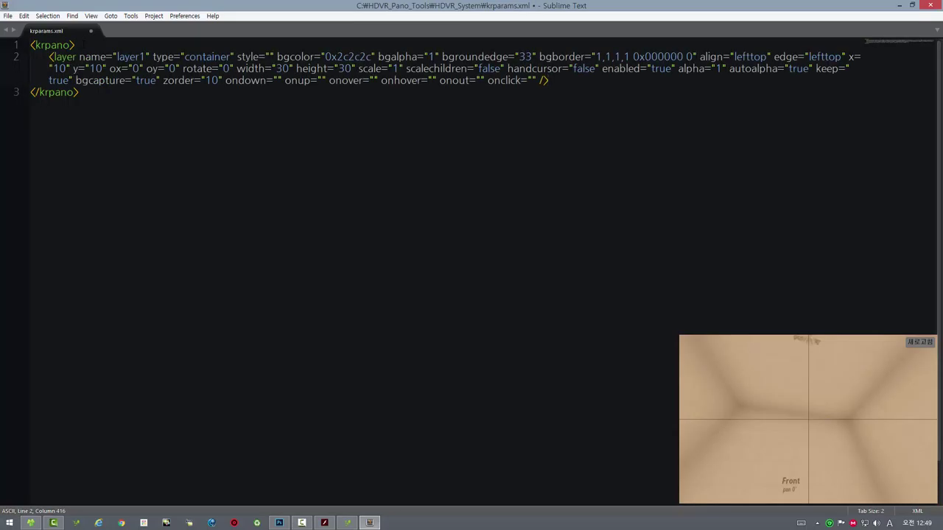
left_click(7, 15)
left_click(21, 93)
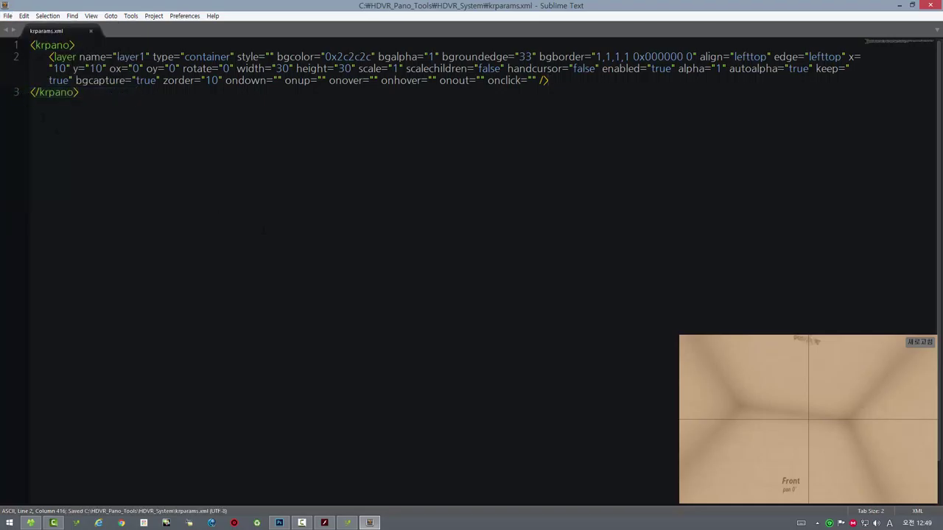
Reload the krpano parameter tester and rotate its panorama to check that the layer1 circle stays fixed
left_click(874, 404)
left_click(924, 344)
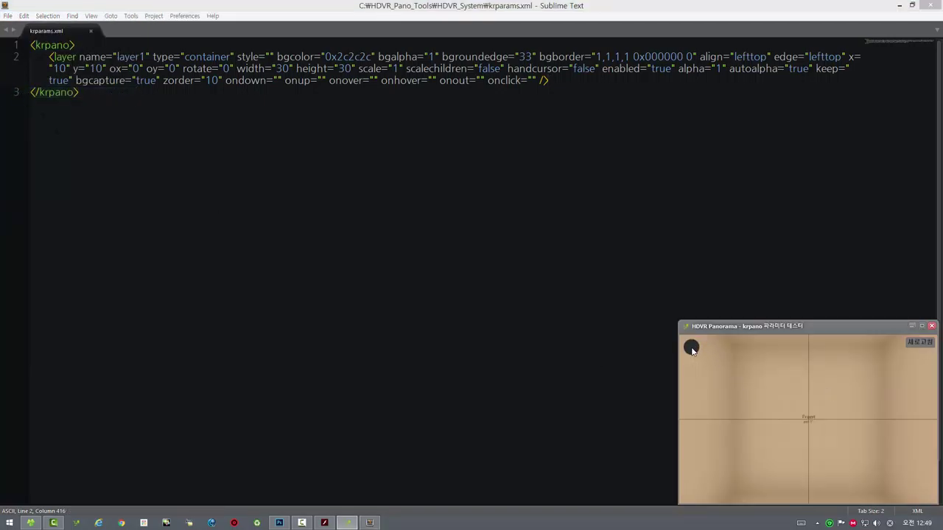
left_click_drag(728, 364, 751, 381)
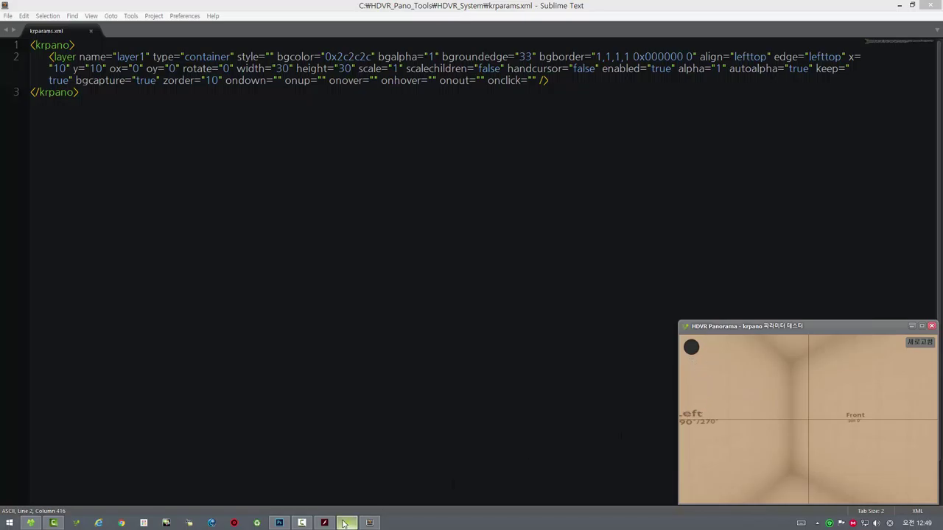
Switch back to the Flash panorama viewer in full screen and show its guides and readouts again
mouse_move(324, 523)
left_click(316, 464)
key("ctrl+f")
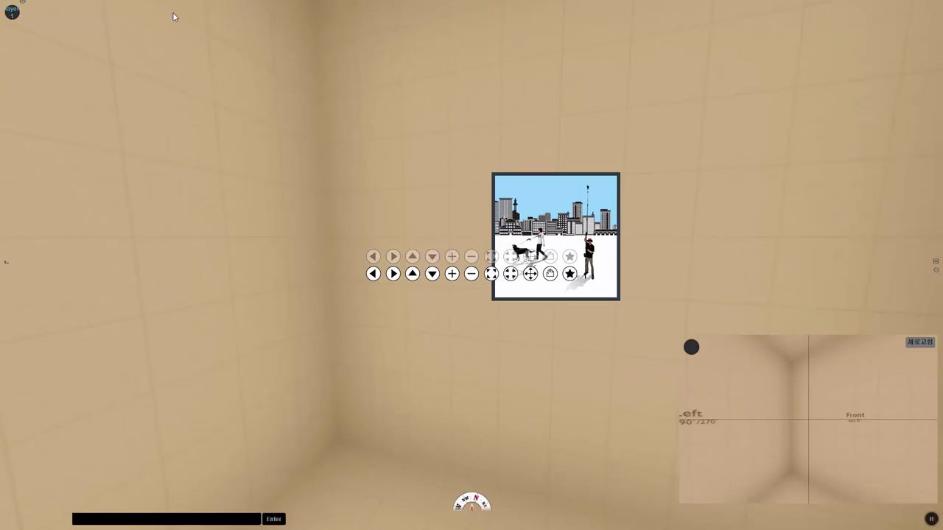
left_click(934, 270)
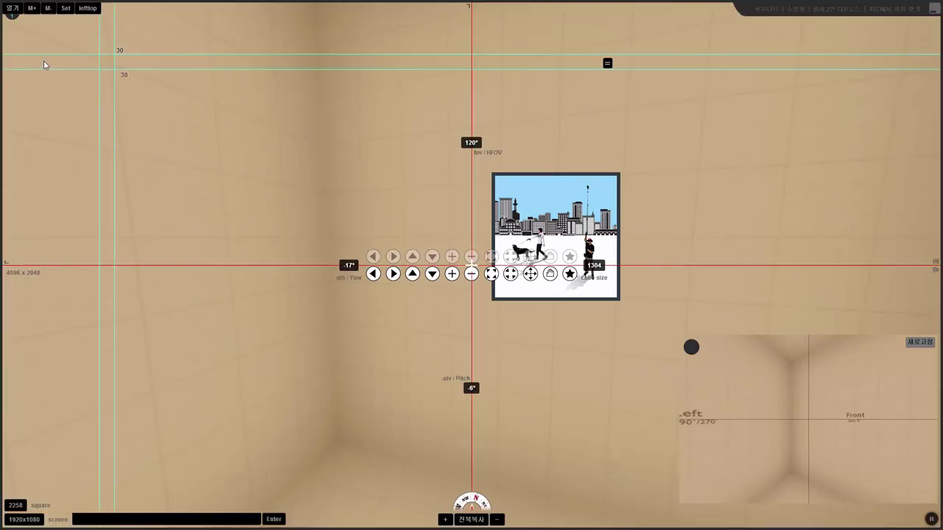
Reposition the guides to enclose a strip about 31 px wide and 438 px tall at the view's edge, and create layer2 from it
left_click_drag(101, 82, 5, 82)
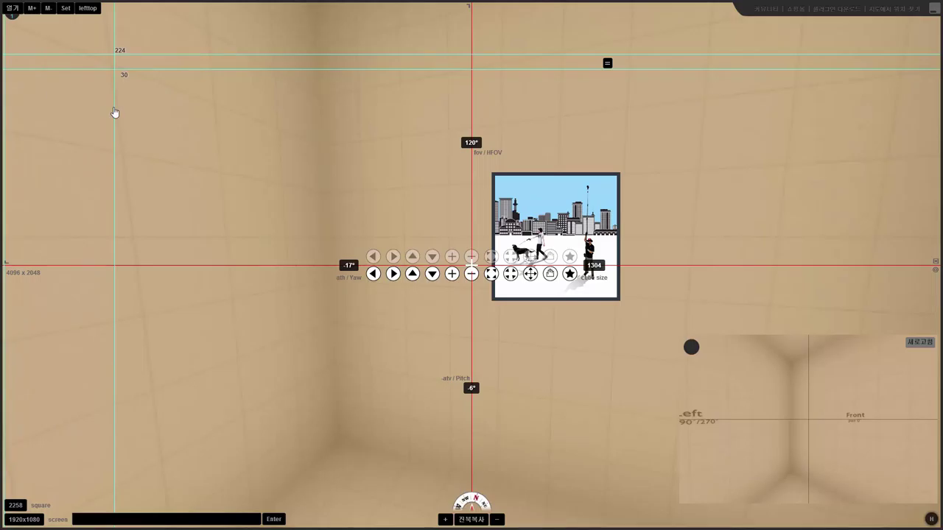
left_click_drag(114, 112, 22, 110)
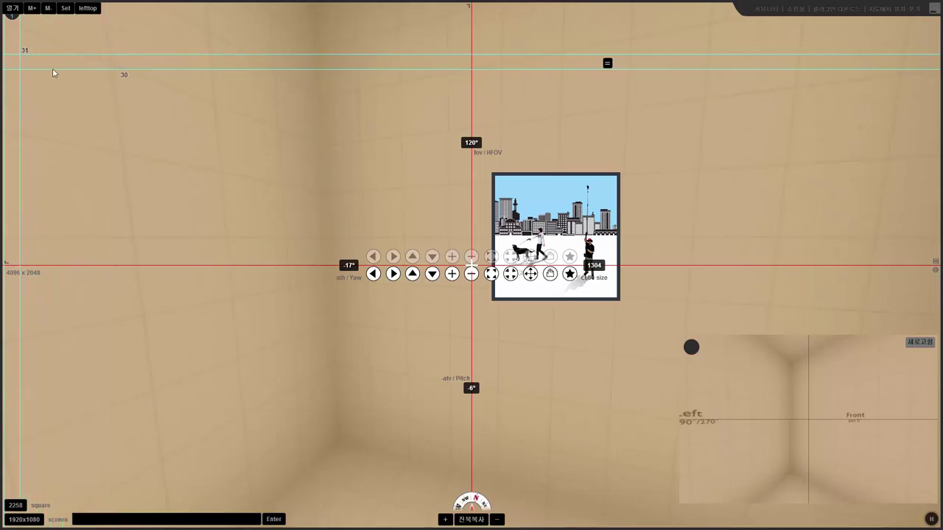
left_click_drag(67, 60, 72, 28)
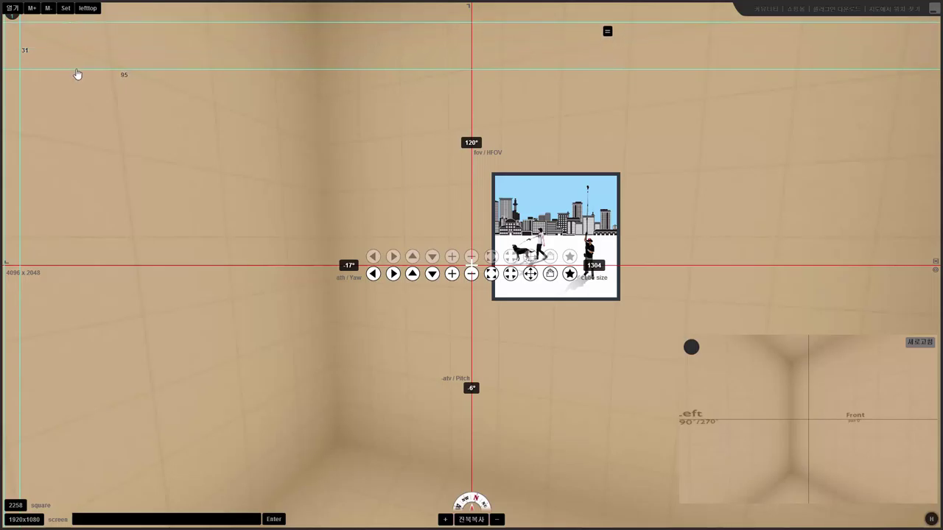
left_click_drag(78, 74, 84, 244)
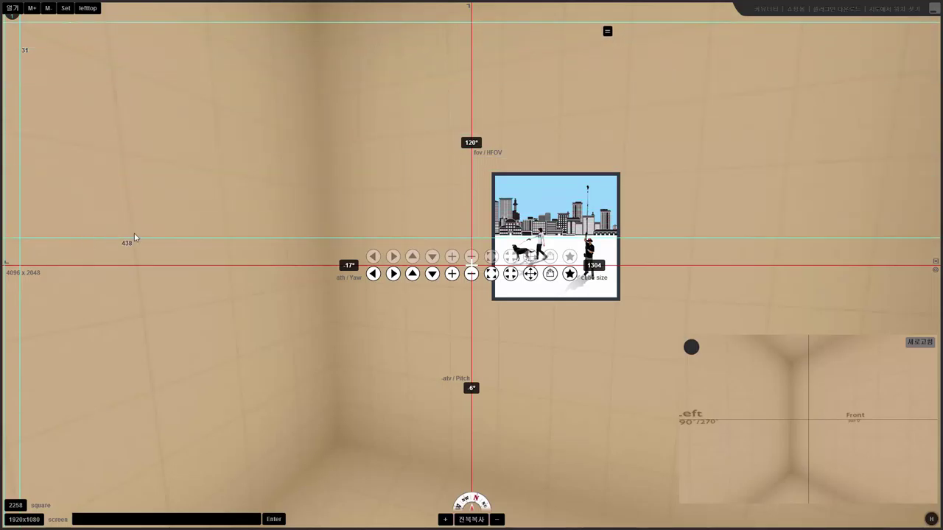
left_click(607, 33)
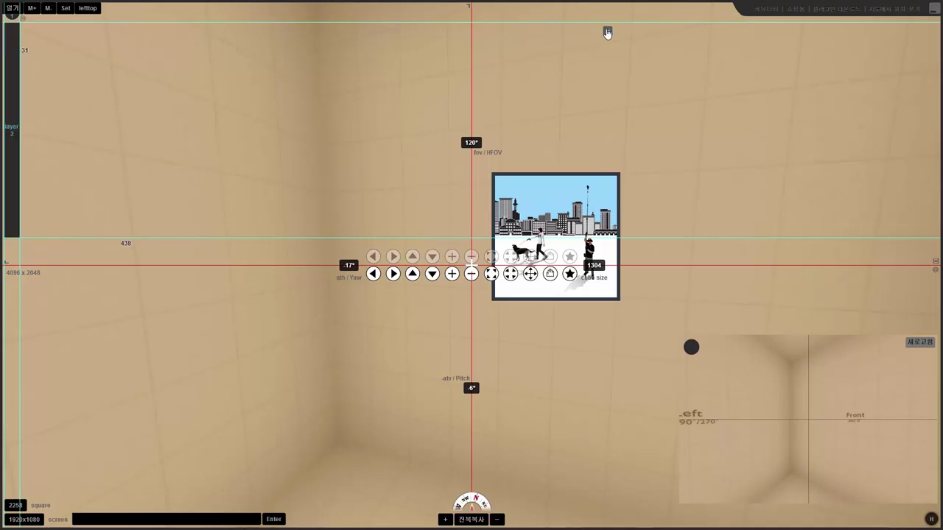
left_click(12, 186)
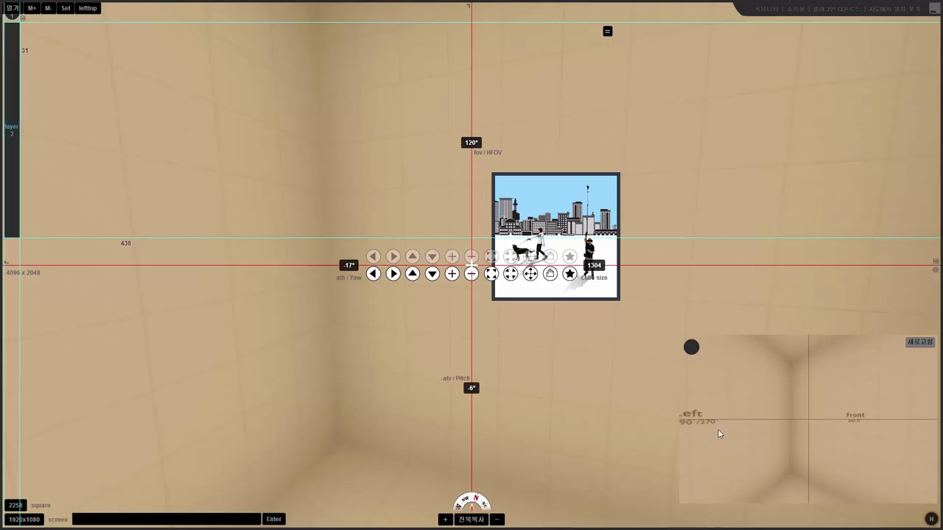
Run set(layer[layer2].height,150) to set layer2's height to 150, and copy the layer's generated code
left_click(208, 516)
type("set(layer[layer2].")
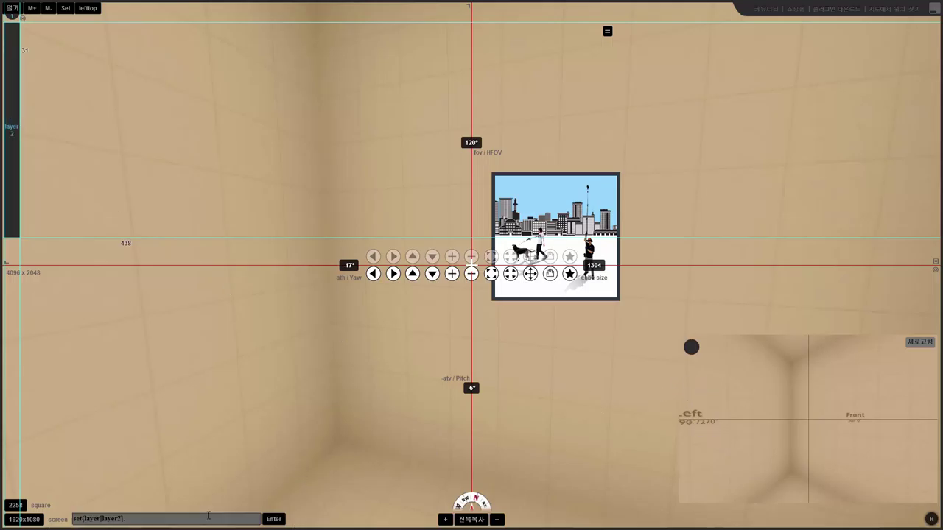
left_click(208, 516)
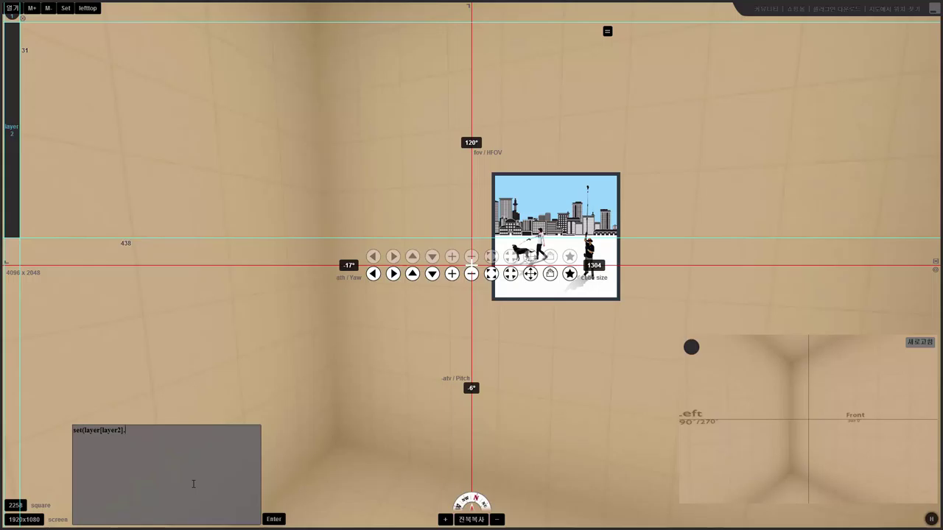
type("heigh")
type("t,150")
key("Return")
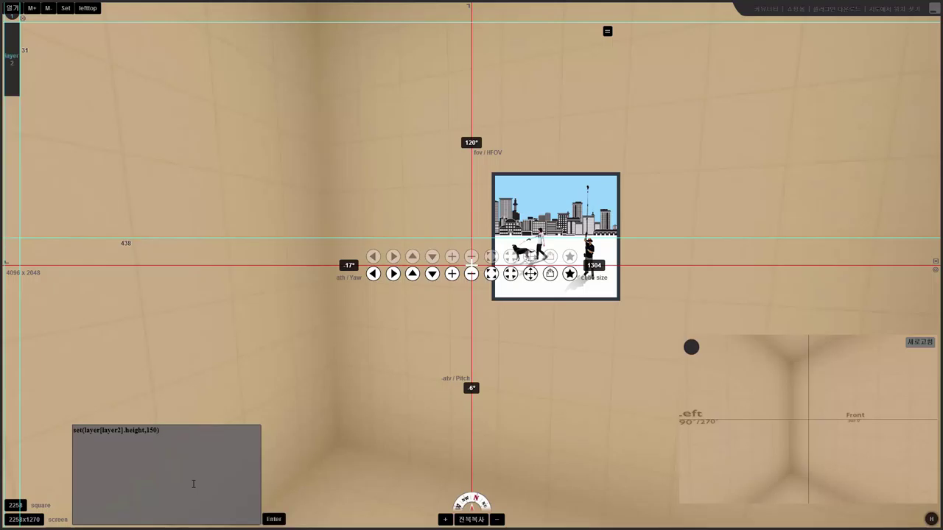
left_click(8, 74)
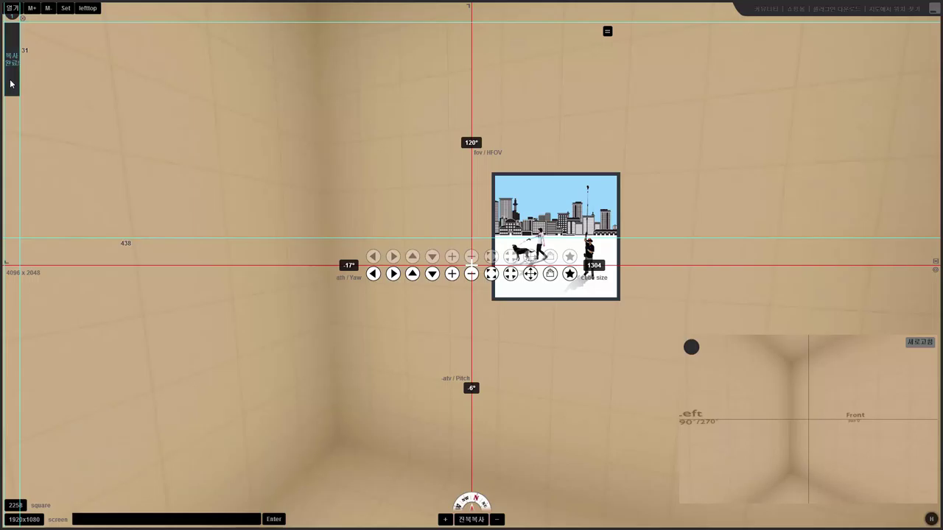
Leave full screen, insert the layer2 container code below layer1 in krparams.xml in Sublime Text, and save the file
key("Escape")
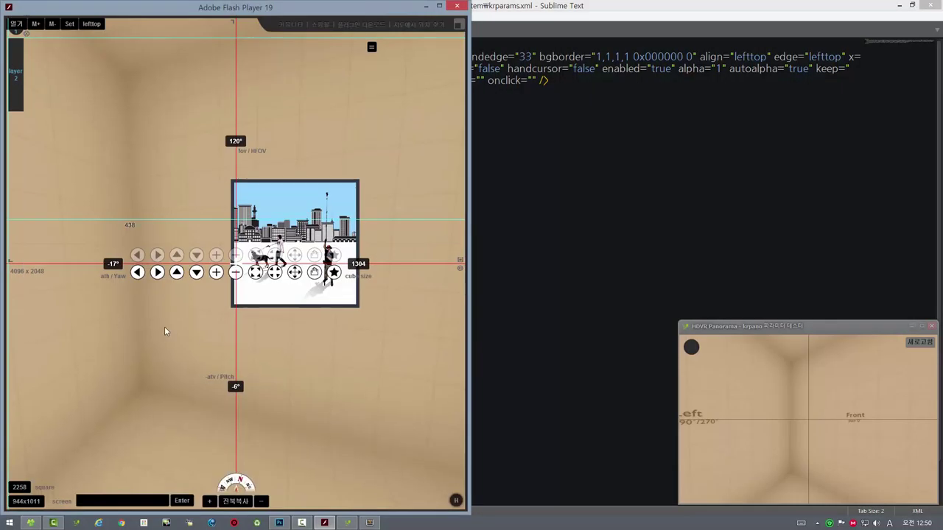
left_click(633, 6)
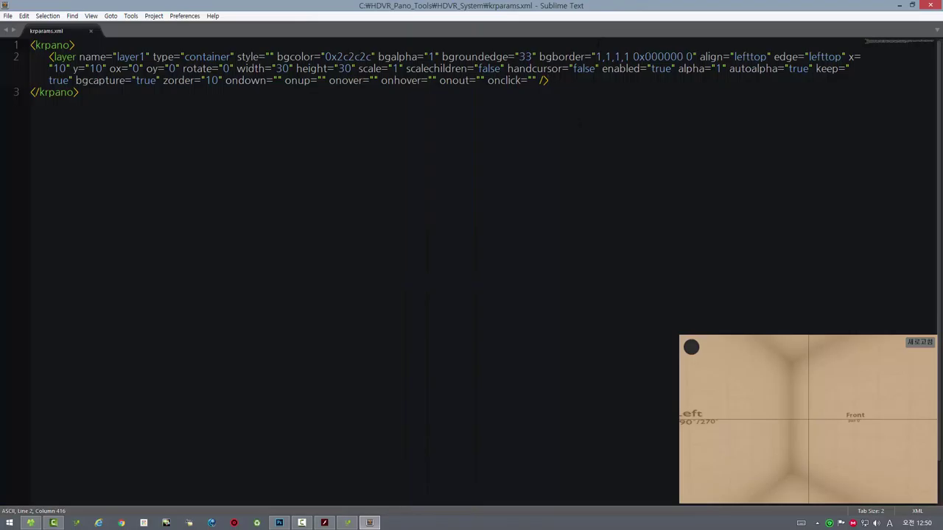
key("Return")
key("Return")
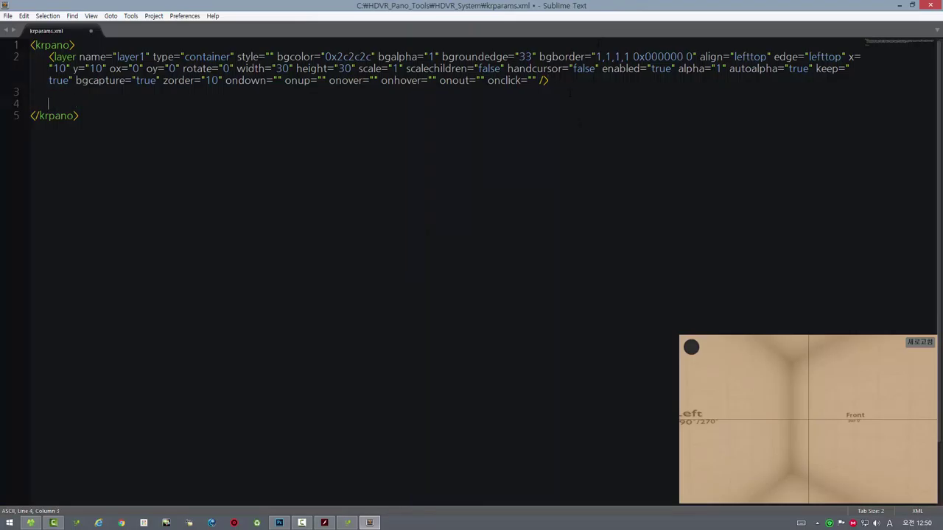
type("<layer name=\"layer2\" type=\"container\" style=\"\" bgcolor=\"0x2c2c2c\" bgalpha=\"1\" bgroundedge=\"0\" bgborder=\"1,1,1,1 0x000000 0\" align=\"lefttop\" edge=\"lefttop\" x=\"9\" y=\"46\" ox=\"0\" oy=\"0\" rotate=\"0\" width=\"31\" height=\"150\" scale=\"1\" scalechildren=\"false\" handcursor=\"false\" enabled=\"true\" alpha=\"1\" autoalpha=\"true\" keep=\"true\" bgcapture=\"true\" zorder=\"10\" ondown=\"\" onup=\"\" onover=\"\" onhover=\"\" onout=\"\" onclick=\"\" />")
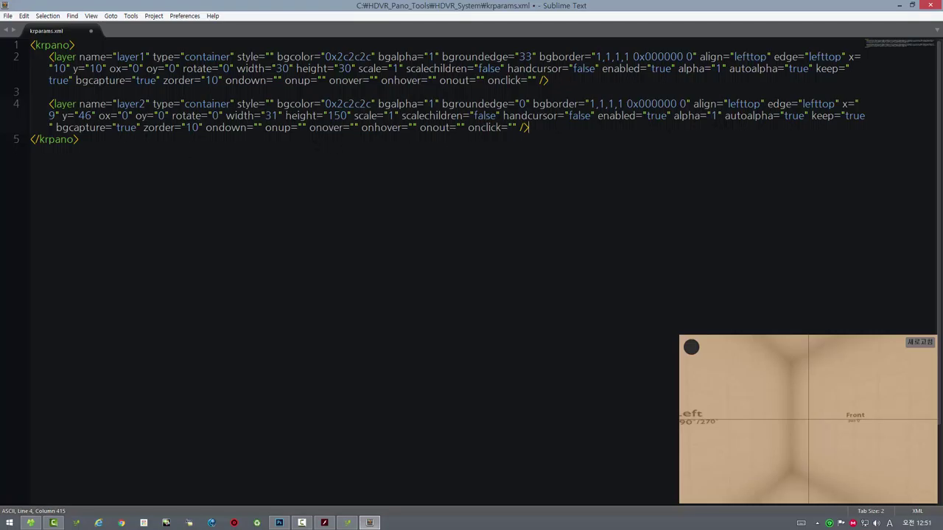
left_click_drag(285, 116, 352, 116)
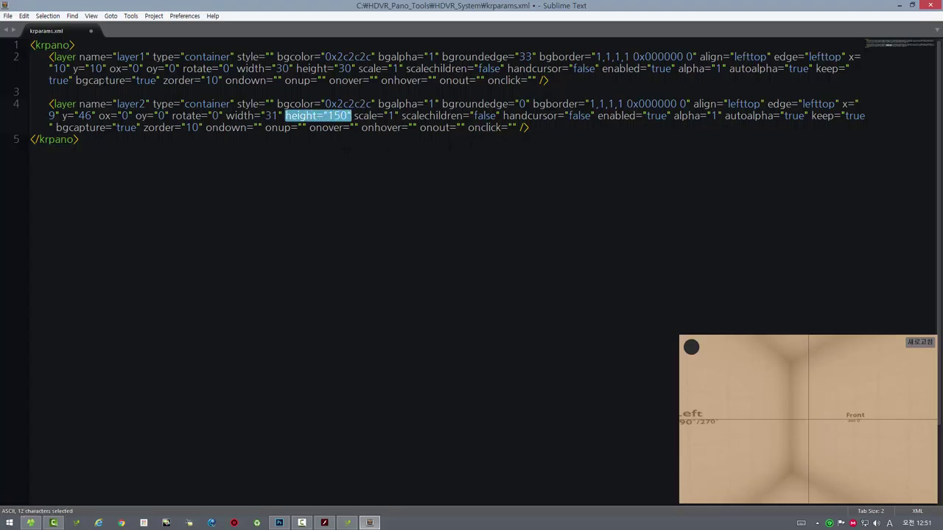
left_click(7, 15)
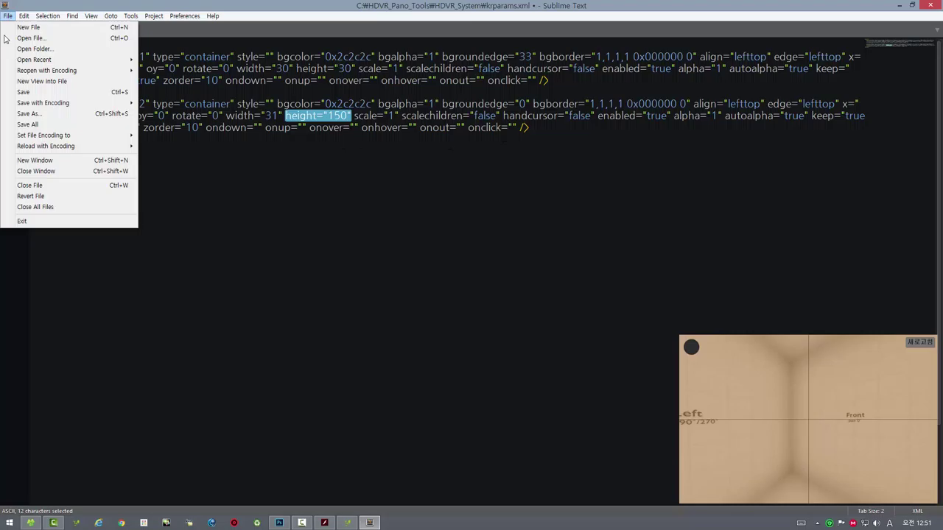
left_click(23, 92)
Reload the krpano parameter tester to check layer2, and move and enlarge its window
left_click(903, 358)
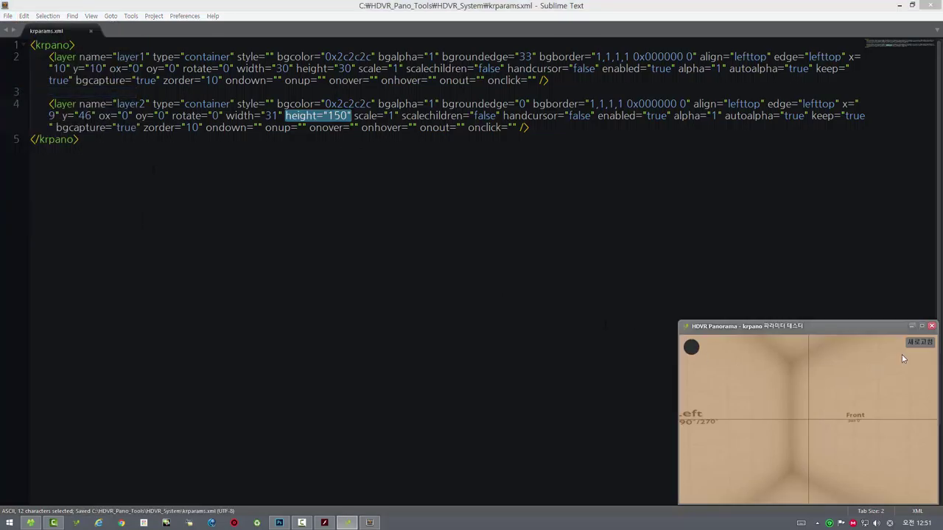
left_click(919, 342)
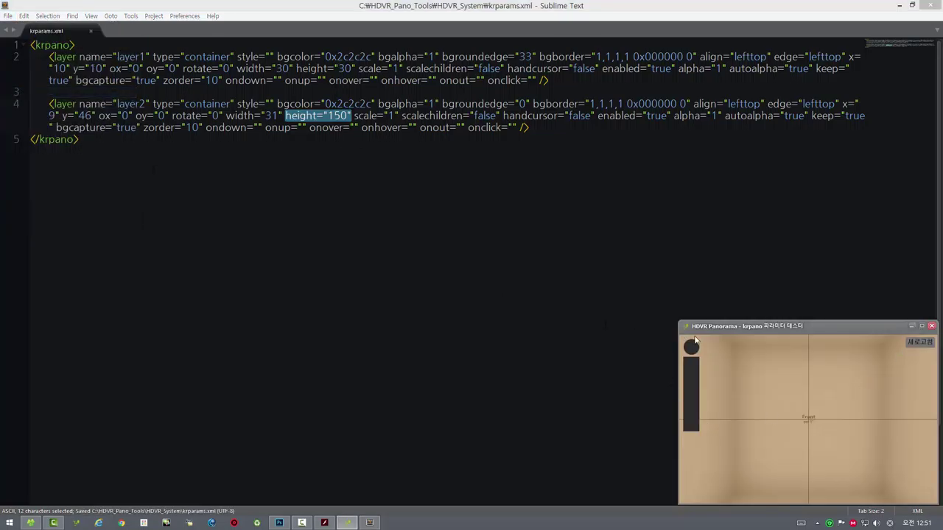
left_click_drag(755, 329, 732, 310)
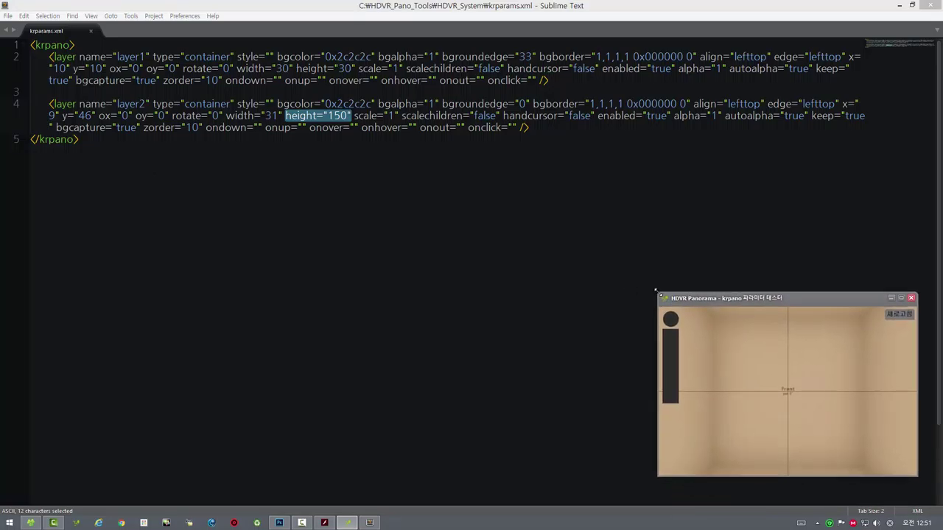
left_click_drag(654, 289, 623, 263)
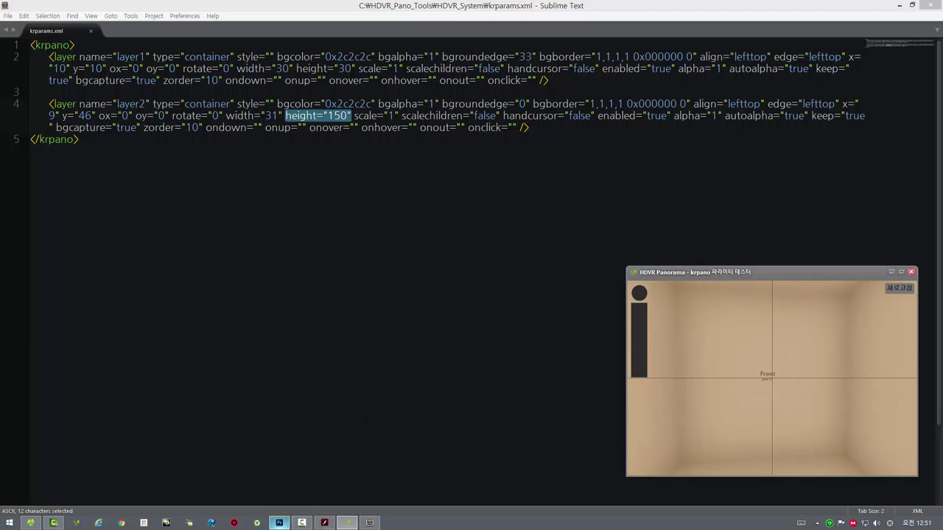
Switch back to the Flash panorama viewer in full screen, reposition the tester window, and rotate the panorama to yaw 0°, pitch -24°
left_click(291, 464)
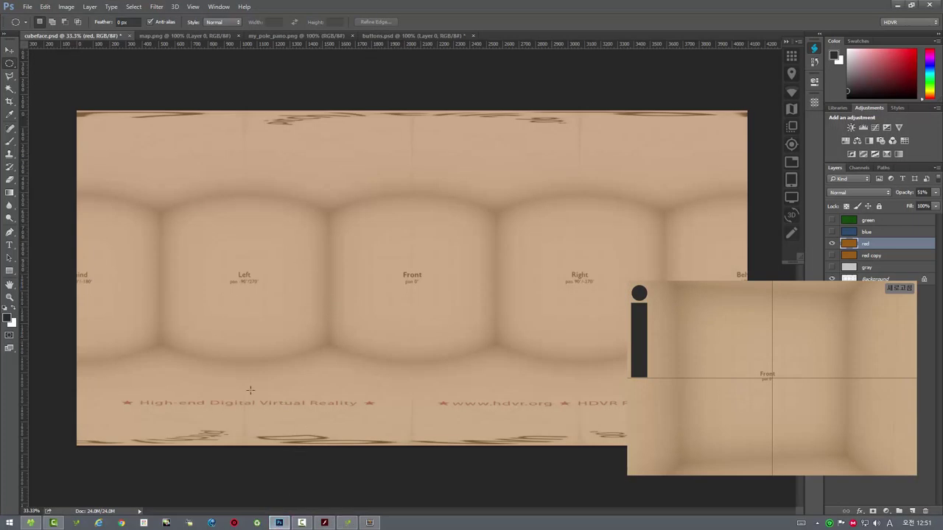
left_click(325, 523)
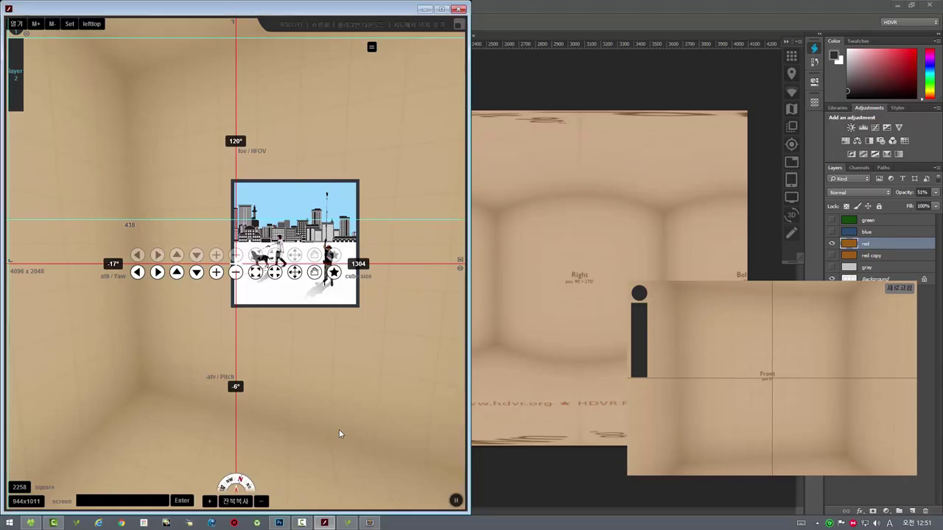
key("ctrl+f")
key("Escape")
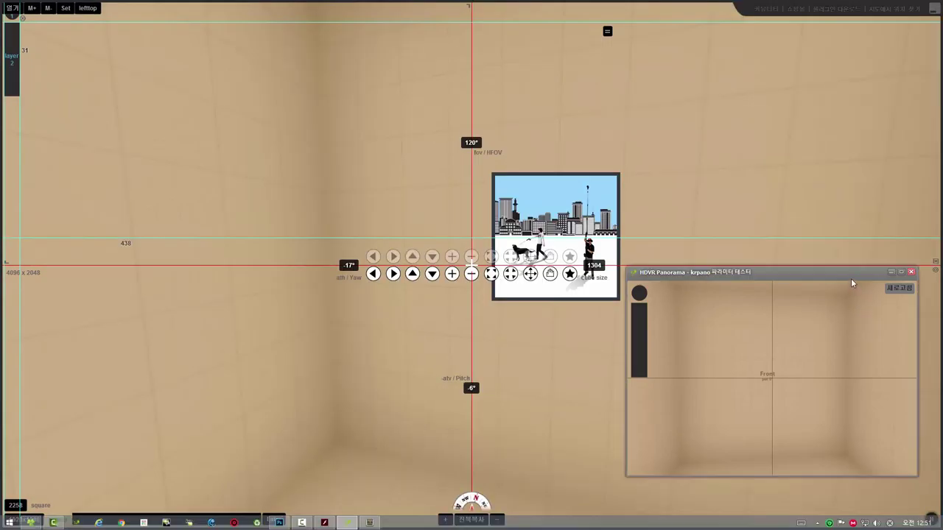
left_click_drag(851, 279, 865, 299)
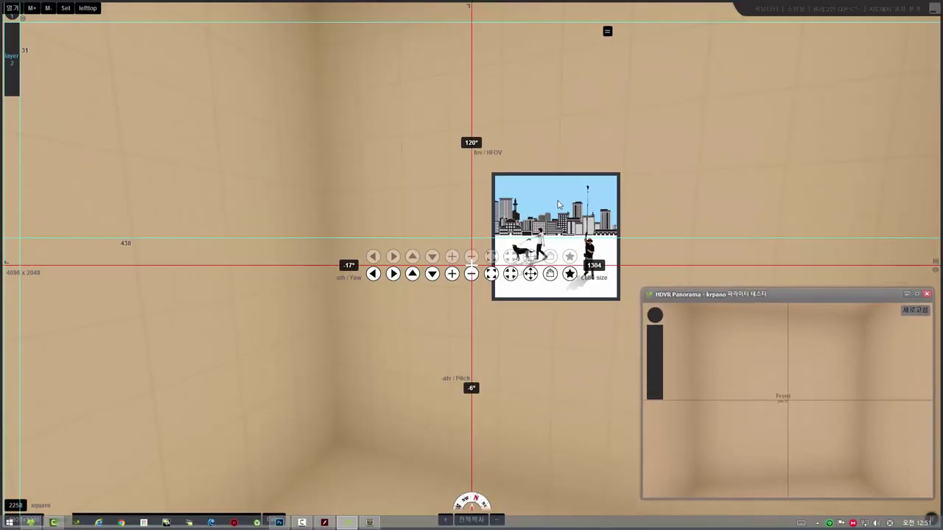
left_click_drag(376, 178, 330, 109)
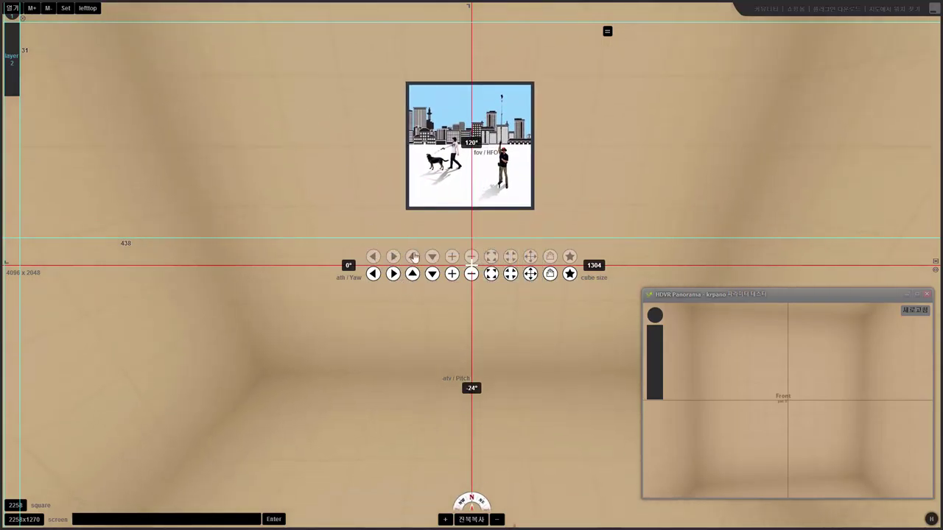
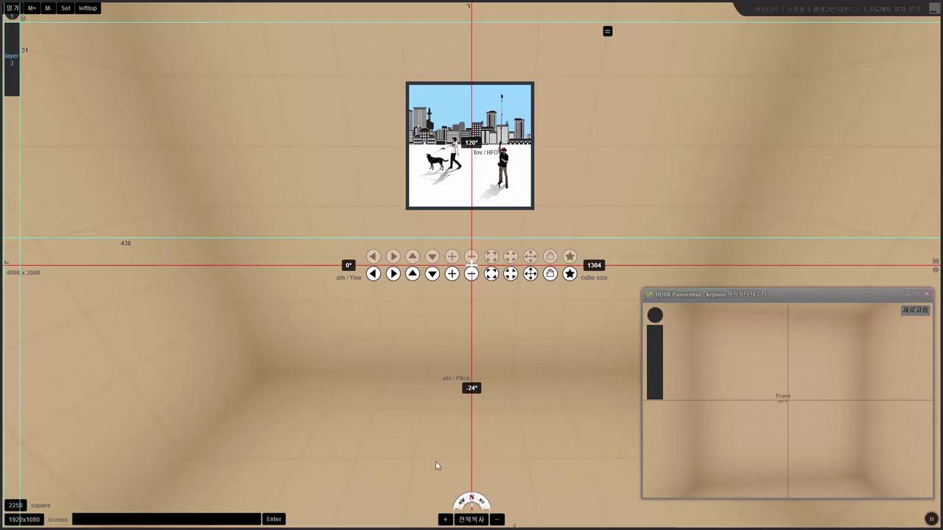
Align the button image to bottom and raise it by running set(layer[layer].y, 50)
left_click(89, 8)
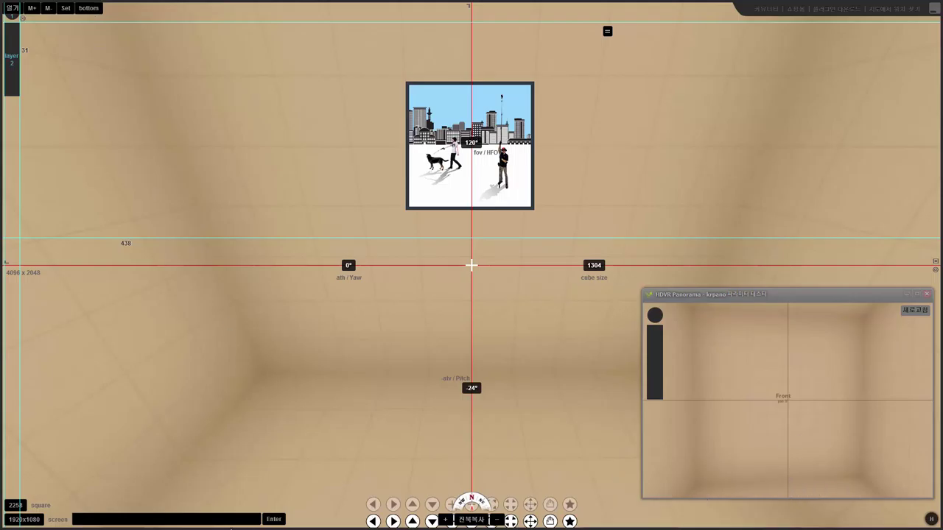
left_click(218, 518)
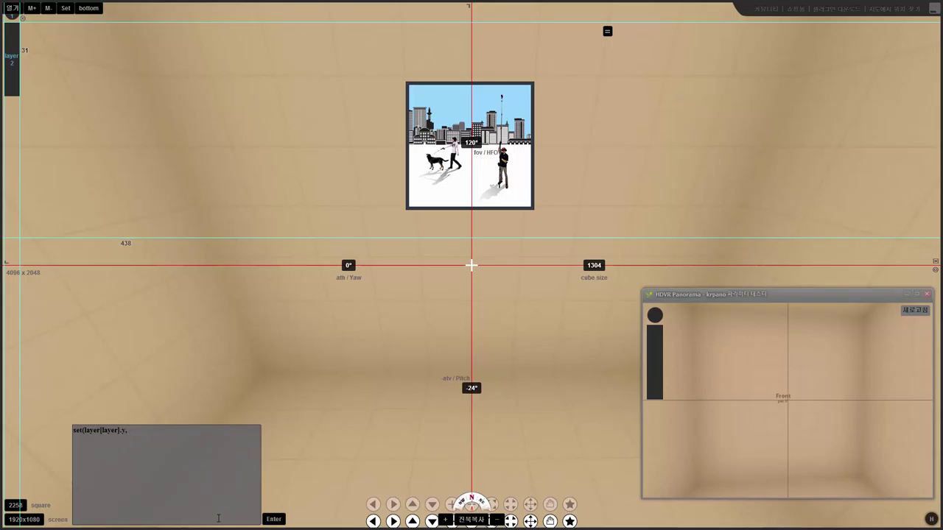
type("y, 50")
key("Return")
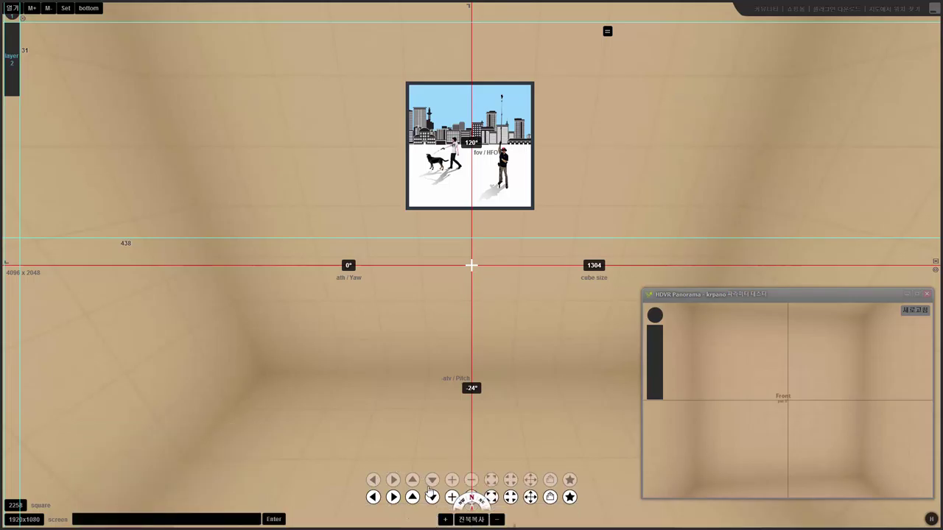
left_click(238, 518)
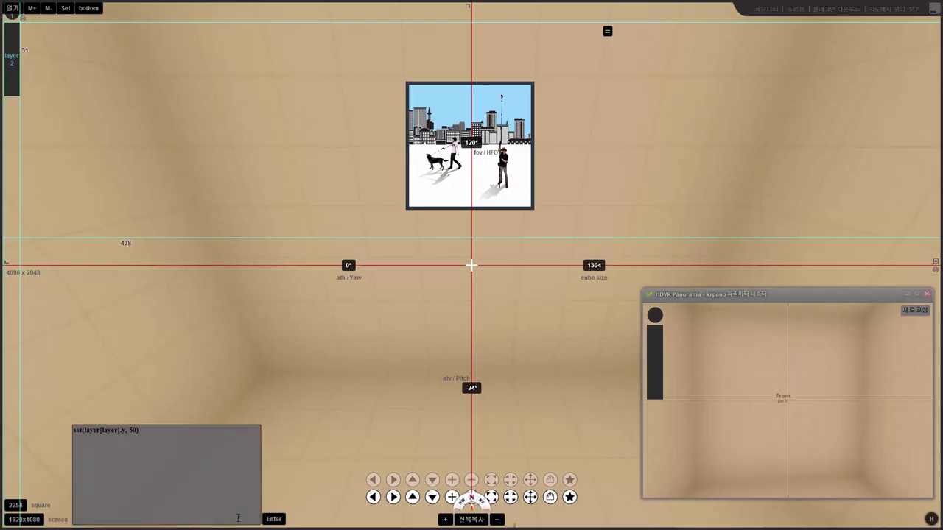
key("ctrl+a")
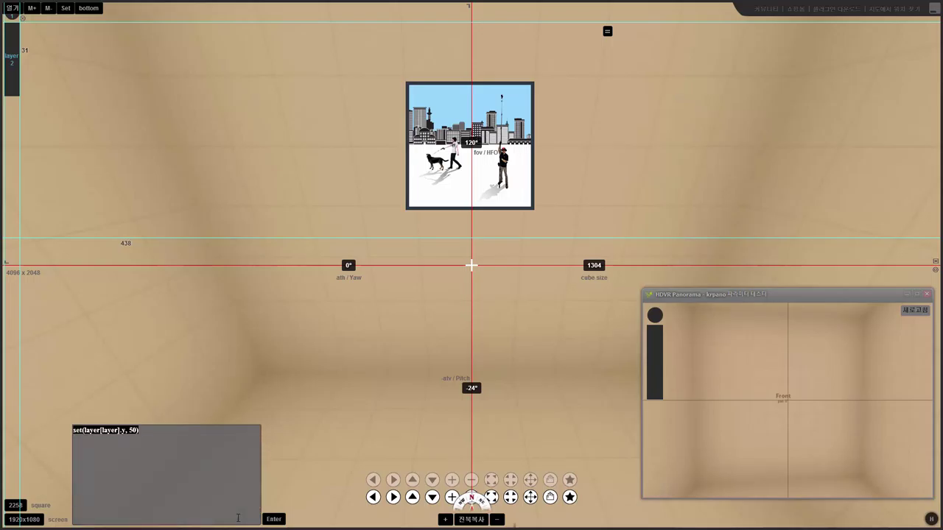
type("(crop,")
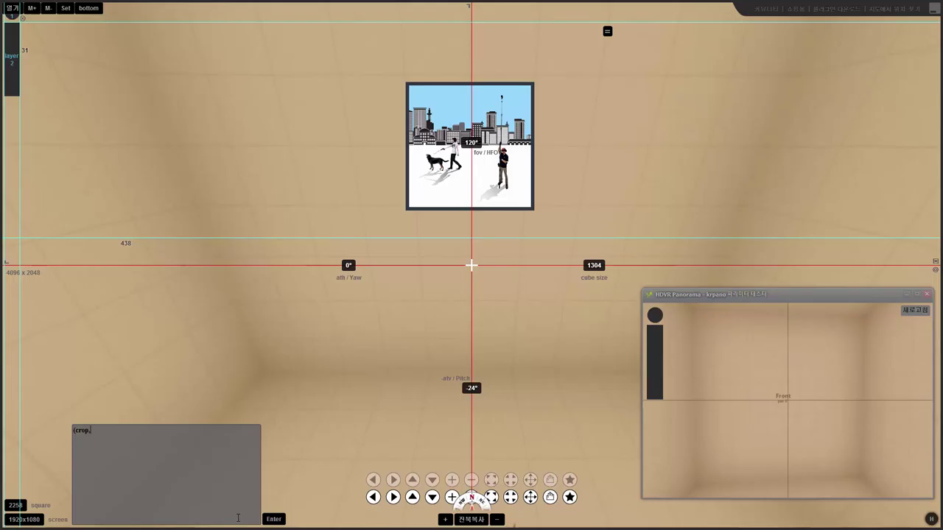
key("BackSpace")
key("BackSpace")
key("BackSpace")
key("BackSpace")
key("BackSpace")
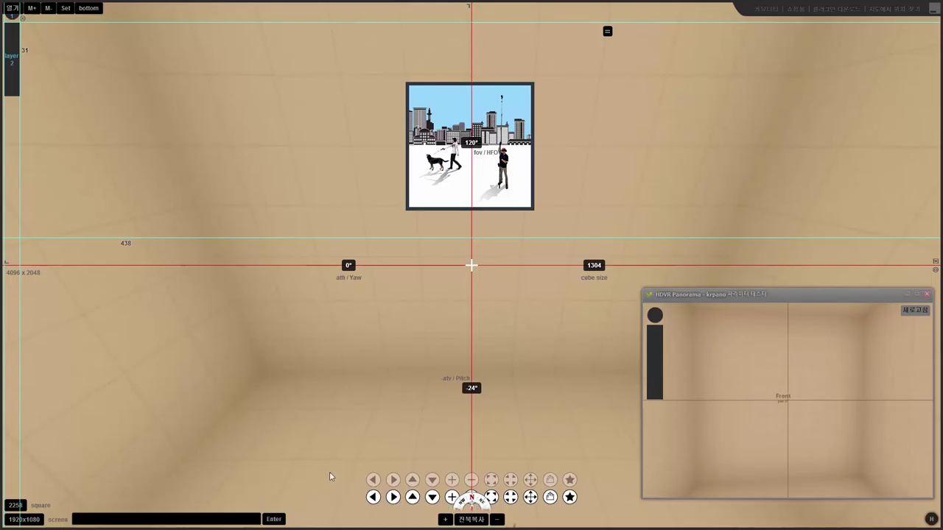
Run the command crop(y2,11) to divide the button image into two rows of eleven buttons
left_click(202, 517)
mouse_move(219, 520)
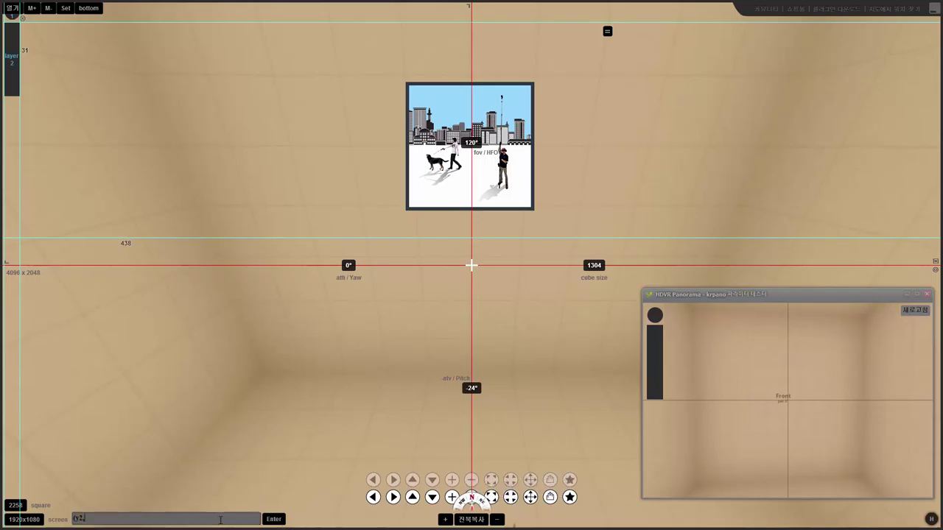
type(",11")
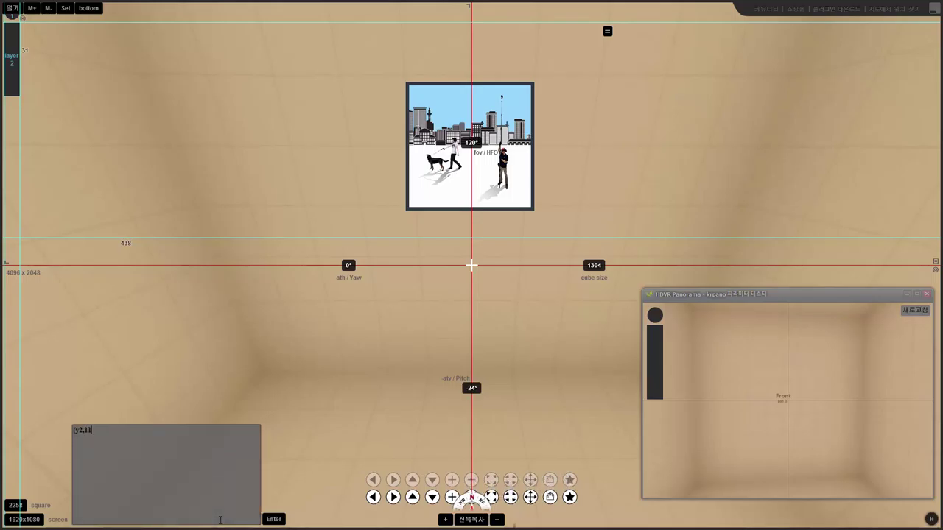
type(")")
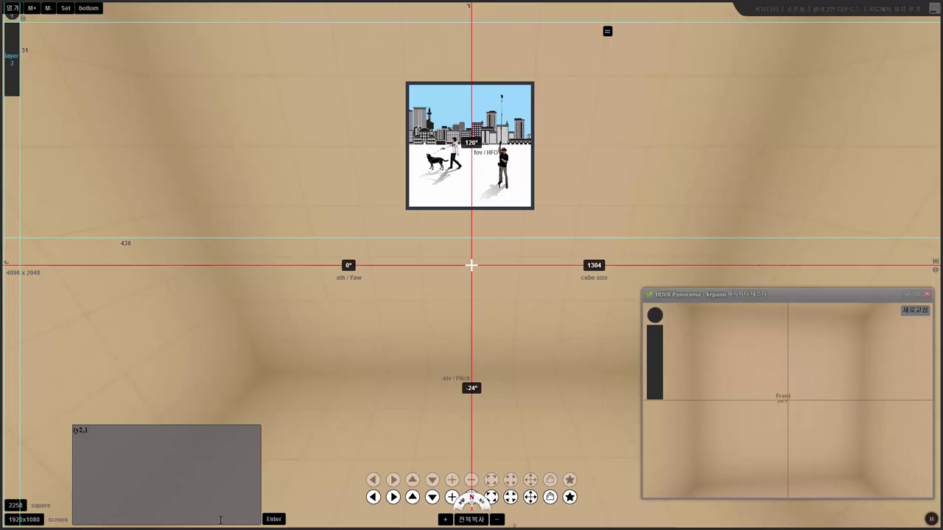
key("BackSpace")
key("BackSpace")
key("BackSpace")
key("BackSpace")
type("(y2,11")
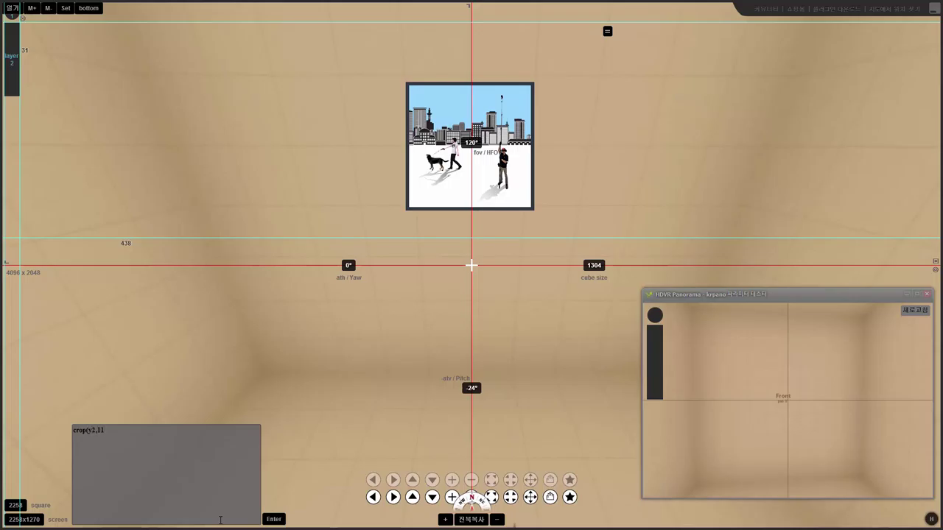
type(")")
key("Return")
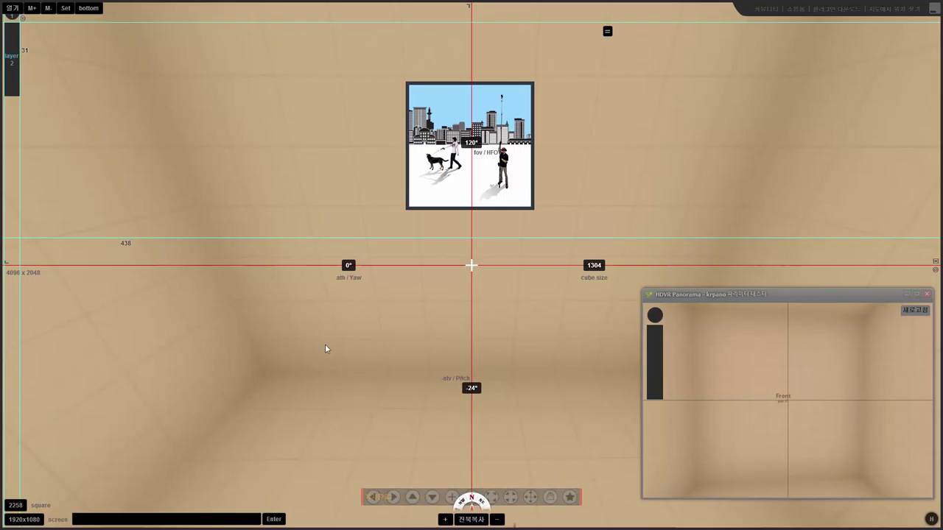
Leave full screen and insert the btns_style style code with skin/buttons.png below layer2 in krparams.xml in Sublime Text
key("Escape")
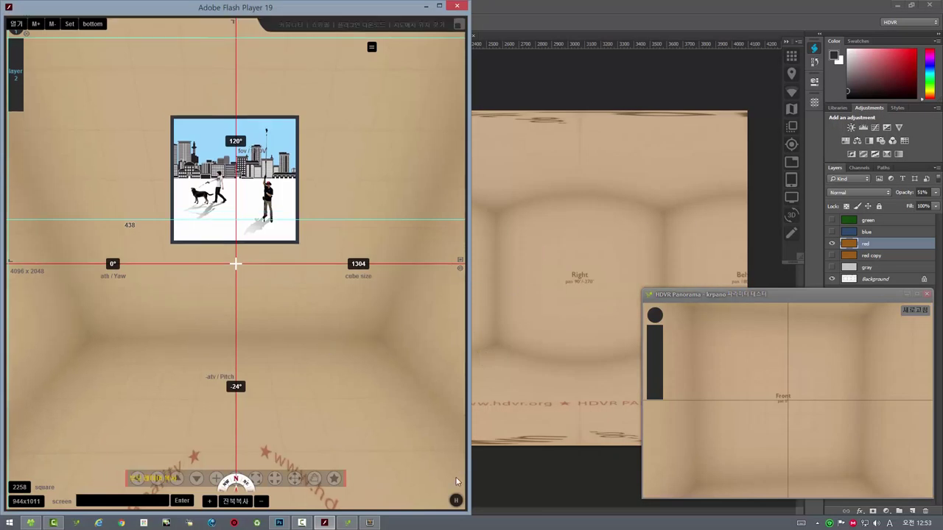
left_click(370, 523)
left_click(534, 127)
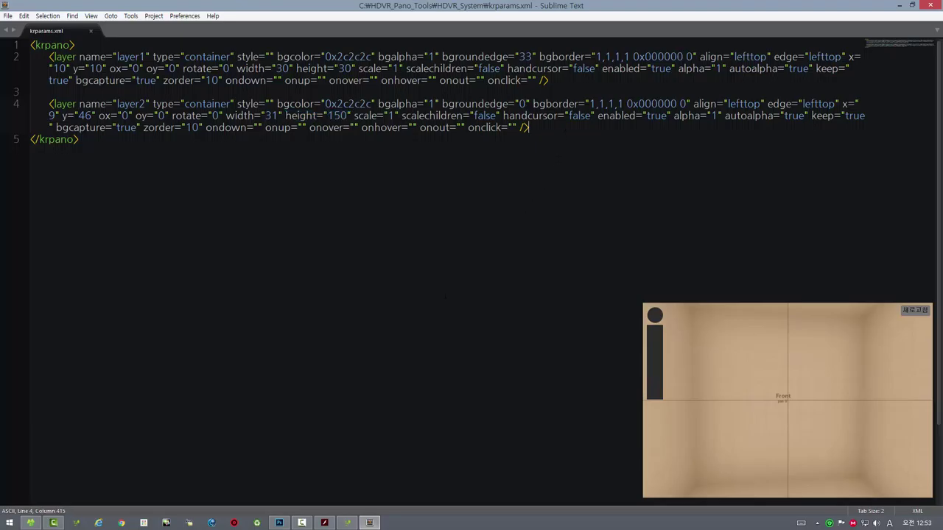
key("Return")
key("Return")
type("<style name=\"btns_style\" url=\"skin/buttons.png\" align=\"lefttop\" keep=\"true\" />")
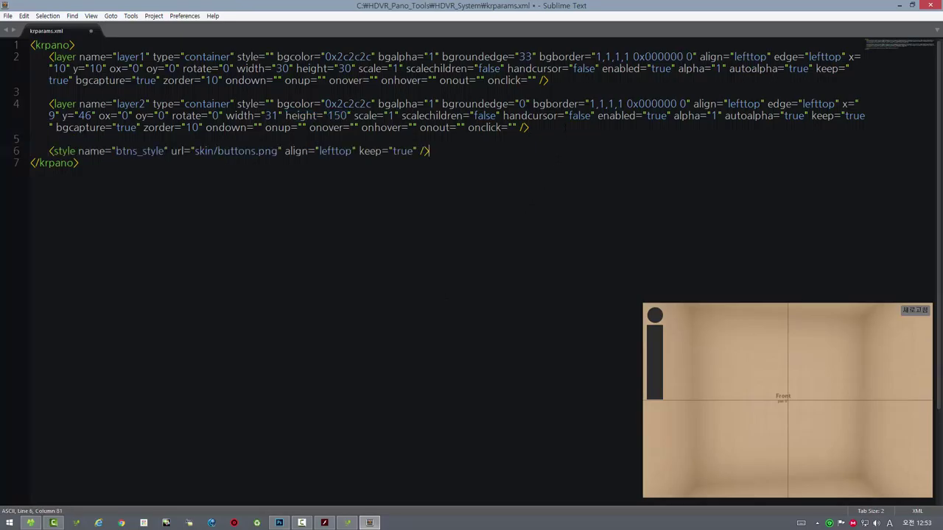
Copy the parent layer code from the Flash viewer and insert the btns_box container (align bottom, 440 × 35, y 50) below btns_style in krparams.xml
key("Return")
key("Return")
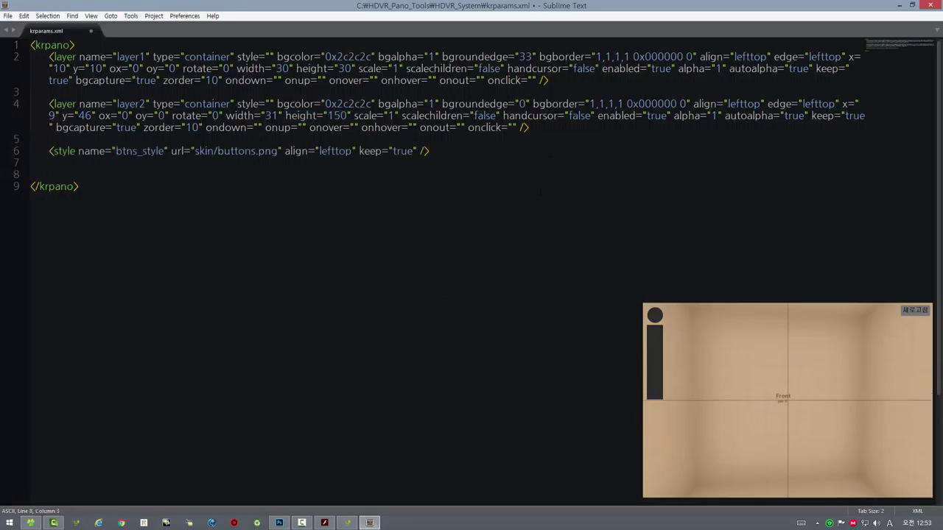
left_click(325, 523)
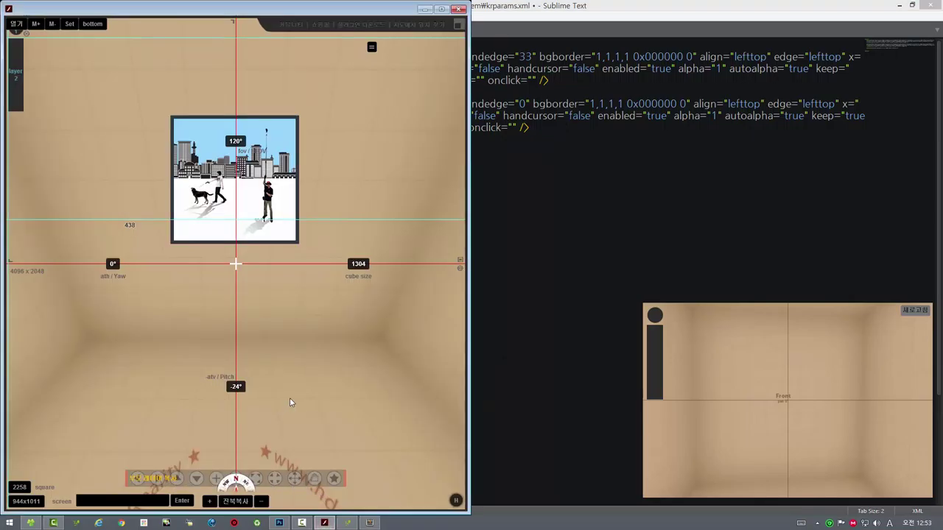
key("ctrl+f")
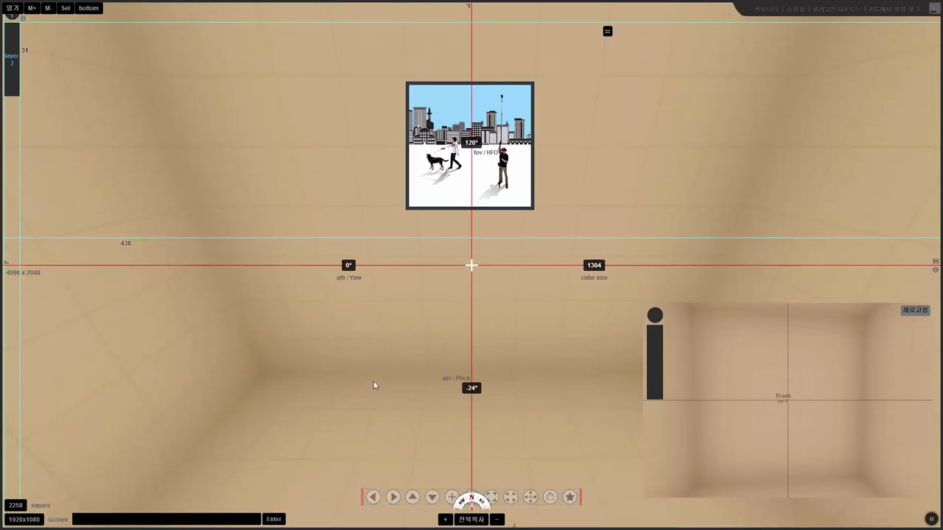
key("Escape")
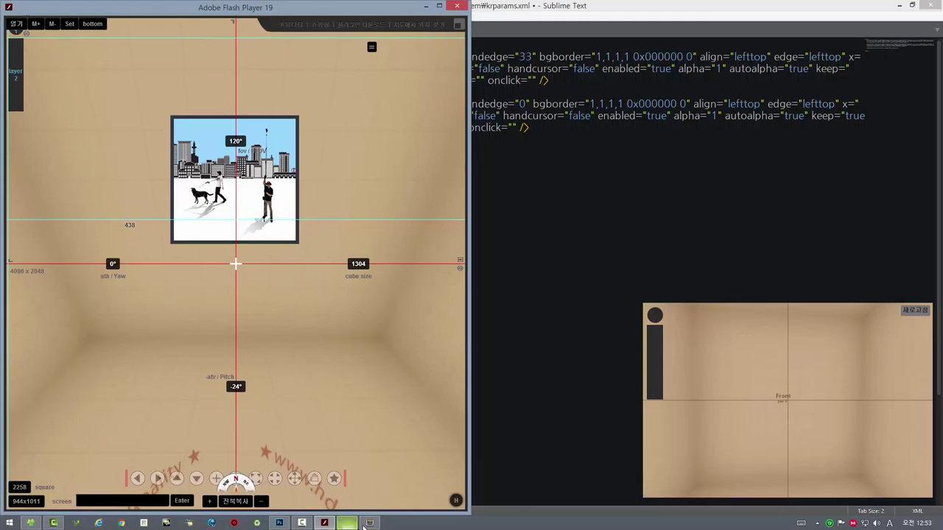
left_click(602, 166)
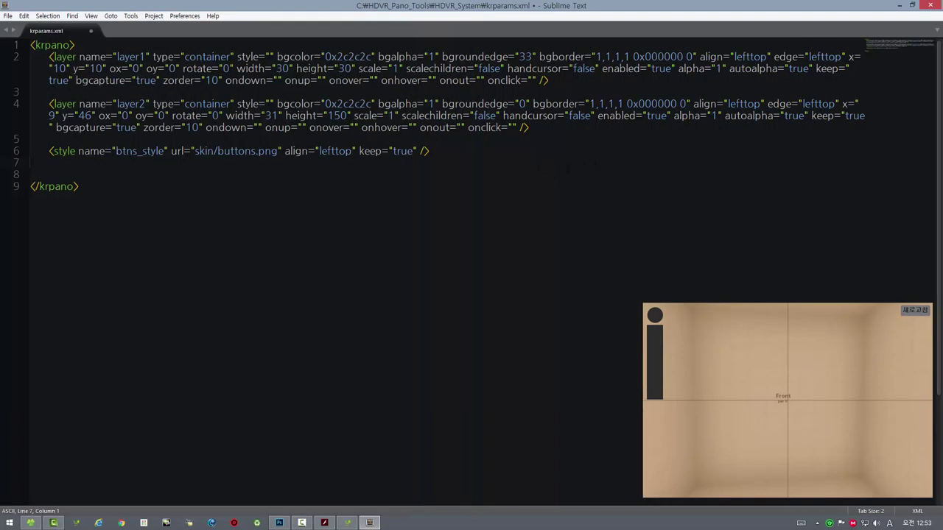
key("Return")
key("Return")
key("Up")
key("Tab")
type("<layer name=\"btns_box\" type=\"container\" bgcolor=\"0x2c2c2c\" bgalpha=\"0\" autoalpha=\"true\" align=\"bottom\" width=\"440\" height=\"35\" x=\"0\" y=\"50\" keep=\"true\" > \t\t이곳에 버튼들 파라미터를 붙여넣으세요! \t</layer>")
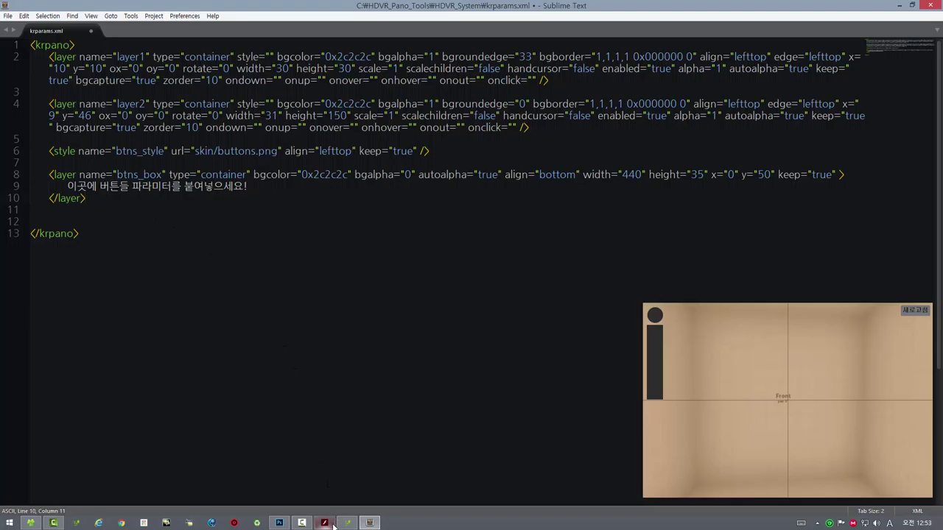
Copy the first button's code from the Flash viewer and replace the placeholder line inside btns_box with the btn_0 layer, crop 0|0|40|35
mouse_move(329, 523)
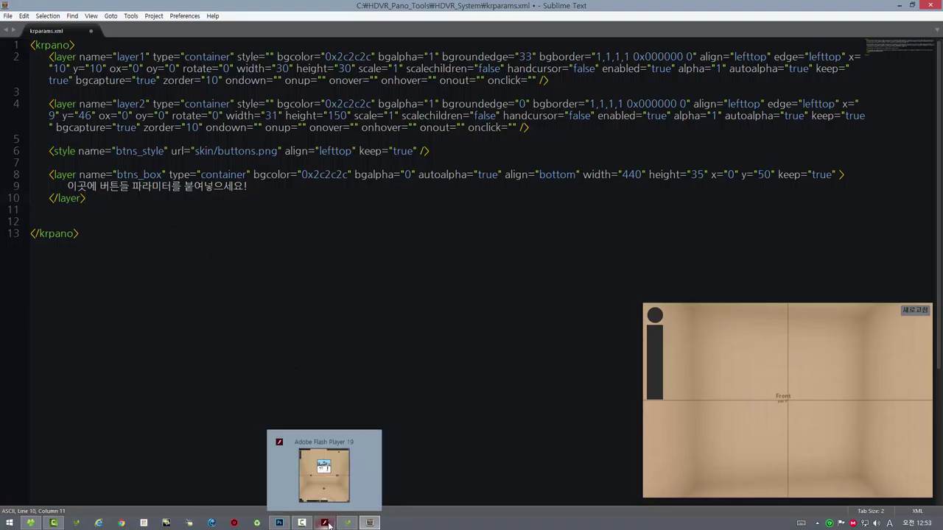
mouse_move(370, 524)
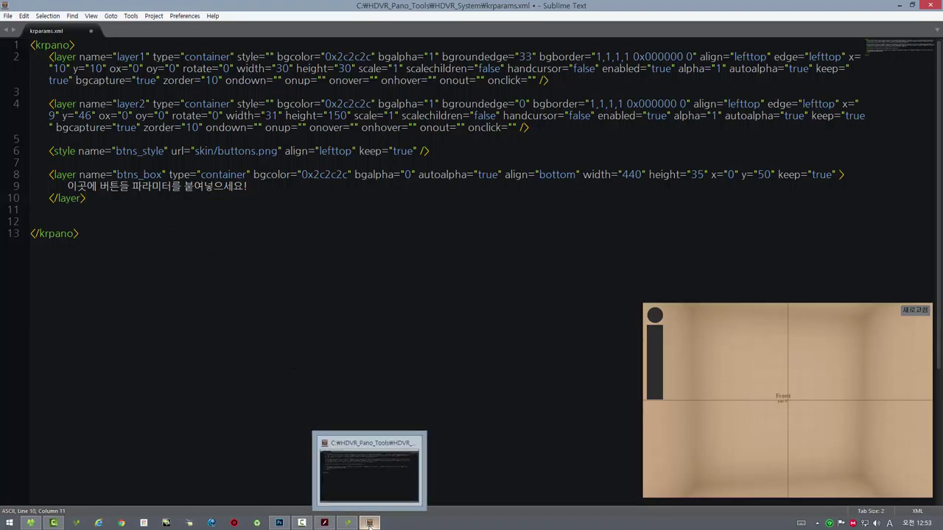
left_click(324, 523)
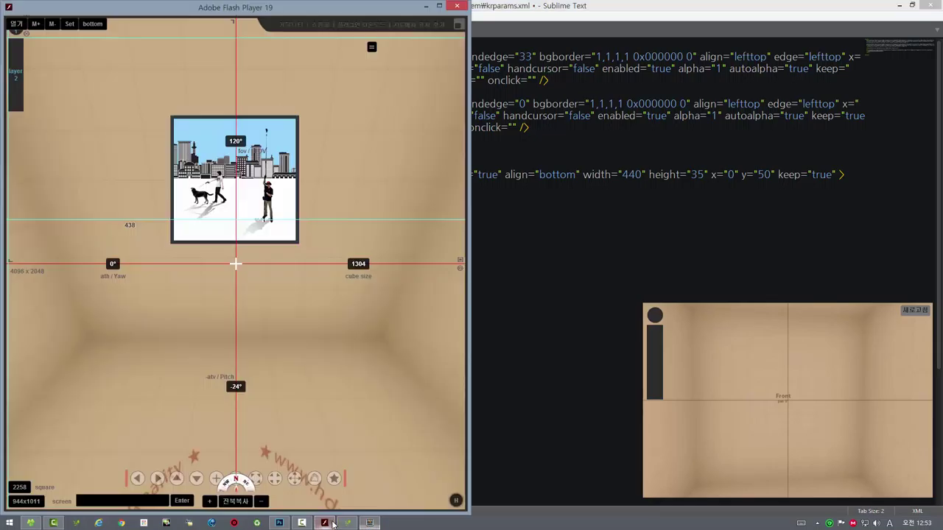
key("ctrl+f")
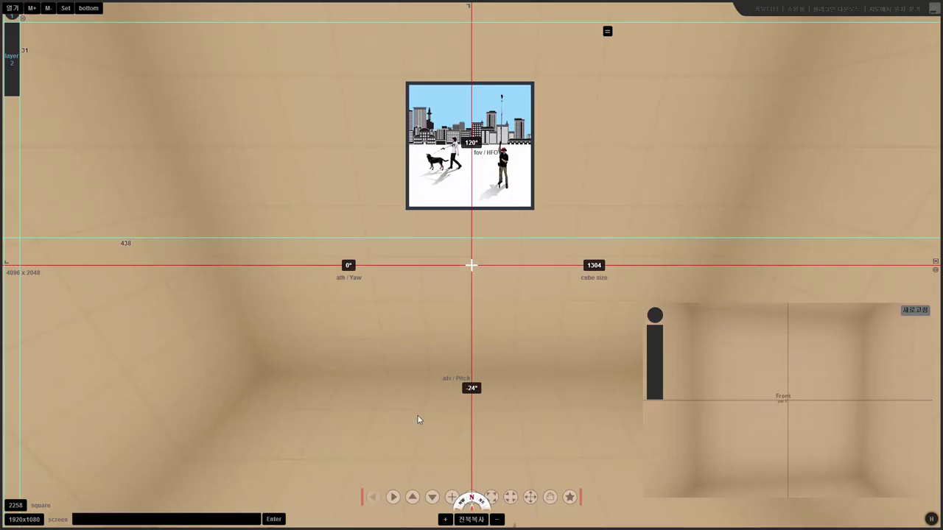
key("ctrl+f")
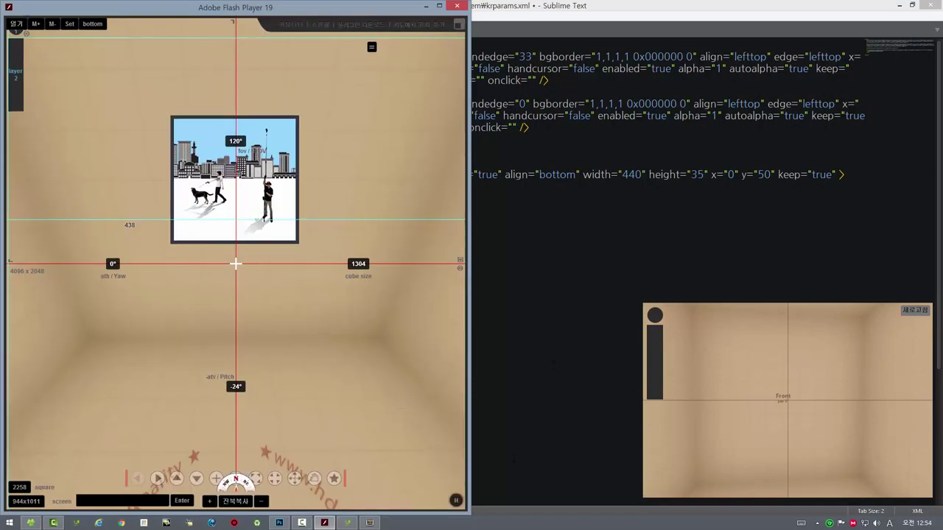
left_click(369, 523)
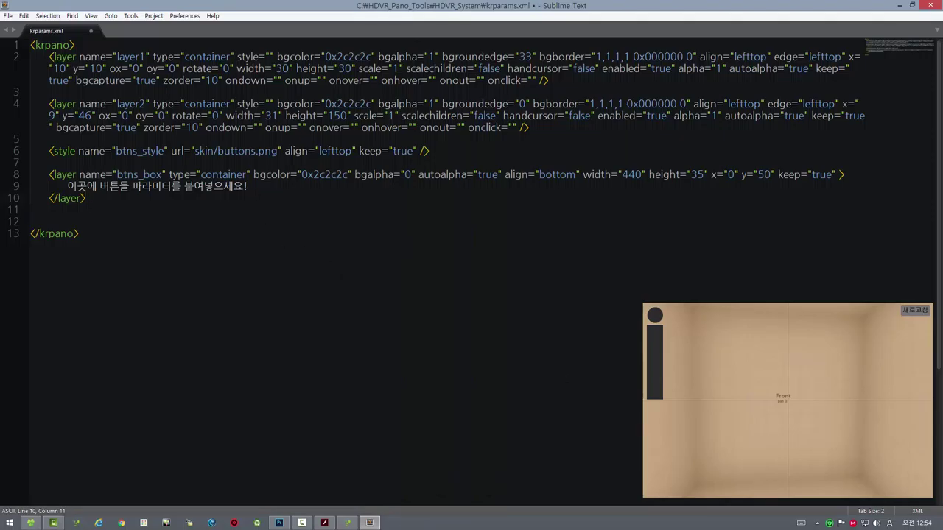
left_click_drag(248, 187, 68, 186)
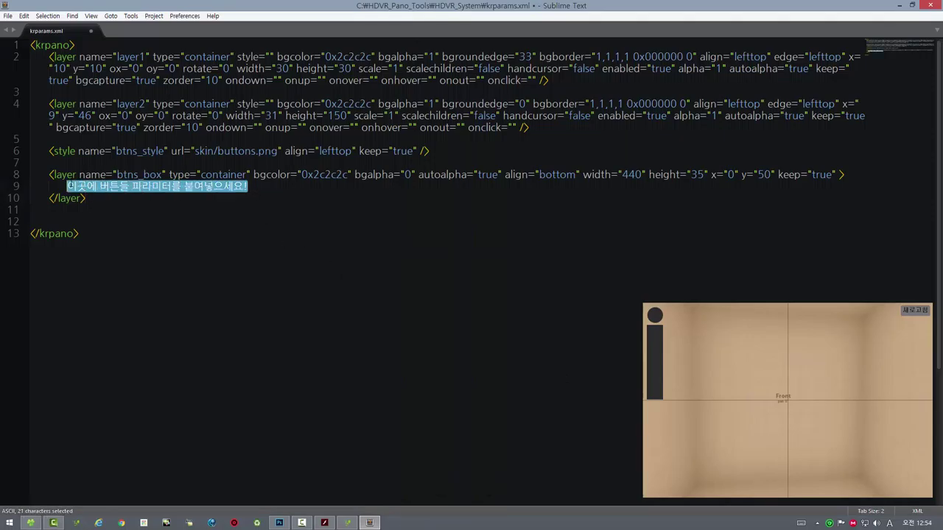
type("<layer name=\"btn_0\" style=\"btns_style\" crop=\"0|0|40|35\" onovercrop=\"0|35|40|35\" ondowncrop=\"0|0|40|35\" x=\"0\" y=\"0\" handcursor=\"true\" ondown=\"\" onup=\"\" onover=\"\" onhover=\"\" onout=\"\" onclick=\"null\" />")
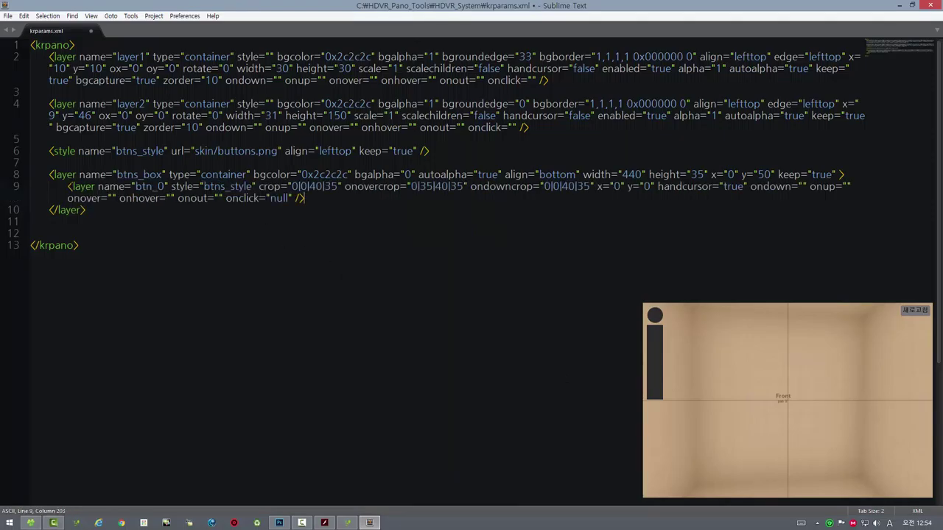
key("Return")
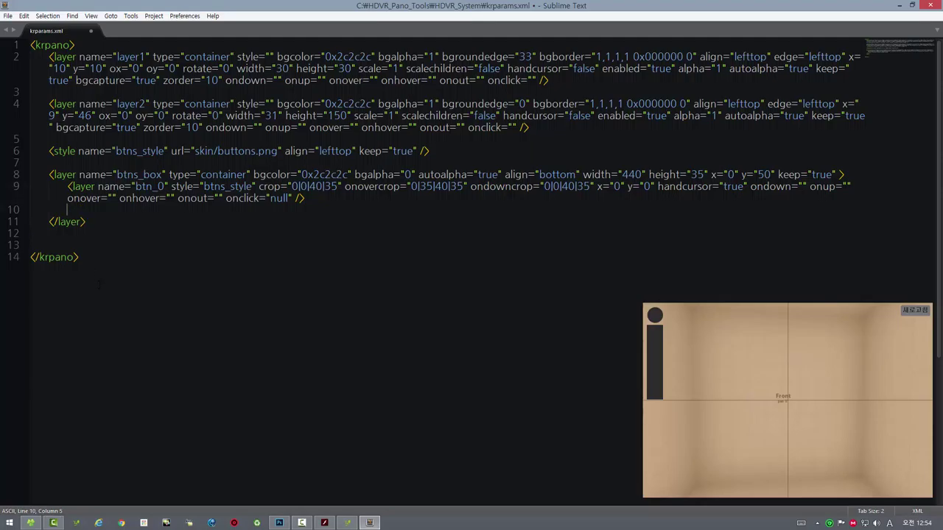
Copy the right-arrow button's code from the Flash viewer and insert it as layer btn_1, crop 40|0|40|35 and x 40, below btn_0
left_click(324, 523)
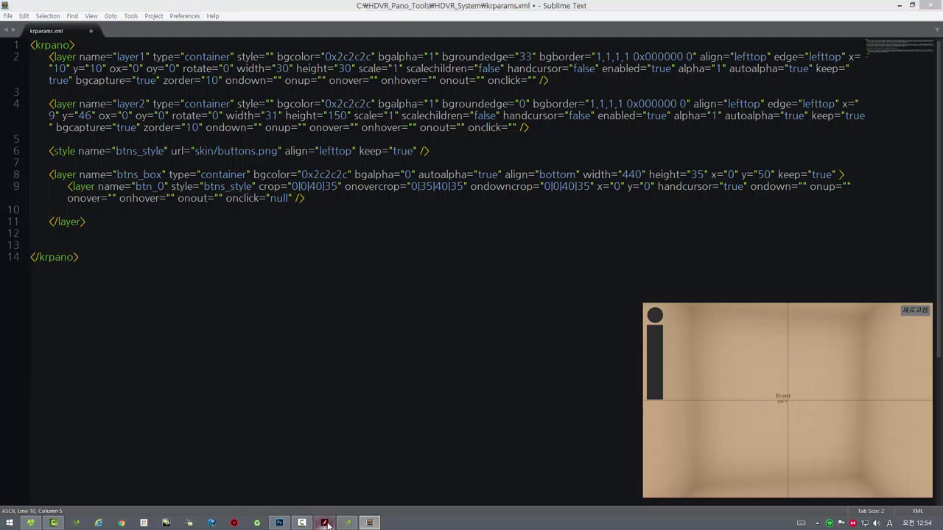
key("ctrl+f")
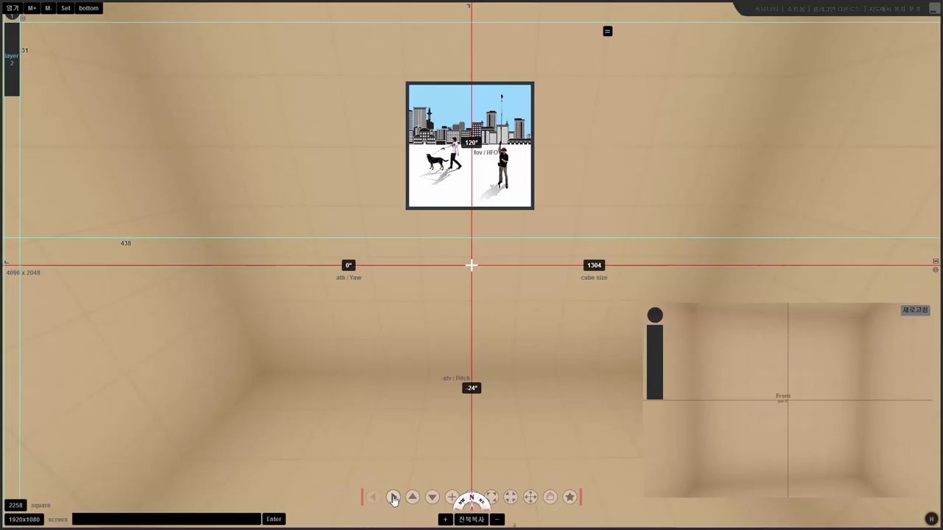
key("Escape")
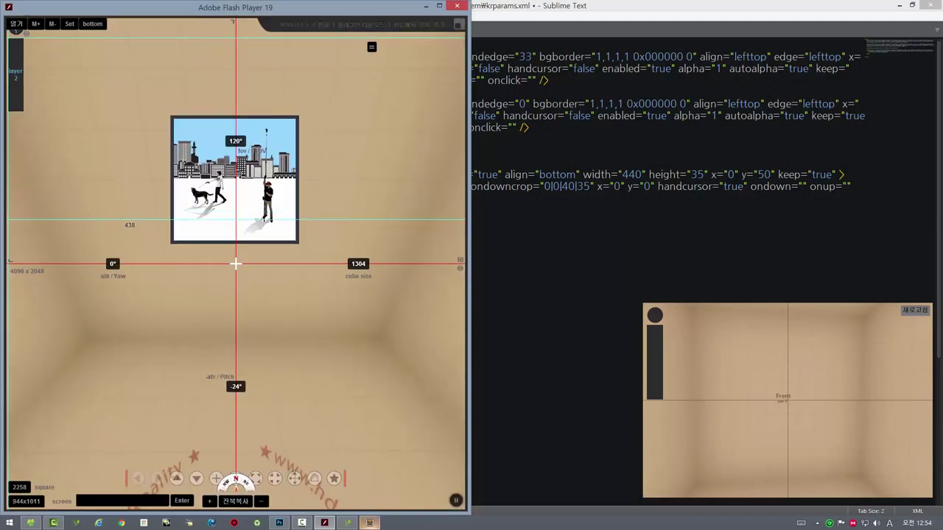
left_click(370, 523)
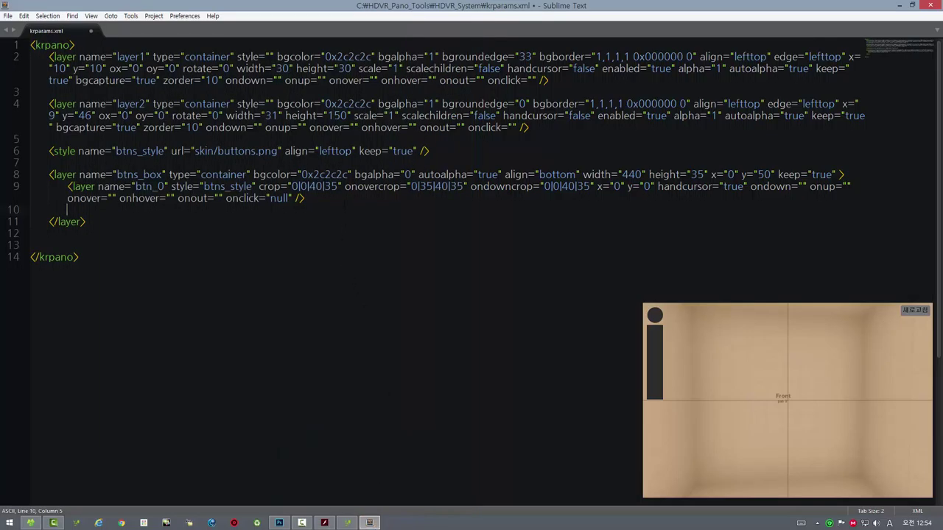
key("Return")
key("Return")
key("Up")
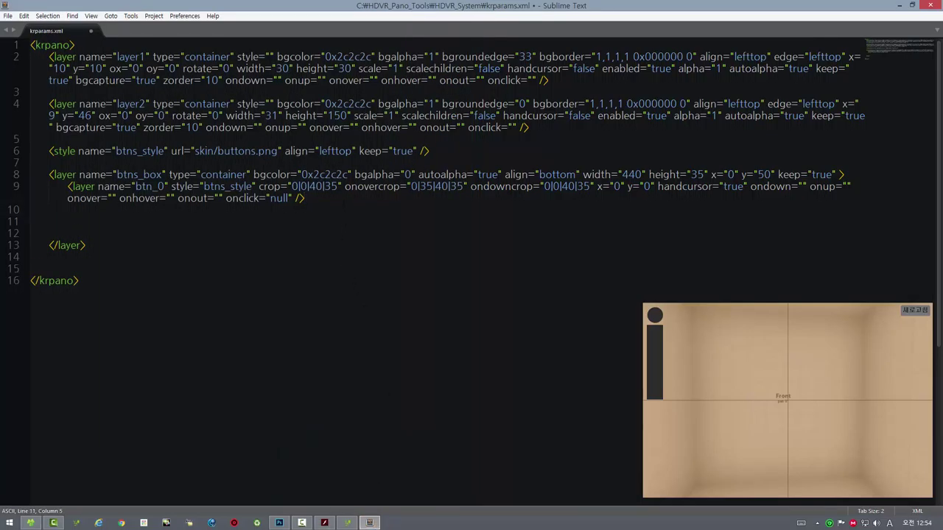
type("<layer name=\"btn_1\" style=\"btns_style\" crop=\"40|0|40|35\" onovercrop=\"40|35|40|35\" ondowncrop=\"40|0|40|35\" x=\"40\" y=\"0\" handcursor=\"true\" ondown=\"\" onup=\"\" onover=\"\" onhover=\"\" onout=\"\" onclick=\"null\" />")
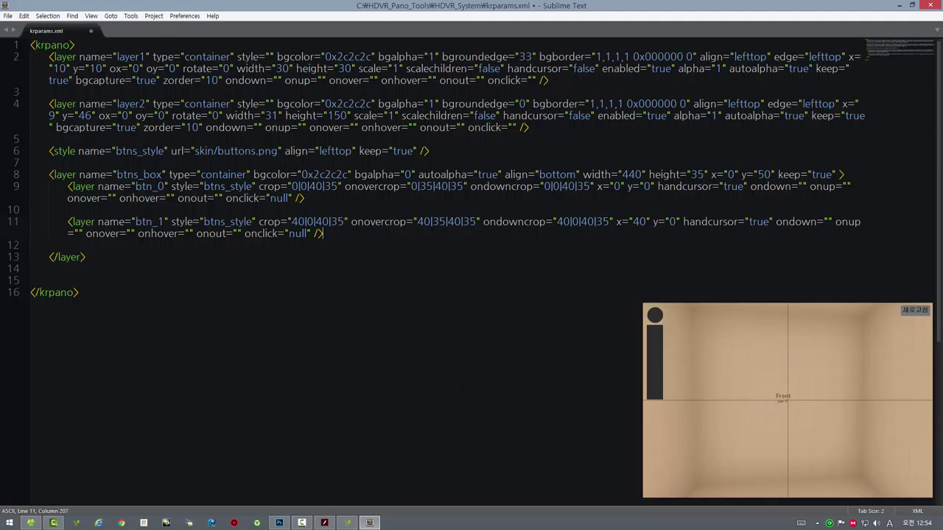
Save krparams.xml and refresh the krpano parameter tester to check the two arrow buttons
left_click(8, 16)
left_click(26, 92)
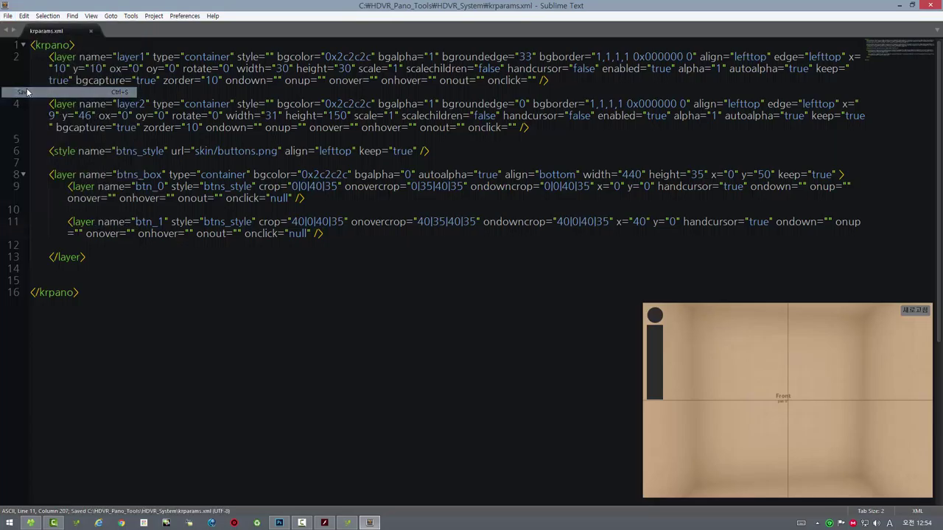
left_click(916, 311)
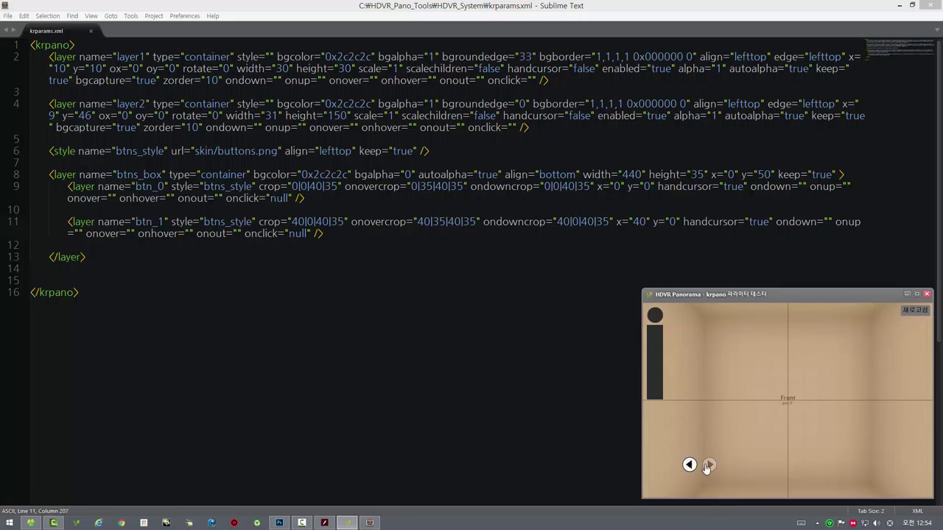
Switch back to the Flash panorama viewer in full screen and close the krpano parameter tester window
left_click(325, 524)
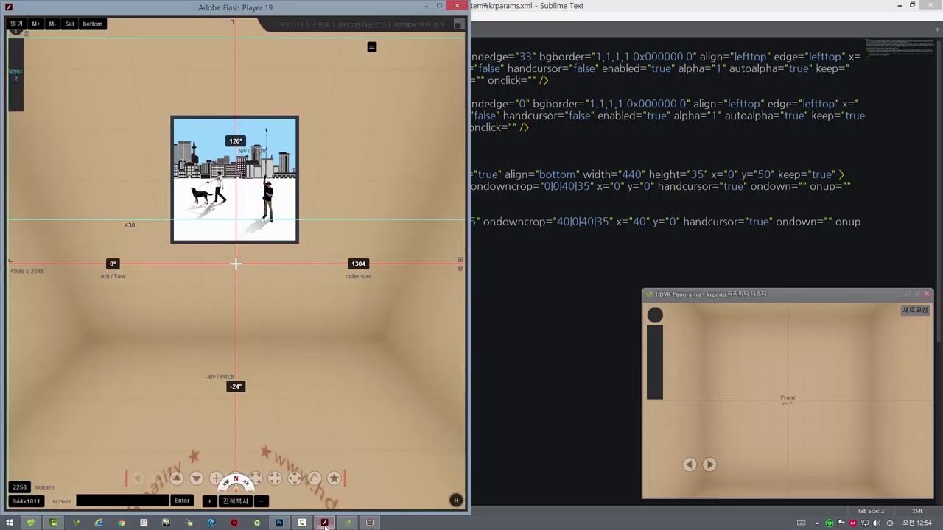
double_click(344, 413)
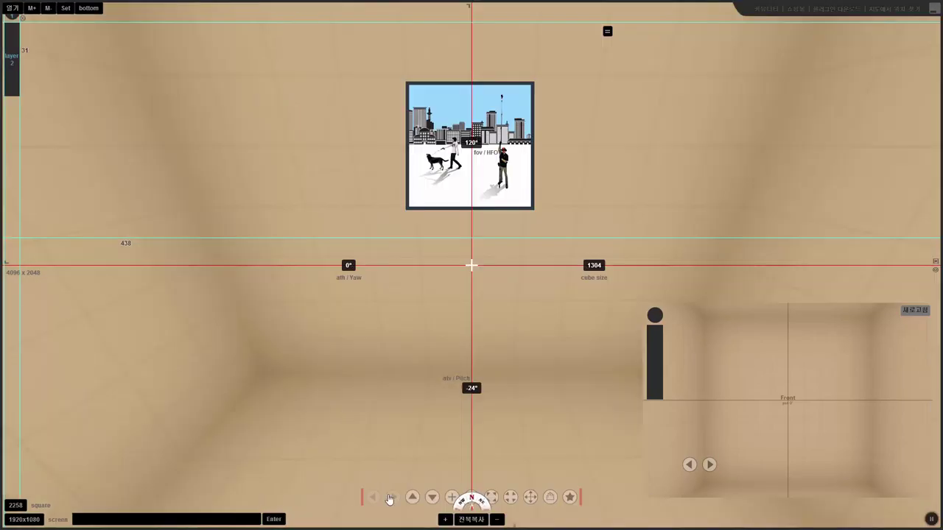
left_click(709, 465)
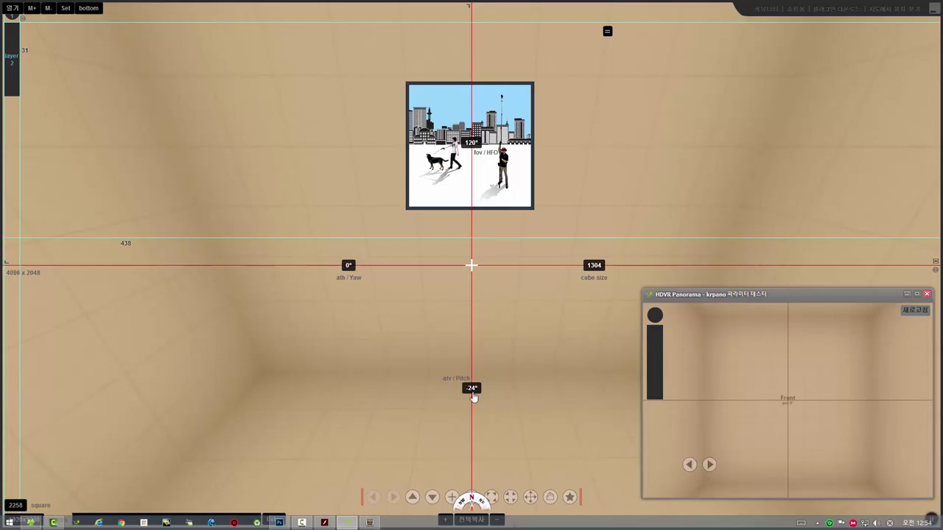
left_click(397, 344)
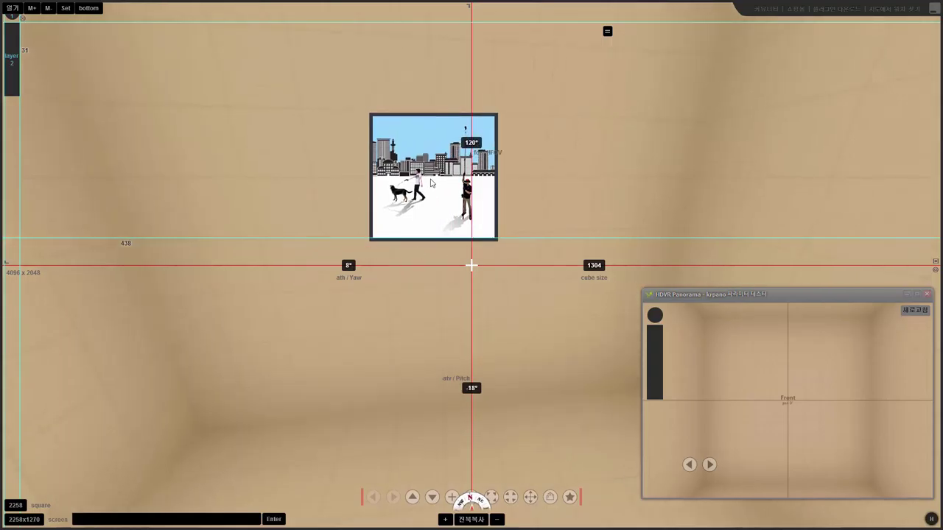
left_click_drag(340, 316, 396, 347)
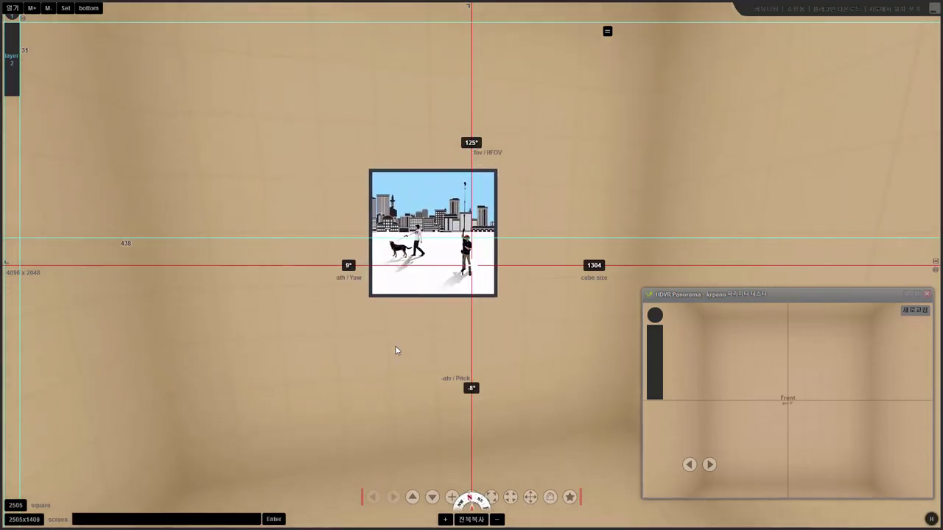
scroll(384, 352, "up", 2)
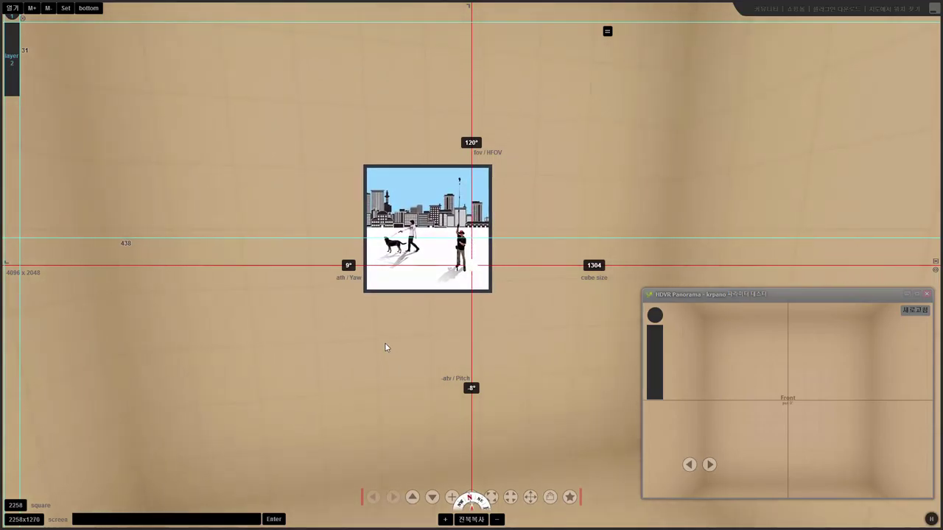
left_click_drag(770, 294, 706, 304)
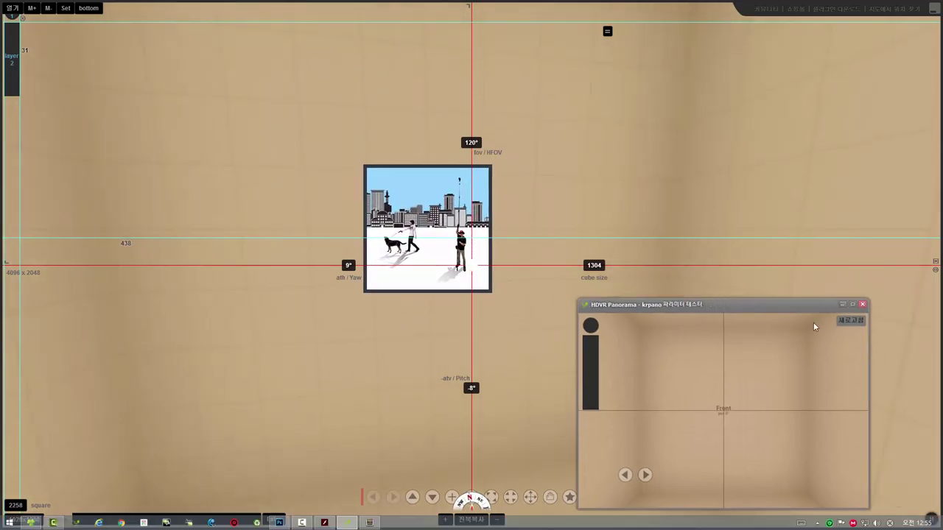
left_click(863, 305)
Show the PG Dspot GN control pad and rotate the panorama to the Left face at yaw -88°, pitch -6°
left_click_drag(383, 353, 410, 317)
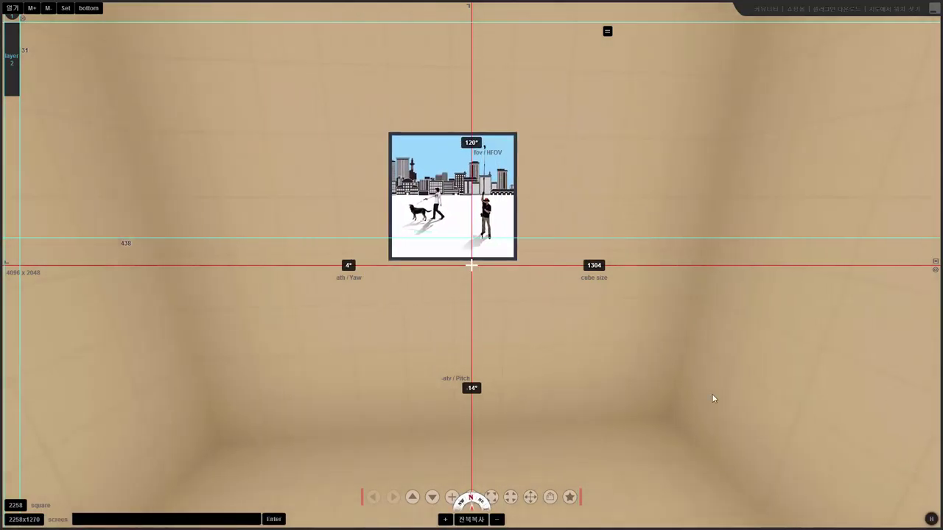
left_click(931, 519)
left_click_drag(650, 368, 663, 387)
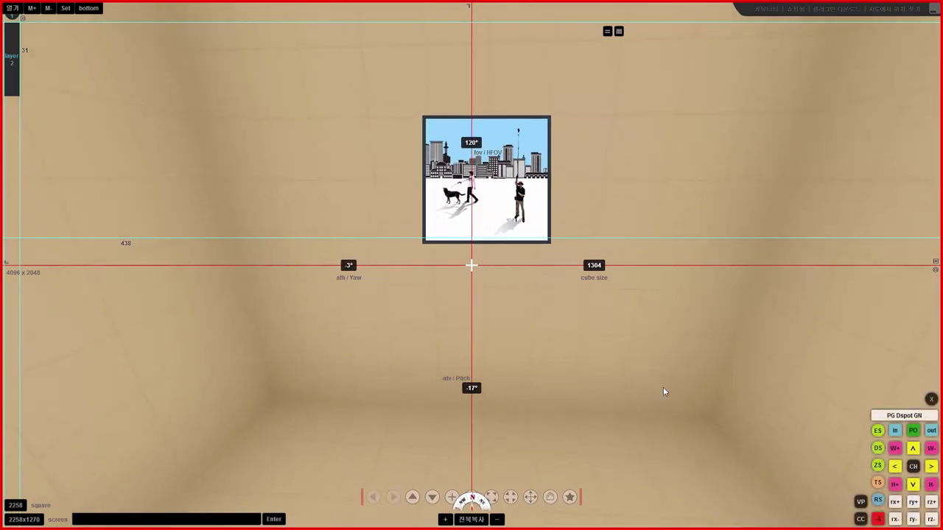
left_click_drag(281, 384, 402, 391)
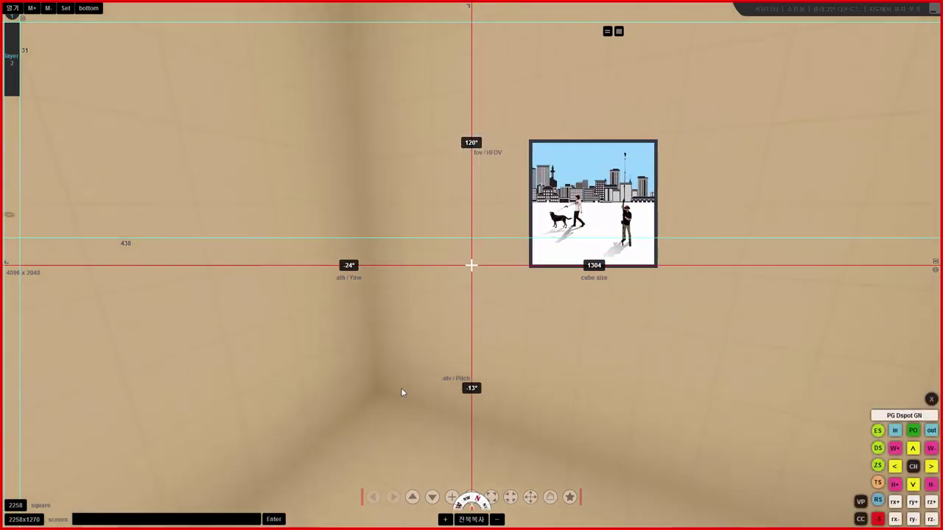
left_click_drag(299, 381, 332, 358)
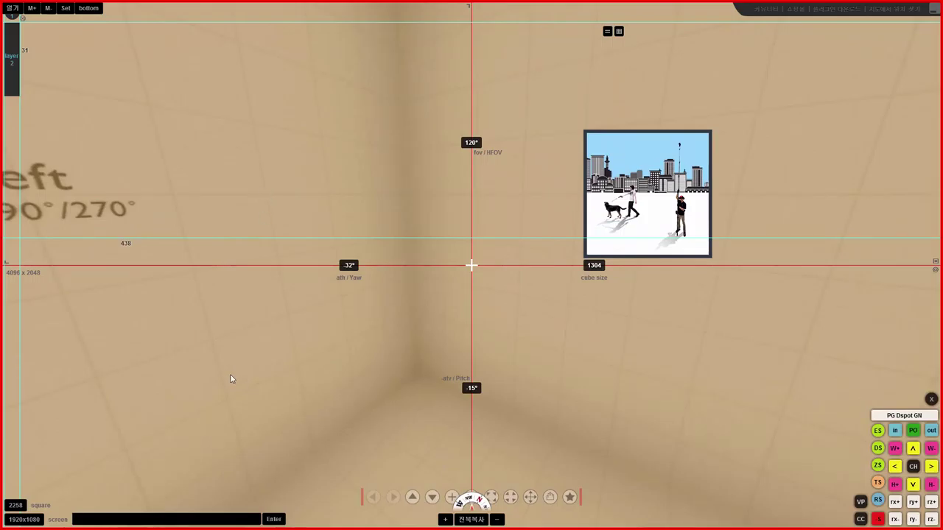
left_click_drag(231, 378, 536, 362)
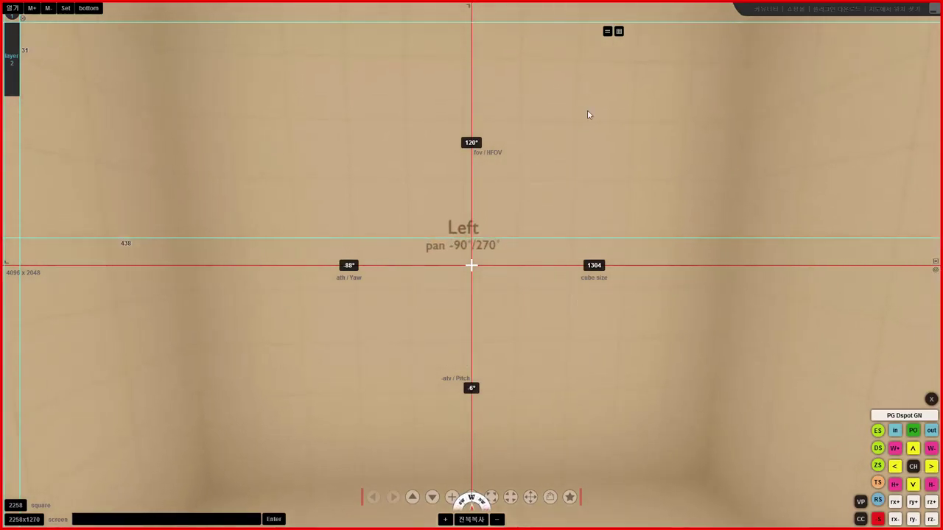
Rotate the view to yaw -92°, pitch 0° on the Left face and position the two horizontal guides 225 apart
left_click_drag(667, 335, 684, 374)
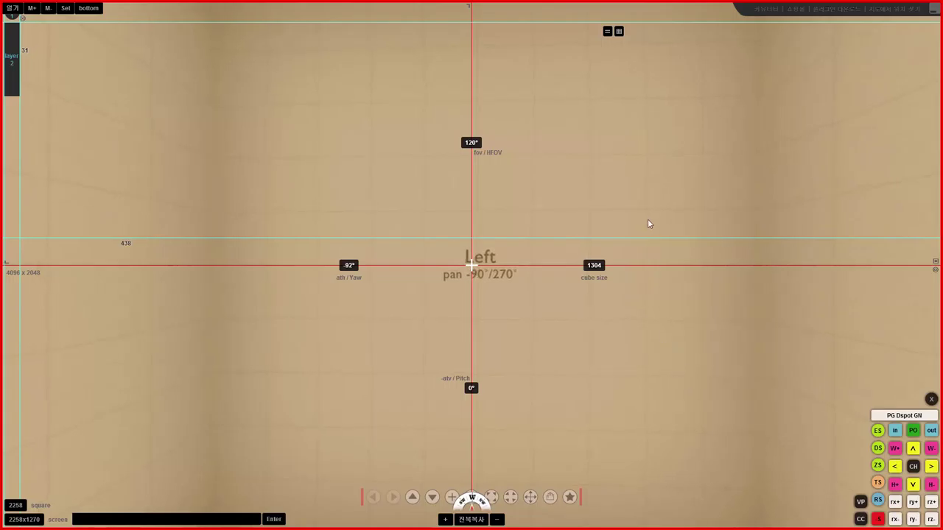
left_click_drag(657, 243, 666, 270)
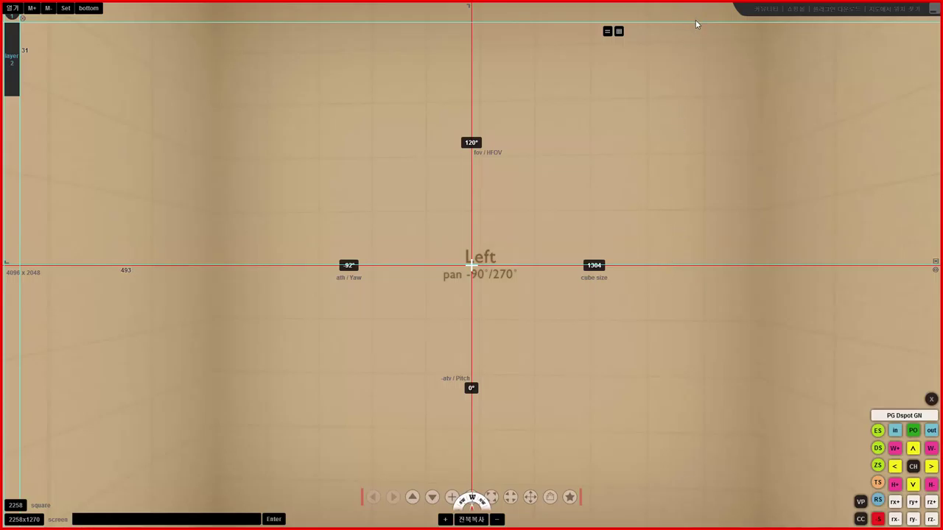
left_click_drag(697, 28, 716, 161)
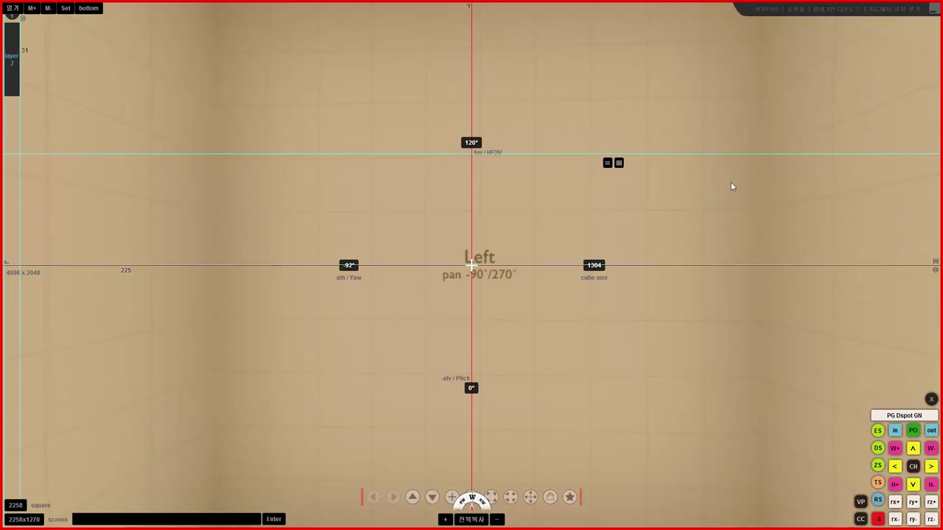
Position two vertical guides 231 apart beside the Left label, deleting the stray hotspot marker
left_click(732, 183)
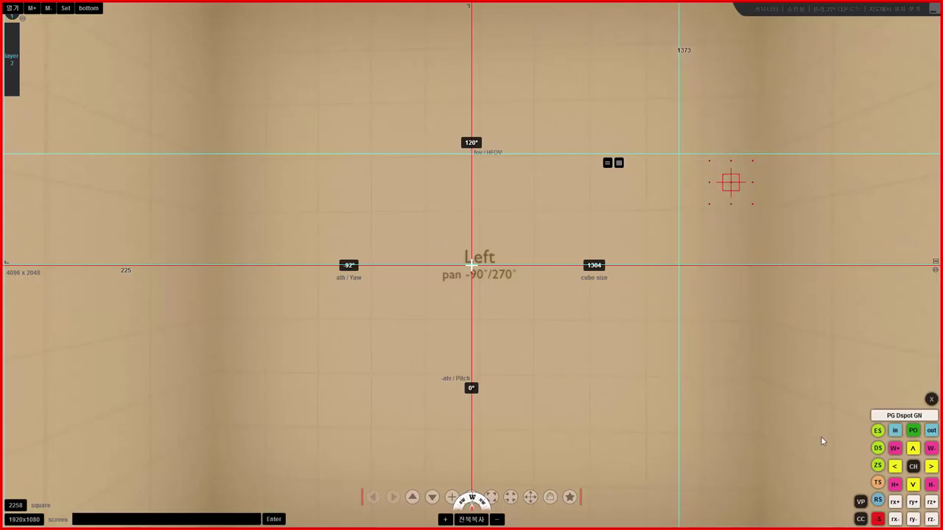
left_click(878, 520)
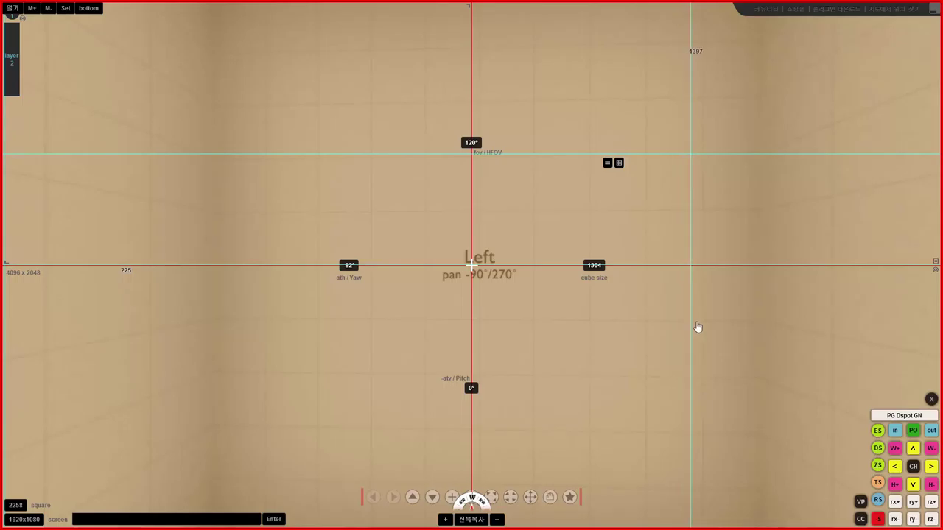
left_click_drag(698, 327, 705, 327)
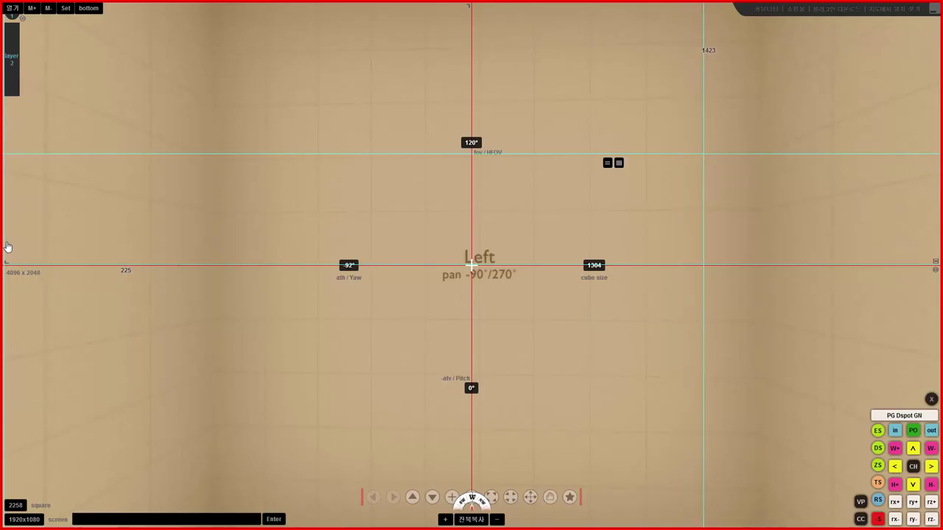
left_click_drag(8, 247, 593, 312)
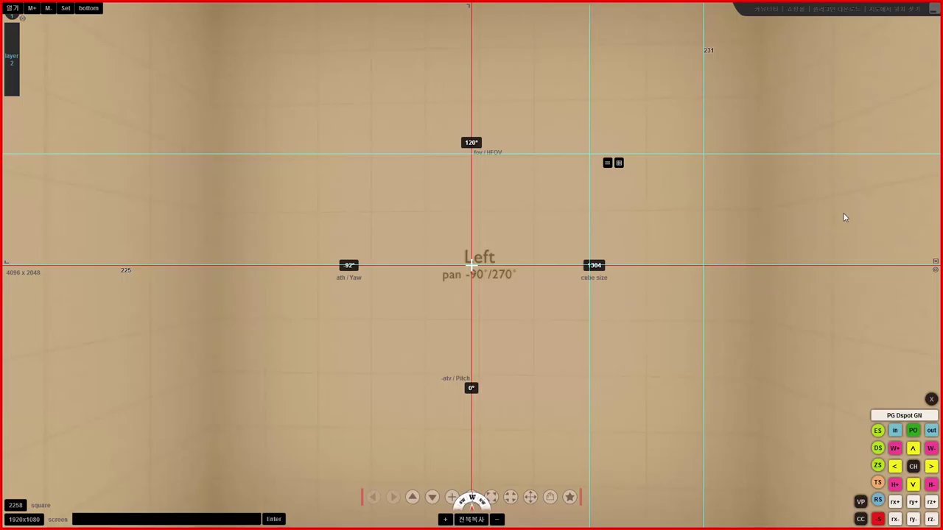
Move the city picture hotspot onto the Left face and into the frame formed by the guides, with the view at yaw -92°, pitch 0°
left_click_drag(845, 217, 505, 208)
left_click_drag(691, 237, 168, 260)
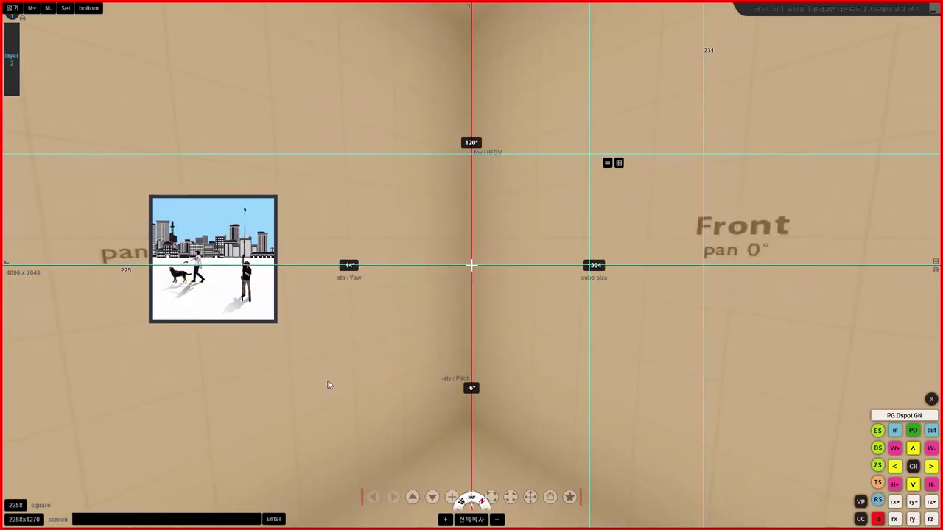
left_click_drag(328, 384, 509, 396)
left_click_drag(413, 296, 235, 335)
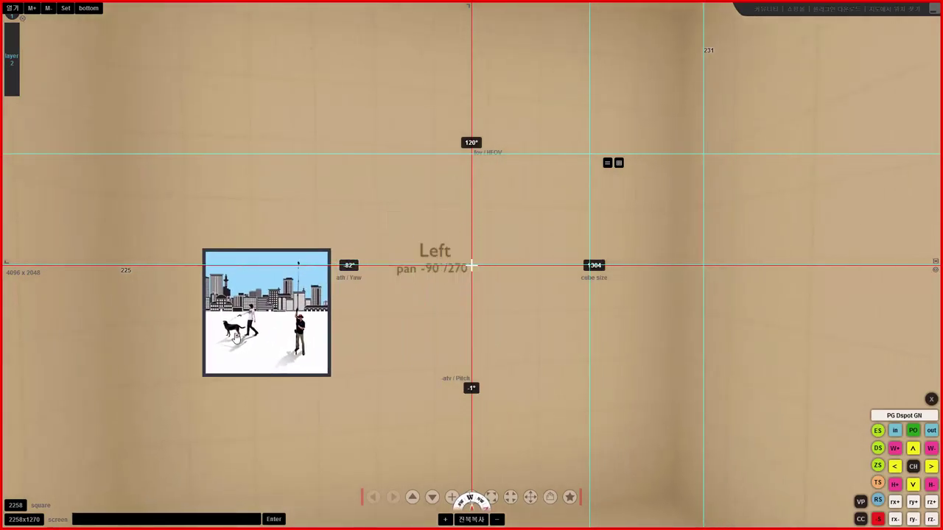
left_click_drag(650, 371, 725, 398)
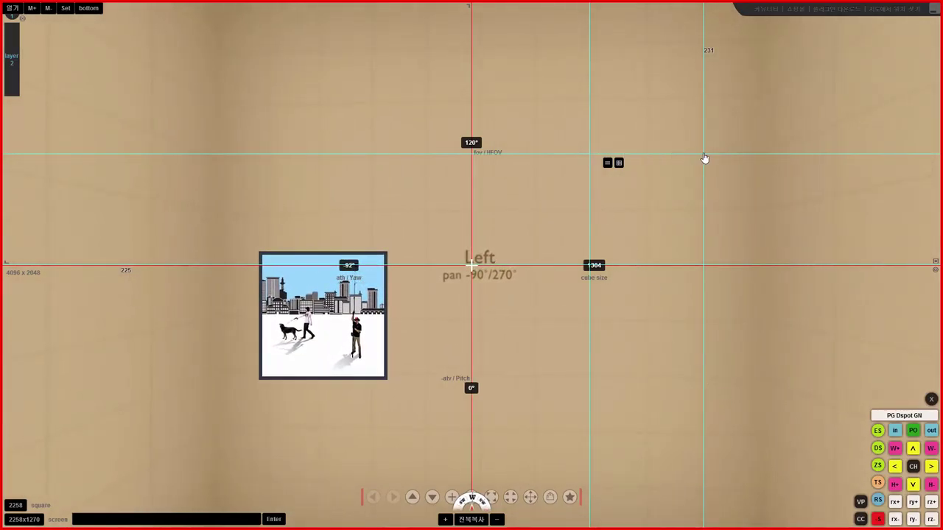
left_click(748, 322)
mouse_move(619, 163)
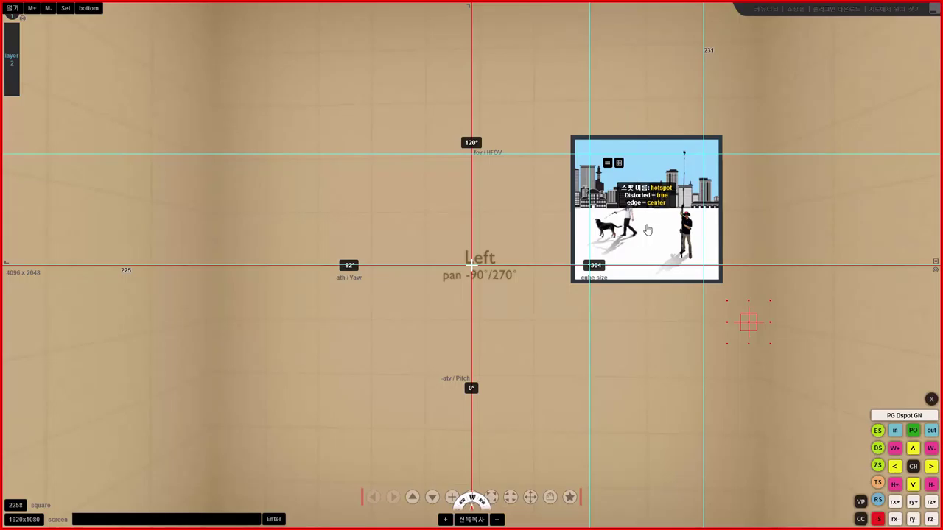
Scale the city picture hotspot down slightly and raise the scaling step by running the command set(x2,10)
left_click(932, 432)
left_click(931, 431)
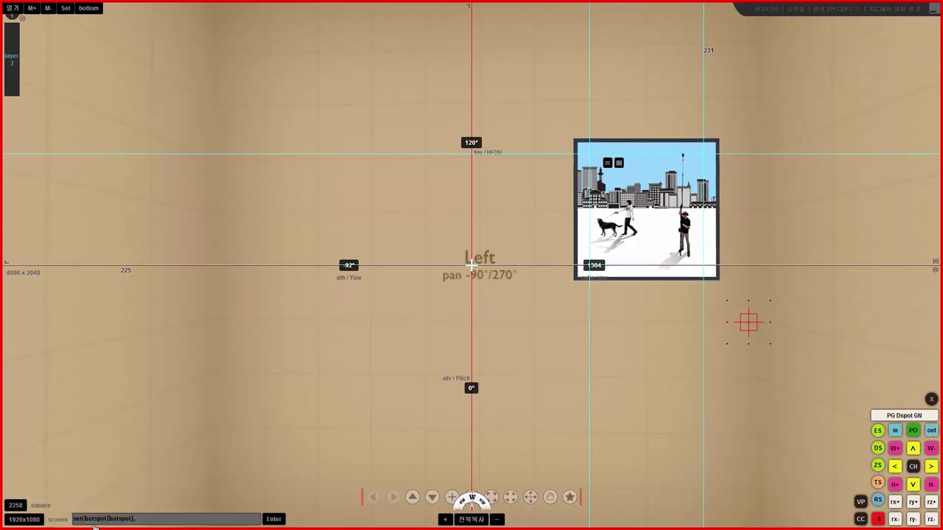
left_click(151, 518)
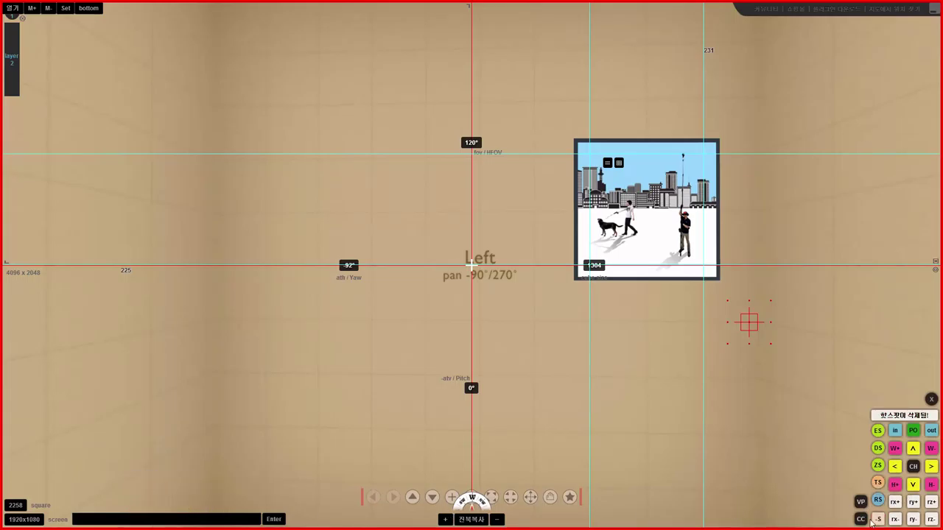
left_click(155, 520)
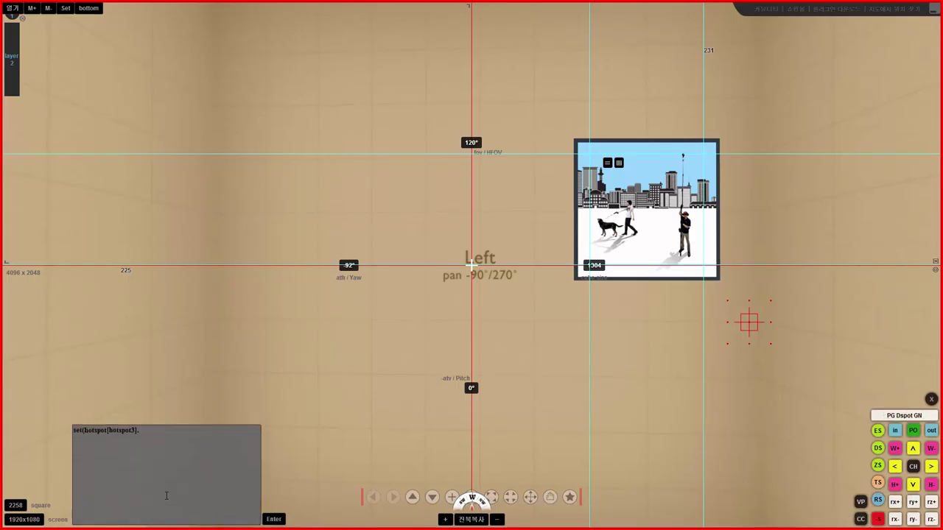
key("ctrl+a")
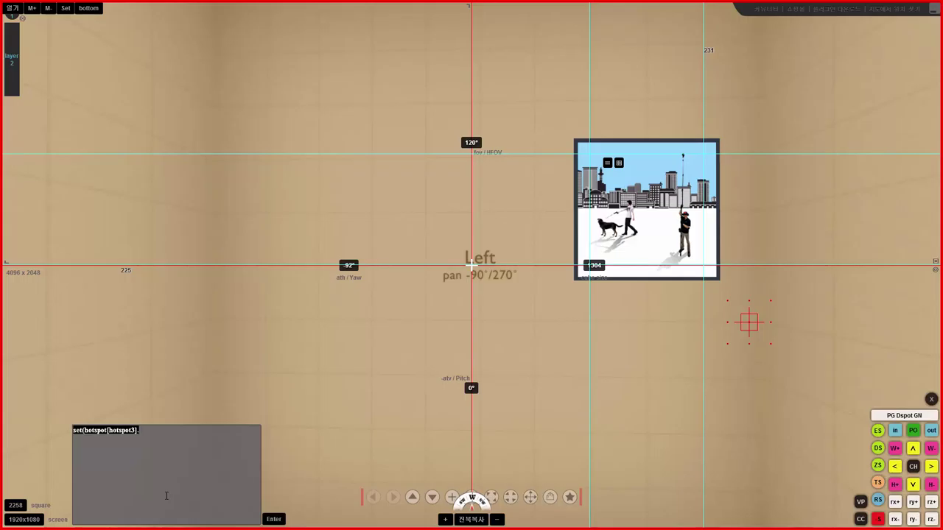
type("set")
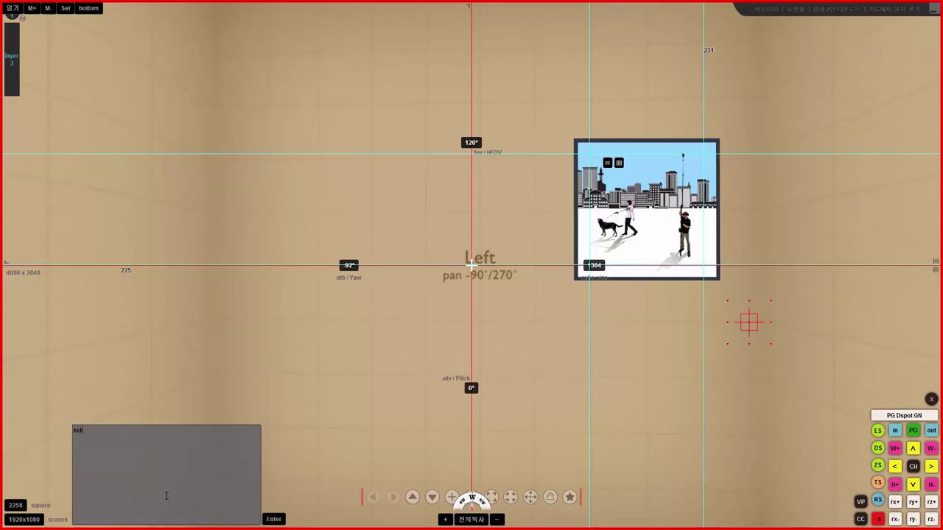
type("(s")
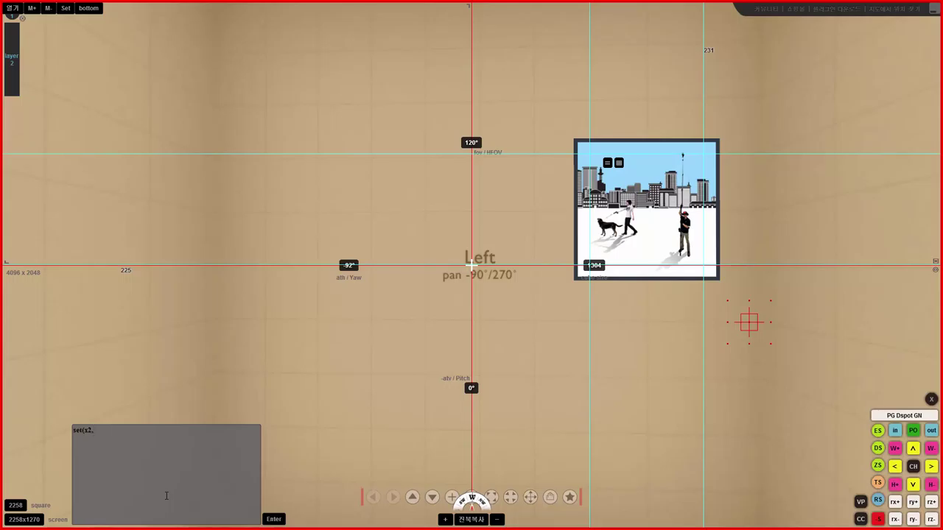
type("2,10")
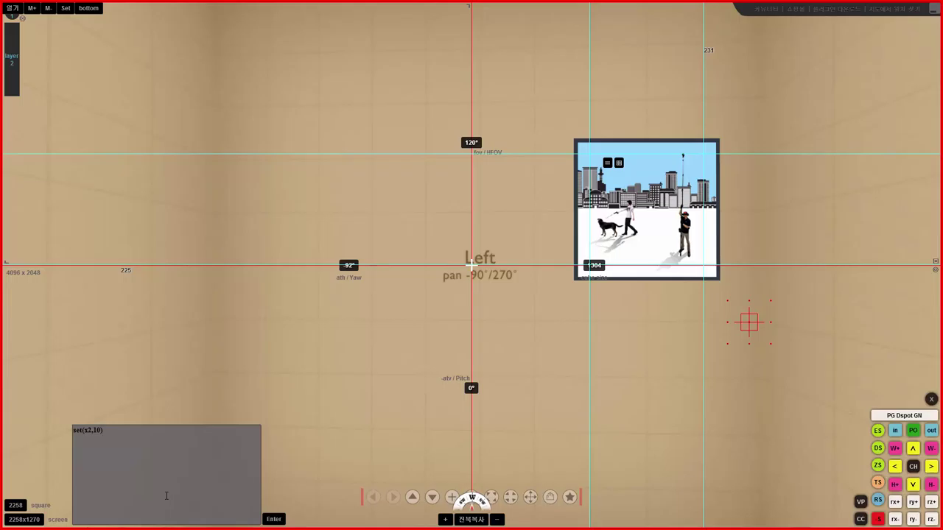
key("Escape")
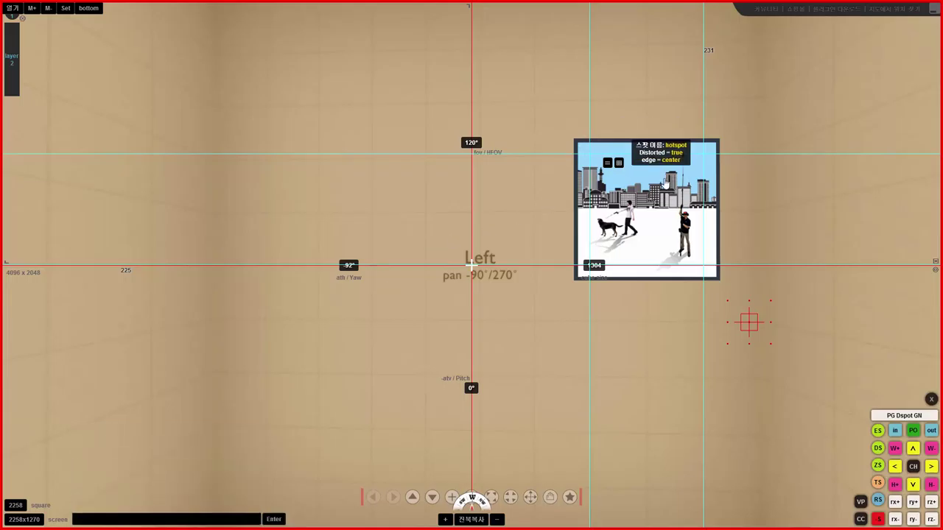
Scale the city picture hotspot down until it fits inside the guide frame
left_click(932, 432)
left_click(932, 432)
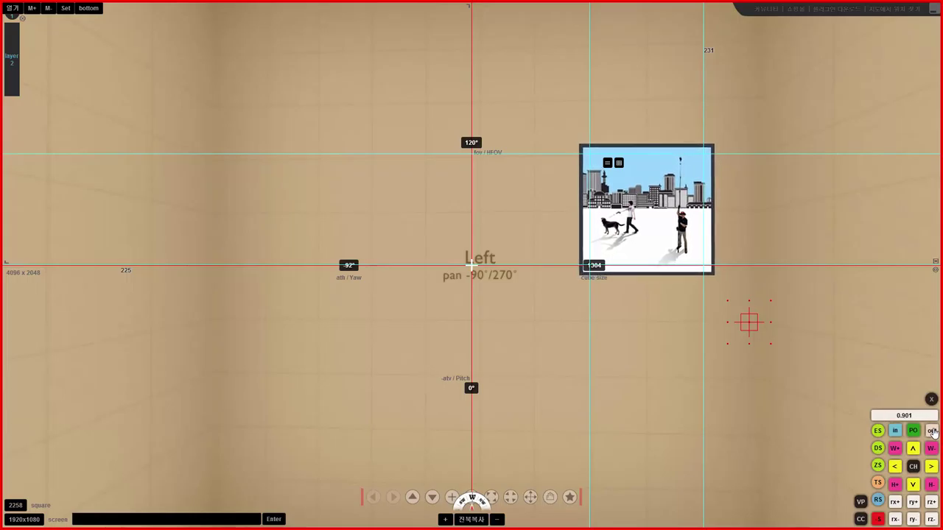
left_click(932, 431)
left_click(932, 432)
left_click(931, 432)
left_click(931, 431)
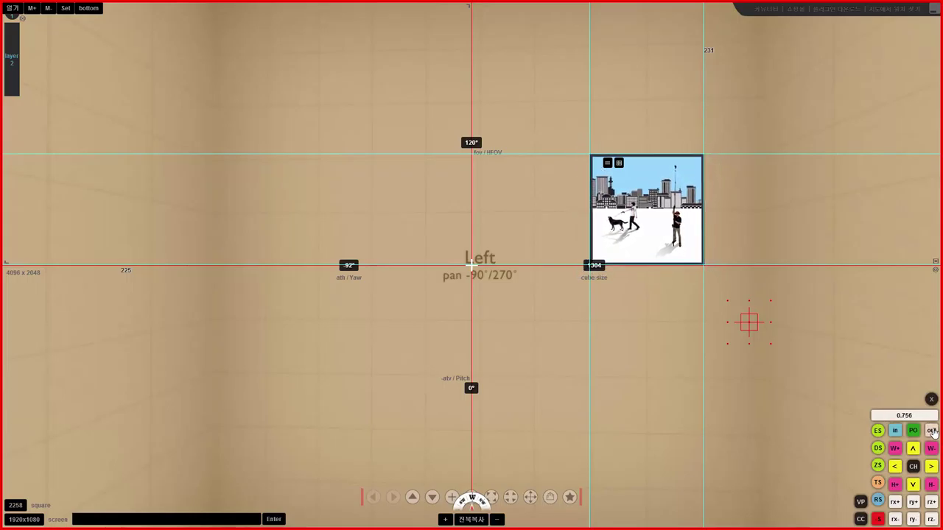
left_click(931, 431)
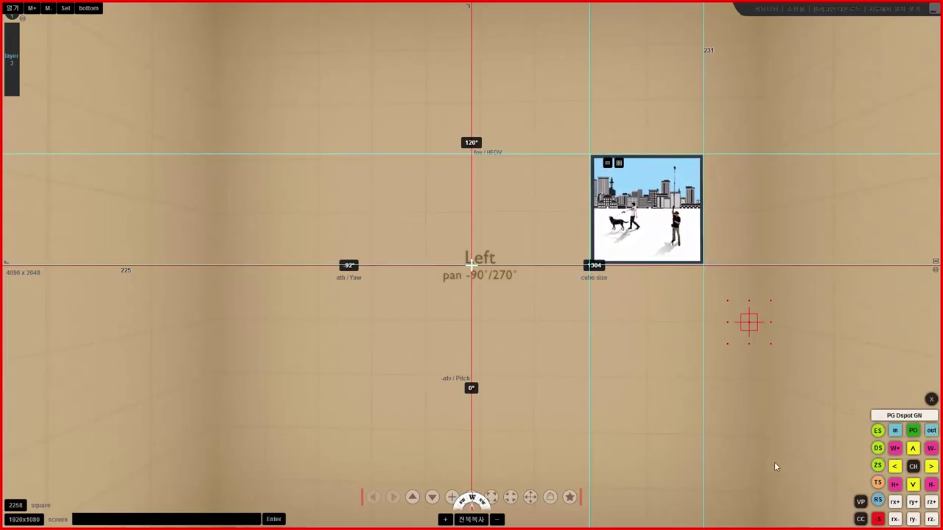
Run the command set(x2,1) for fine scaling and enlarge the city picture hotspot one step to meet the guides
left_click(195, 520)
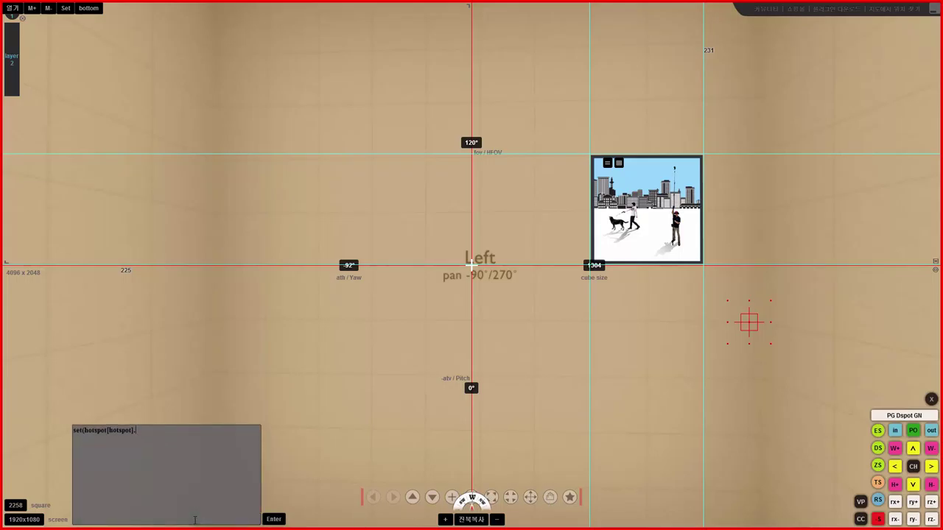
key("ctrl+a")
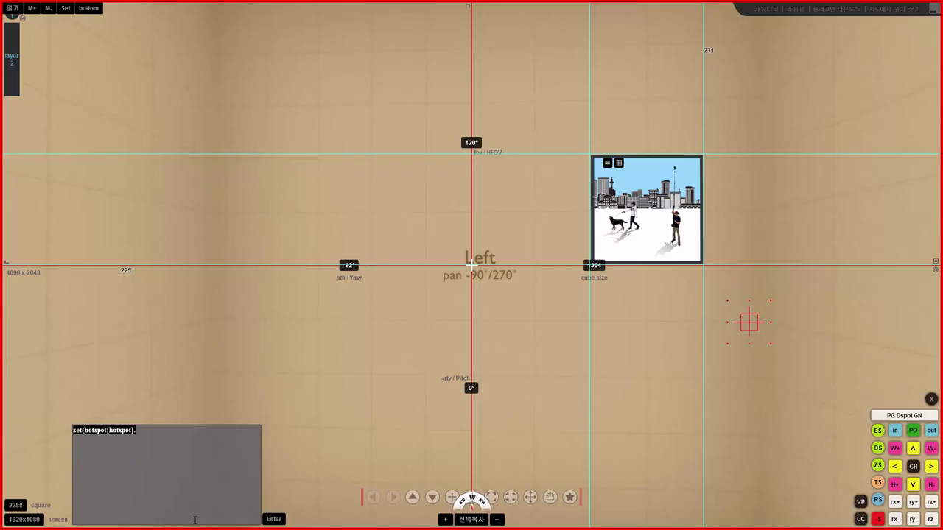
key("ctrl+x")
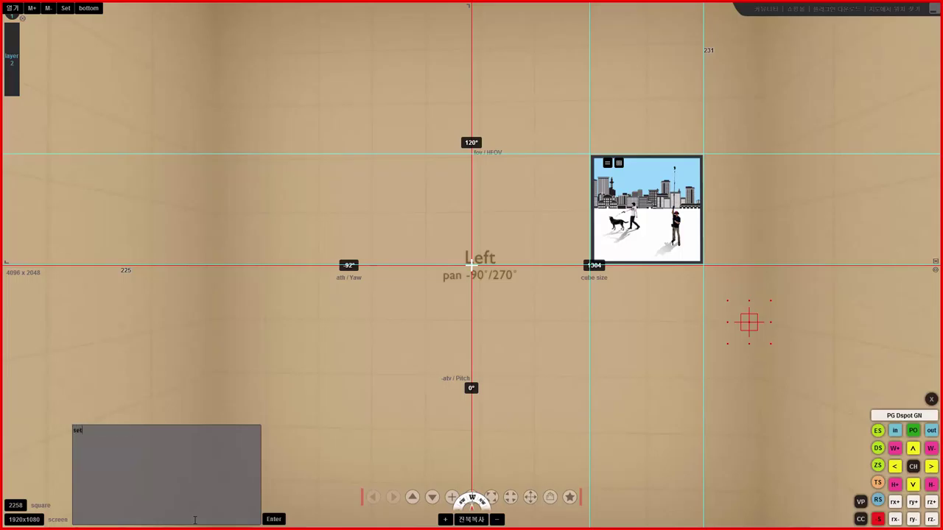
type("set(x2")
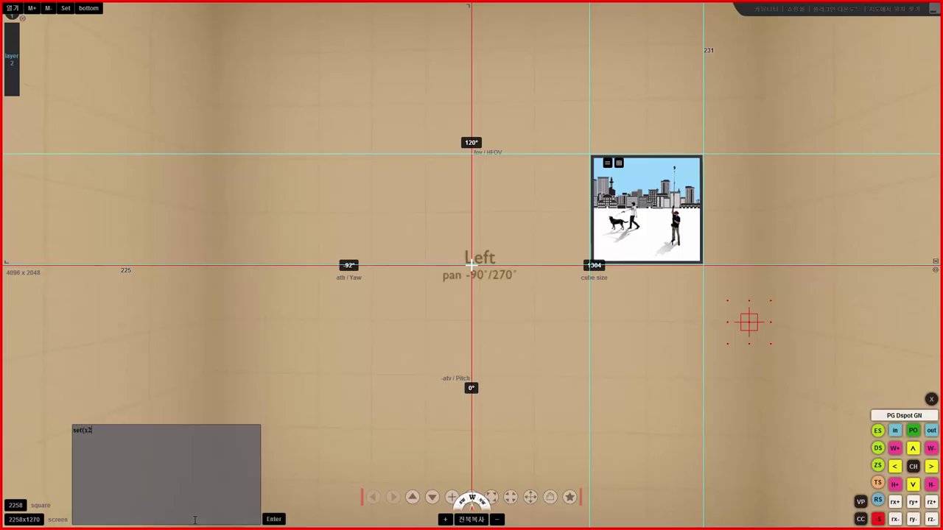
type(",1)")
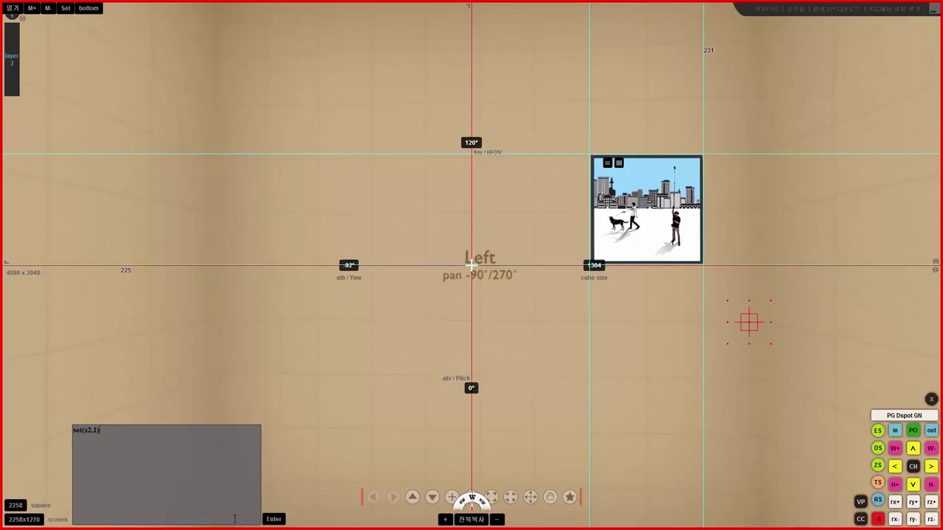
key("Return")
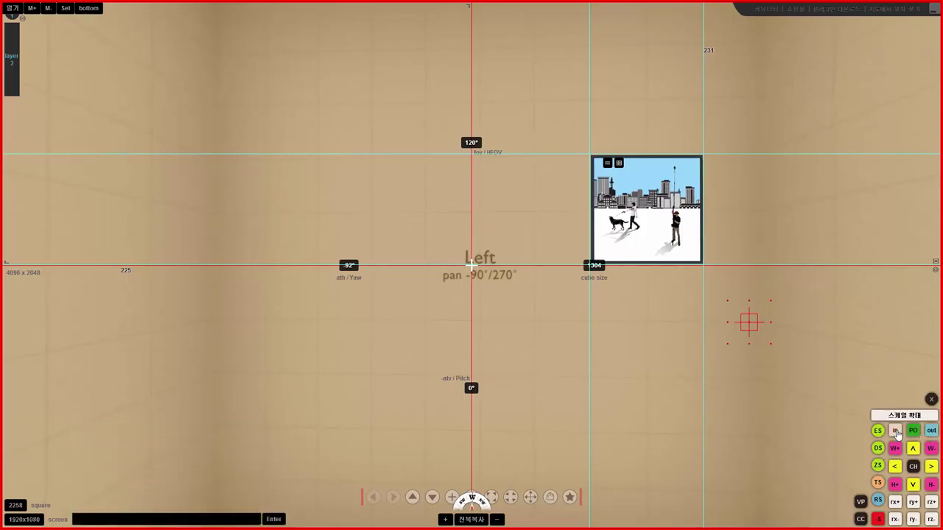
left_click(894, 433)
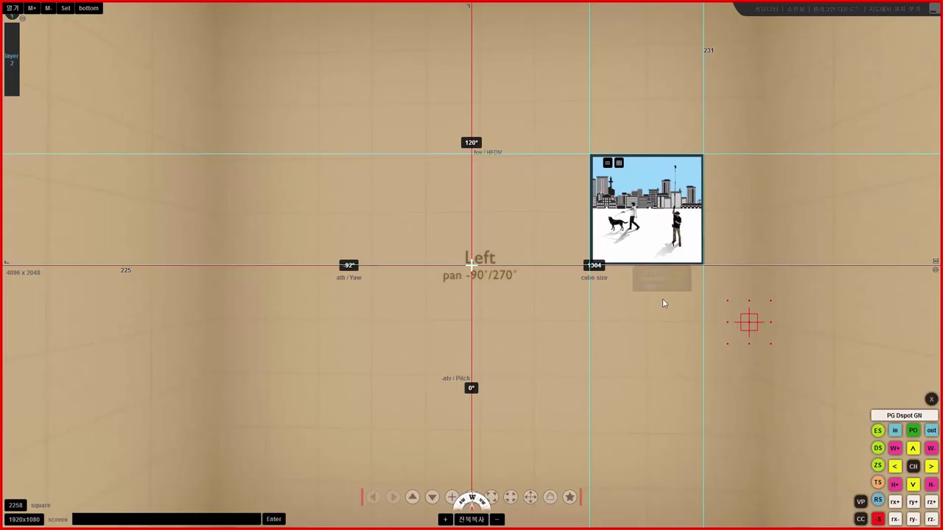
Copy the city picture hotspot's parameters, leave full screen, and switch to krparams.xml in Sublime Text
left_click_drag(782, 399, 649, 353)
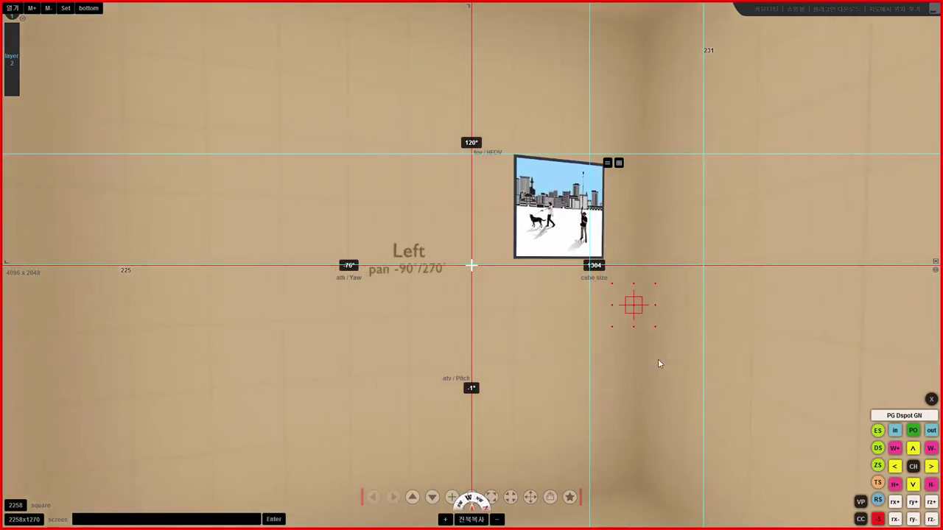
mouse_move(558, 222)
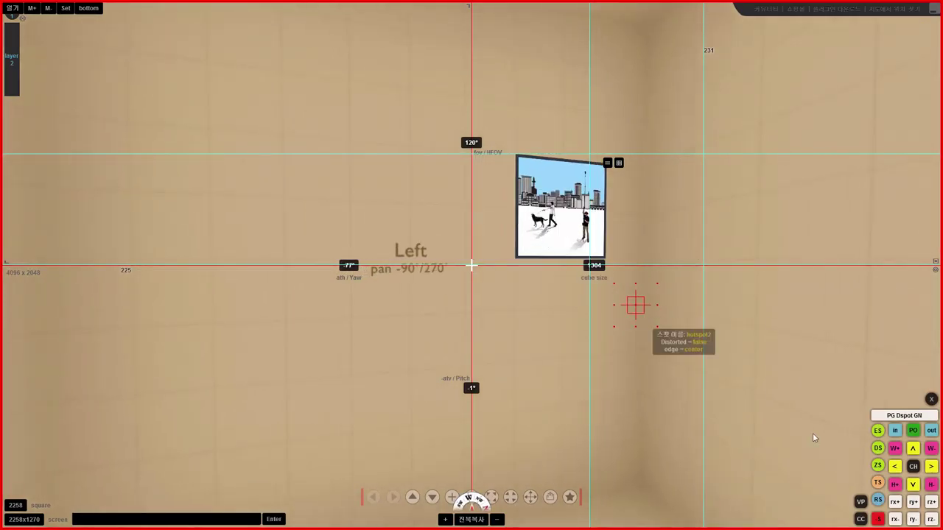
left_click(913, 468)
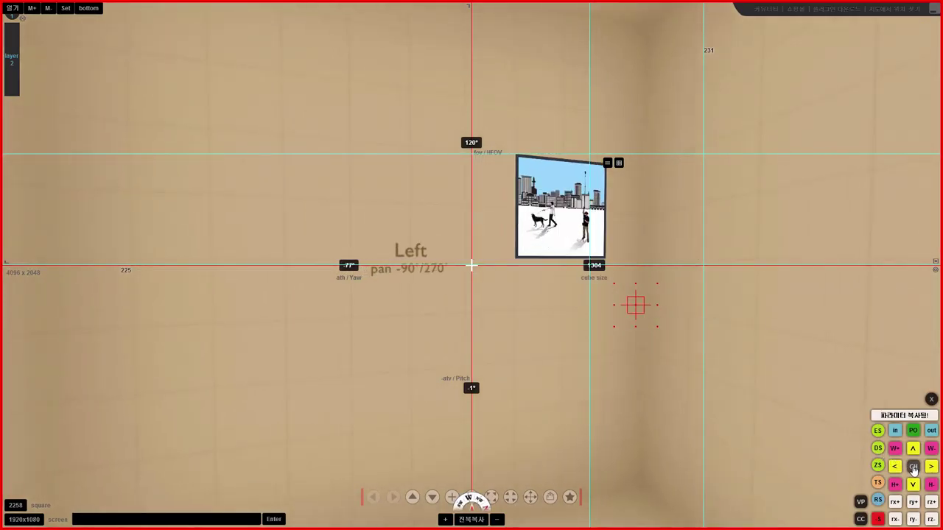
left_click(229, 377)
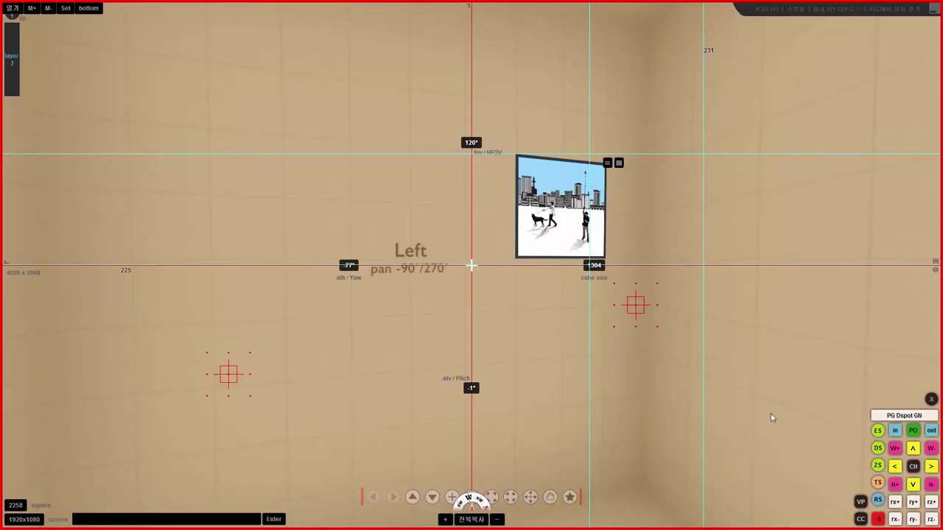
left_click(913, 467)
key("Escape")
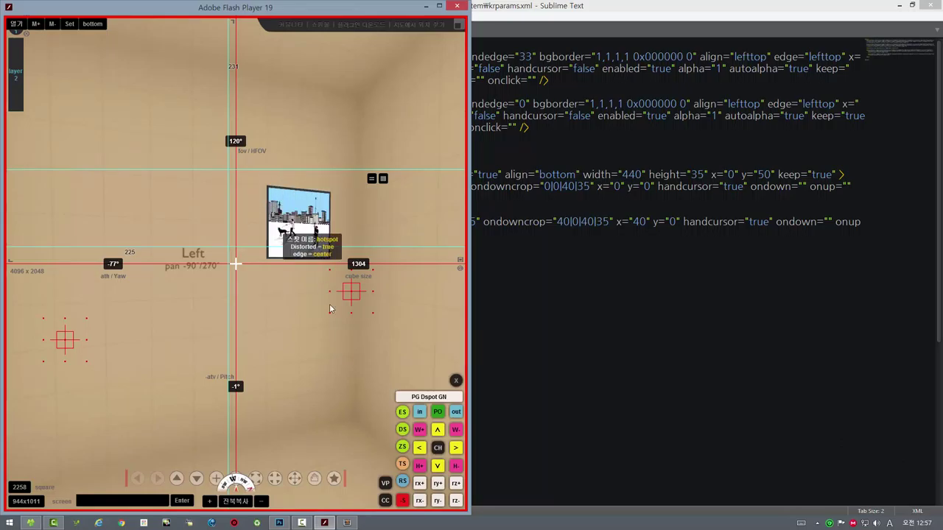
left_click(682, 295)
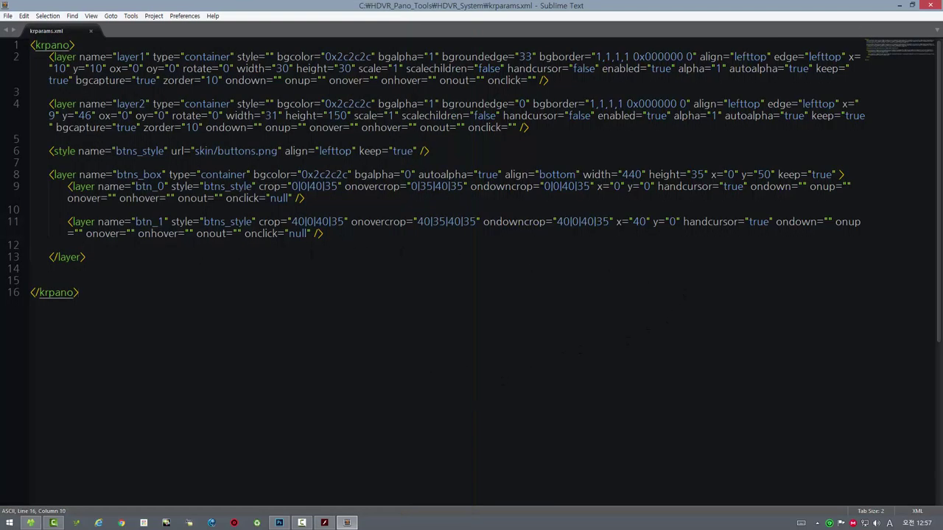
Paste the copied city picture hotspot line below the closing layer tag of the button box and save krparams.xml
left_click(86, 257)
key("Return")
key("Return")
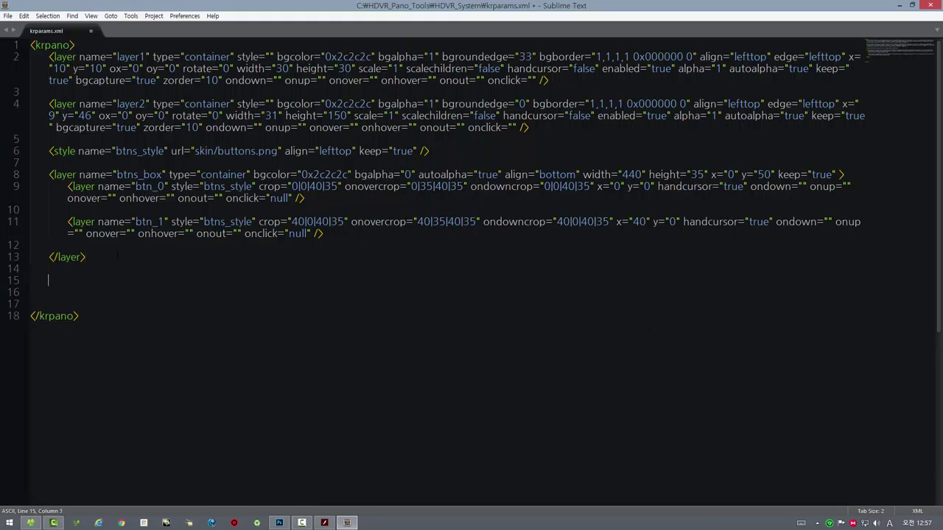
type("<hotspot name=\"hotspot\" url=\"skin/my_pole_pano.png\" edge=\"center\" ox=\"0\" oy=\"0\" distorted=\"true\" zoom=\"false\" ath=\"-58.903\" atv=\"-9.8799\" rx=\"-9.8799\" ry=\"-32.7267\" rz=\"0\" scale=\"0.7545\" width=\"231\" height=\"225\" keep=\"true\" zorder=\"0\" onover=\"\" onout=\"\" ondown=\"\" onup=\"\" onclick=\"\" />")
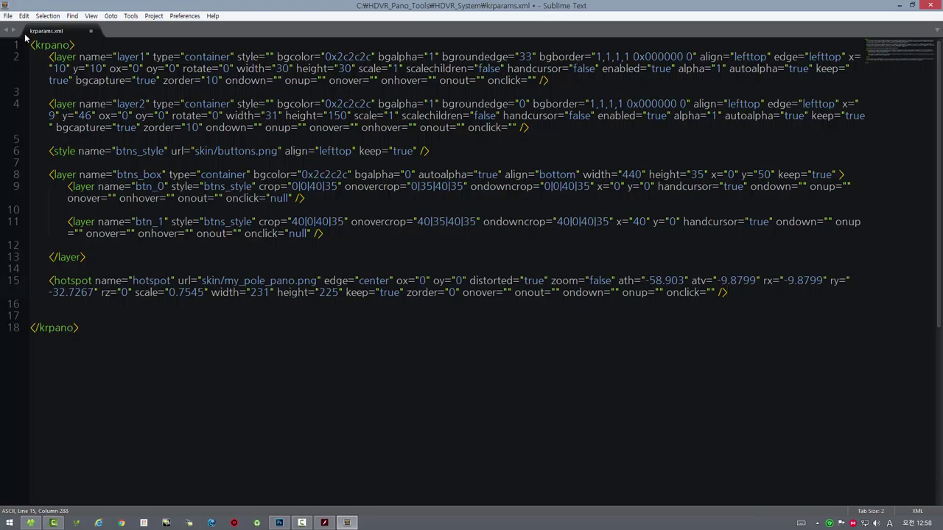
left_click(9, 15)
left_click(23, 93)
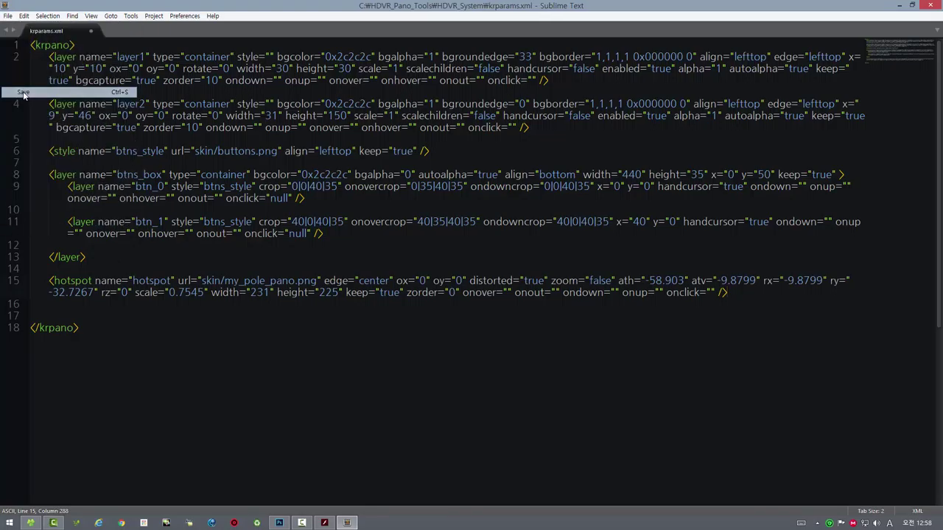
Inspect the city picture hotspot in the krpano parameter tester and place its window beside the Flash Player viewer
left_click(279, 523)
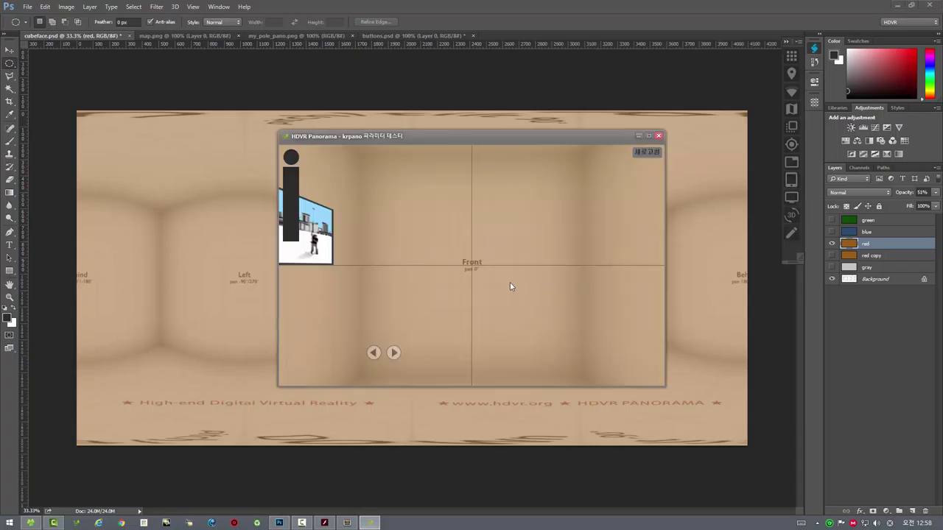
left_click_drag(518, 292, 779, 210)
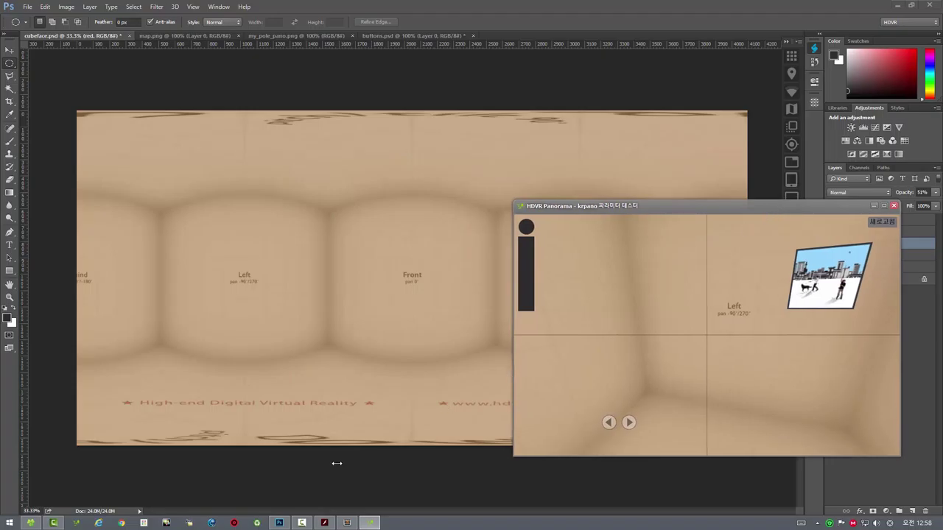
left_click(325, 523)
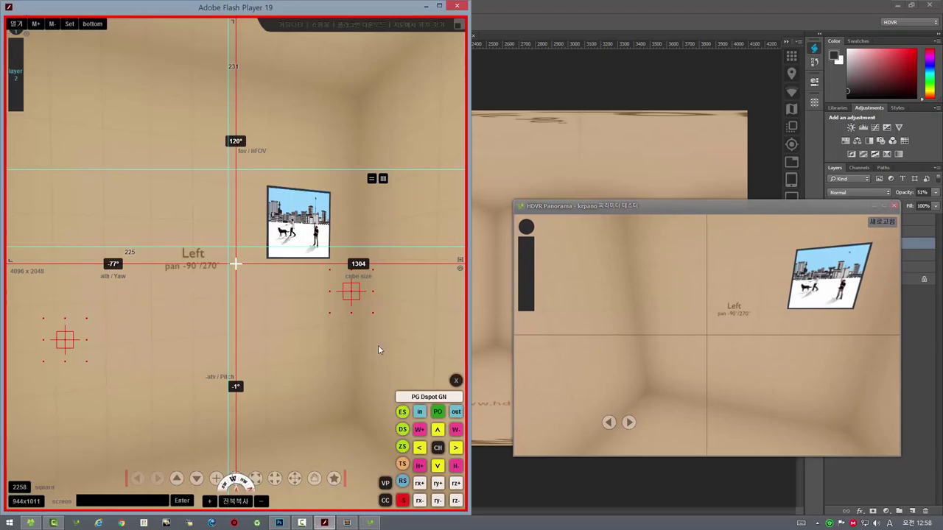
left_click_drag(635, 208, 675, 264)
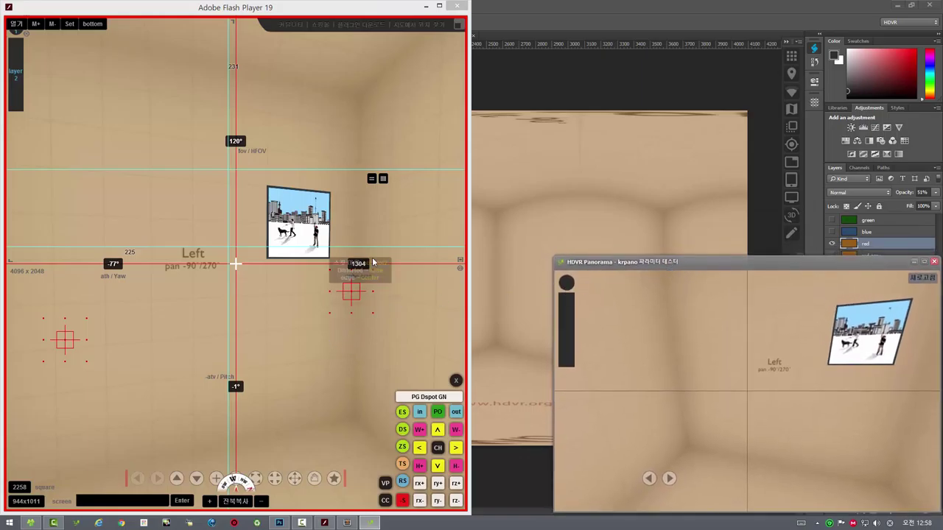
Compare the full-screen viewer with the parameter tester by turning both panoramas, and return the viewer to its window
left_click(458, 25)
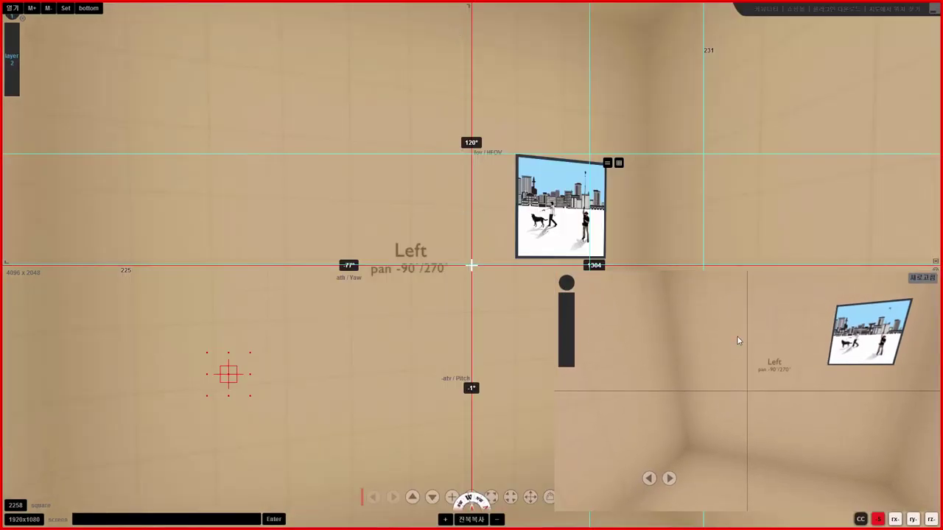
left_click_drag(738, 337, 394, 324)
left_click(290, 160)
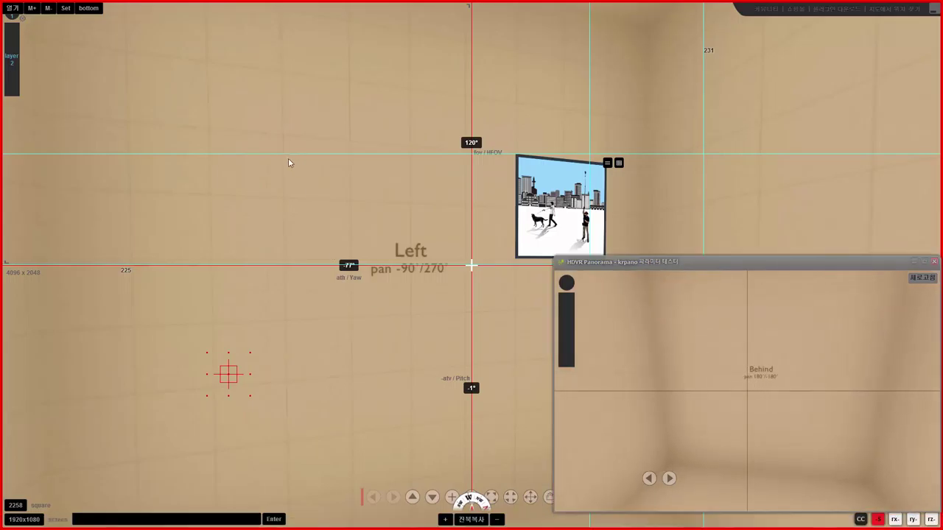
left_click_drag(290, 160, 194, 147)
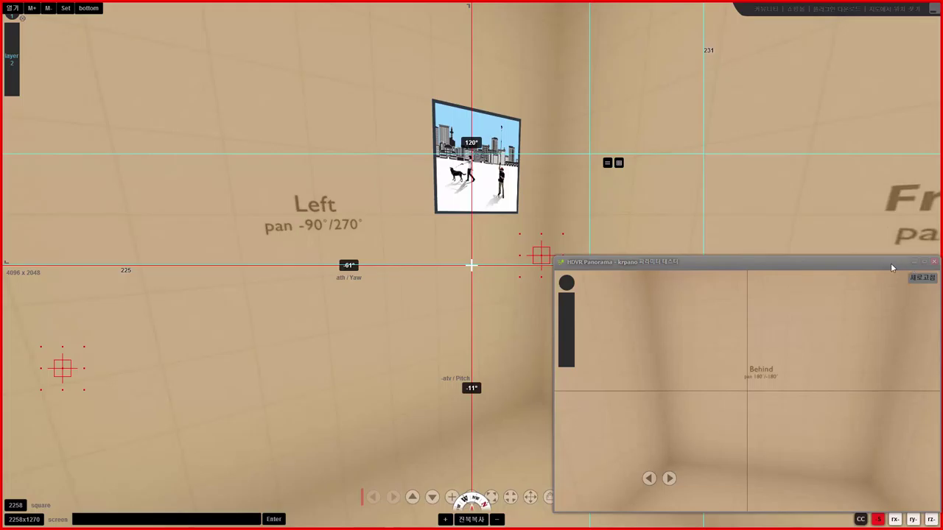
left_click(835, 271)
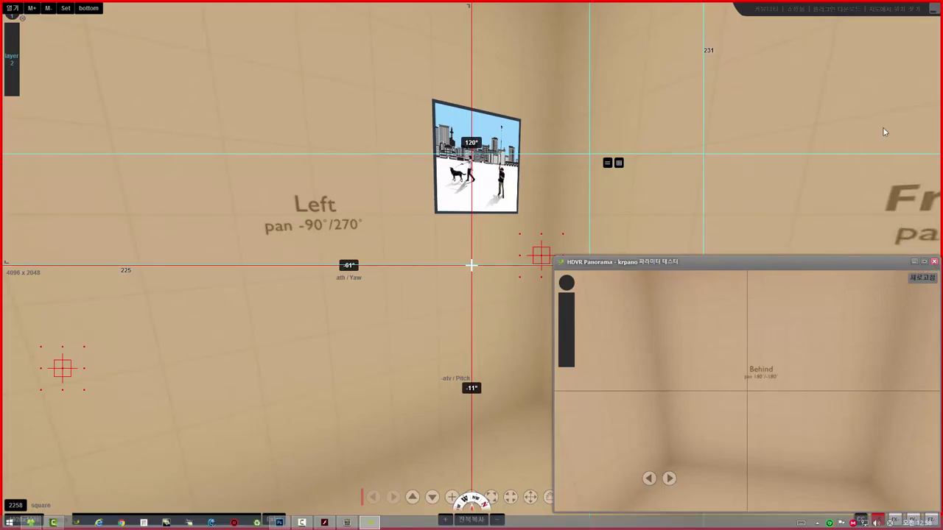
left_click(931, 9)
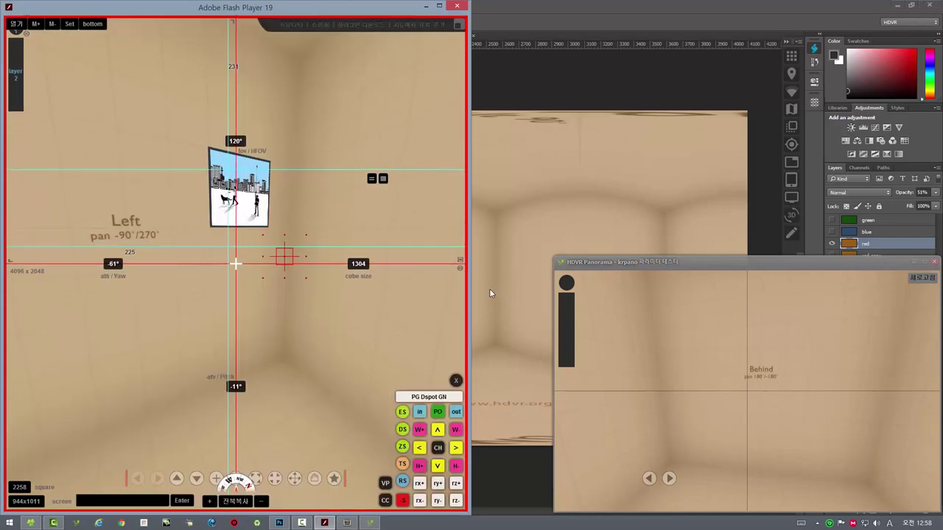
Widen the Flash Player window, and delete the leftover crosshair hotspots around the city picture while turning the panorama to the Front view
left_click_drag(471, 298, 526, 298)
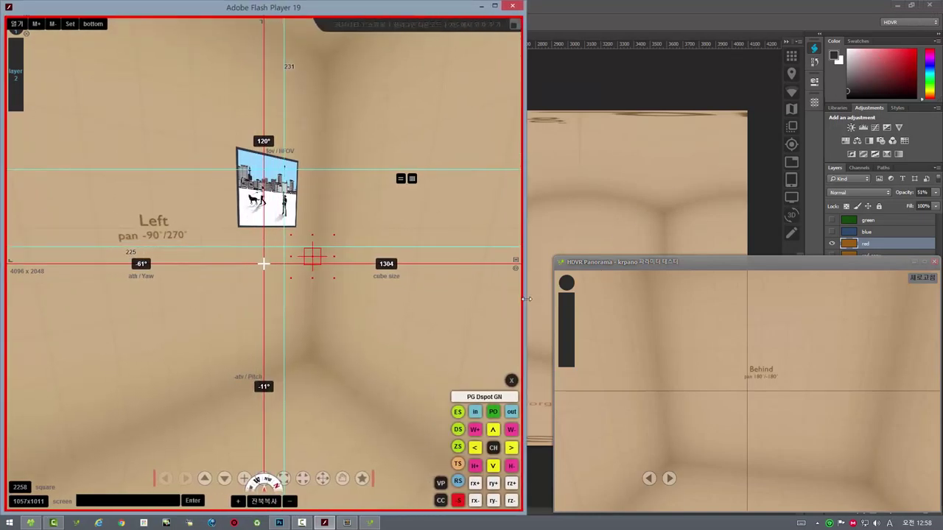
left_click_drag(199, 352, 143, 364)
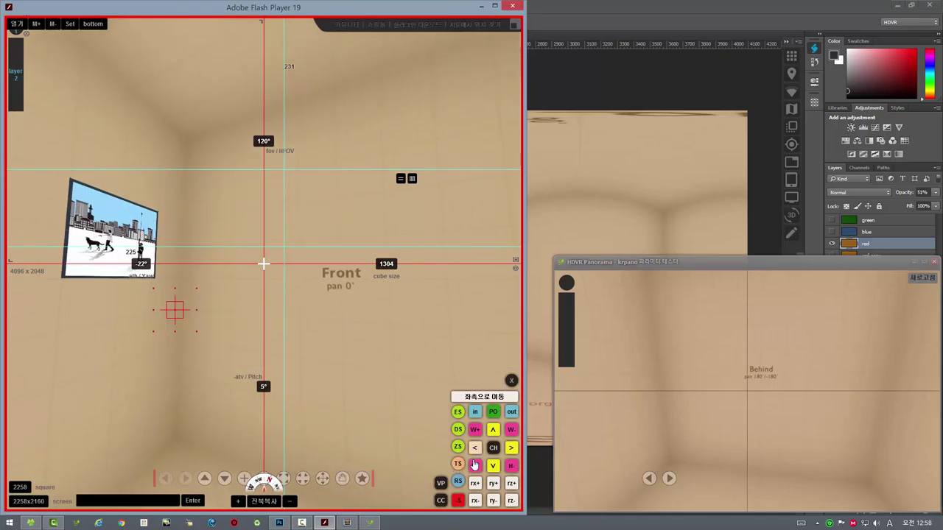
left_click_drag(133, 387, 270, 310)
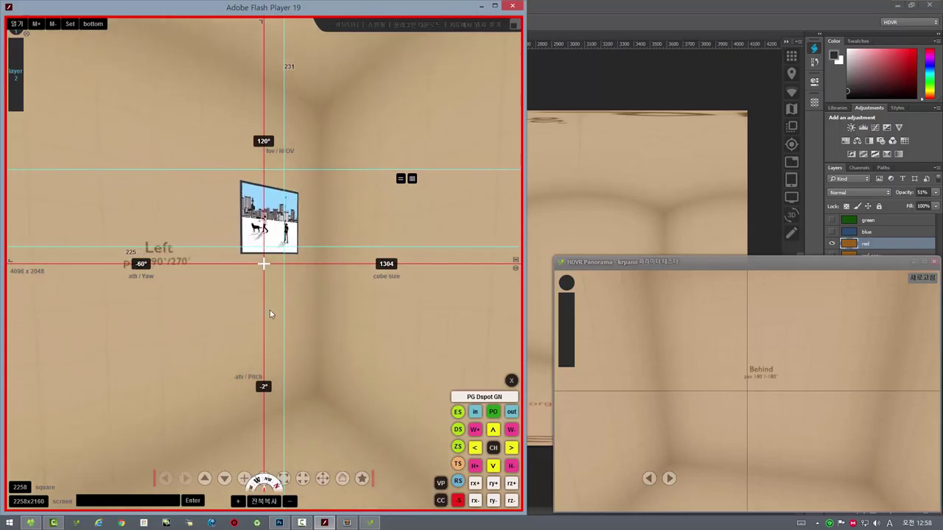
left_click_drag(140, 381, 303, 350)
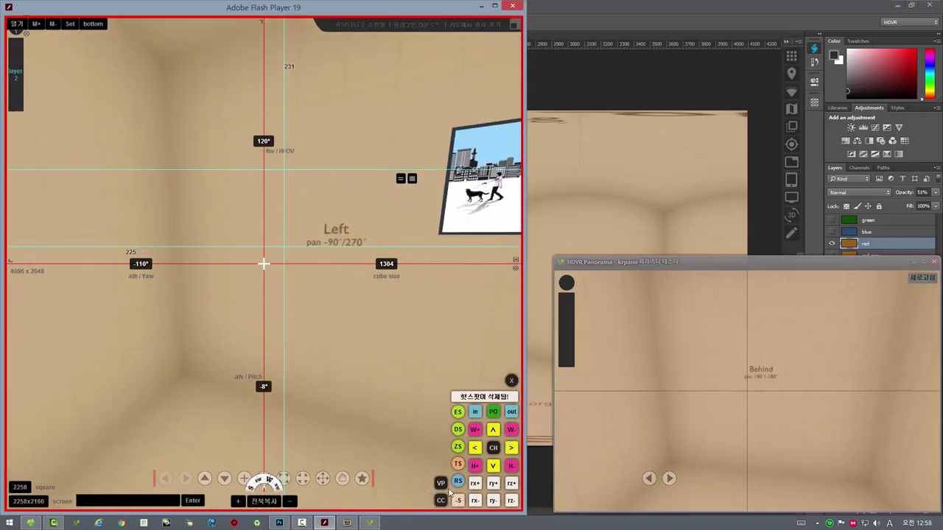
left_click_drag(390, 335, 127, 387)
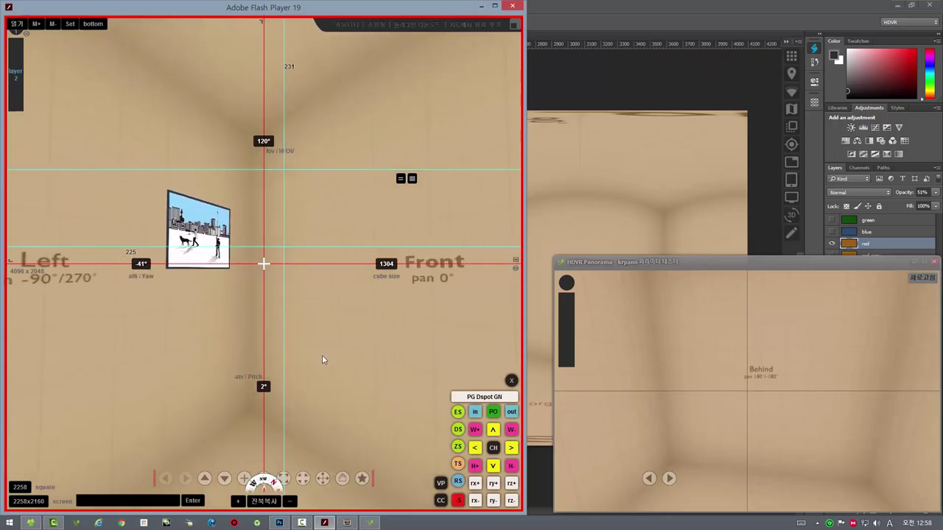
left_click_drag(326, 358, 153, 381)
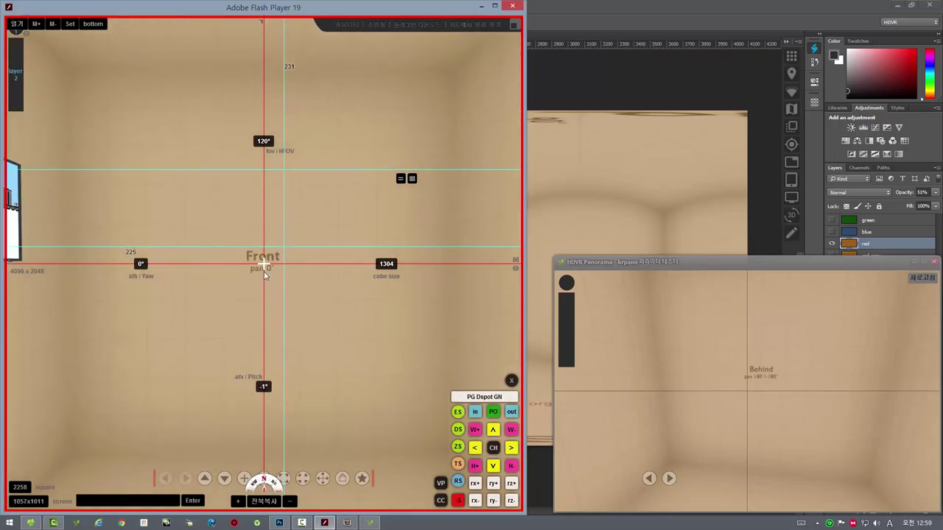
Place a new undistorted crosshair hotspot high on the Front wall, right of centre, and nudge it right to ath 21.945
left_click(338, 108)
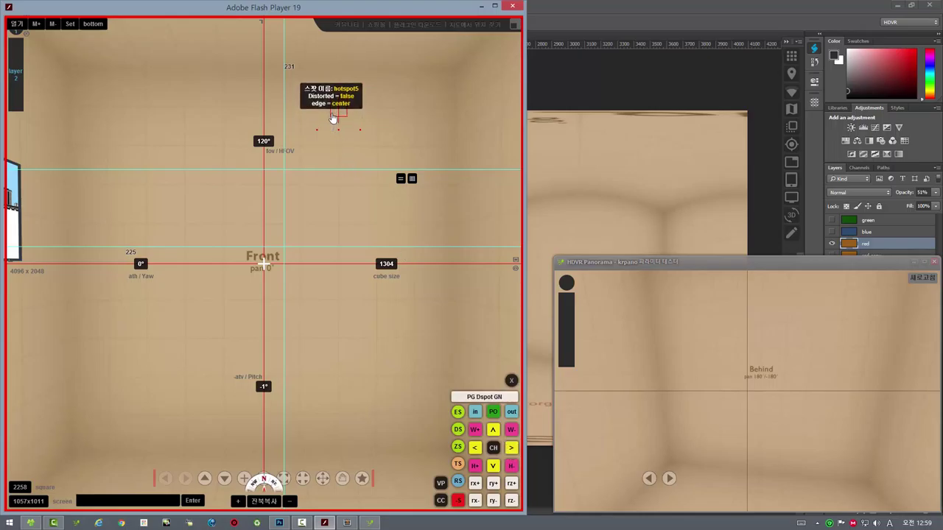
left_click(512, 448)
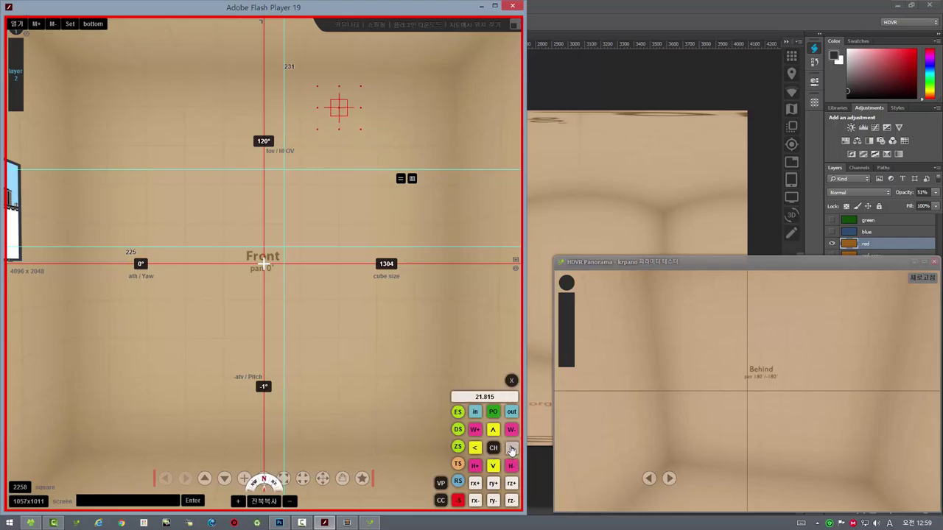
left_click(512, 448)
left_click(512, 447)
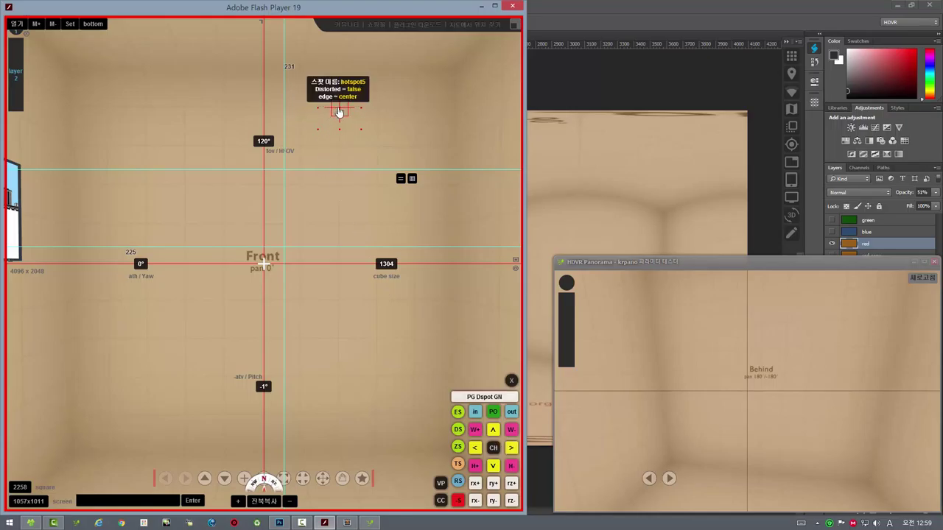
Copy the crosshair hotspot's parameters, switch to krparams.xml in Sublime Text, and minimize the parameter tester covering it
left_click(493, 450)
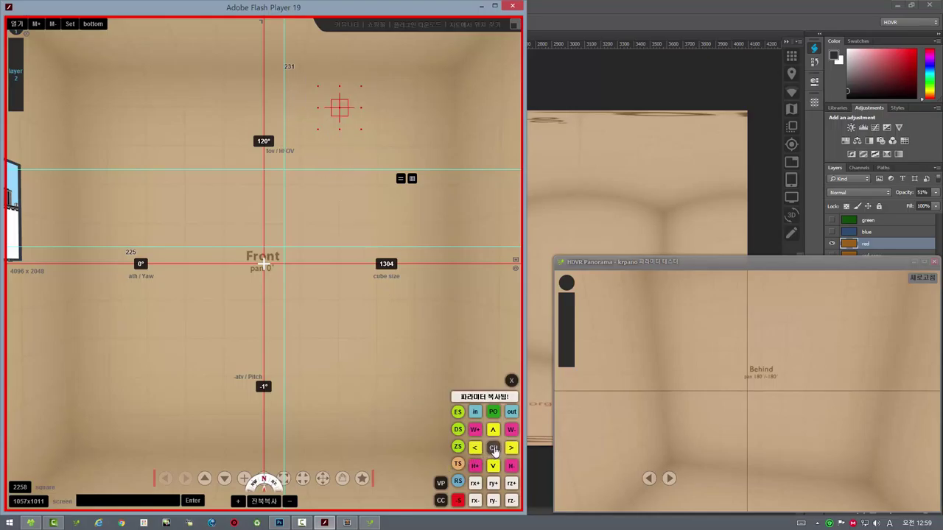
left_click(347, 523)
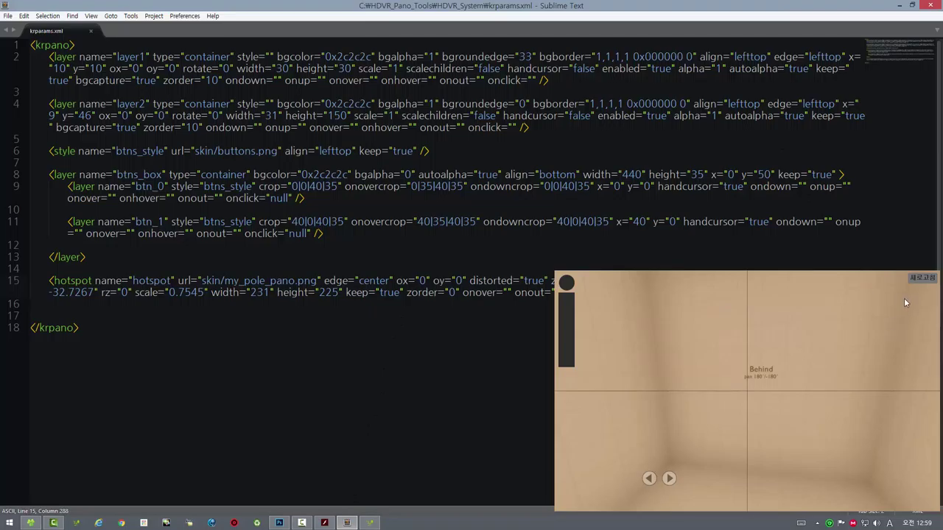
left_click(874, 294)
left_click(913, 262)
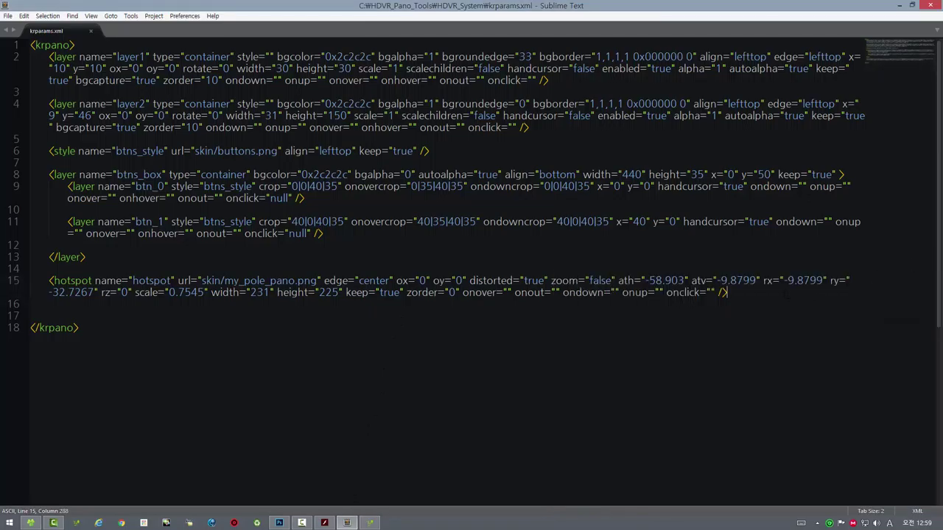
Paste the copied hotspot5 line below the city picture hotspot line and save krparams.xml
key("Return")
key("Return")
type("<hotspot name=\"hotspot5\" url=\"skin/System_spot/hdvr_spot.png\" edge=\"center\" ox=\"null\" oy=\"null\" distorted=\"false\" zoom=\"false\" ath=\"21.945\" atv=\"-36.6\" rx=\"0\" ry=\"0\" rz=\"0\" scale=\"1\" width=\"91\" height=\"91\" keep=\"true\" zorder=\"0\" onover=\"\" onout=\"\" ondown=\"\" onup=\"\" onclick=\"\" />")
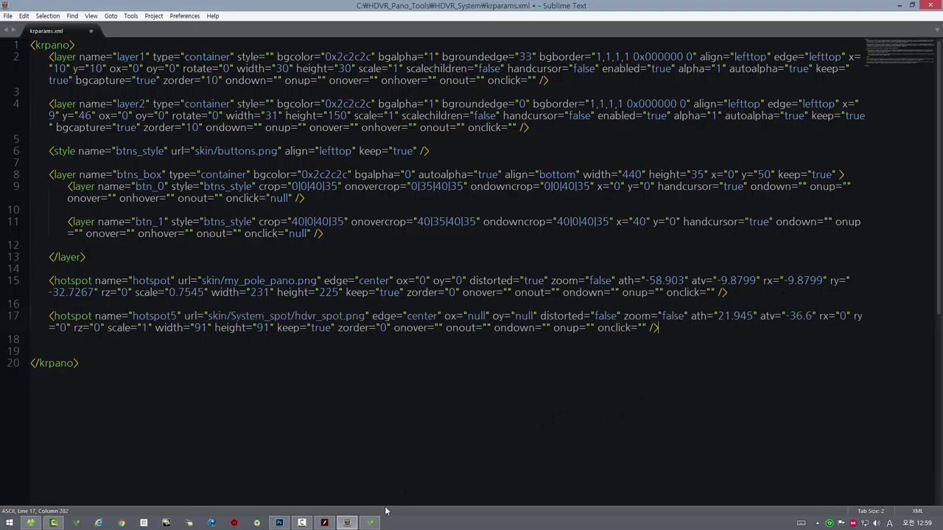
left_click(7, 16)
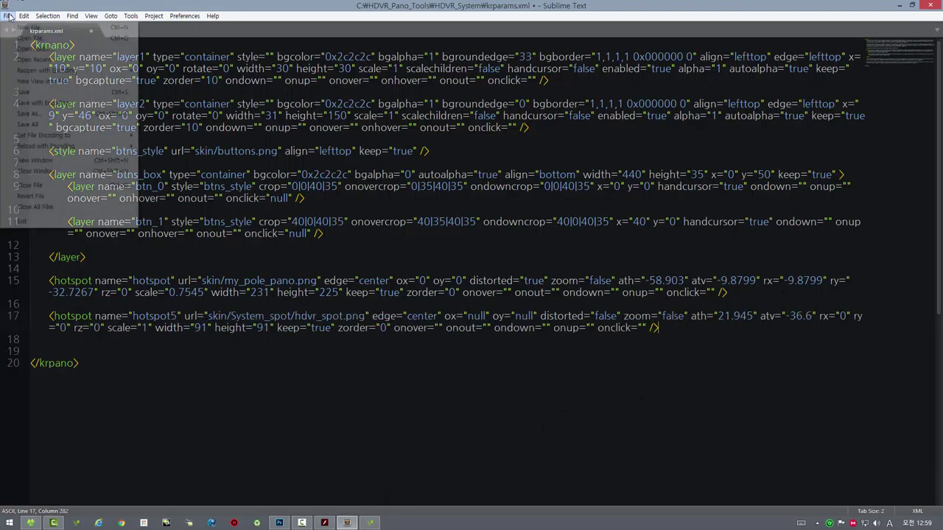
left_click(23, 93)
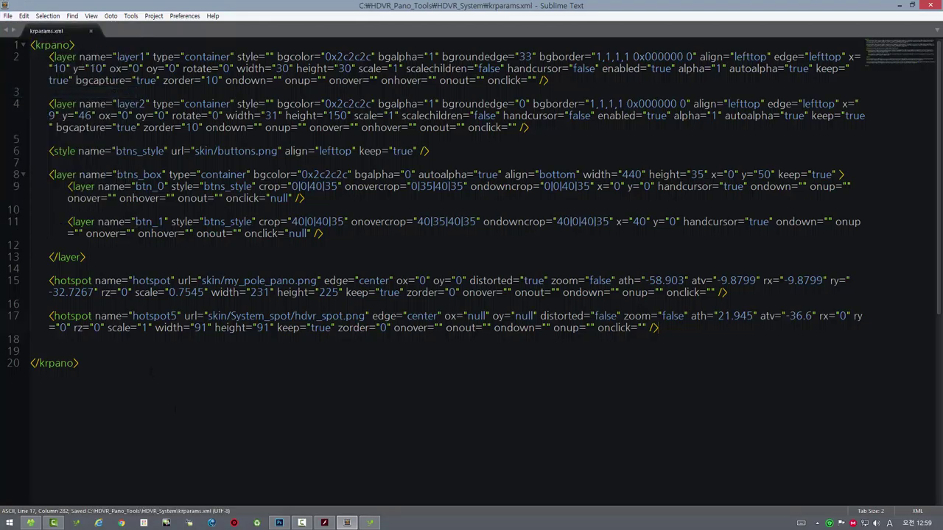
Restore and enlarge the krpano parameter tester over the viewer, turn it towards the Front wall, and reload the saved parameters
left_click(321, 521)
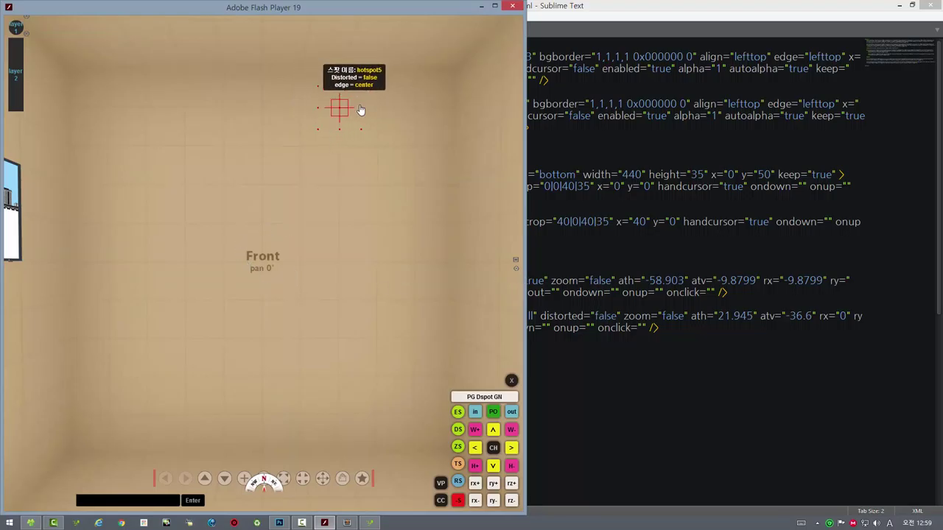
left_click(370, 521)
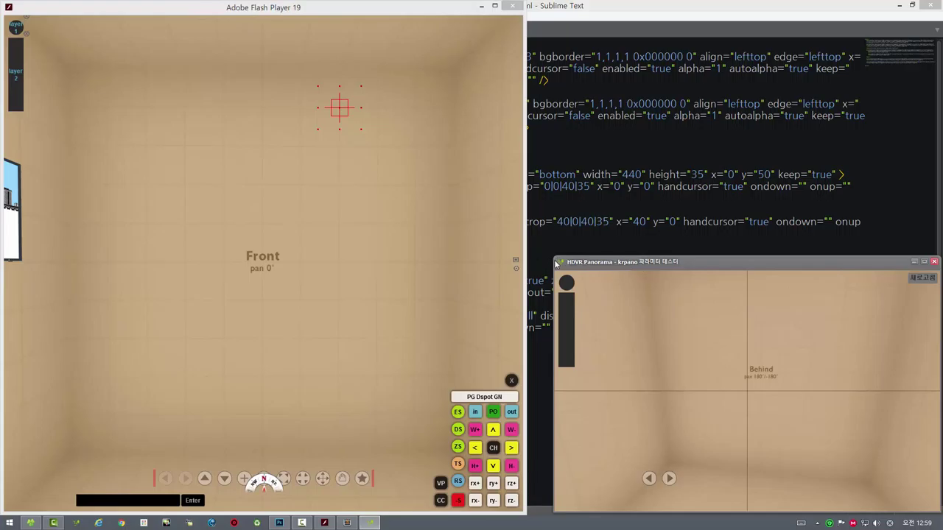
left_click_drag(551, 255, 326, 90)
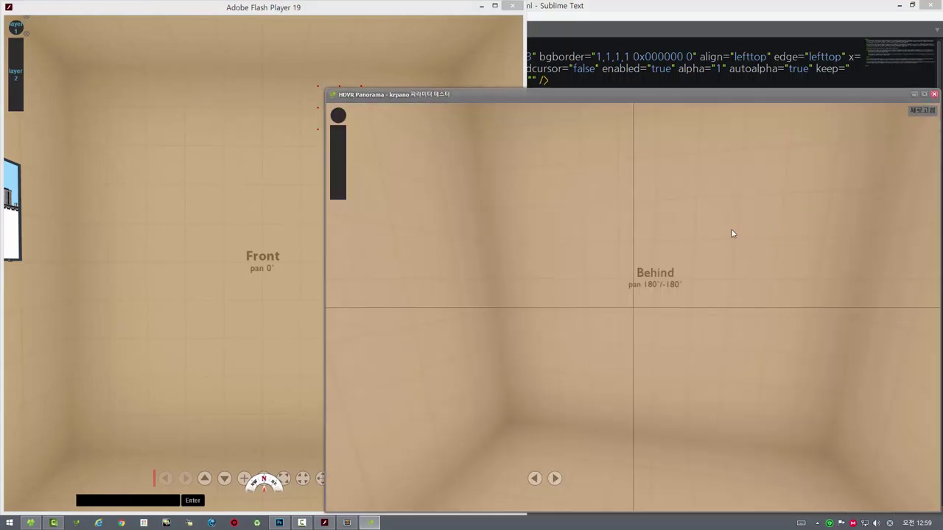
left_click_drag(729, 234, 825, 172)
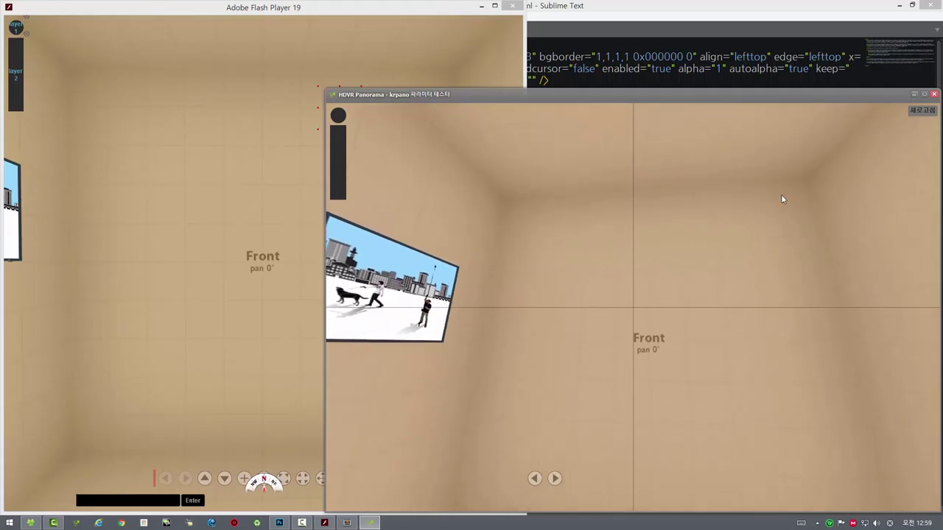
left_click(922, 113)
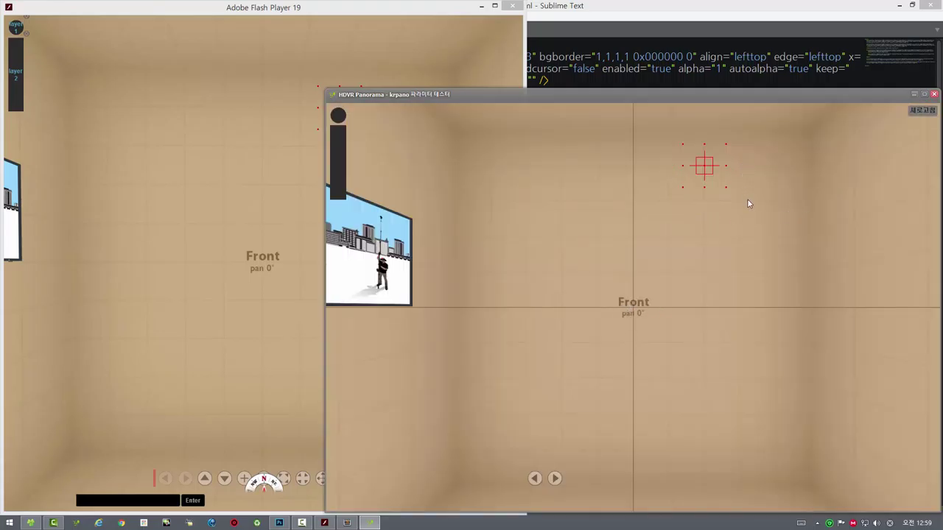
Look around the reloaded panorama to check the crosshair and city picture hotspots, moving the tester window slightly
left_click_drag(748, 203, 710, 227)
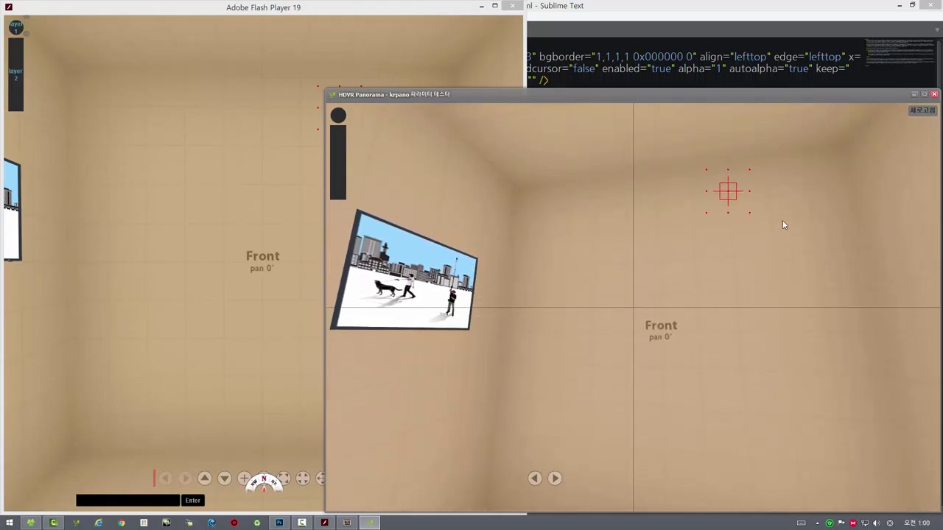
left_click_drag(759, 279, 589, 373)
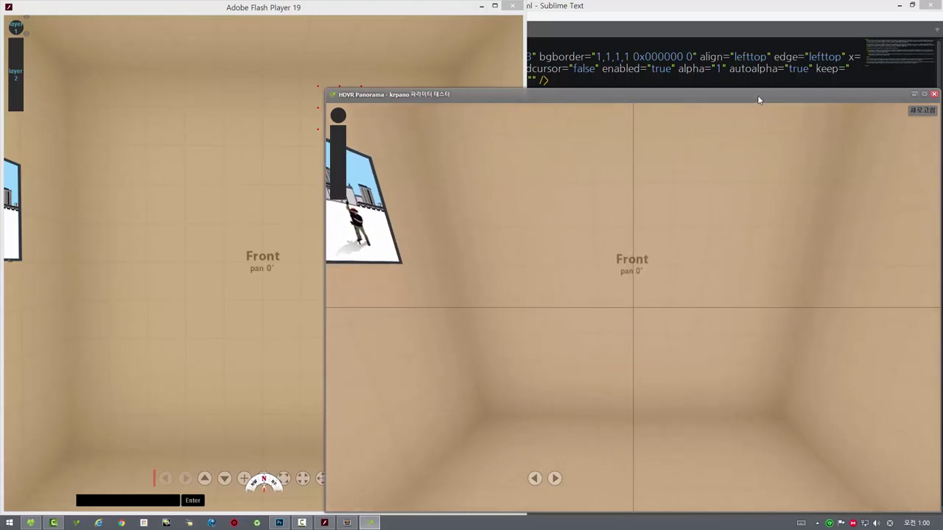
left_click_drag(758, 96, 751, 90)
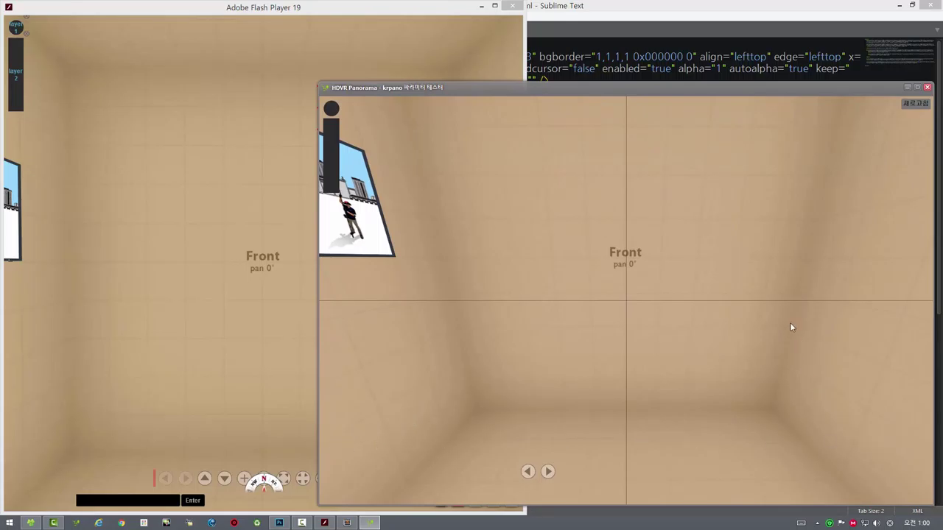
left_click_drag(732, 84, 730, 79)
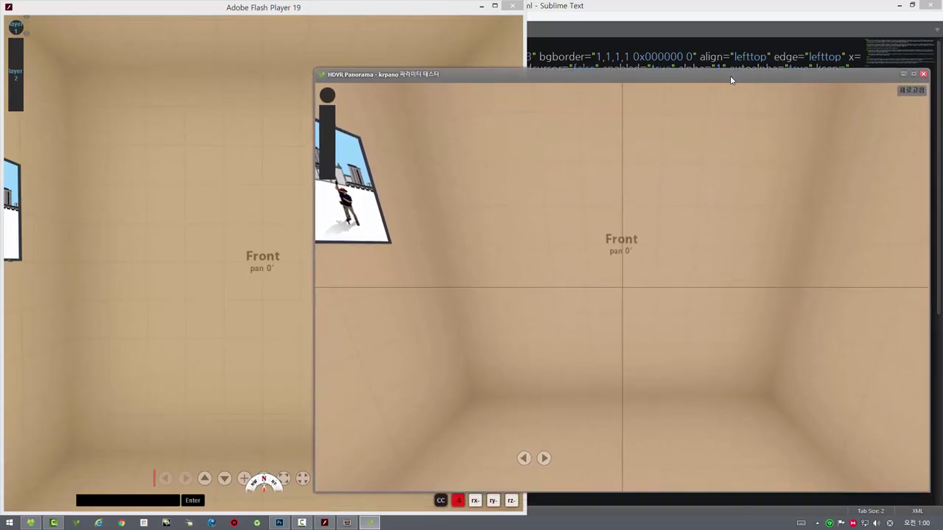